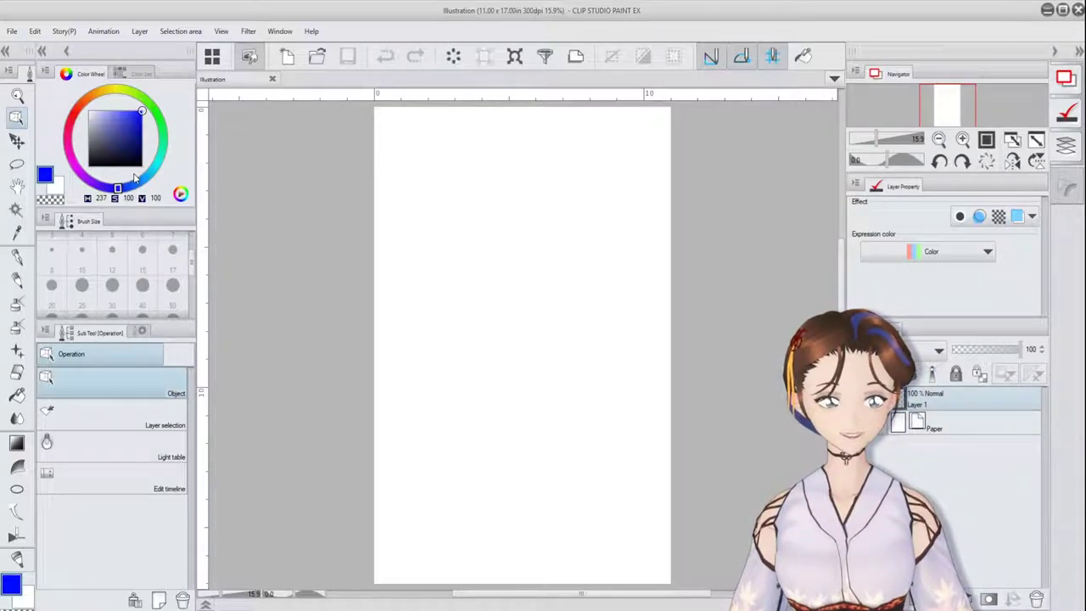
key("super+alt+d")
scroll(517, 365, "up", 2)
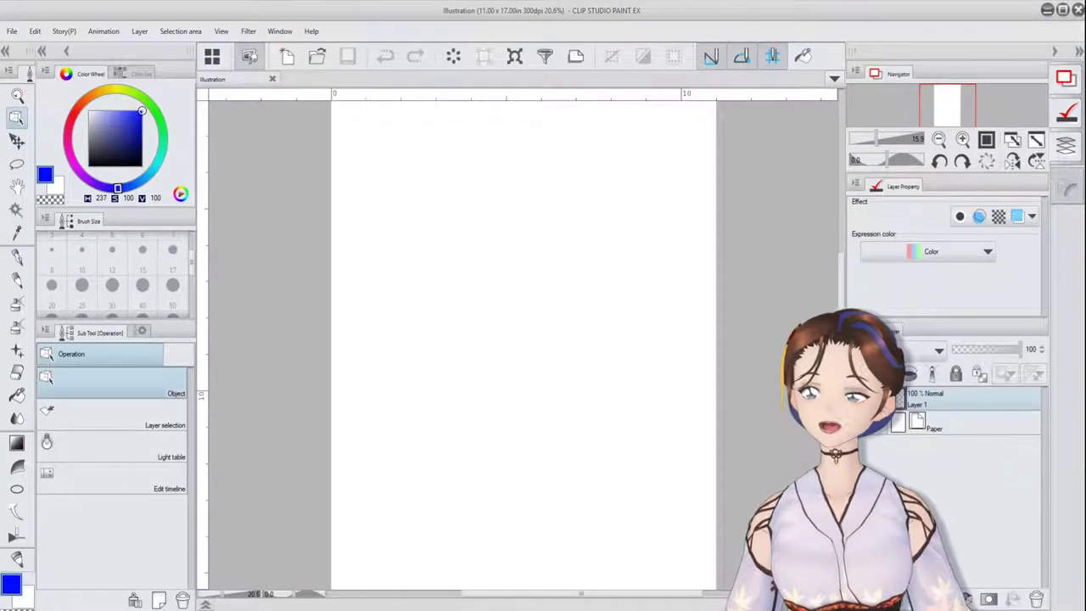
left_click_drag(576, 351, 544, 321)
scroll(519, 252, "down", 2)
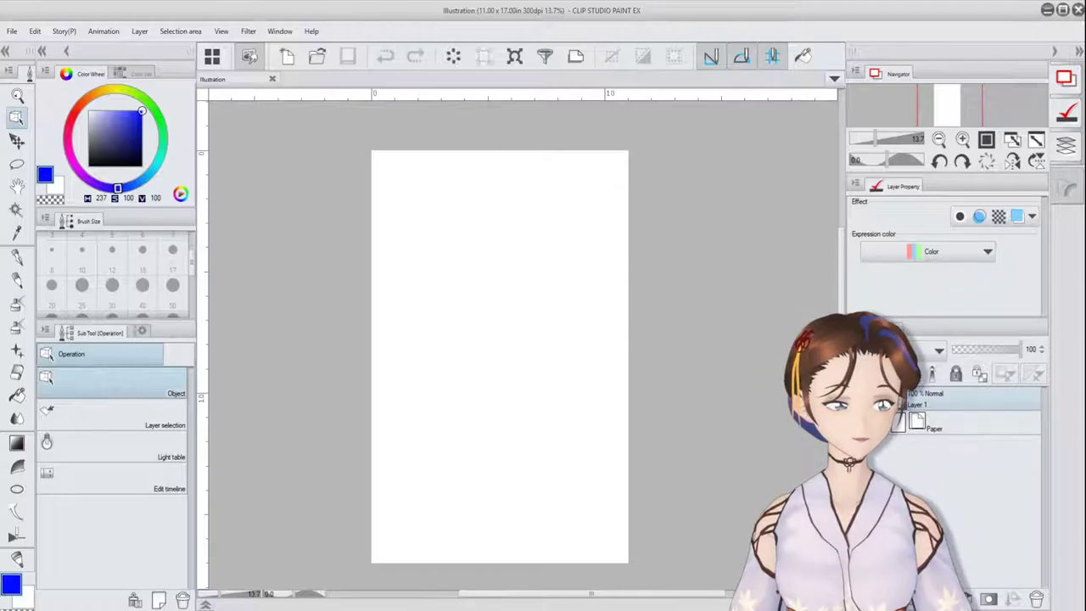
Show the Material palette and open the gamafall PNG image from the Desktop folder.
left_click(1066, 192)
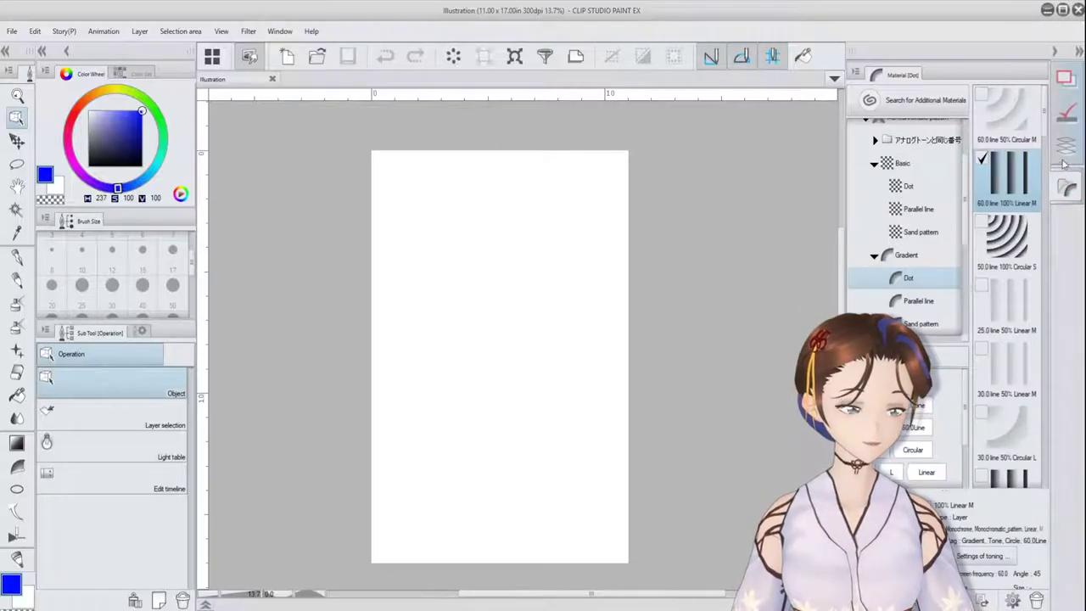
left_click(319, 56)
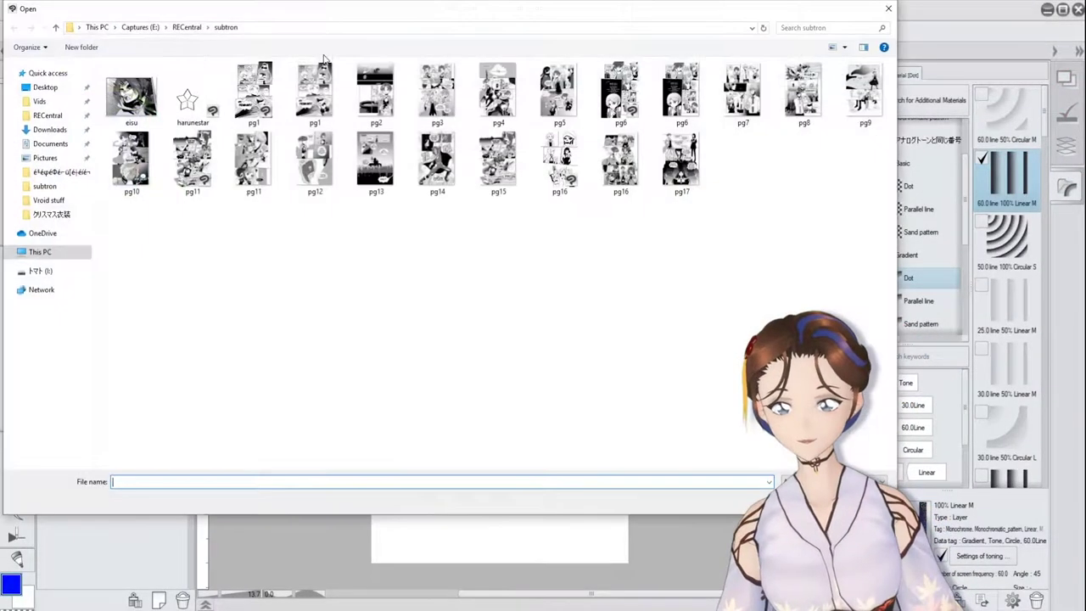
left_click(76, 88)
left_click(431, 208)
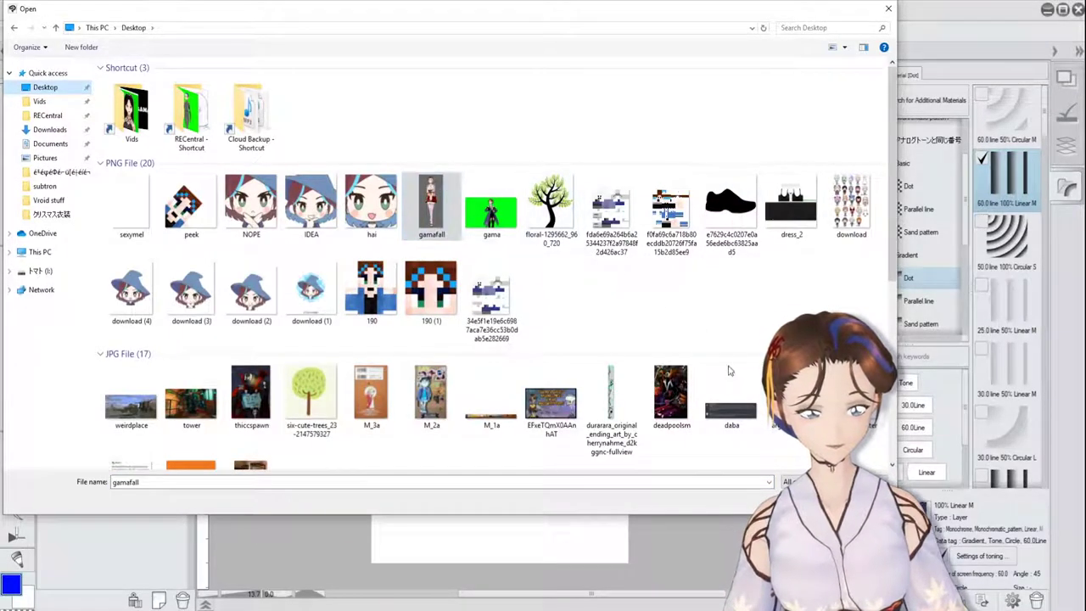
left_click(806, 500)
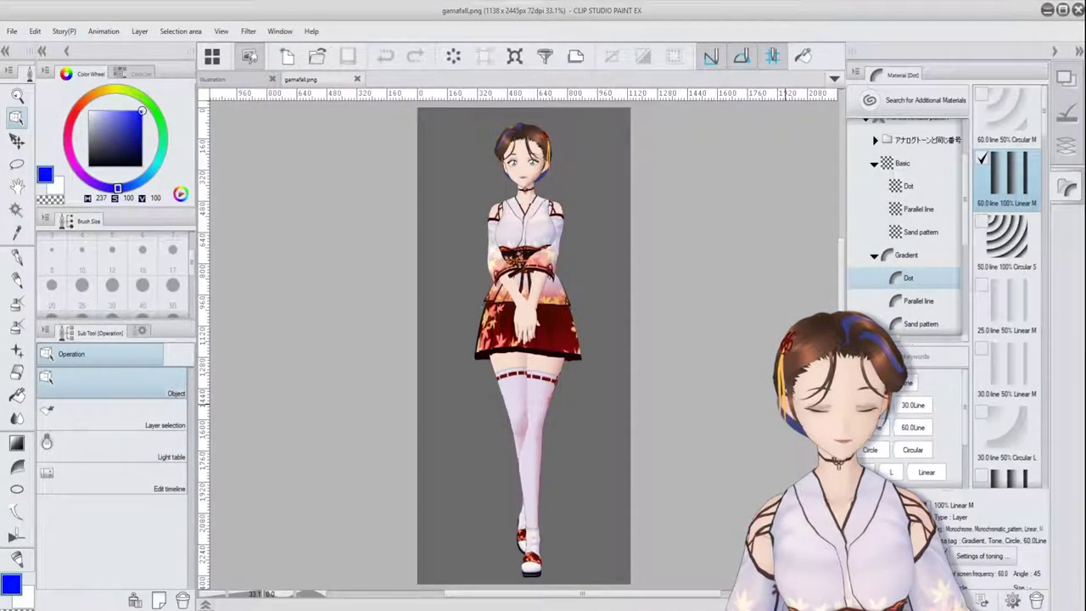
Auto-select the grey background around the character in gamafall.png and delete it.
left_click(16, 208)
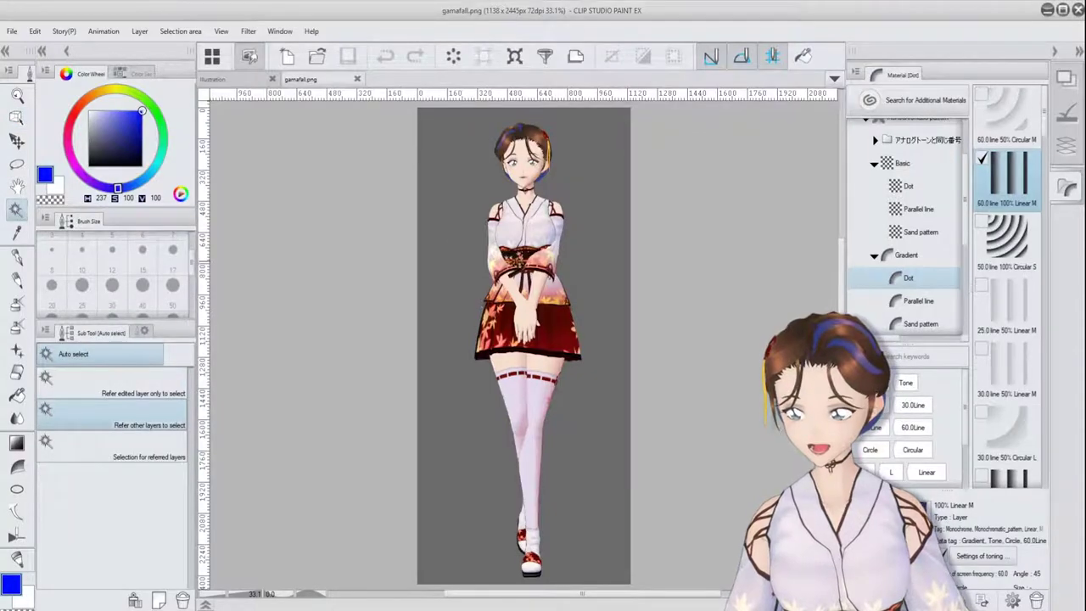
left_click(449, 242)
key("Delete")
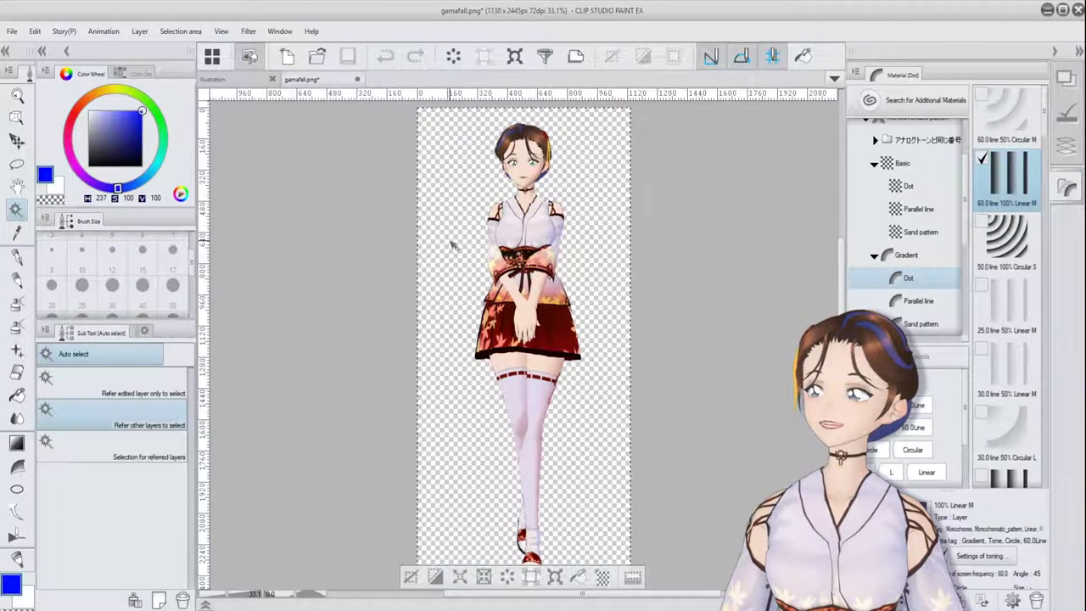
Paste the cut-out character into the Illustration canvas and move it to about the middle of the page.
left_click(240, 81)
key("ctrl+v")
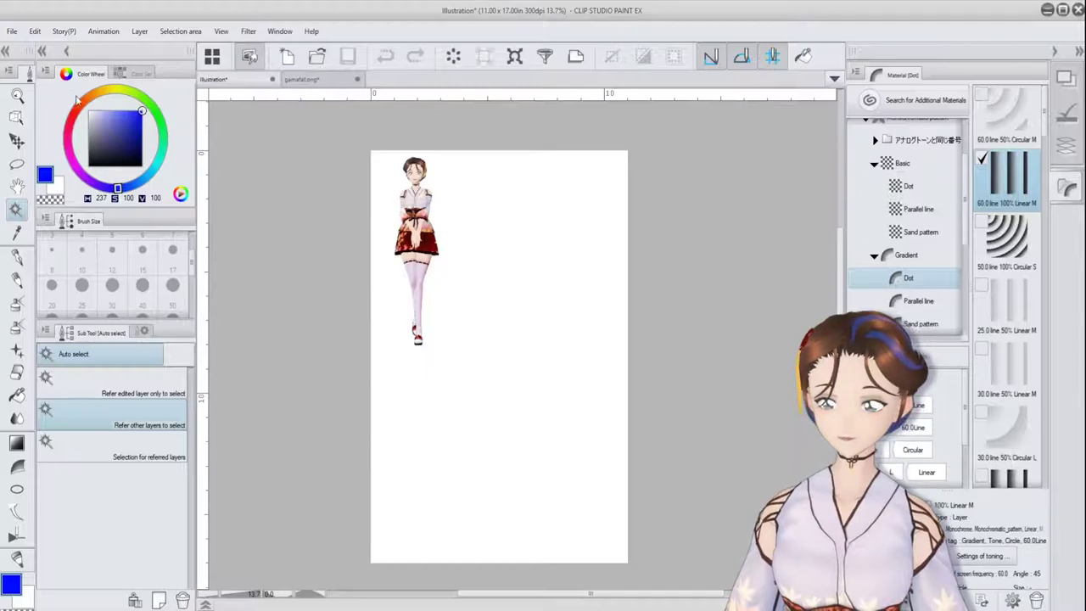
left_click(16, 140)
left_click_drag(416, 284, 515, 394)
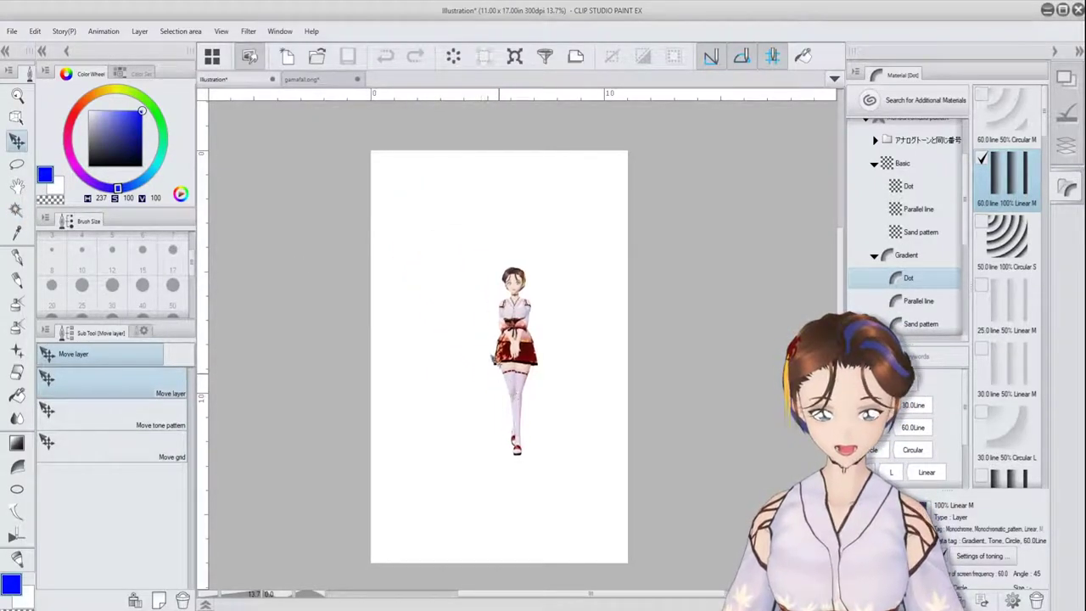
Close the gamafall.png document without saving its changes.
left_click(358, 79)
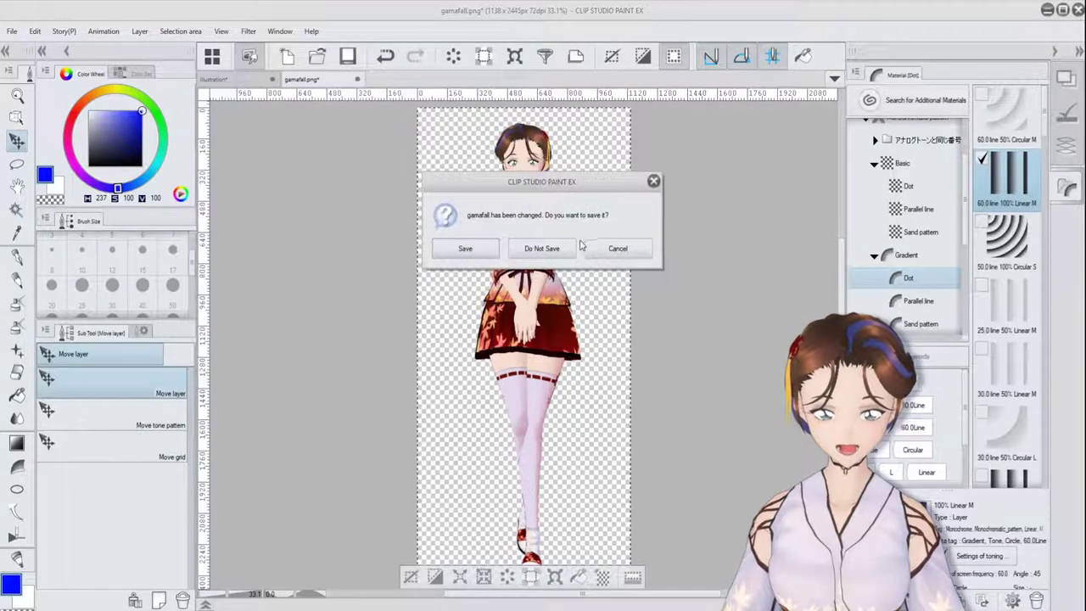
left_click(546, 245)
scroll(519, 351, "up", 3)
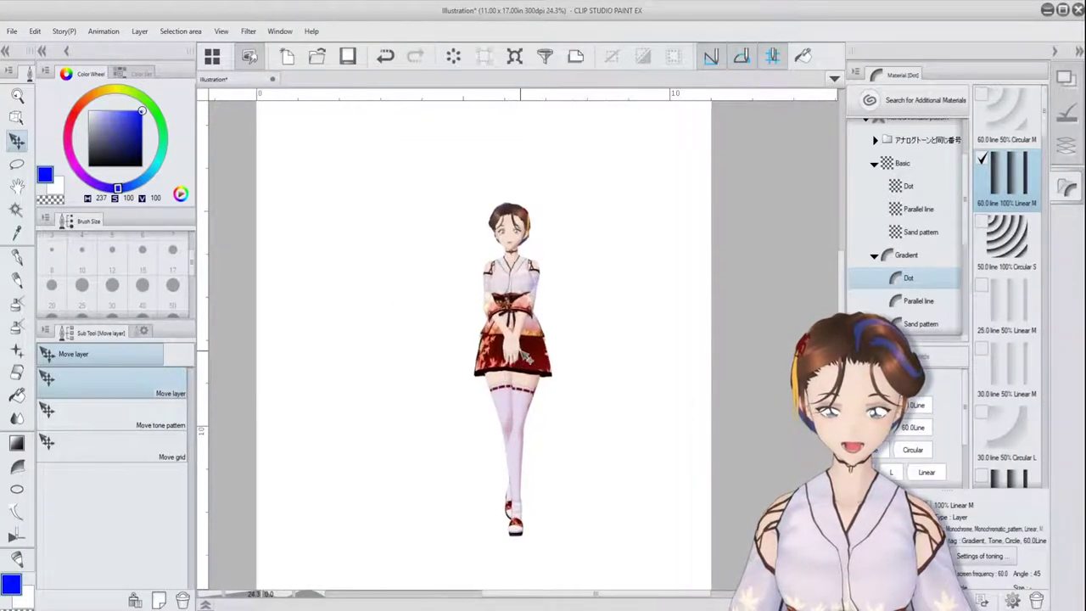
scroll(516, 343, "down", 3)
Enlarge the pasted character proportionally and move it down so the feet stand near the page's lower edge.
key("ctrl+t")
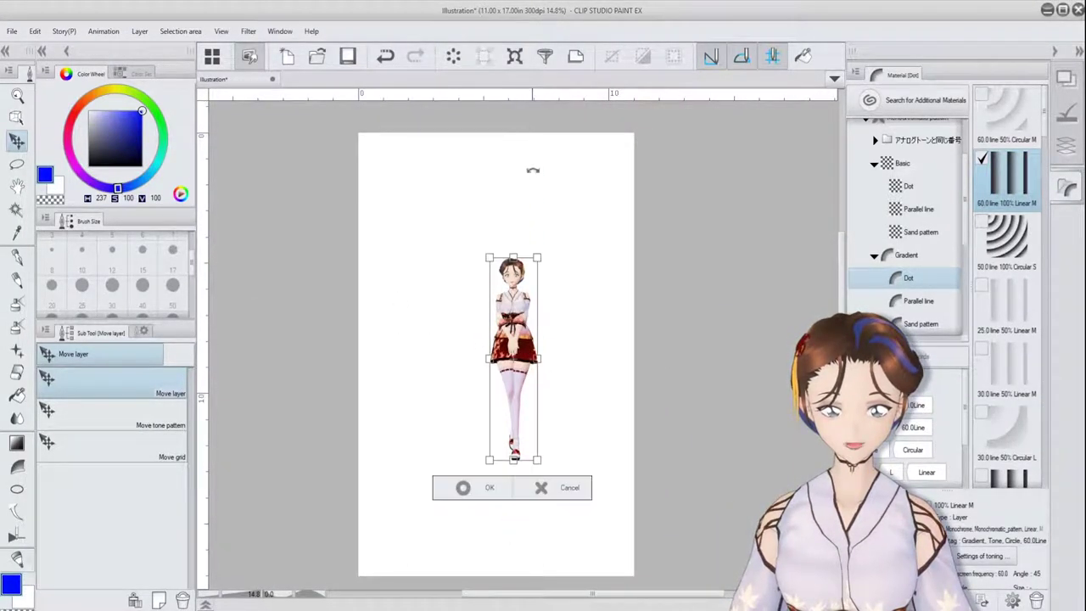
left_click_drag(513, 255, 513, 175)
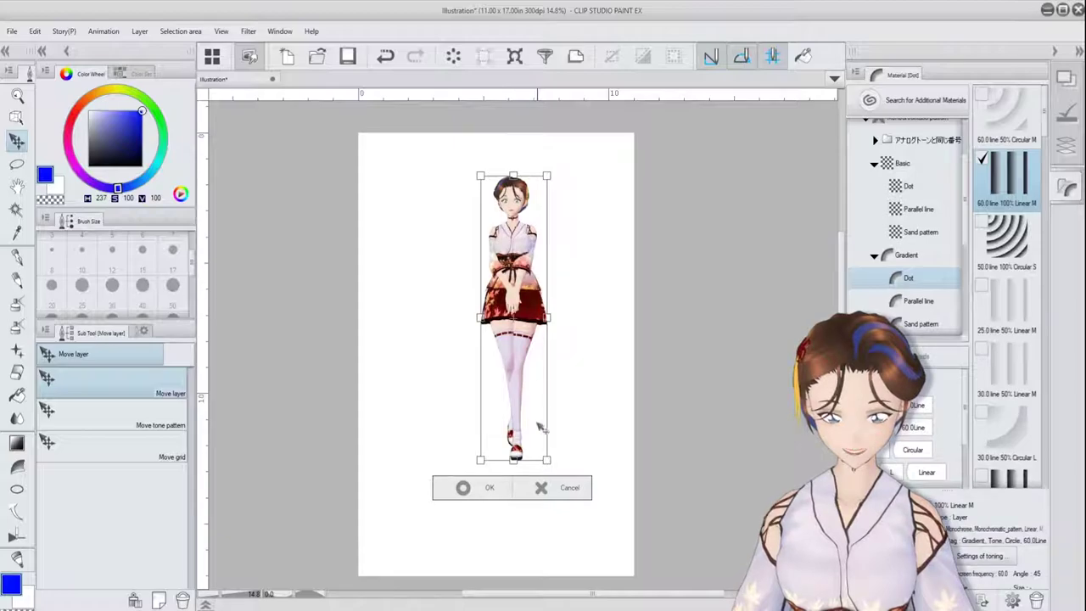
left_click_drag(512, 459, 513, 501)
left_click_drag(507, 440, 487, 493)
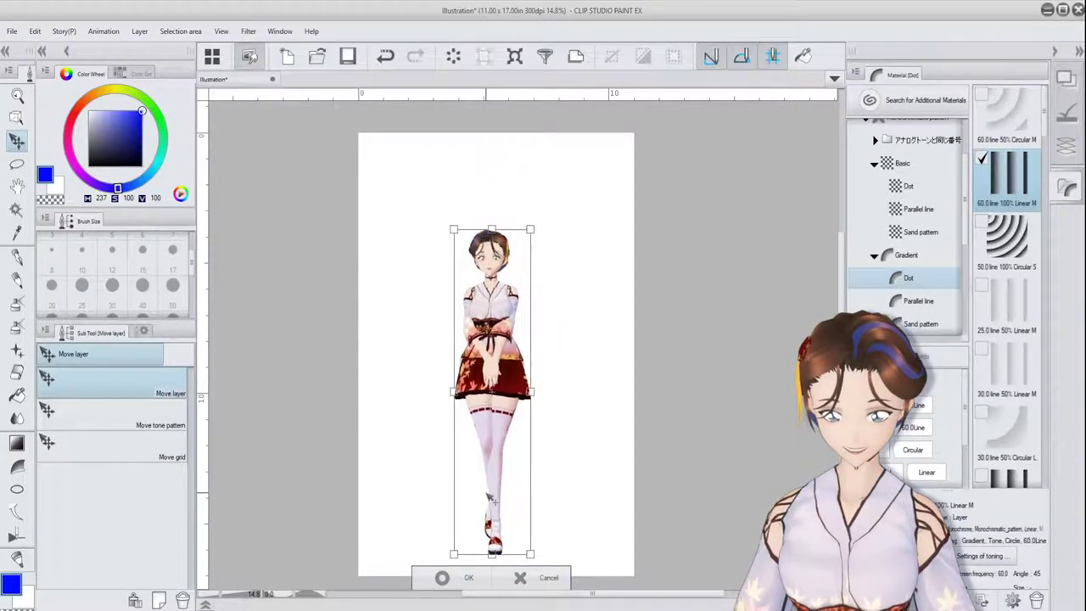
left_click(467, 580)
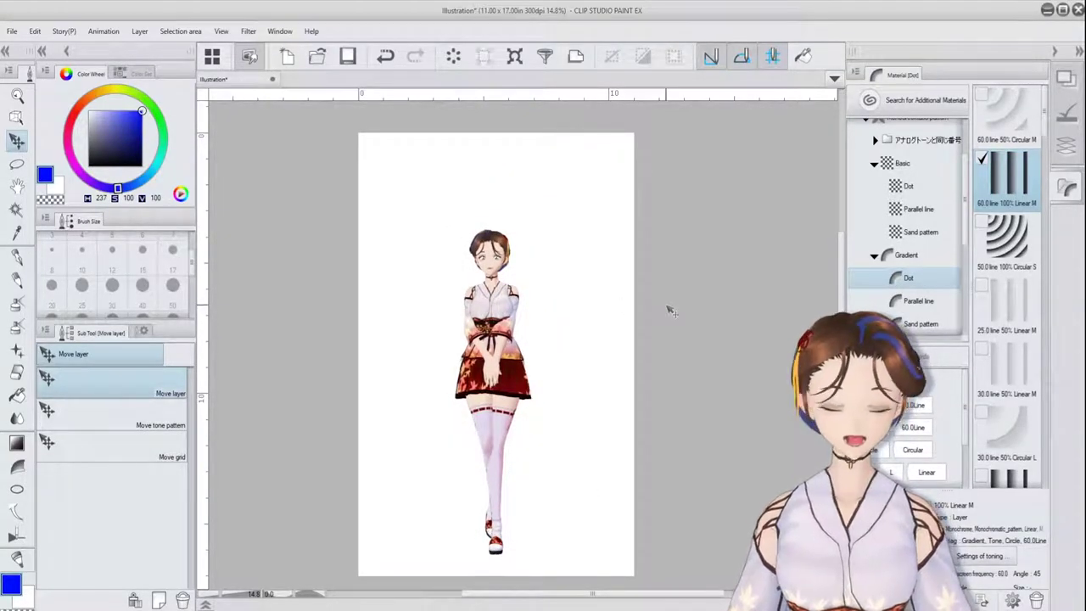
Collapse the Monochromatic pattern materials and display the Background category of the Color pattern materials.
left_click(1064, 147)
left_click(1060, 179)
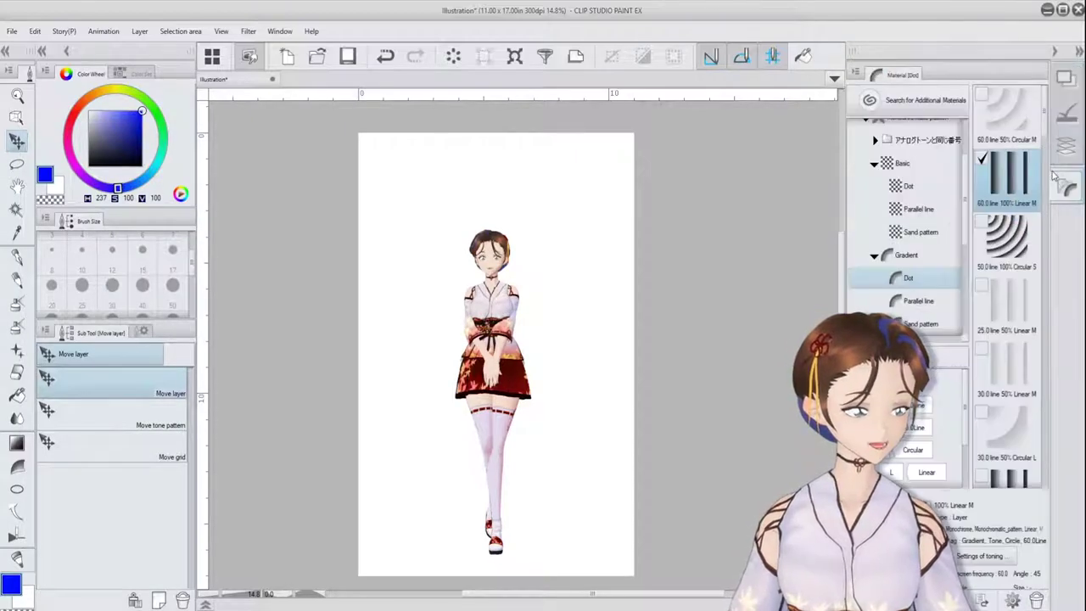
scroll(907, 119, "up", 4)
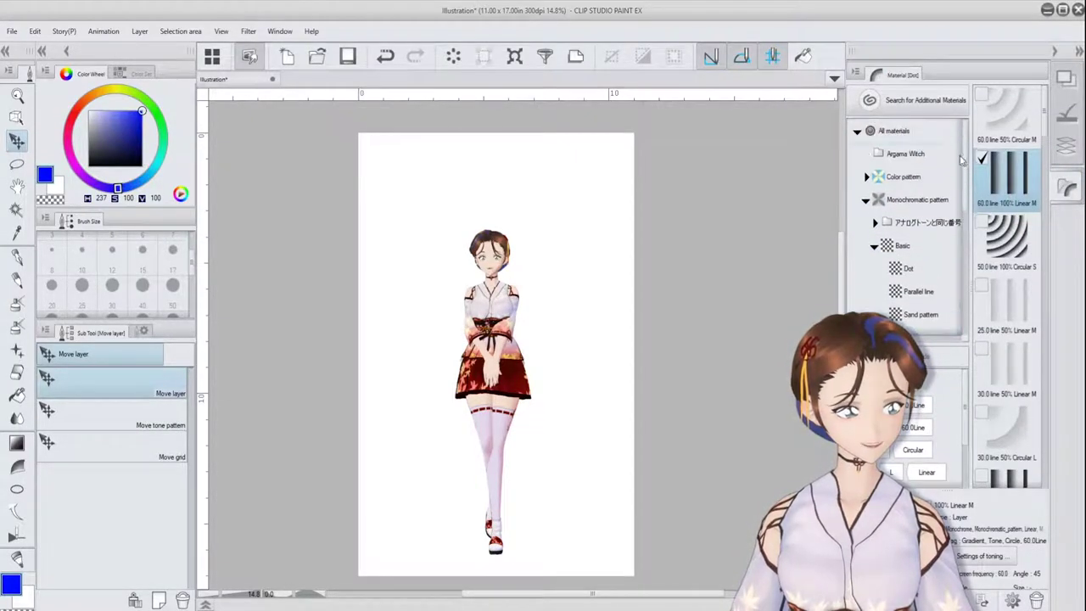
left_click(866, 202)
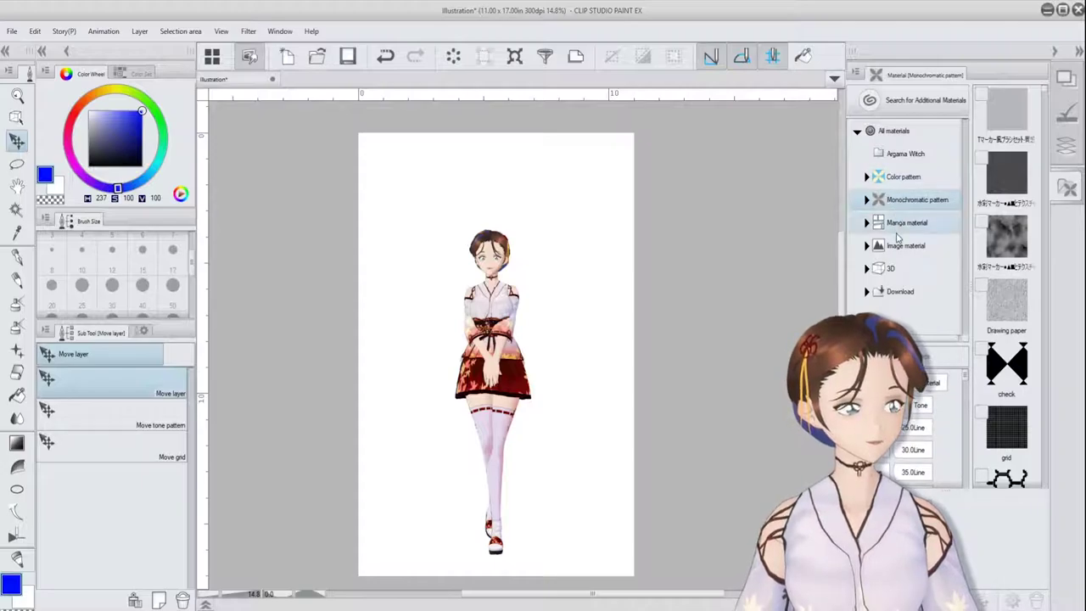
left_click(867, 177)
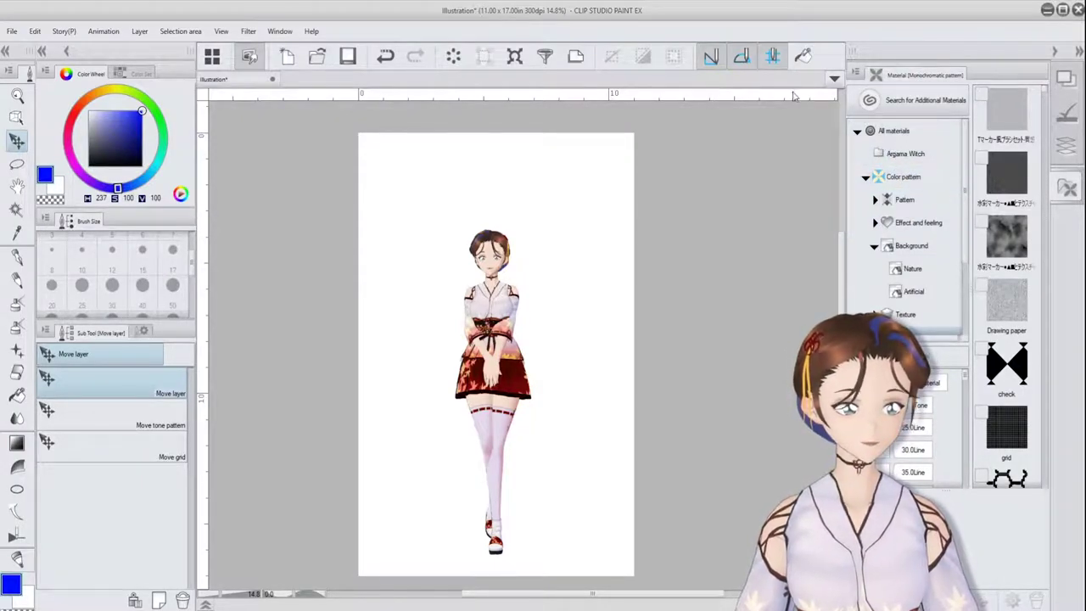
left_click(912, 269)
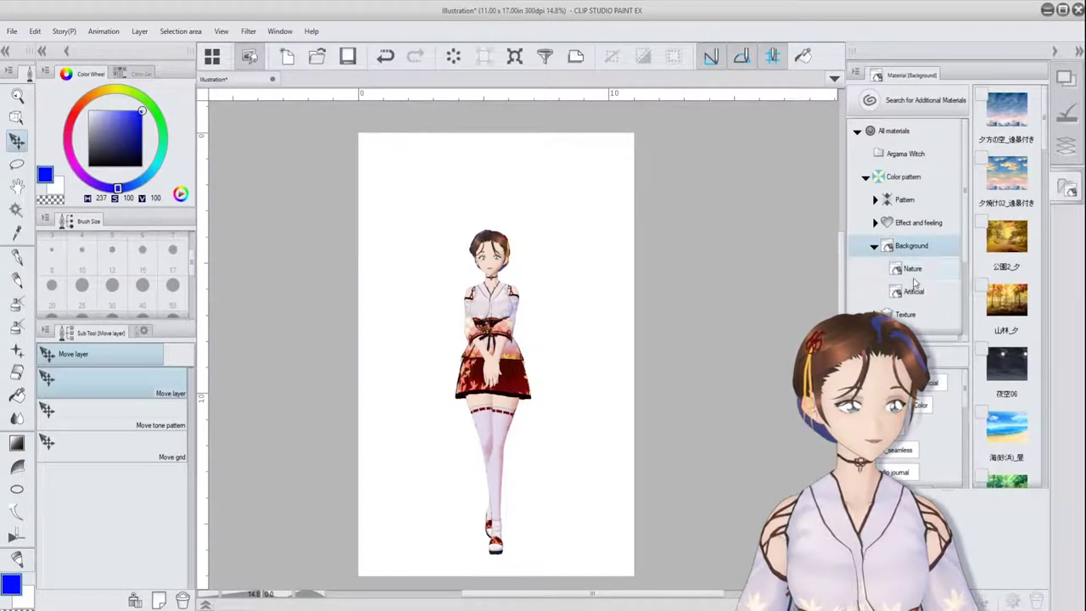
left_click(912, 249)
Try the sunset sky material 夕焼け02_遠景付き behind the character at a reduced size, and delete its layer.
left_click_drag(1006, 174, 457, 368)
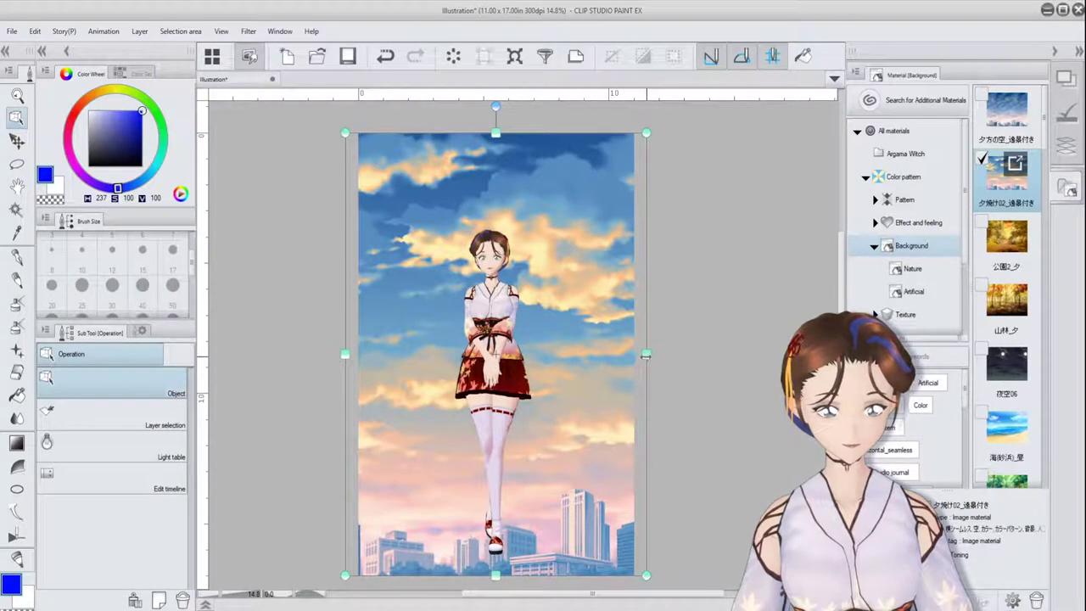
left_click_drag(693, 350, 601, 354)
left_click(1066, 176)
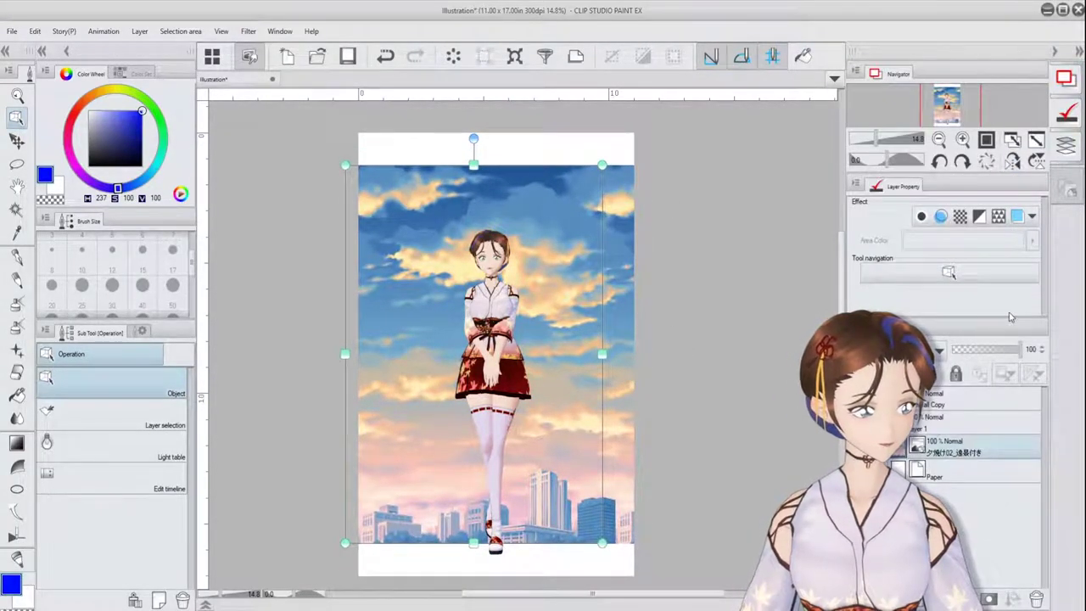
left_click(1036, 599)
Try the autumn park material 公園2_夕 behind the character, resizing and shifting it, and delete its layer.
left_click(1066, 187)
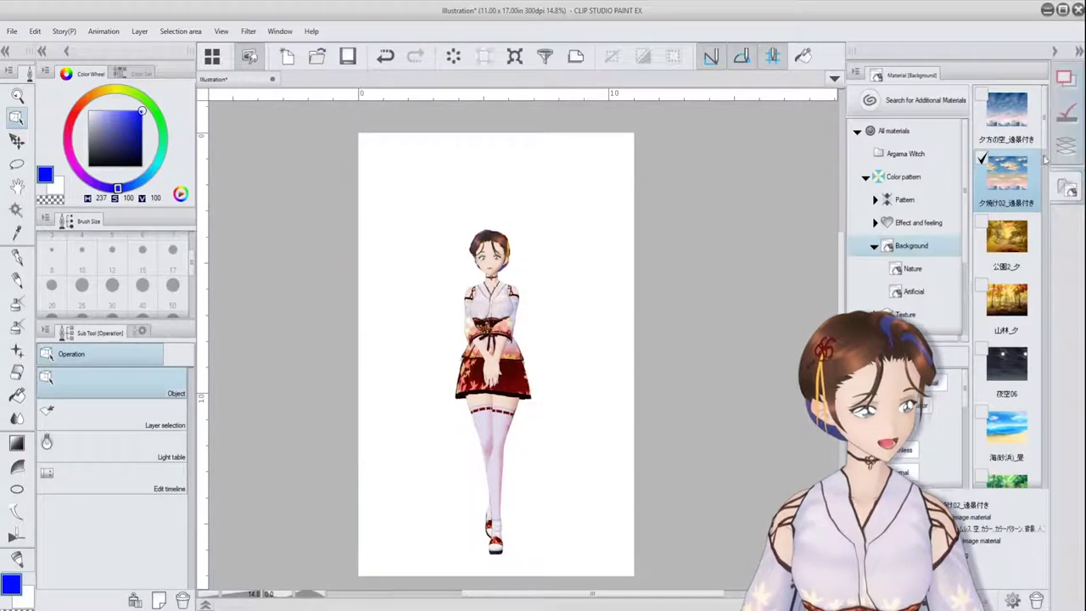
left_click_drag(1006, 237, 510, 362)
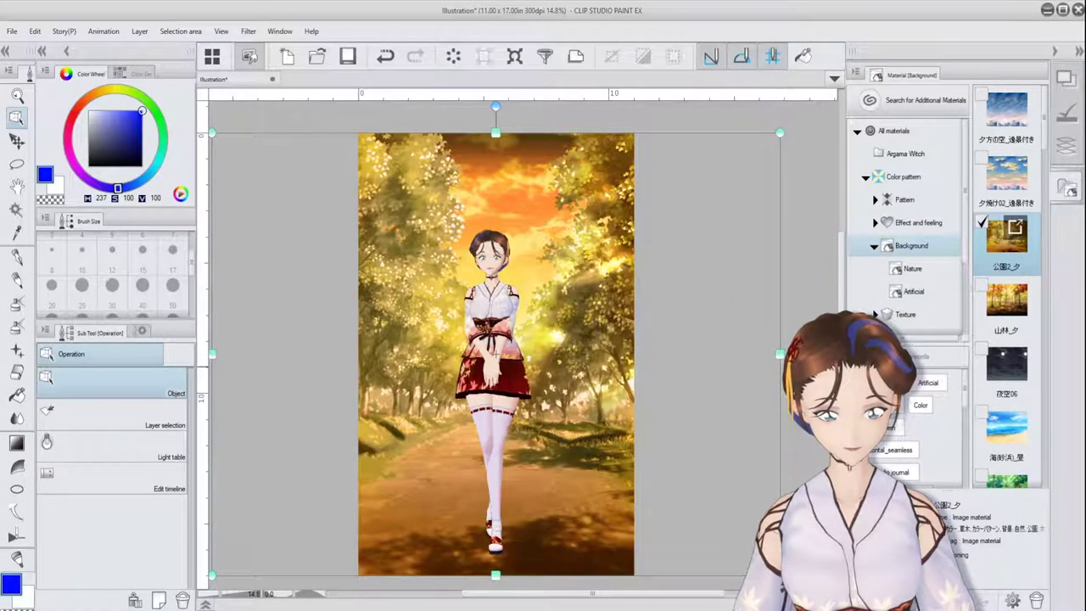
mouse_move(781, 388)
left_mouse_down()
mouse_move(752, 373)
mouse_move(750, 394)
mouse_move(760, 392)
left_mouse_up()
left_click_drag(759, 138, 799, 105)
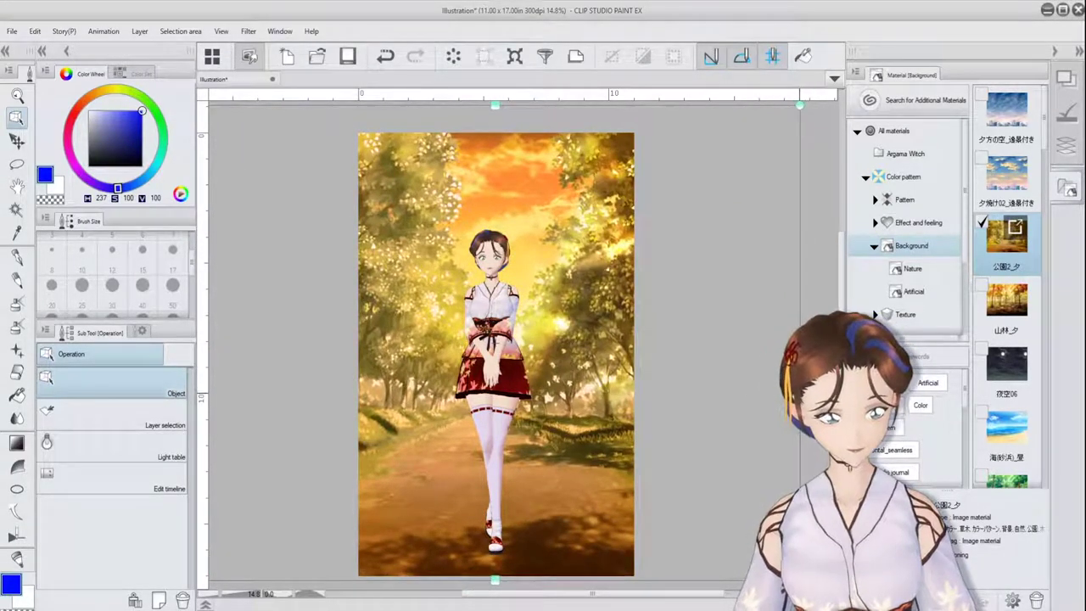
left_click_drag(800, 396, 786, 397)
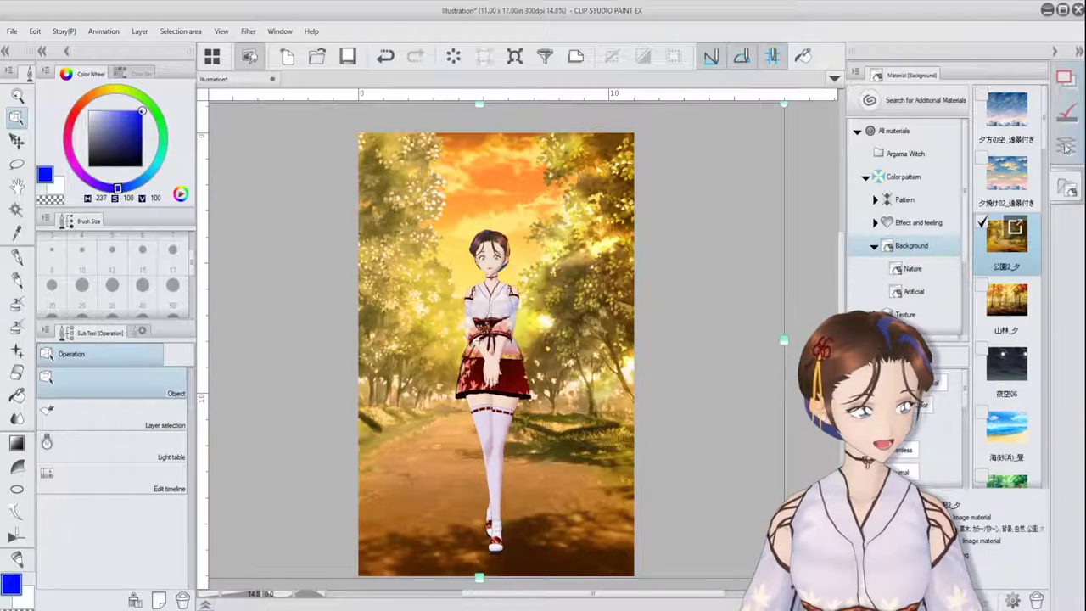
left_click(1063, 146)
left_click(1036, 599)
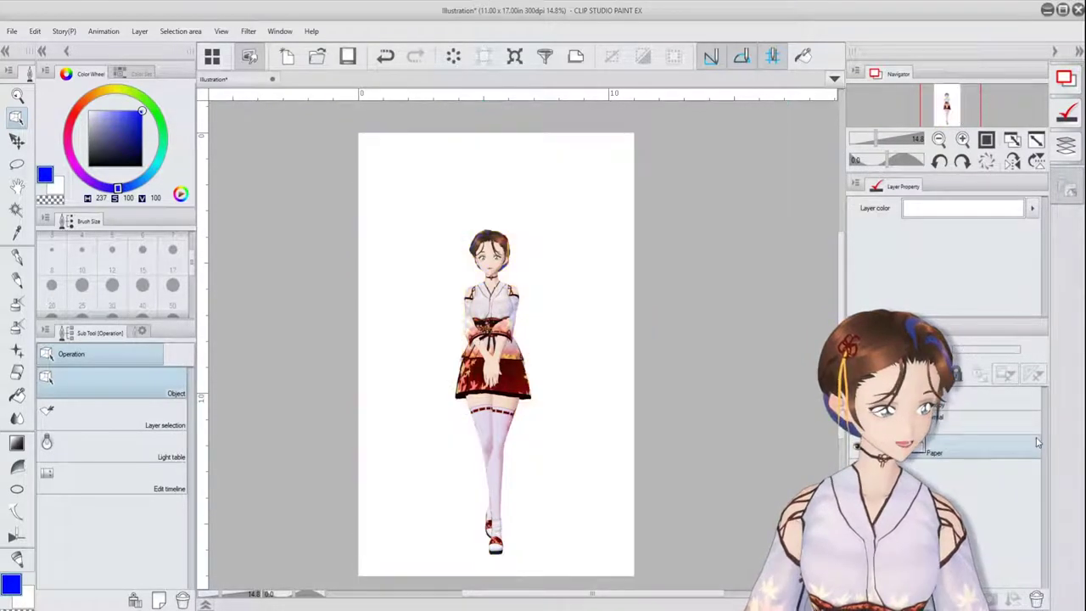
Find the kitchen 俺の3Dワンルームキッチン01 in the 3D Background materials and place it on the canvas.
left_click(1067, 188)
left_click(874, 245)
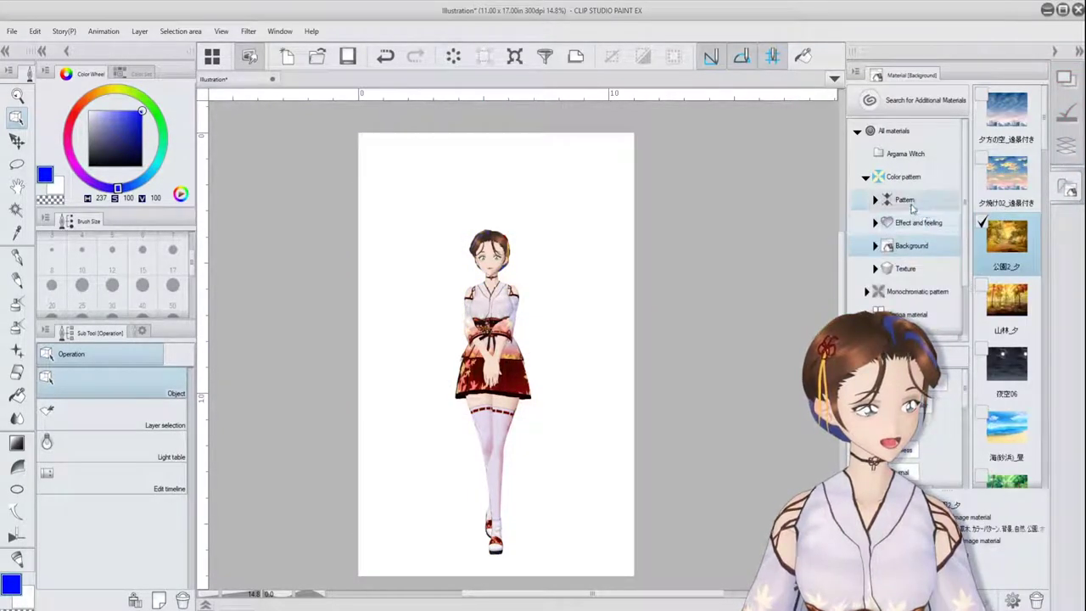
left_click(866, 177)
left_click(866, 269)
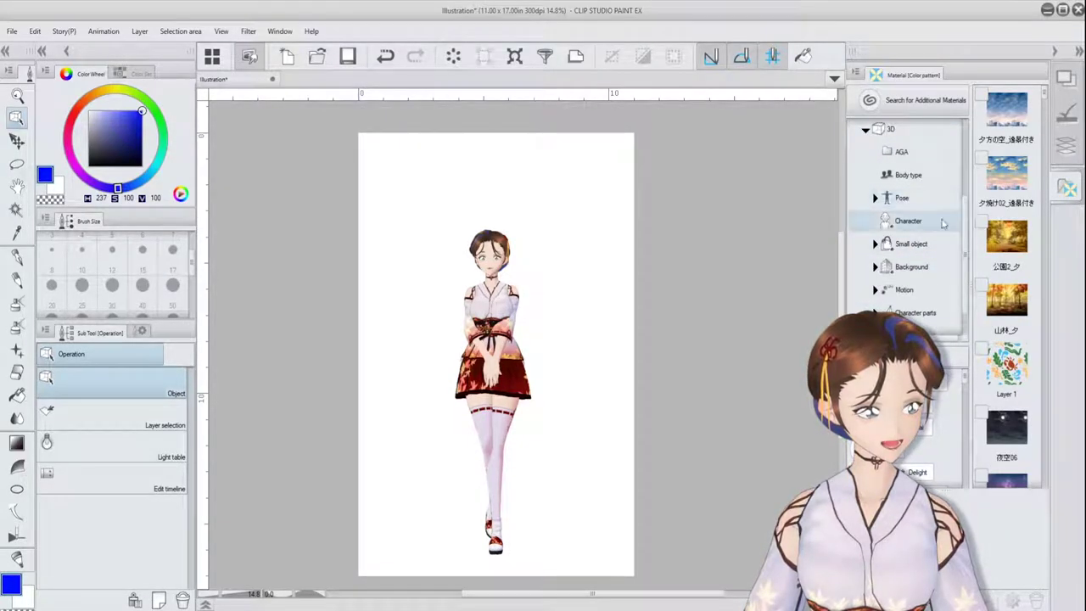
left_click(929, 266)
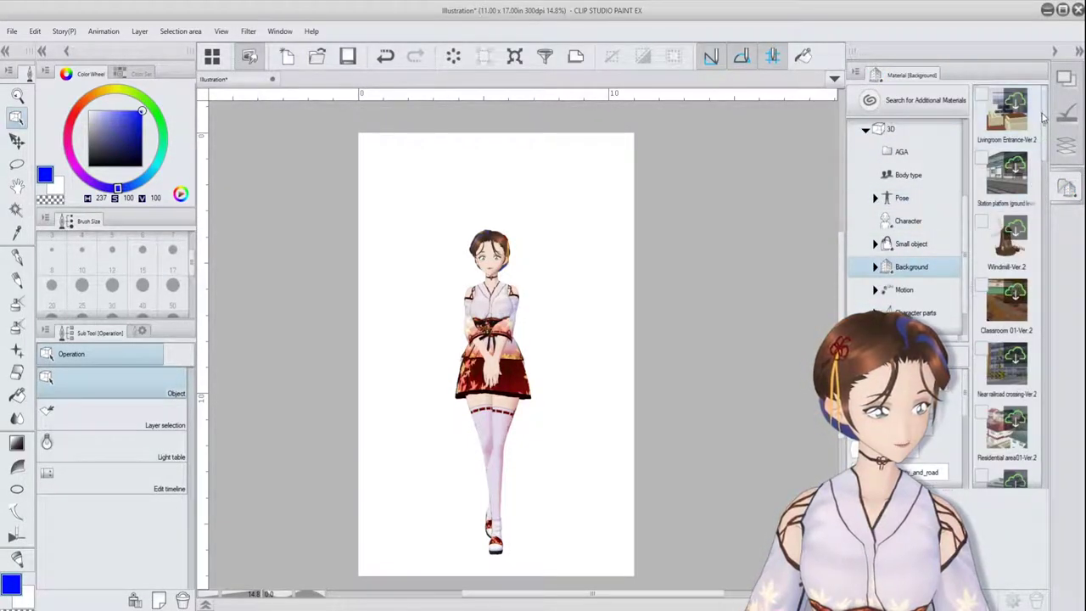
left_click_drag(1044, 153, 1043, 266)
left_click_drag(1008, 231, 528, 386)
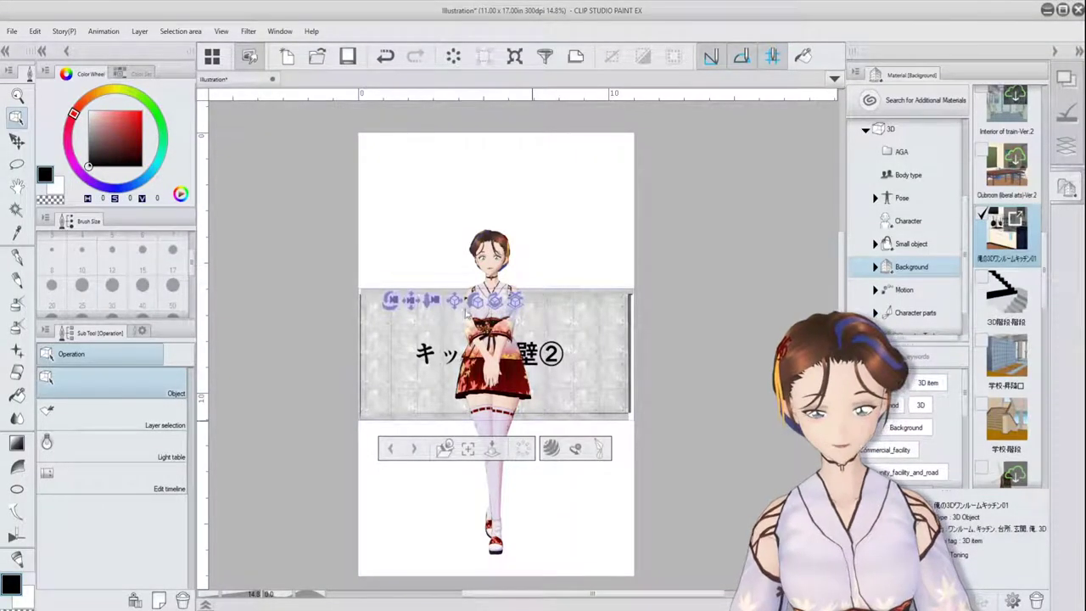
Rotate the kitchen model to an angled view, snap it to the ground and check its preset list.
left_click_drag(467, 314, 492, 310)
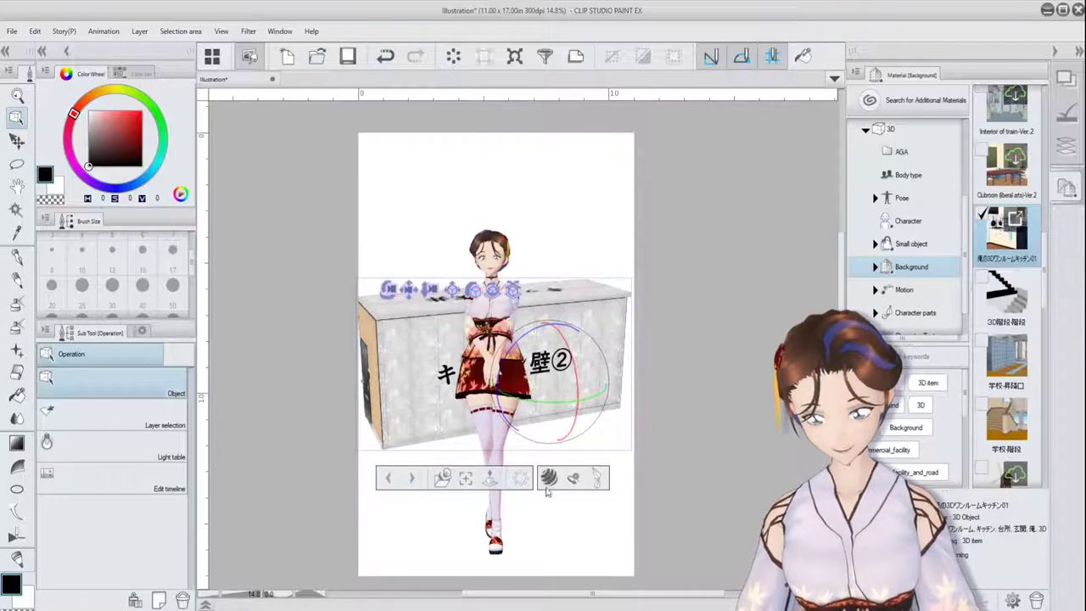
left_click(490, 481)
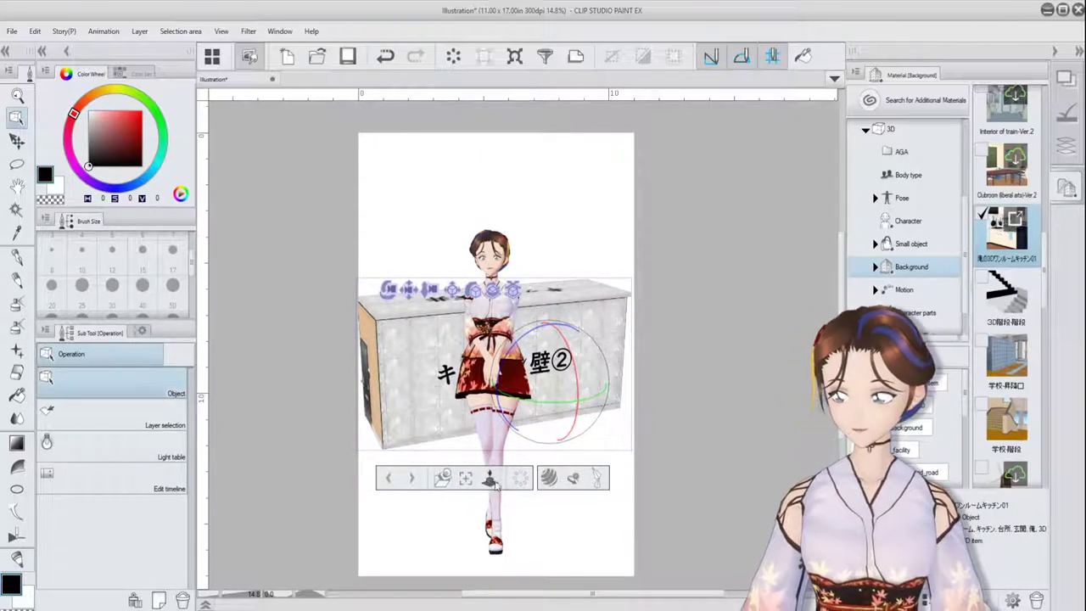
left_click(599, 471)
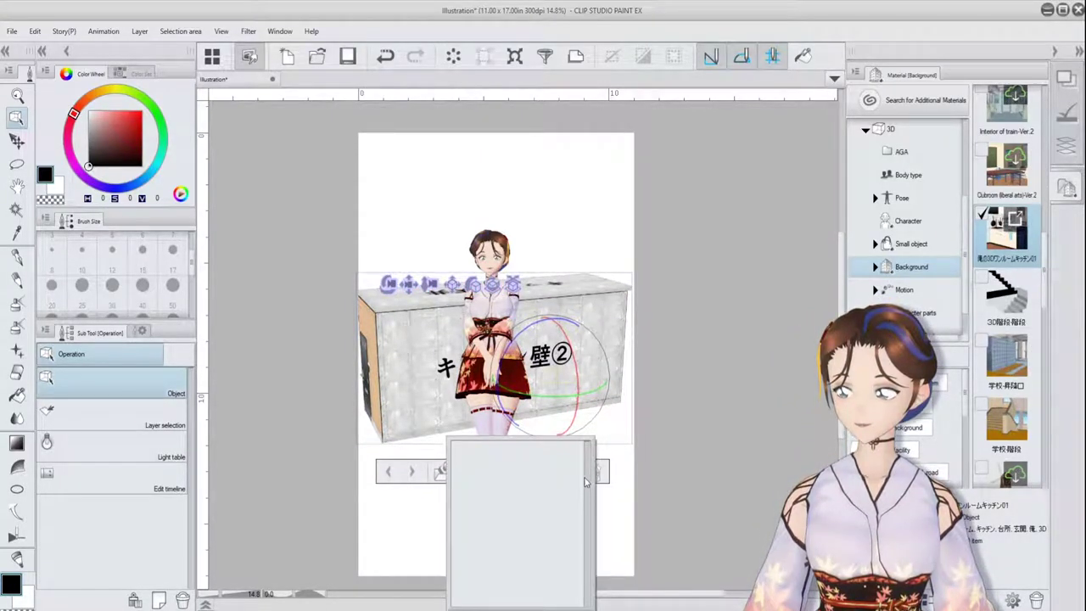
left_click(594, 473)
left_click(601, 477)
left_click(655, 429)
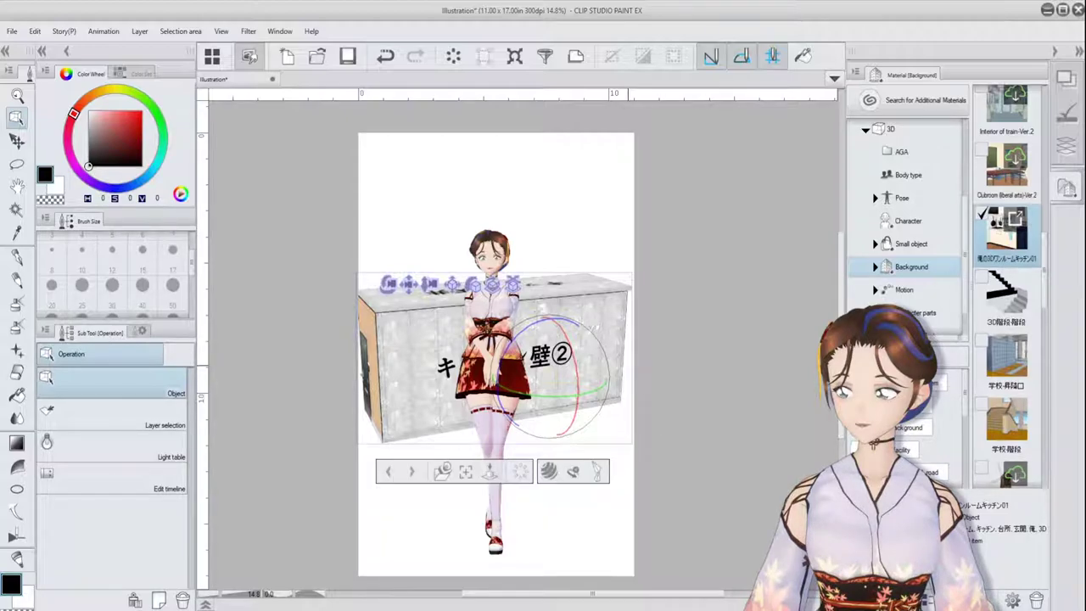
Remove the kitchen from the canvas and move the character toward the left side of the page.
left_click_drag(429, 283, 330, 26)
left_click_drag(326, 117, 387, 246)
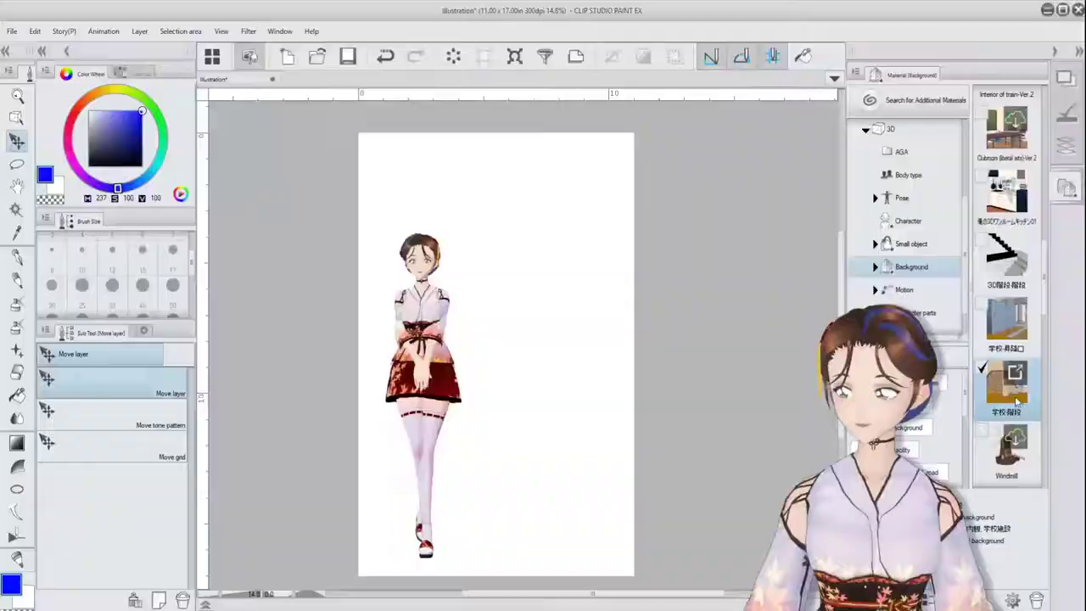
Place the 3D school staircase 学校・階段 behind the character and try its 途中階段_基本 layout.
left_click_drag(1006, 386, 504, 409)
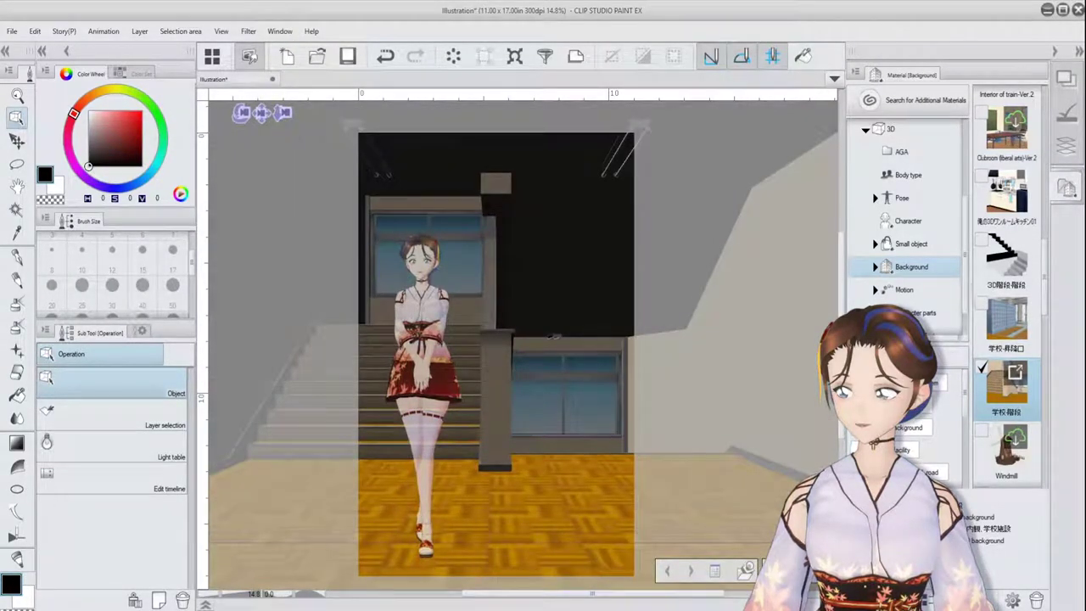
left_click(714, 570)
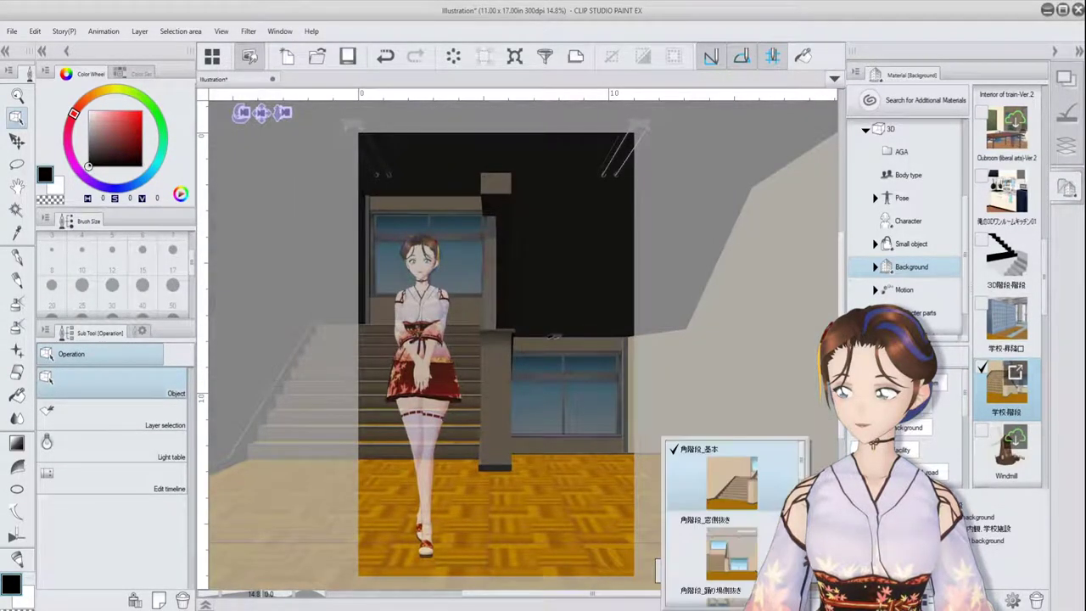
scroll(795, 481, "down", 10)
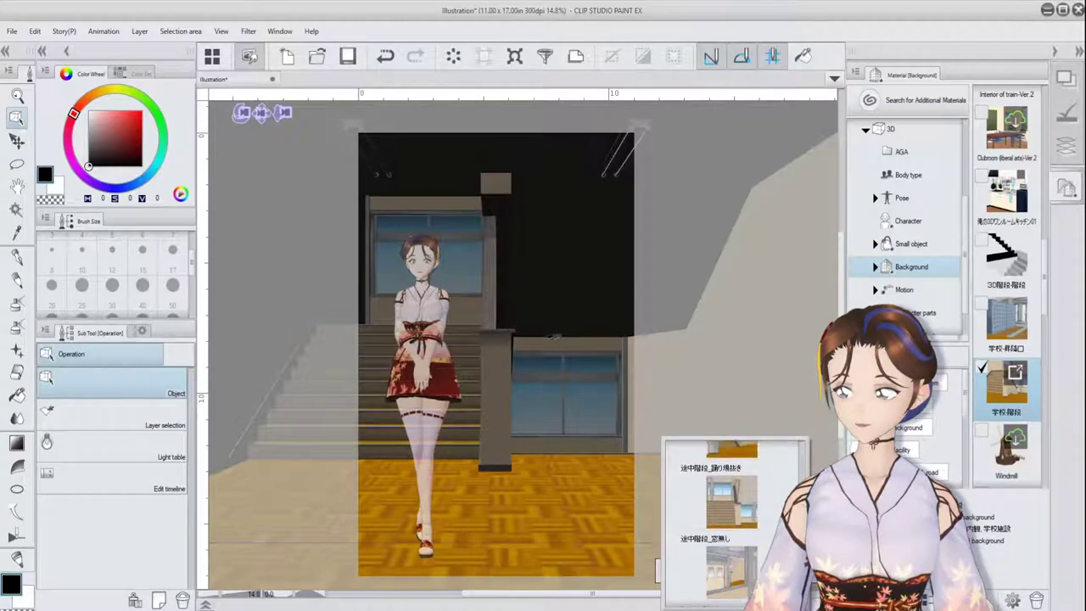
left_click(738, 531)
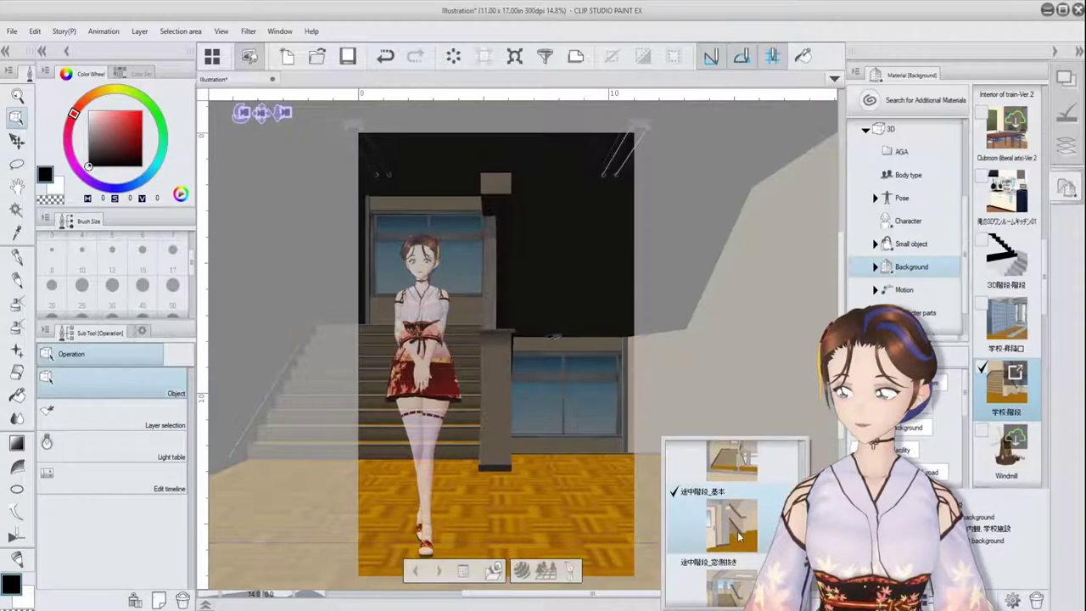
left_click(818, 444)
Switch the school staircase to material variant D and rotate the camera around it.
left_click(521, 570)
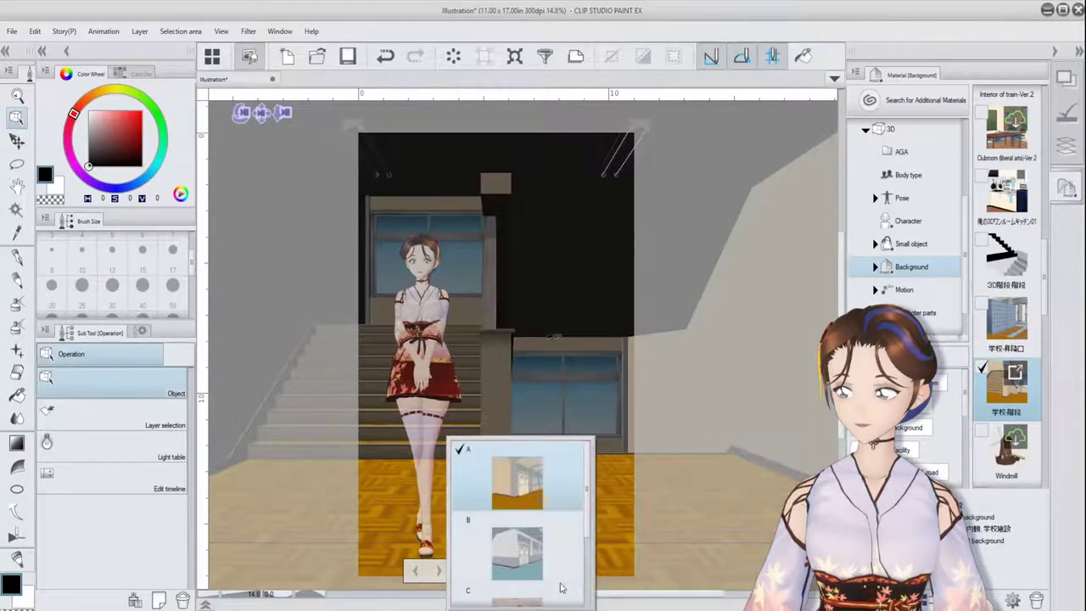
left_click_drag(587, 506, 594, 594)
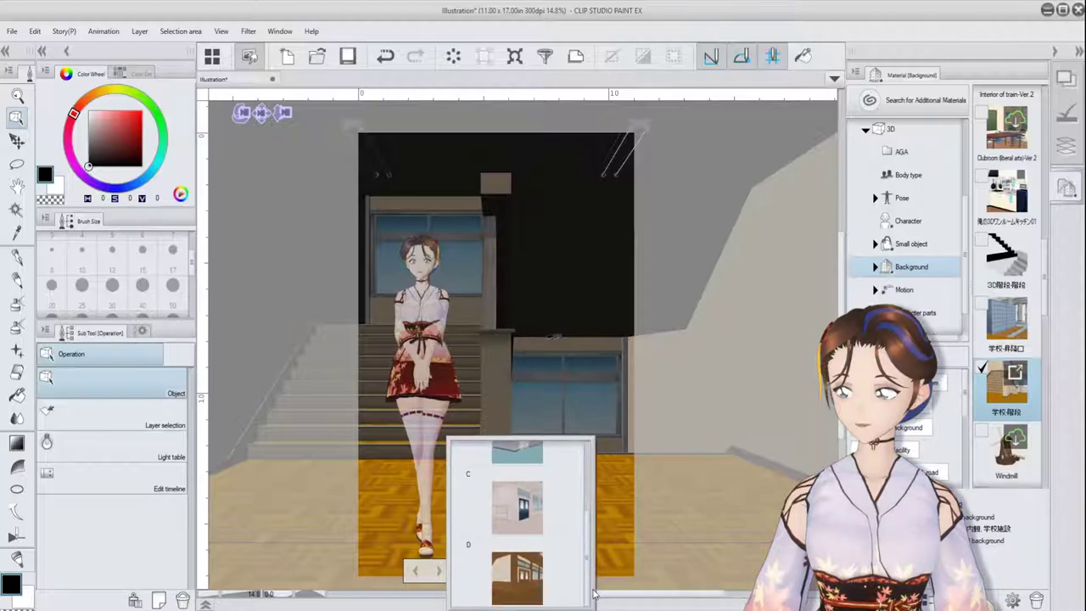
left_click(519, 506)
left_click(579, 573)
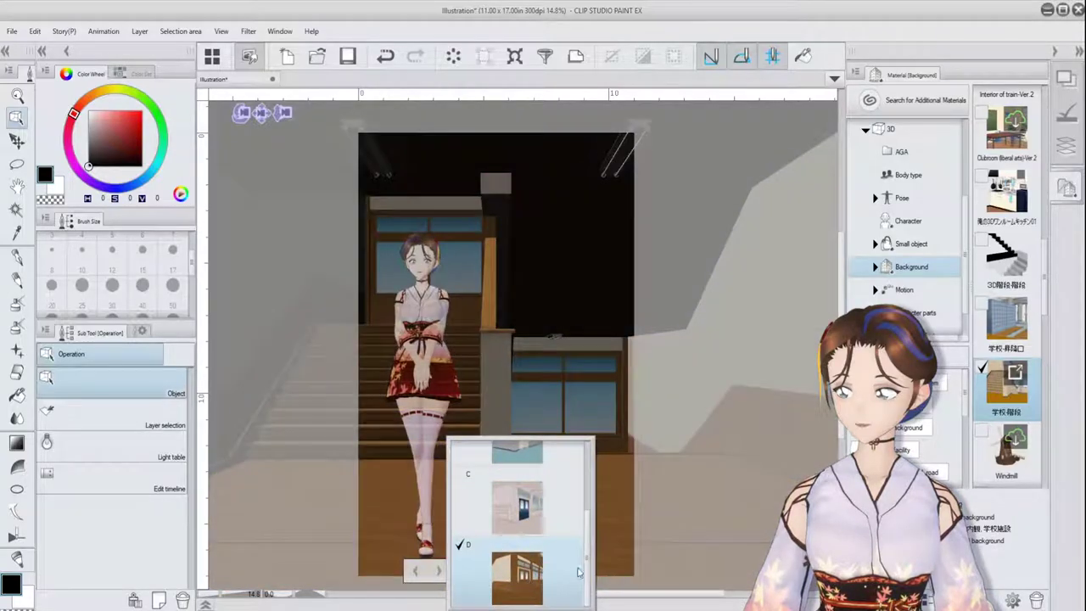
left_click(711, 479)
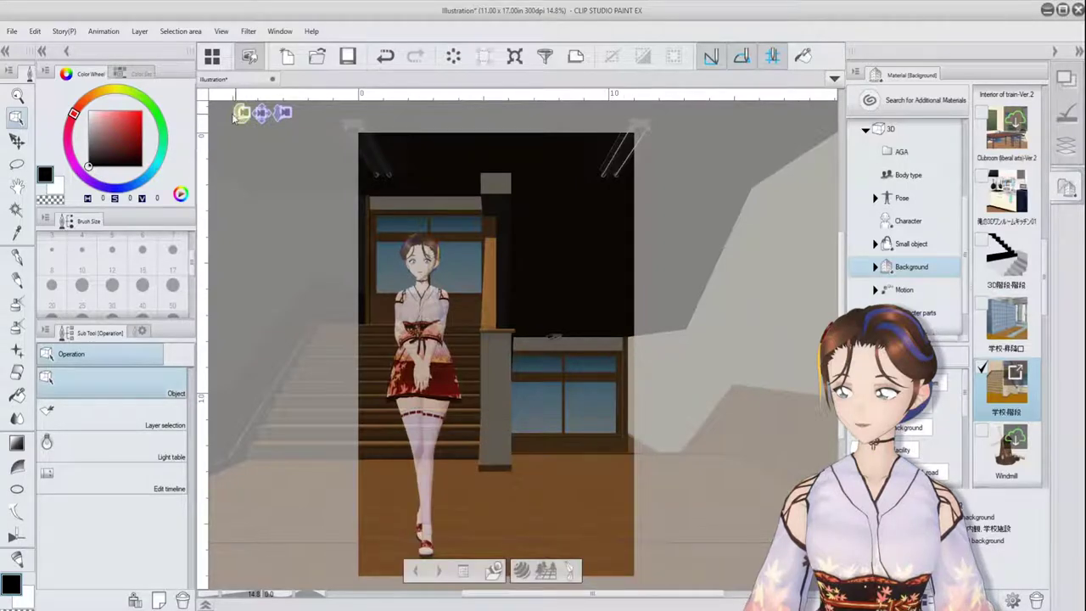
left_click_drag(241, 112, 290, 117)
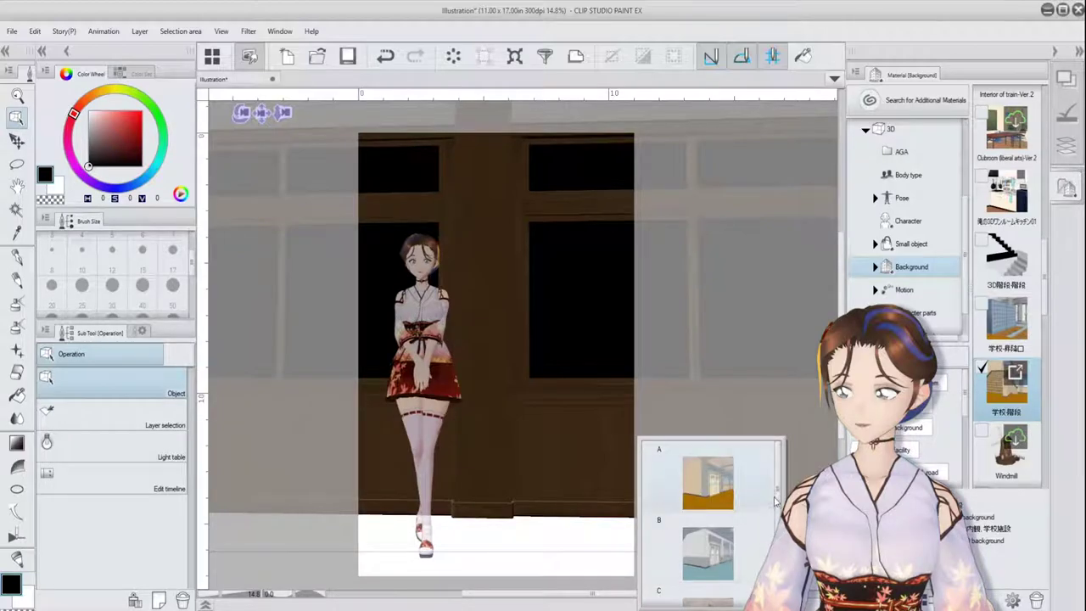
Try several staircase layouts, settle on 途中階段_窓側抜き, and shift the camera to frame the stairs behind the character.
left_click_drag(774, 501, 774, 572)
left_click(708, 575)
left_click(735, 582)
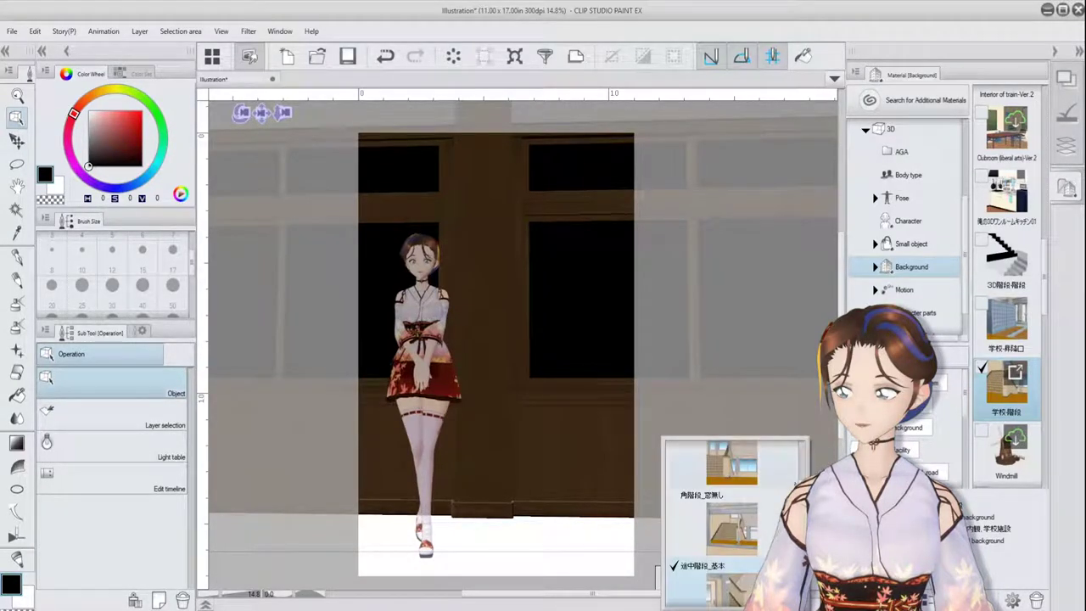
left_click(751, 467)
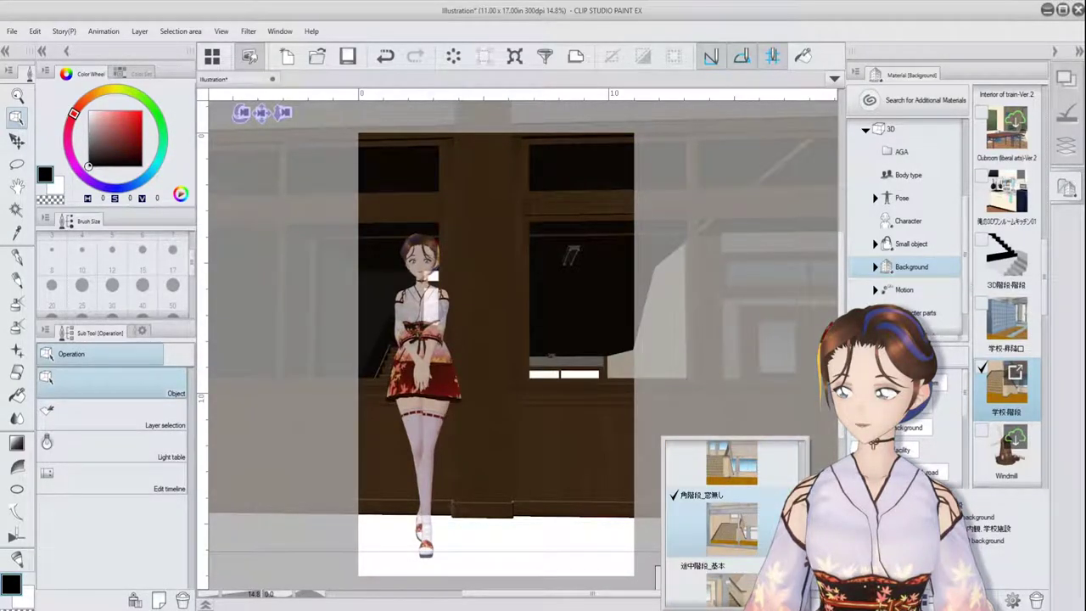
scroll(735, 524, "down", 3)
left_click(730, 466)
left_click(731, 514)
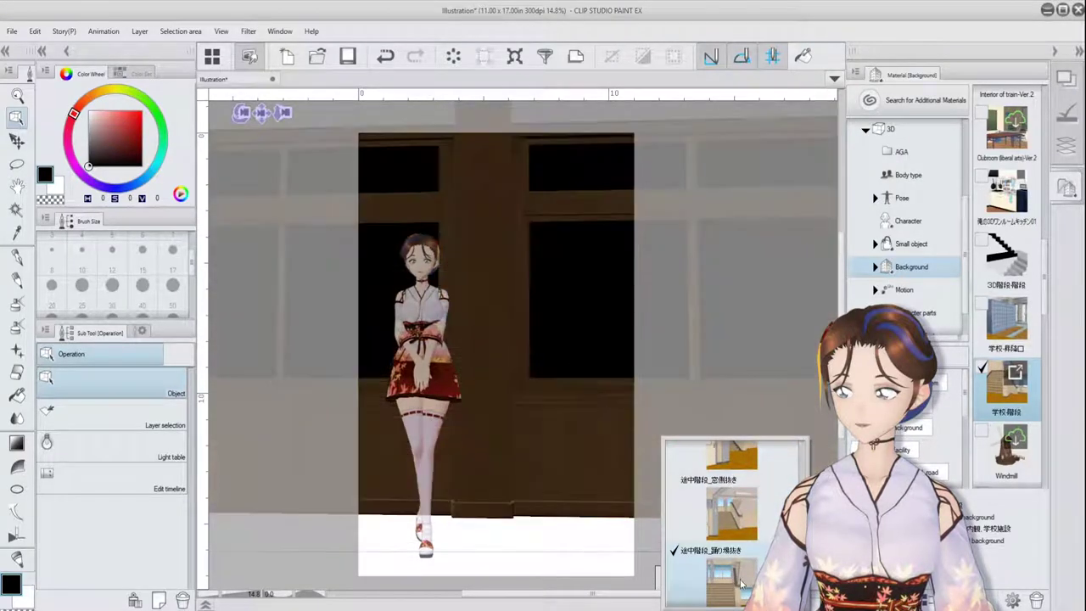
left_click(750, 518)
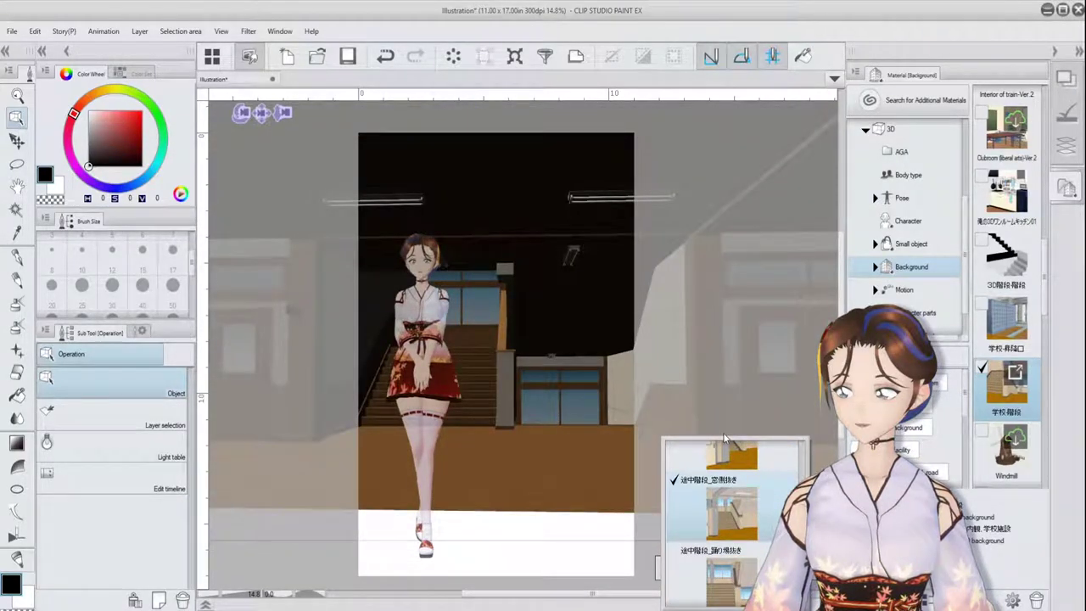
left_click(261, 114)
left_click_drag(262, 114, 232, 143)
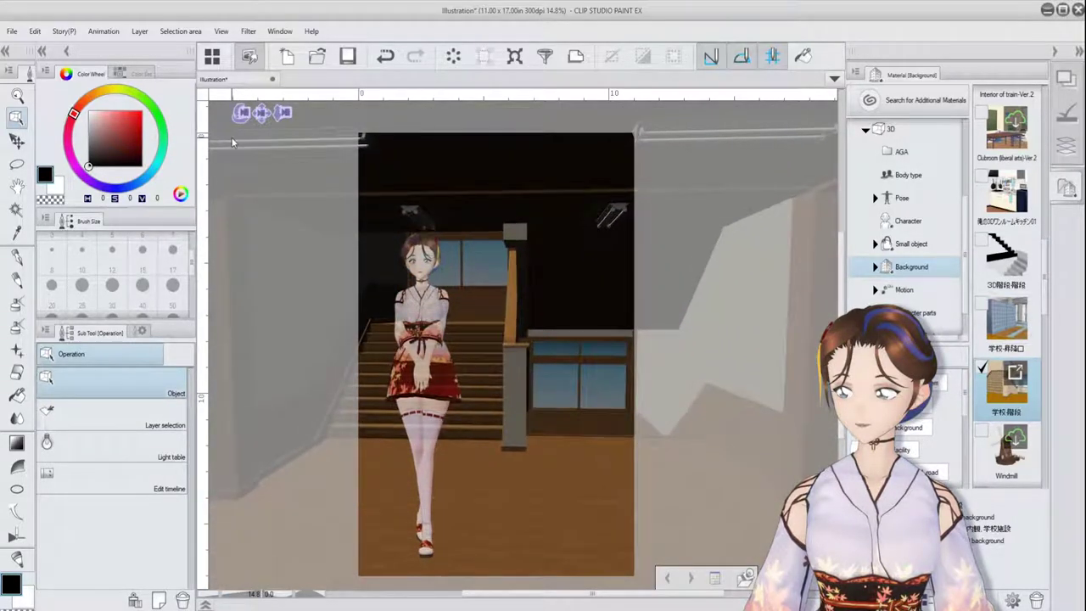
Select the 学校・階段 layer in the layer list, try the tone effect on it and turn the effect off again.
left_click(1067, 184)
left_click(967, 428)
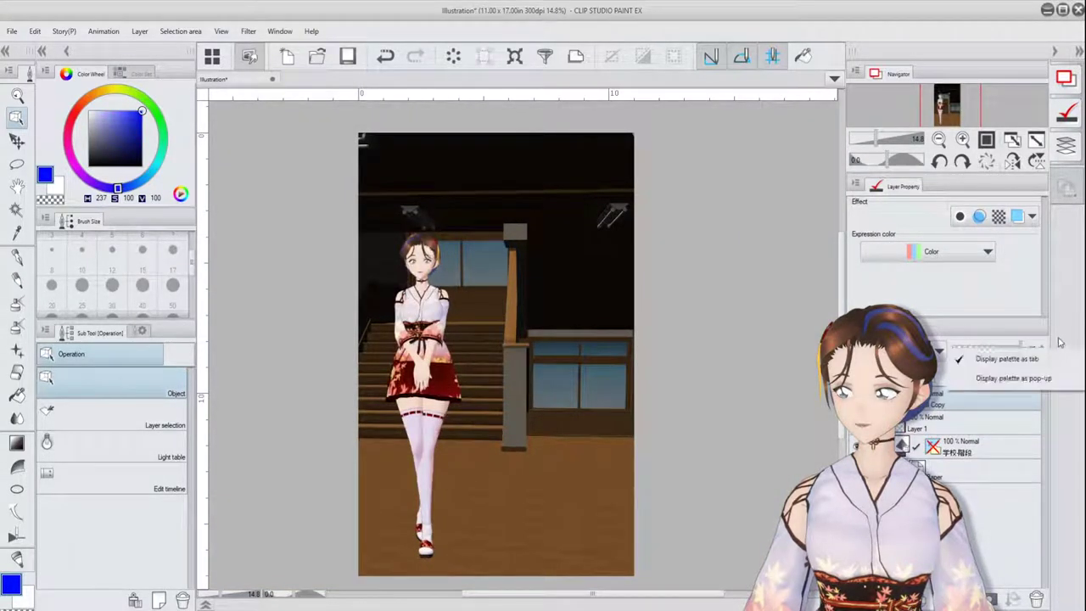
left_click(988, 445)
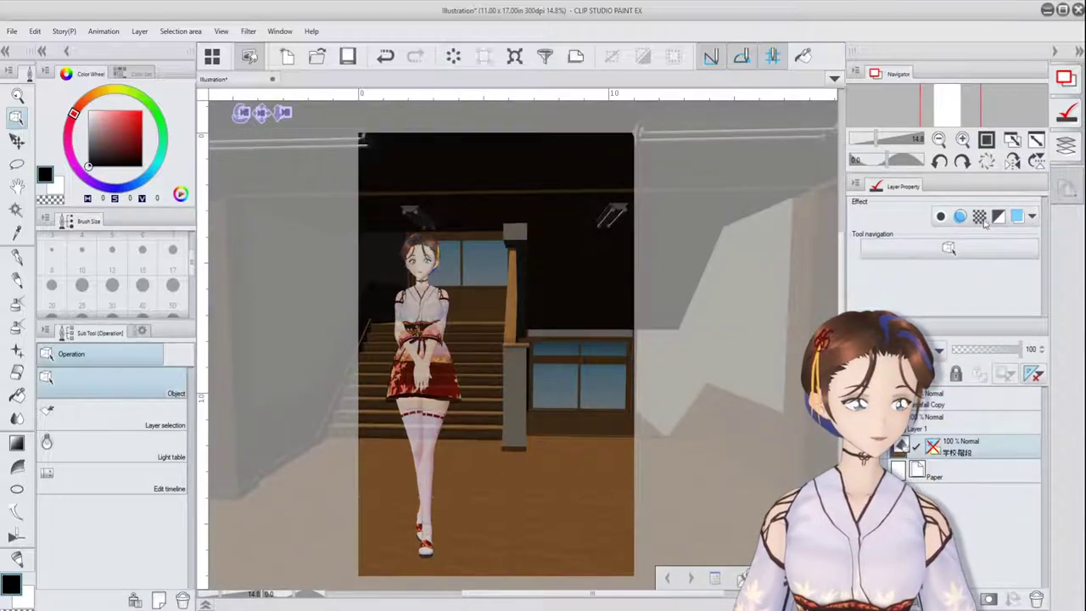
left_click(981, 217)
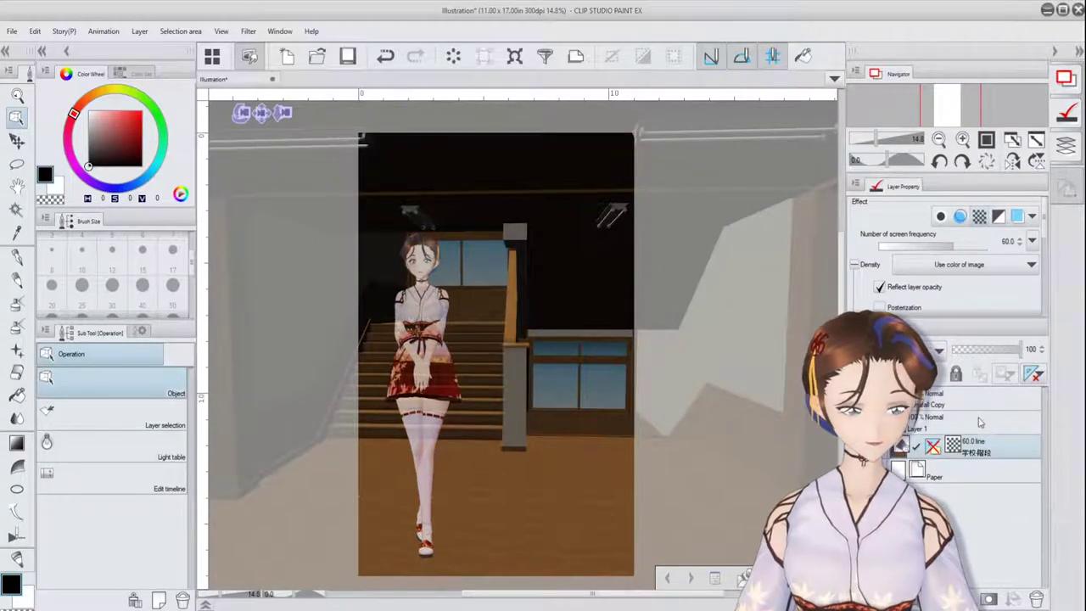
left_click(982, 217)
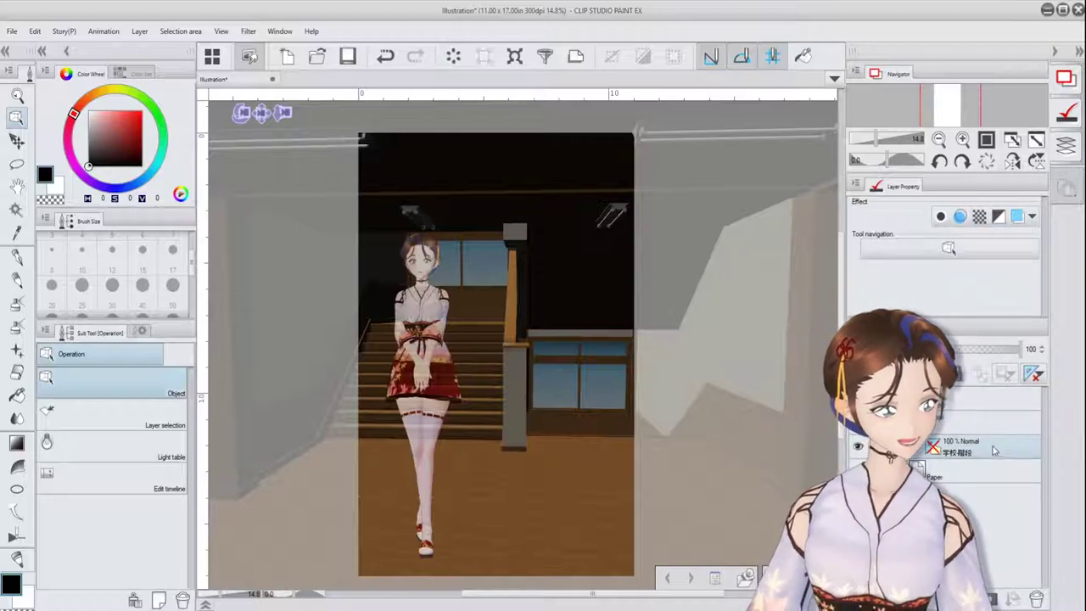
Check the LT conversion option for the 学校・階段 layer and delete the layer.
right_click(994, 450)
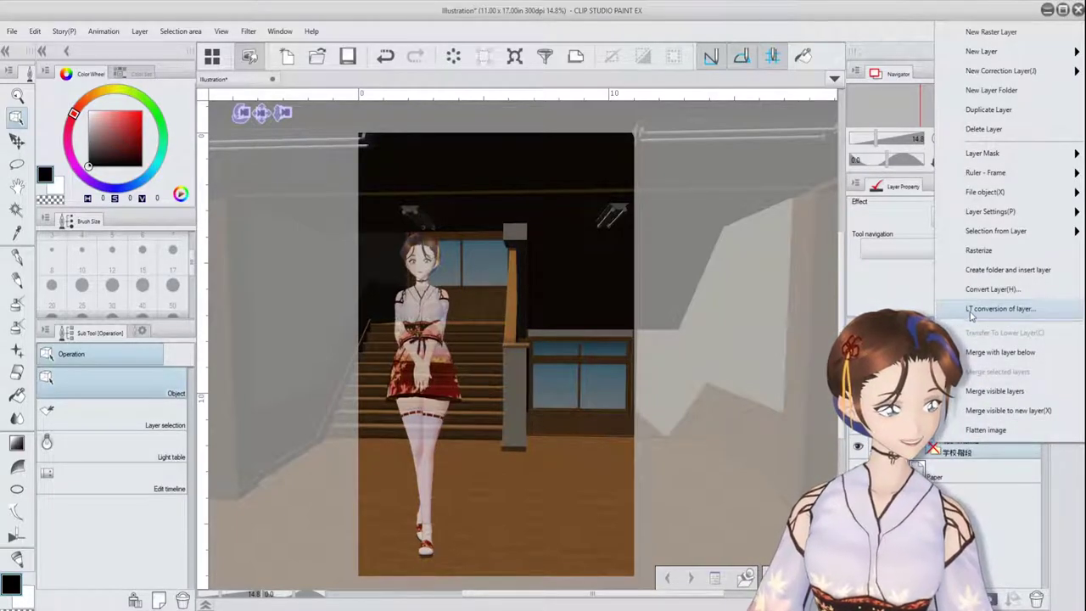
left_click(956, 468)
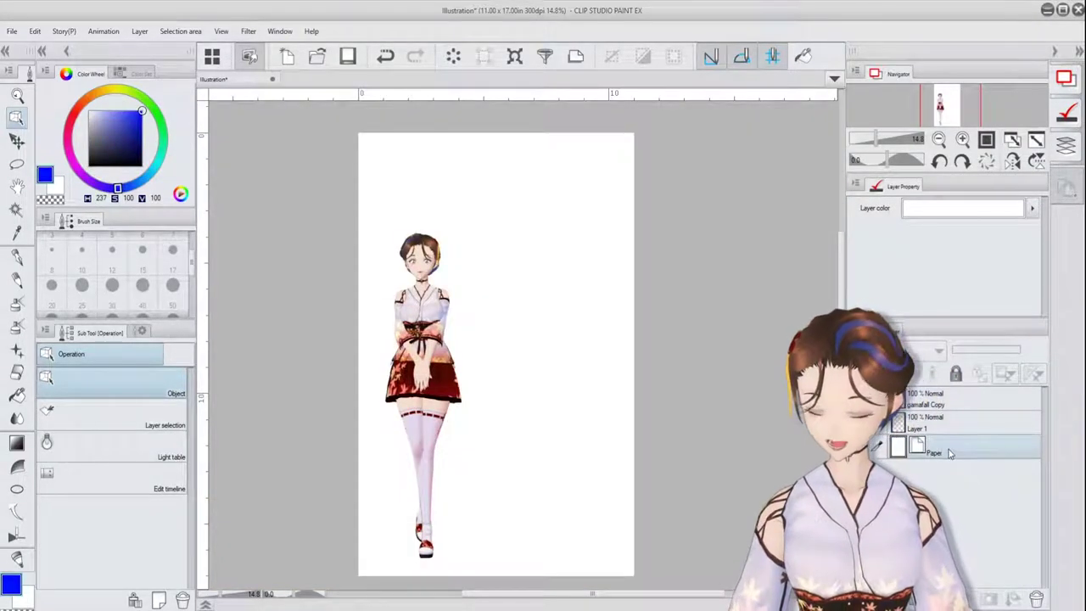
Switch to the web browser and search Google Images for "japan park" in a new tab.
key("alt+Tab")
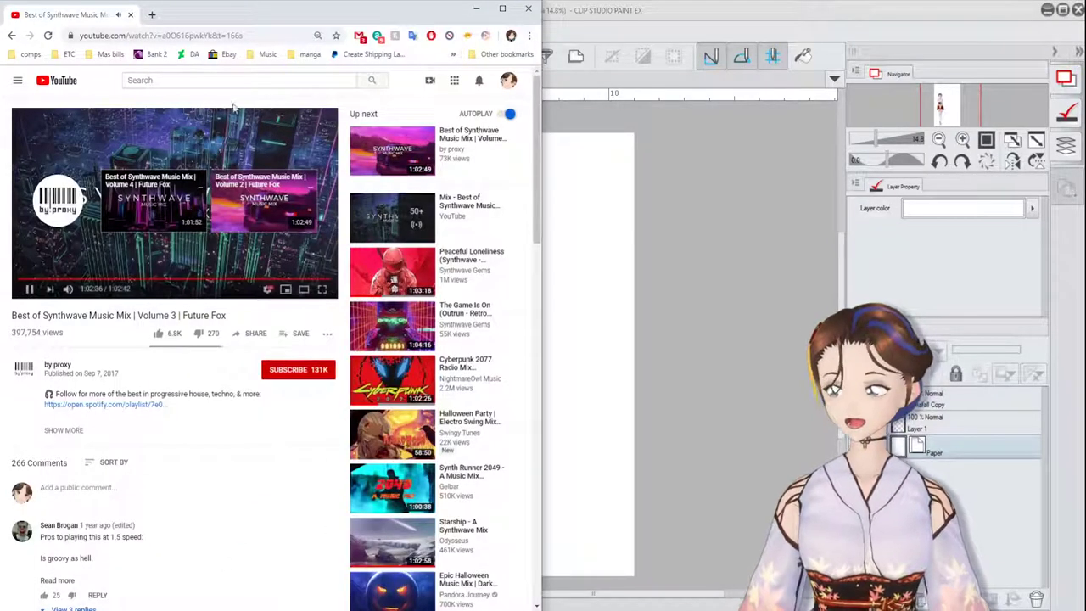
left_click(154, 14)
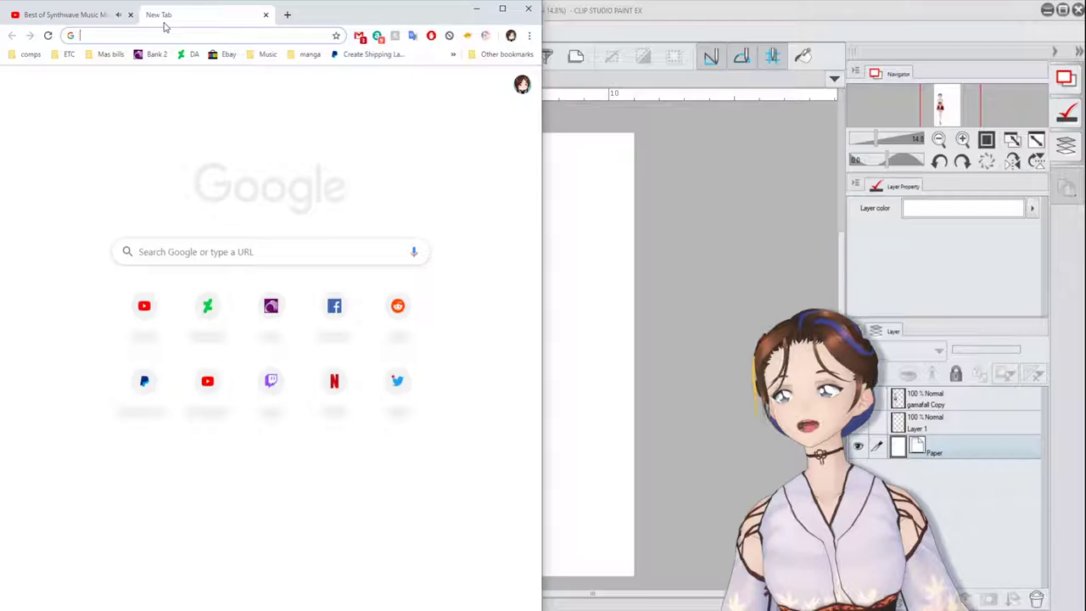
type("jap")
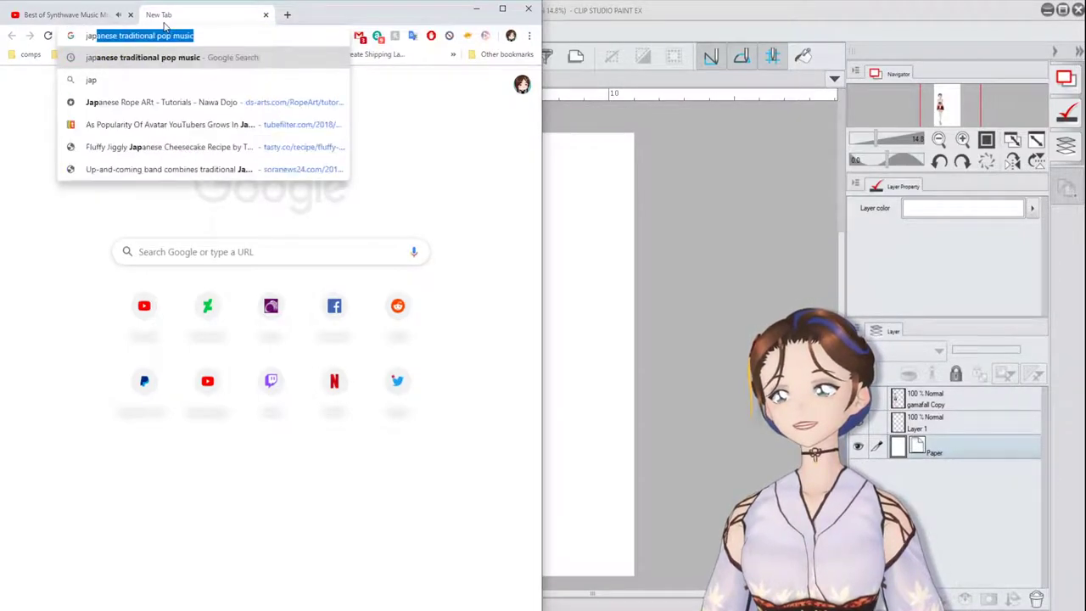
type("an park")
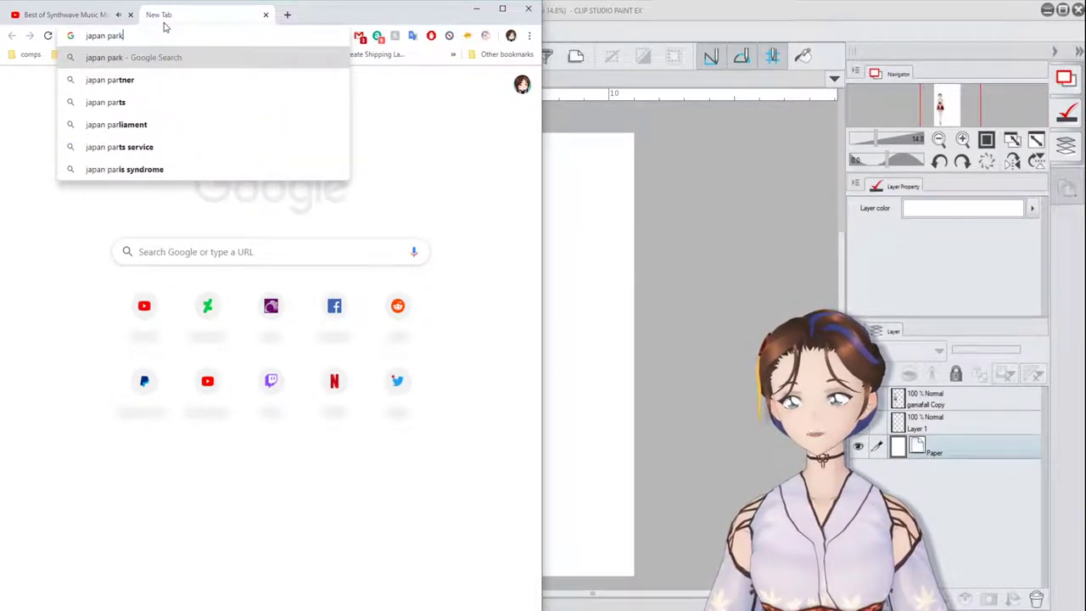
key("Return")
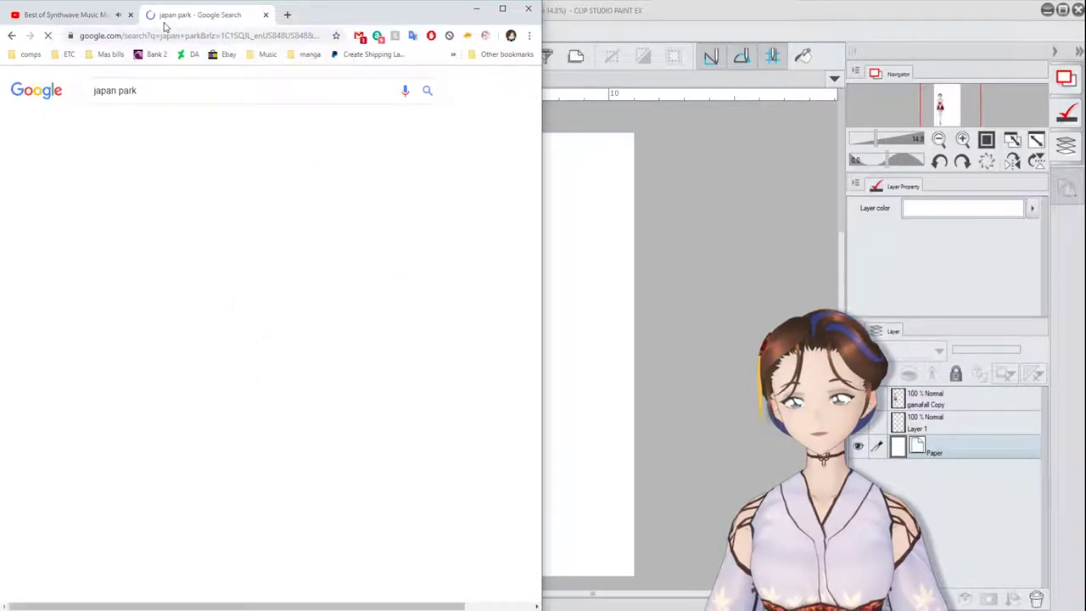
left_click(192, 124)
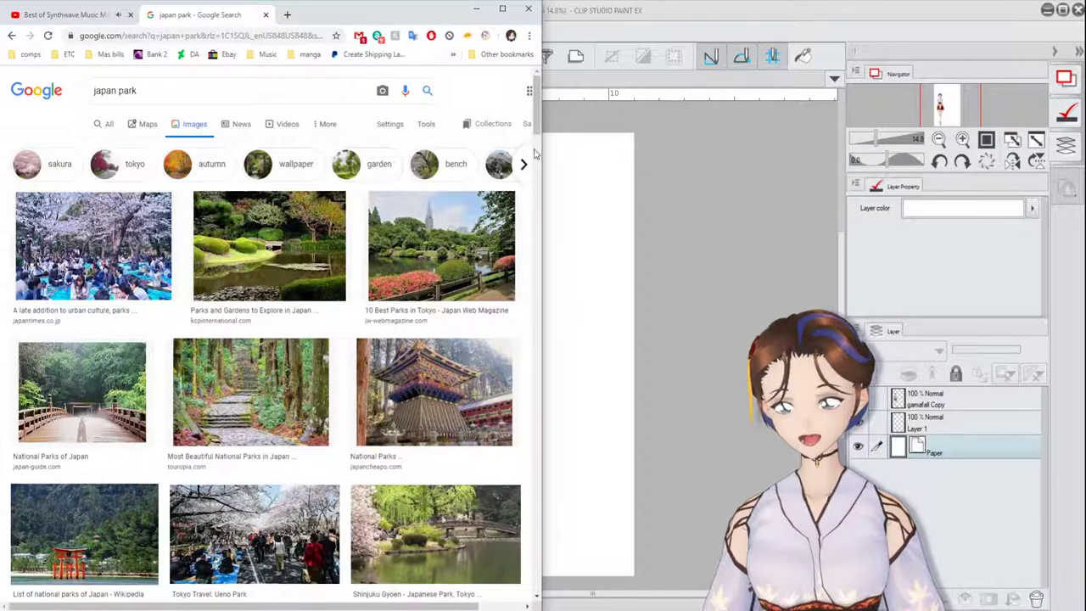
Choose the photo of the empty park bench under a cherry blossom tree from the image results and save it to the Desktop as a JPEG.
scroll(527, 222, "down", 5)
scroll(267, 334, "down", 9)
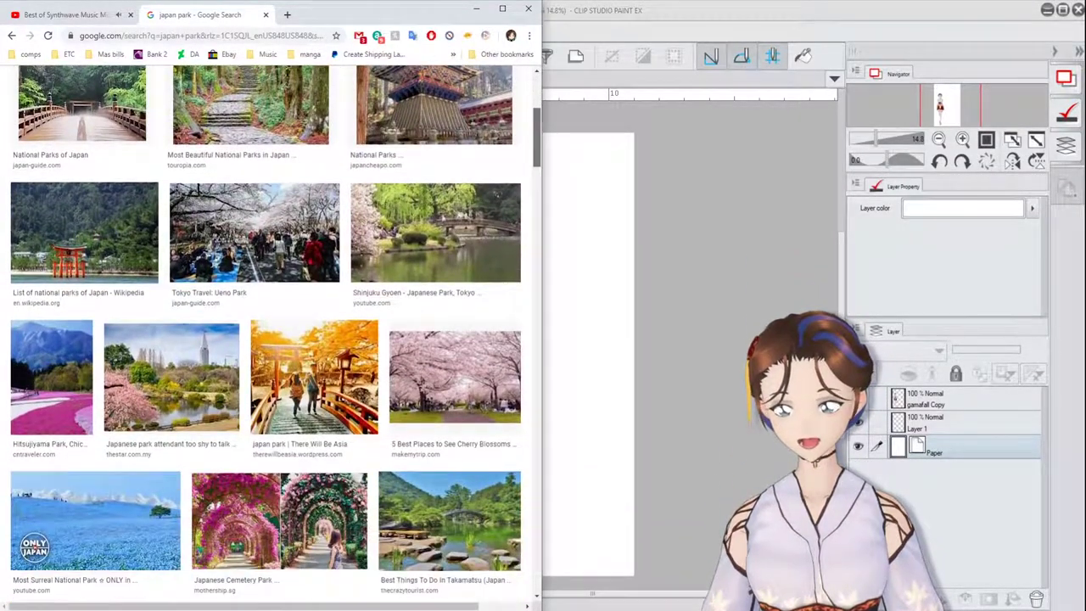
scroll(267, 334, "down", 8)
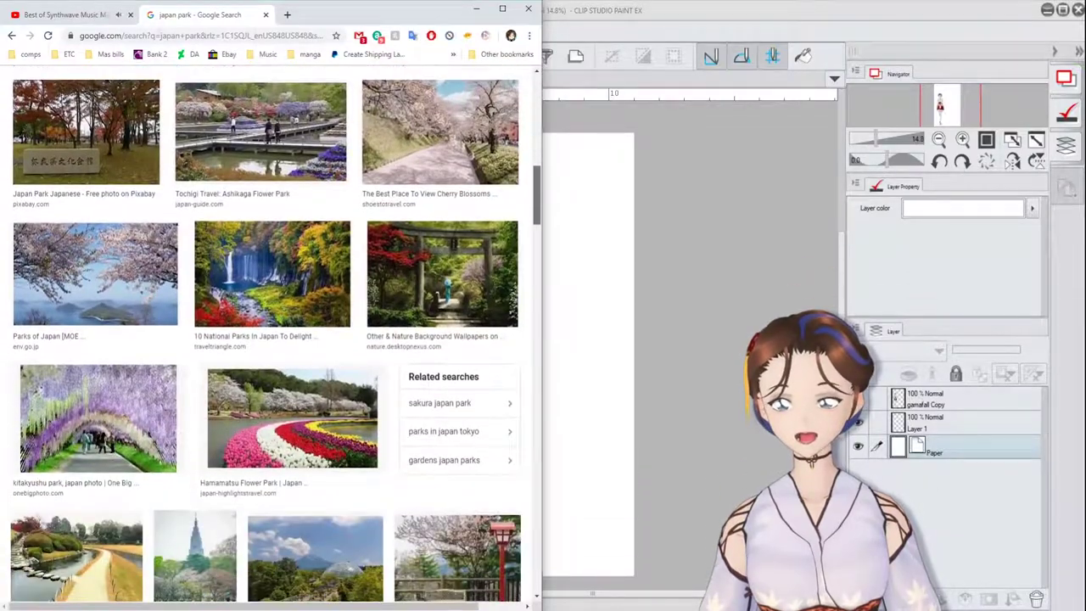
scroll(267, 334, "up", 1)
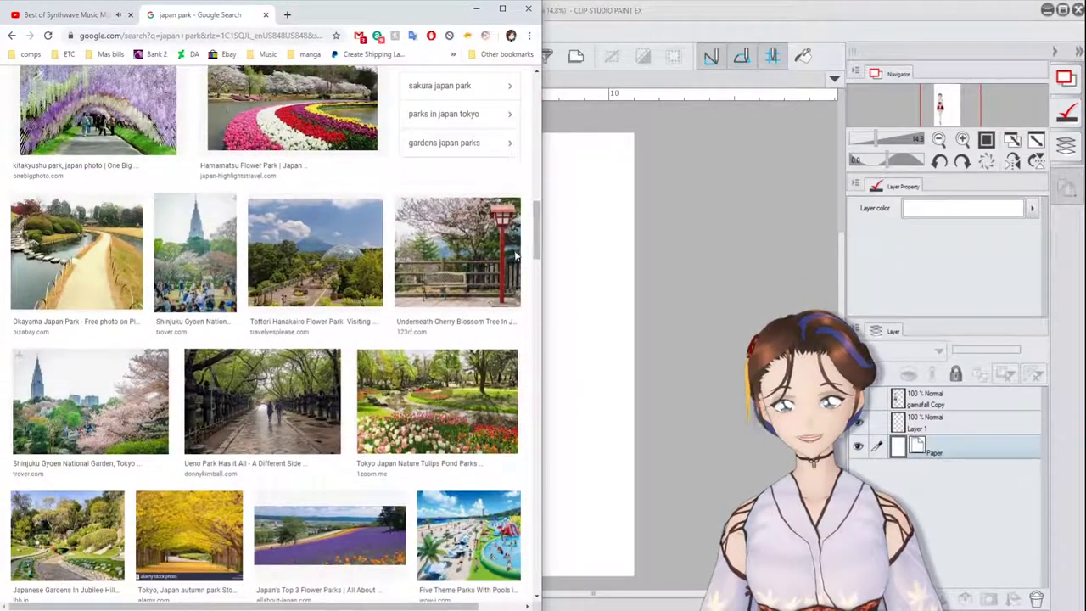
left_click(488, 248)
right_click(424, 185)
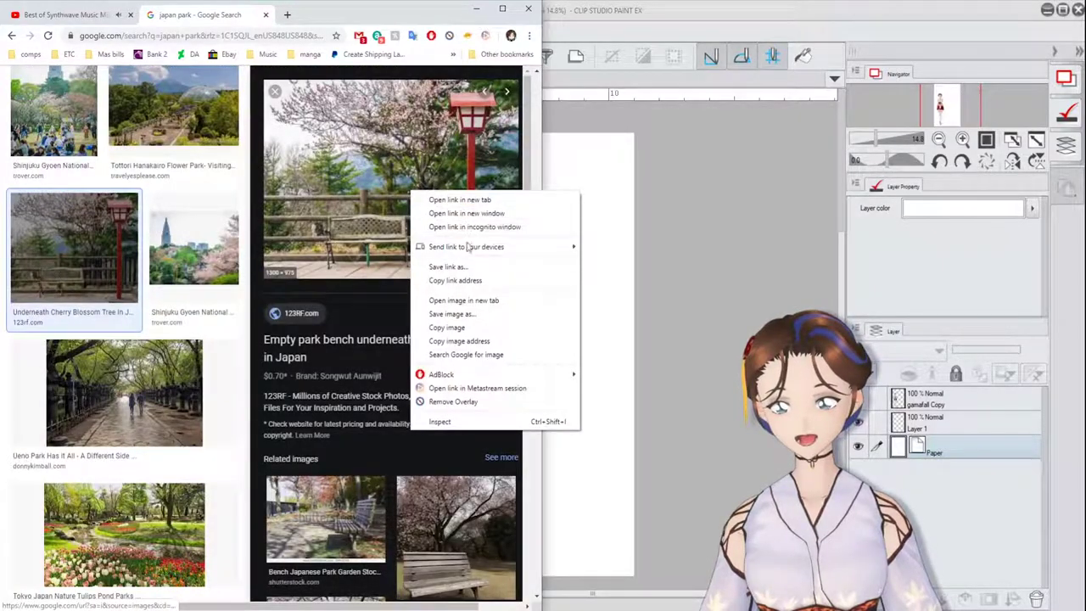
left_click(488, 313)
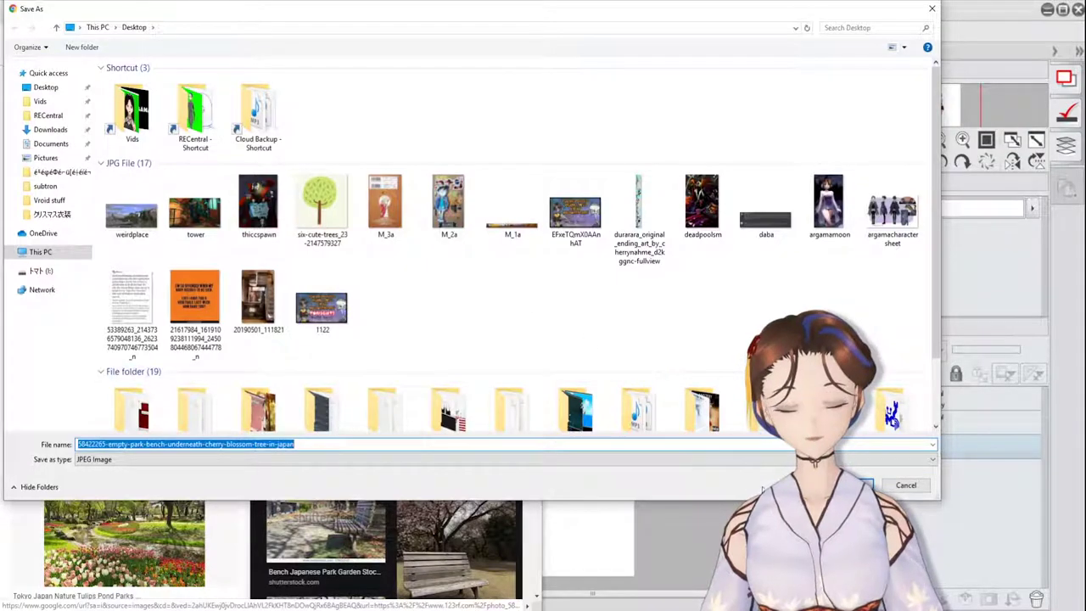
key("Return")
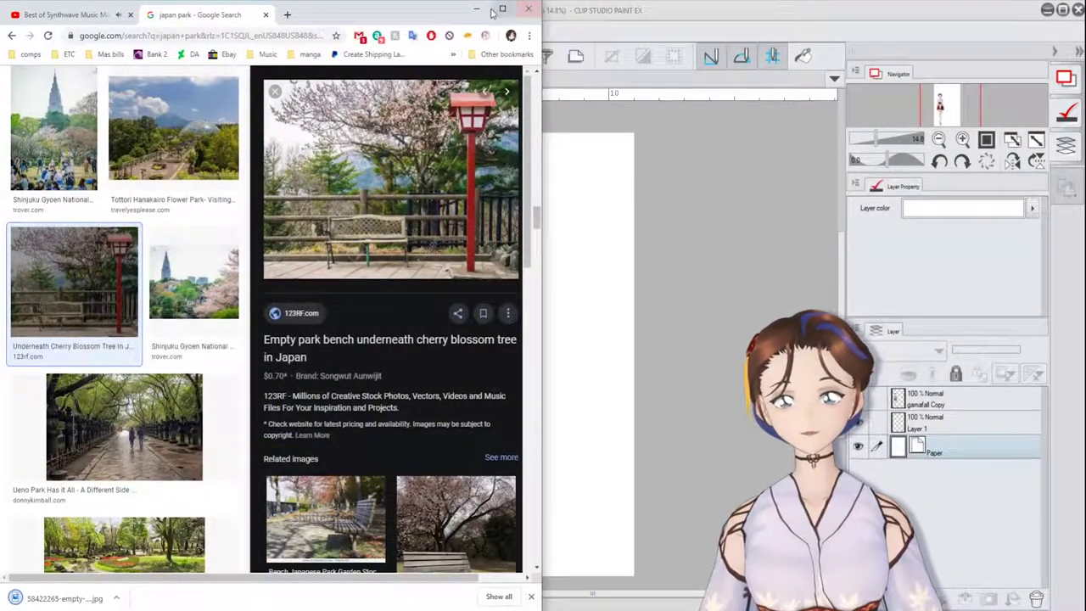
Return to Clip Studio Paint, open the saved park bench photo and paste a copy of it into the Illustration document.
left_click(528, 9)
left_click(326, 55)
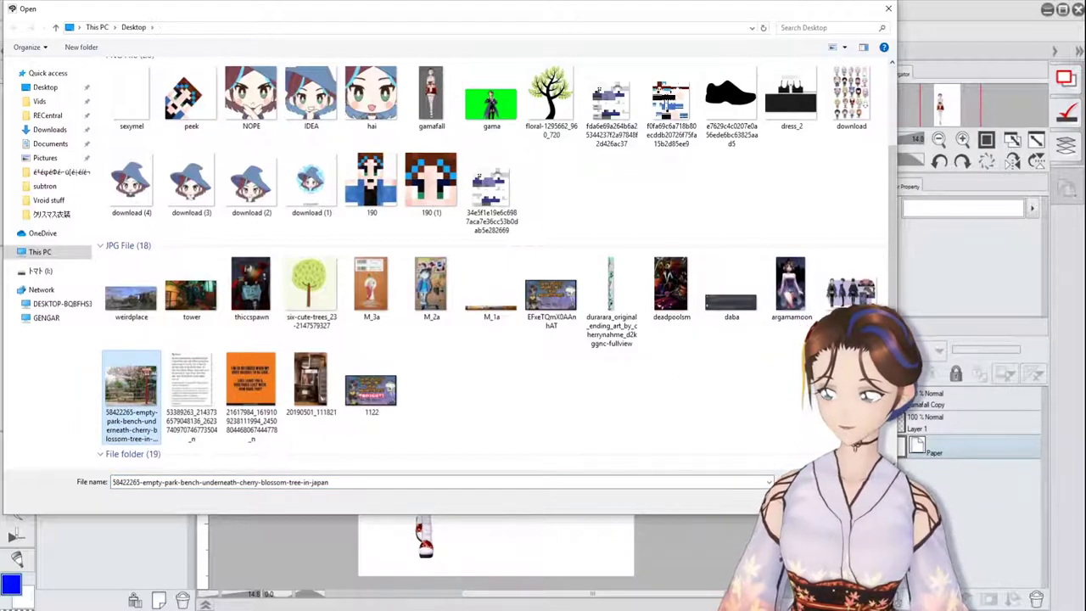
key("Return")
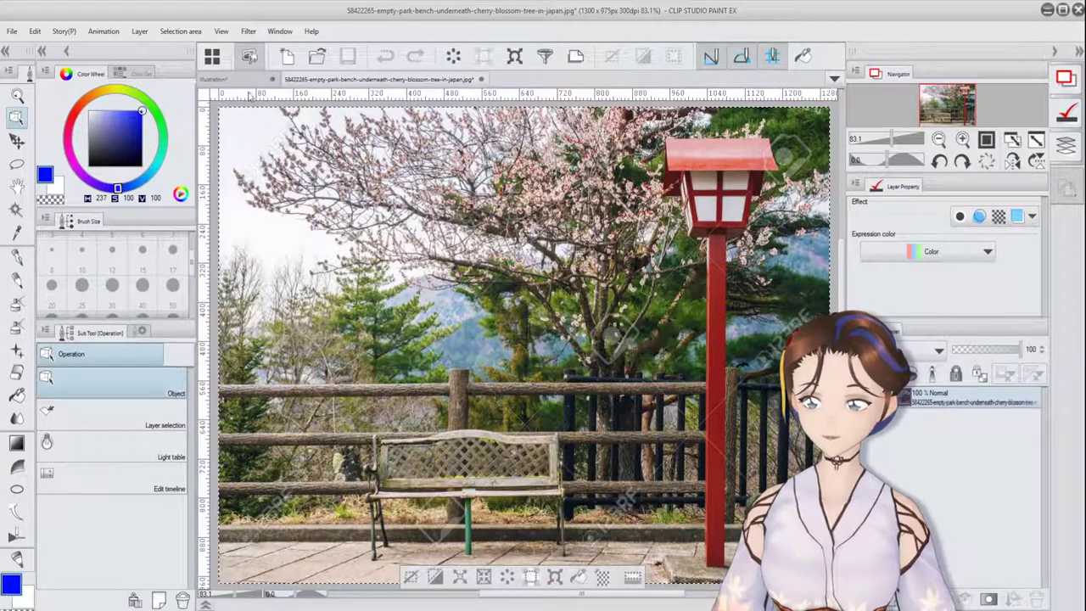
left_click(222, 79)
key("ctrl+v")
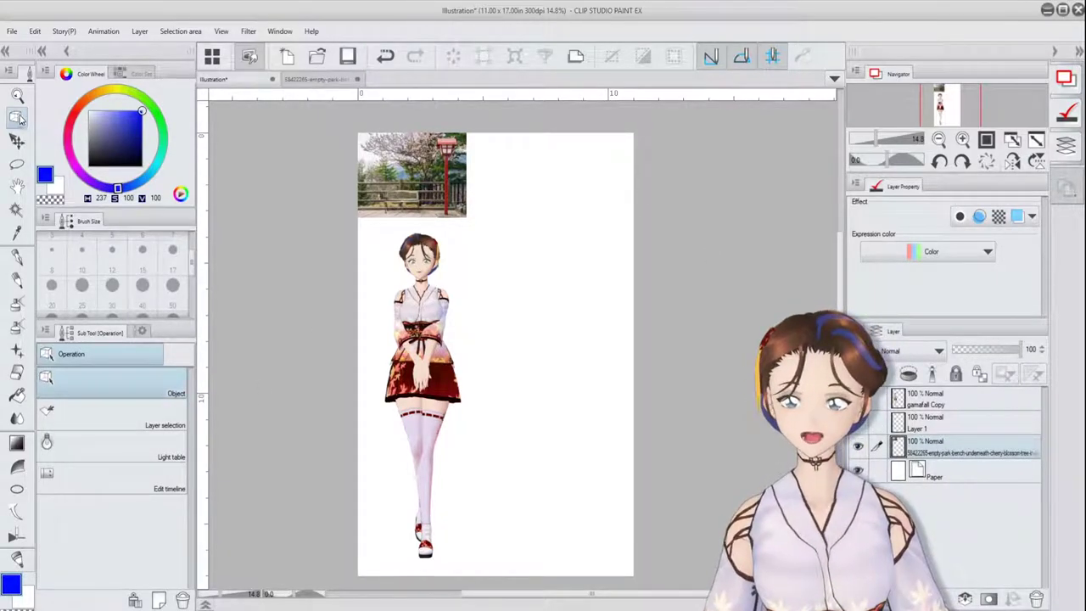
Move the pasted photo slightly inward from the canvas corner and compare it with the original photo document.
left_click(17, 141)
mouse_move(429, 175)
left_mouse_down()
mouse_move(452, 198)
mouse_move(442, 189)
left_mouse_up()
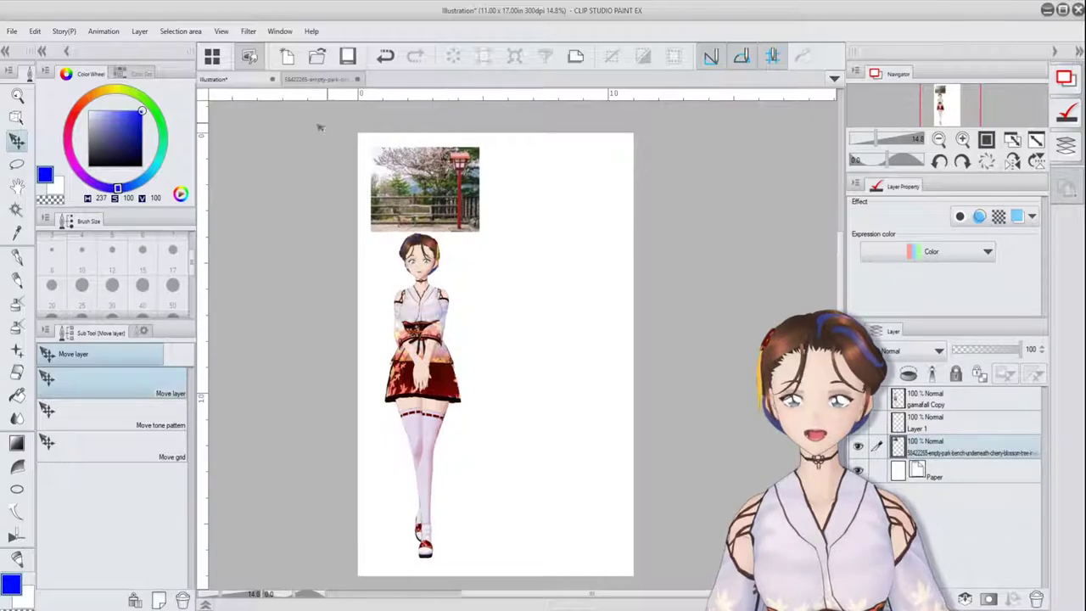
left_click(17, 118)
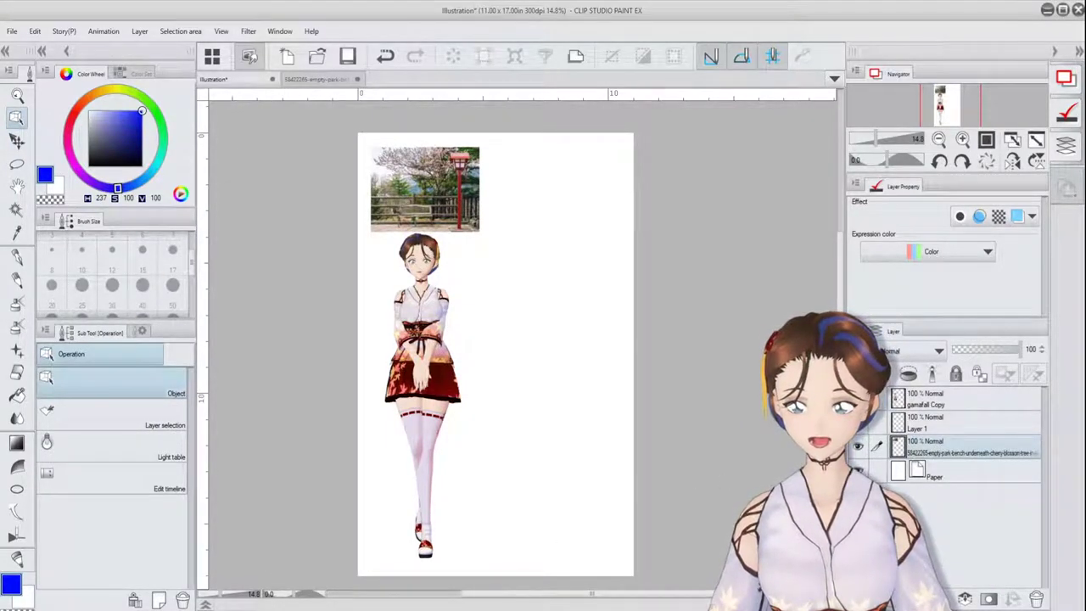
left_click(316, 79)
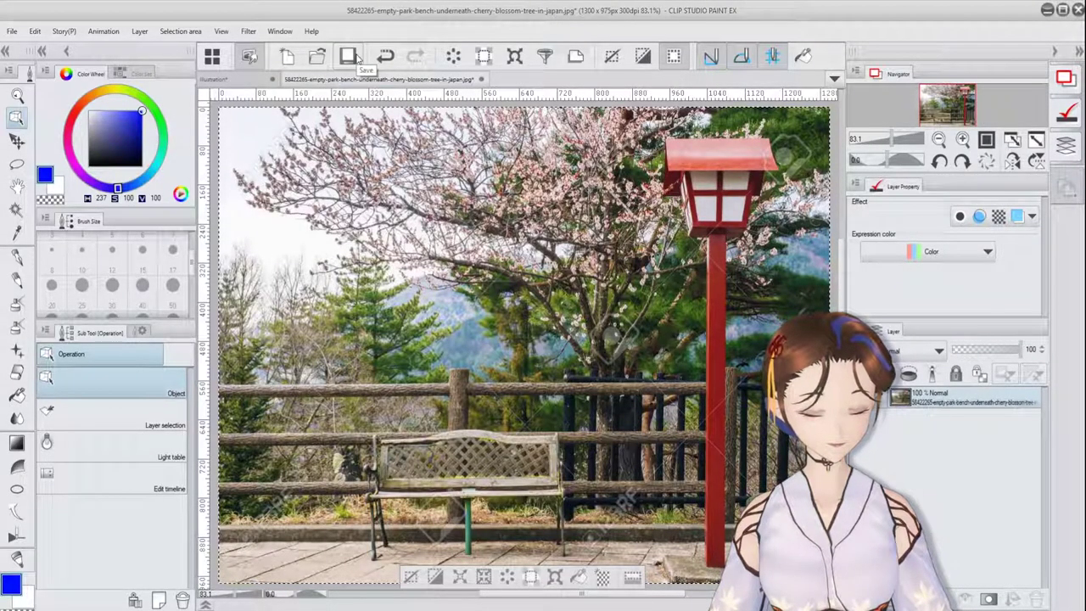
left_click(250, 78)
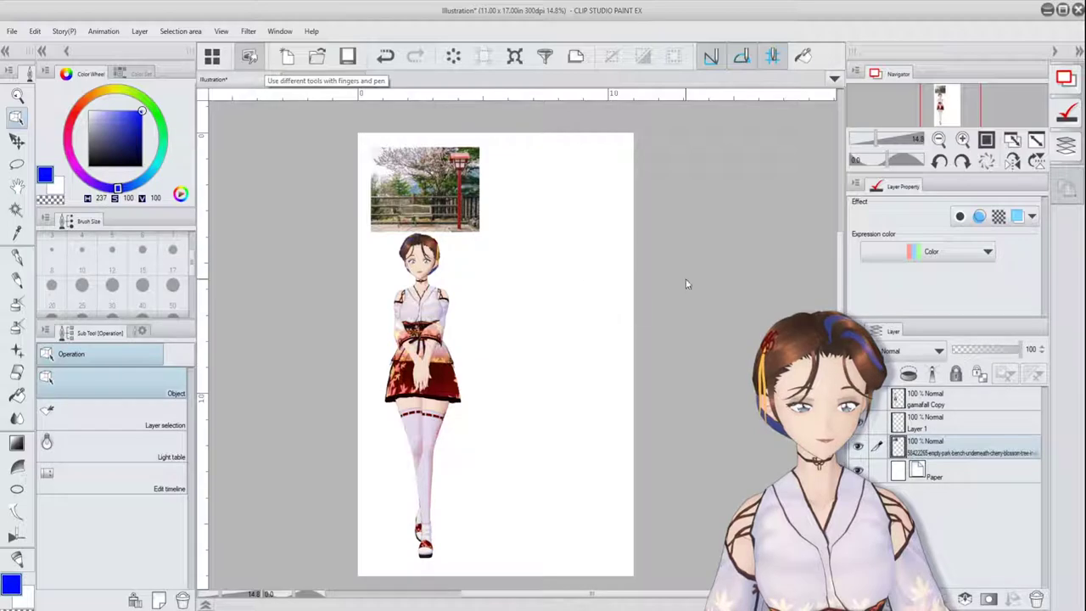
Scale up the park bench photo layer and position it so that it fills most of the canvas behind the character.
left_click(951, 404)
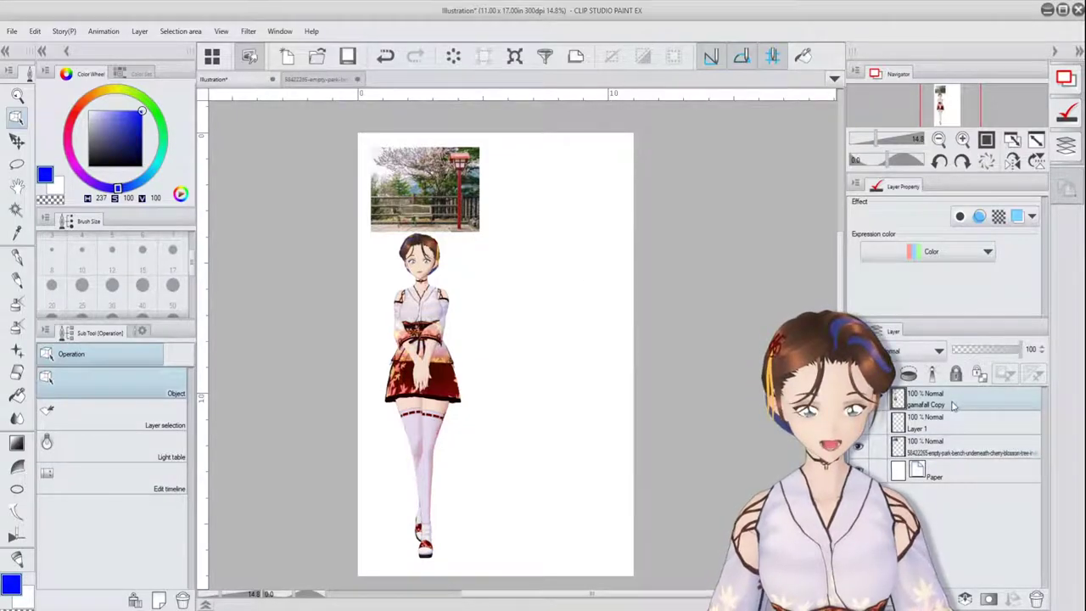
left_click(954, 453)
left_click(514, 56)
left_click_drag(479, 231, 612, 414)
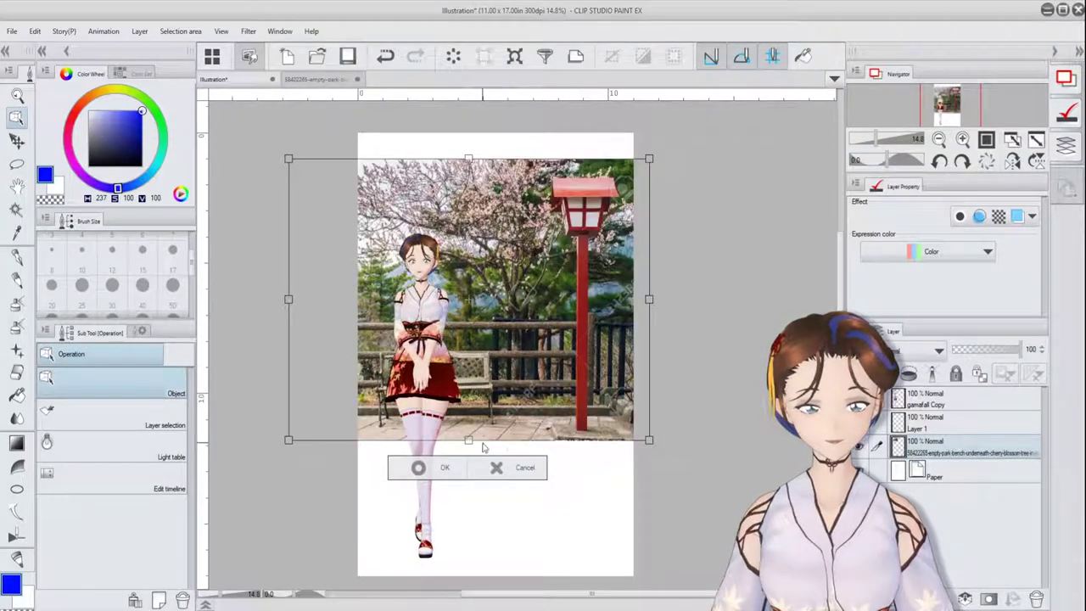
left_click_drag(469, 441, 481, 585)
left_click_drag(519, 177, 434, 122)
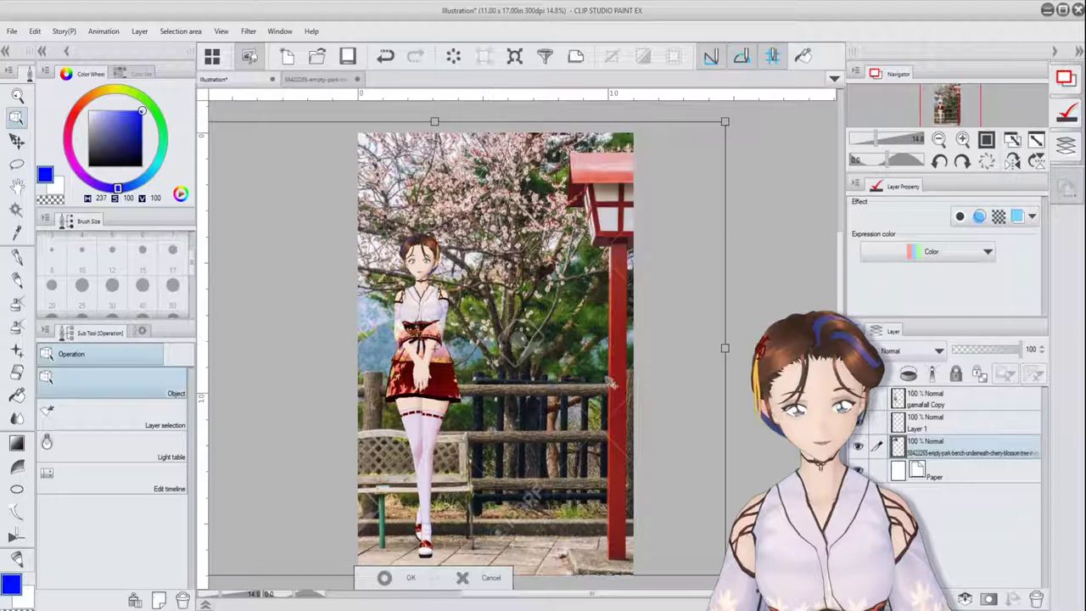
mouse_move(602, 381)
left_mouse_down()
mouse_move(599, 364)
mouse_move(602, 397)
left_mouse_up()
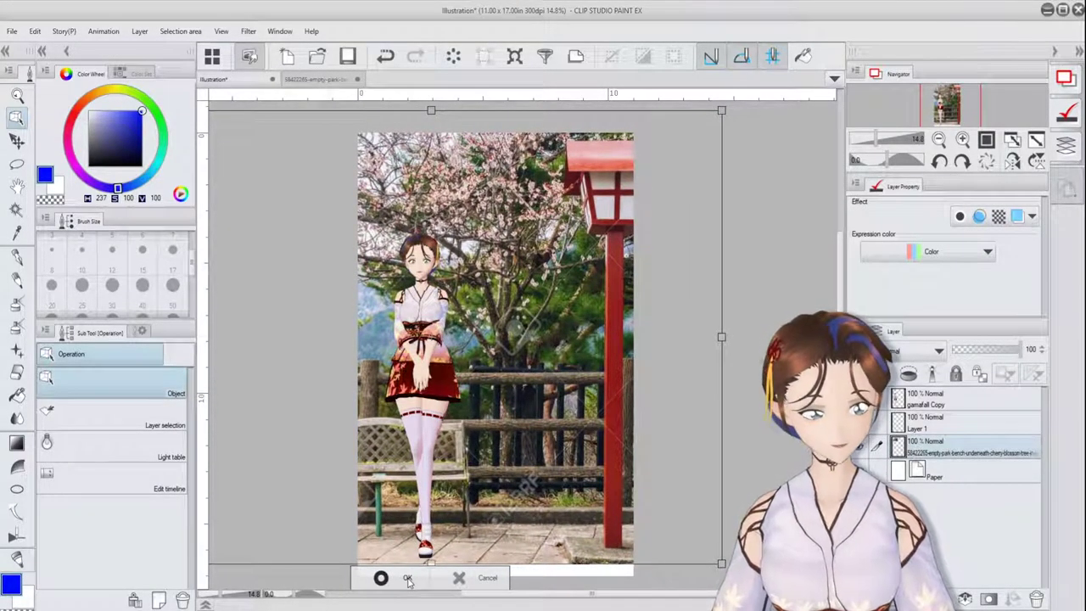
key("Return")
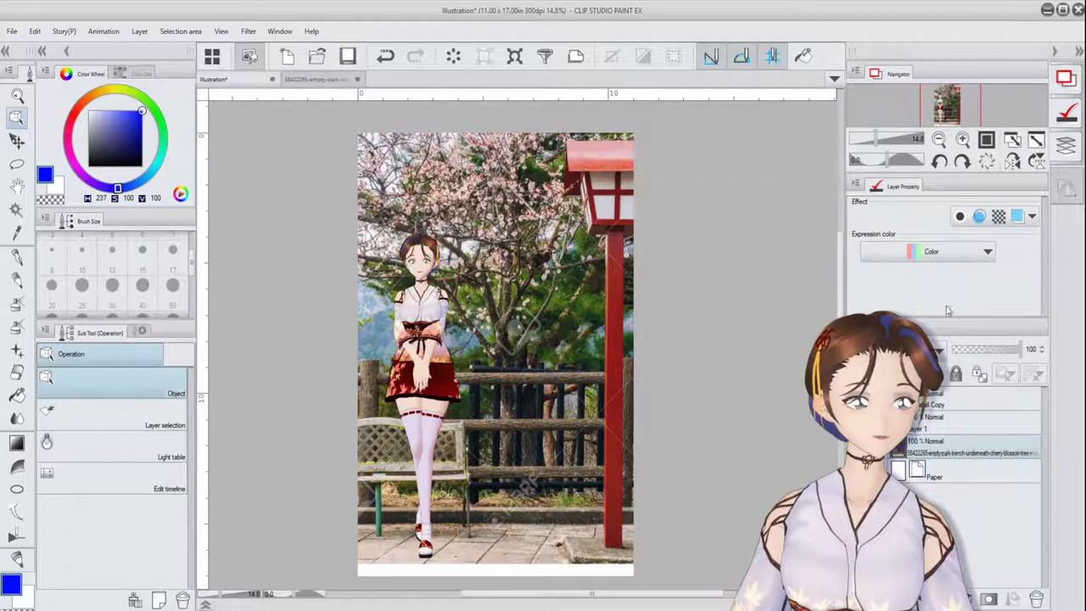
Try the tone effect on the park bench photo layer and turn it off again.
left_click(991, 217)
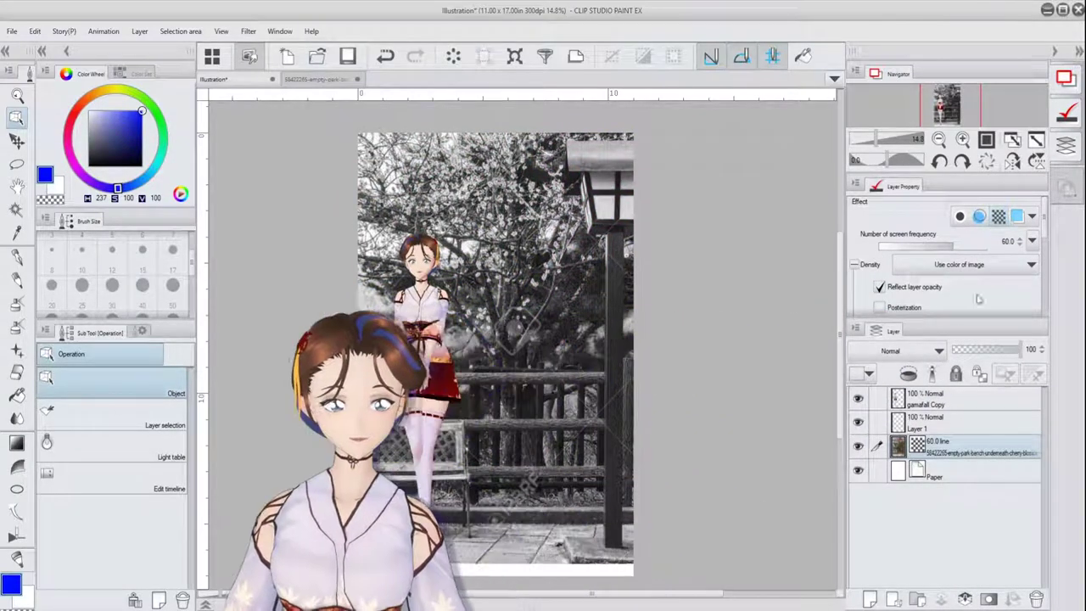
left_click(999, 217)
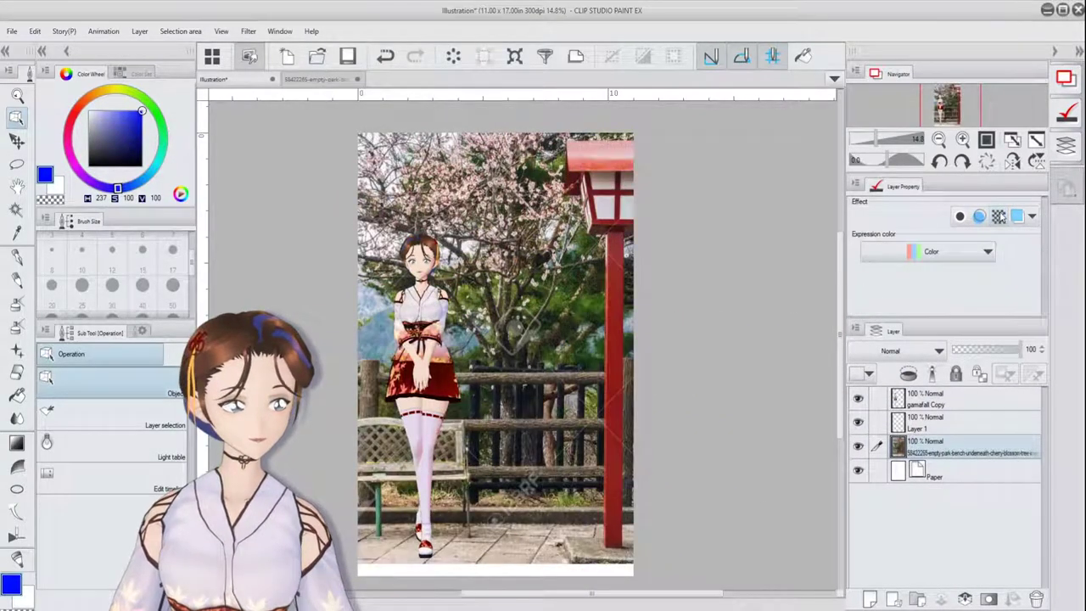
right_click(990, 451)
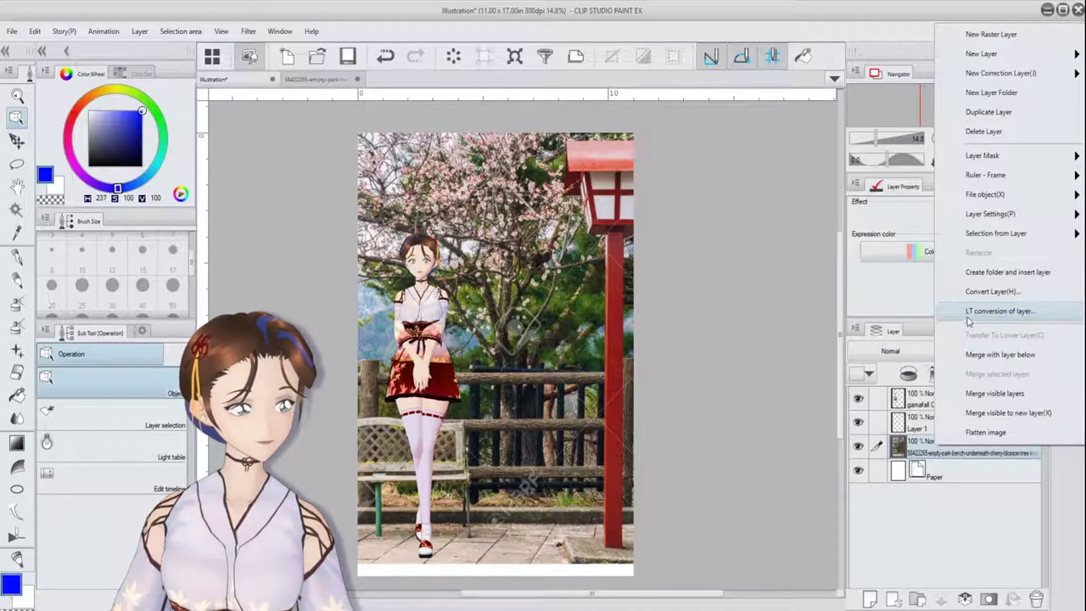
left_click(962, 518)
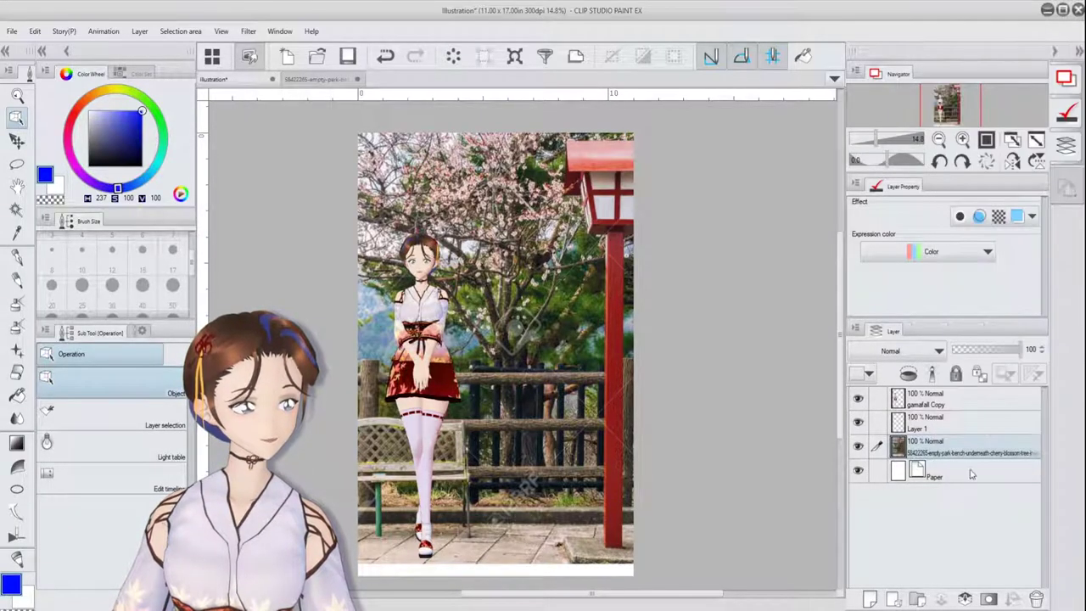
Start an LT conversion of the park bench photo layer with the preview turned on and the canvas kept in view.
right_click(978, 448)
left_click(1007, 313)
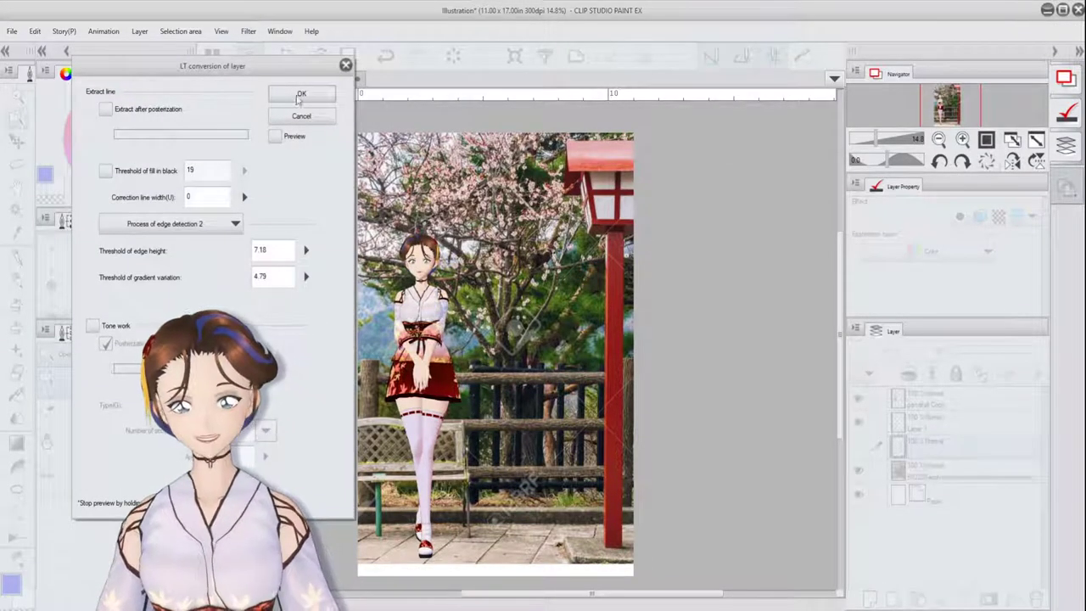
left_click_drag(280, 66, 899, 113)
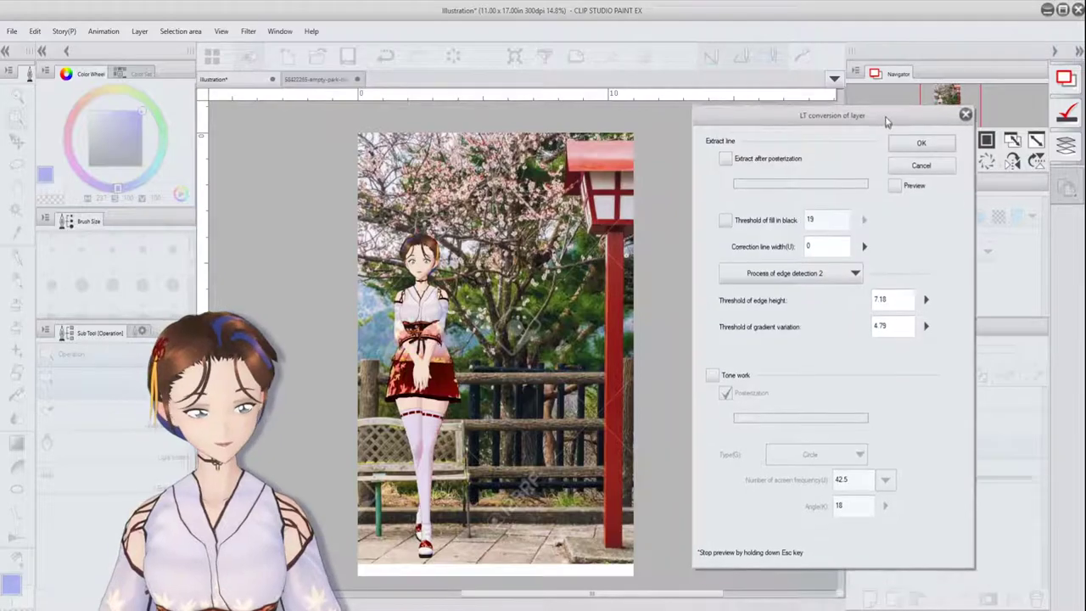
left_click(896, 182)
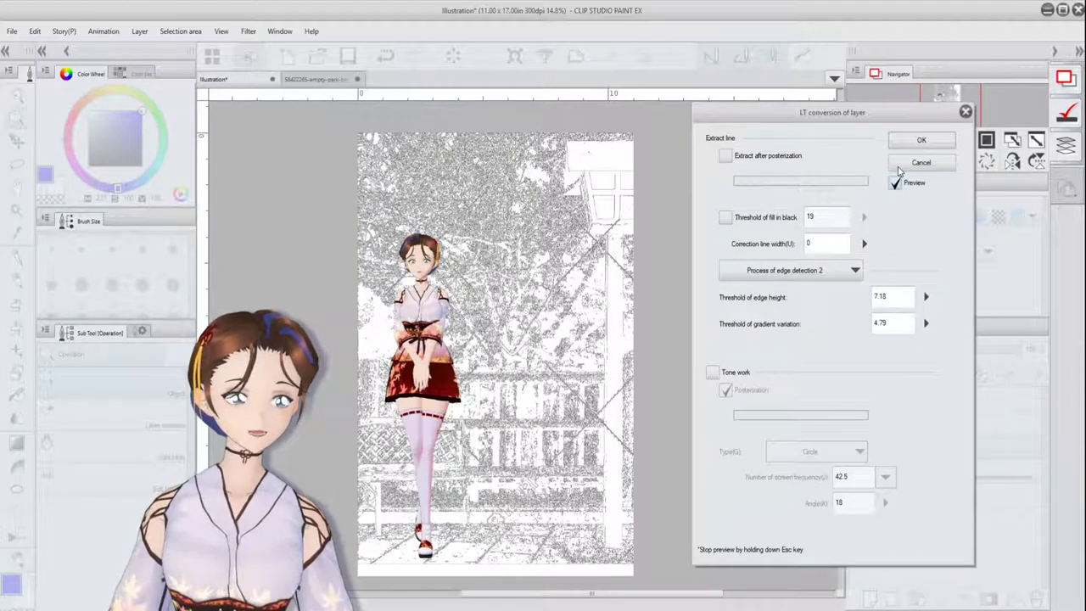
Try extracting the lines after posterization, adding and shifting a posterization boundary.
left_click(725, 155)
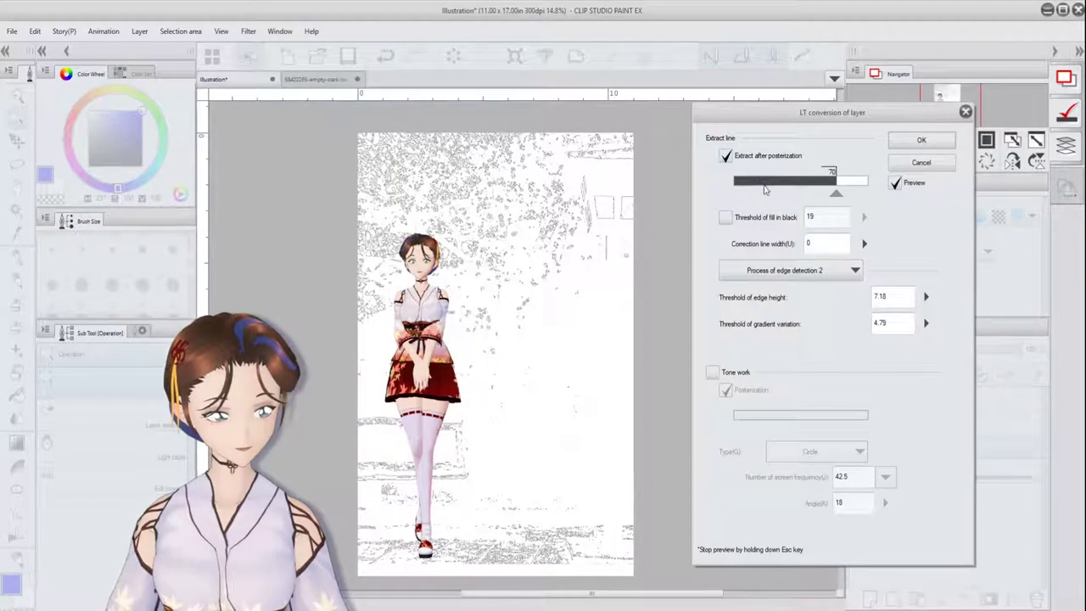
left_click(813, 183)
left_click_drag(811, 193, 767, 197)
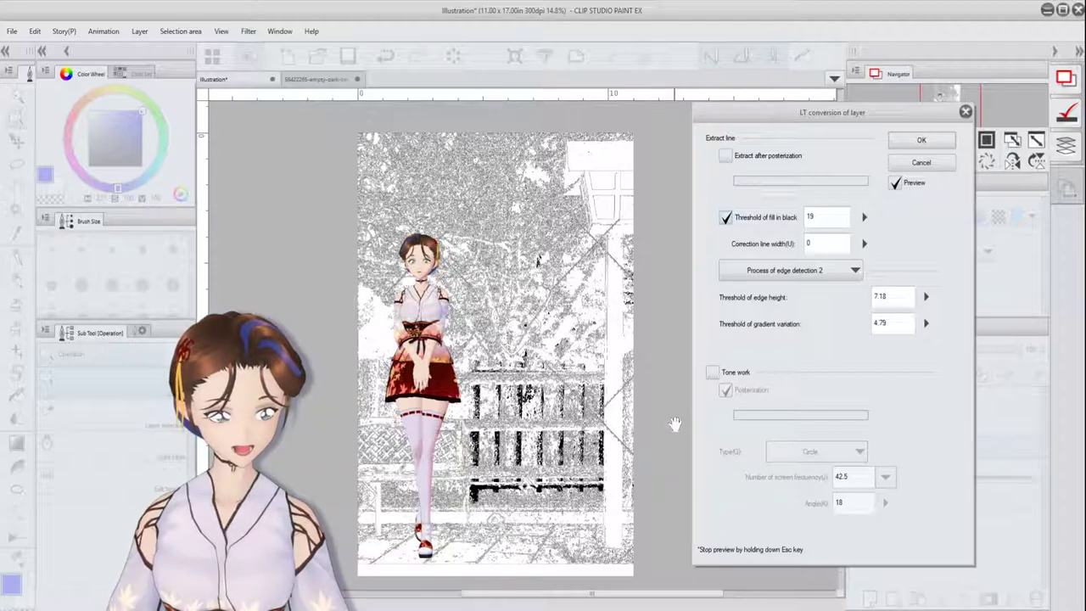
Look through the edge detection processes, keep Process of edge detection 2, and set the threshold of fill in black to 85.
left_click(853, 274)
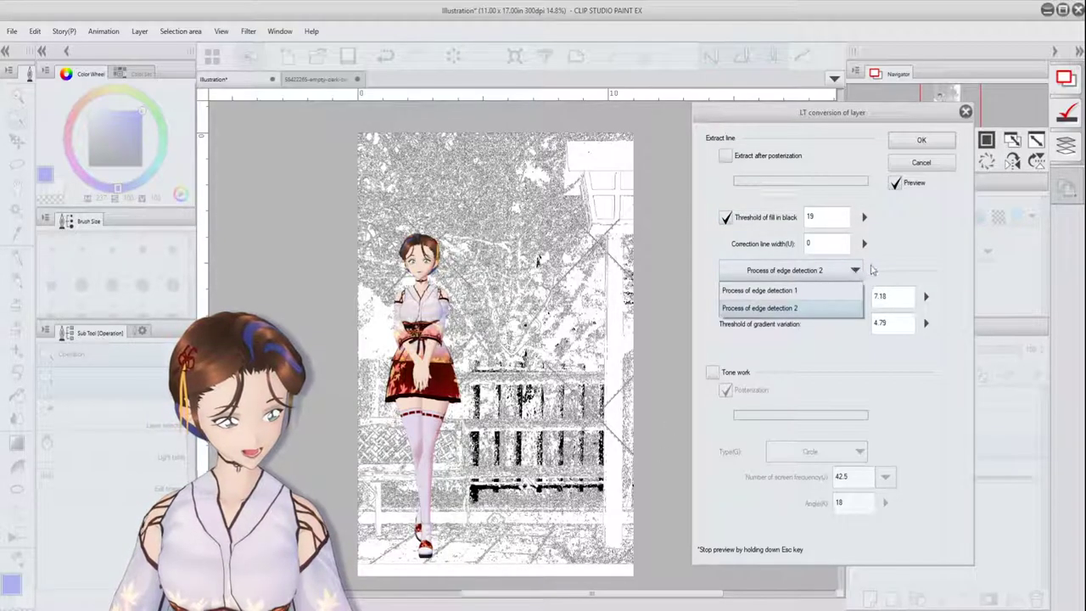
left_click(911, 257)
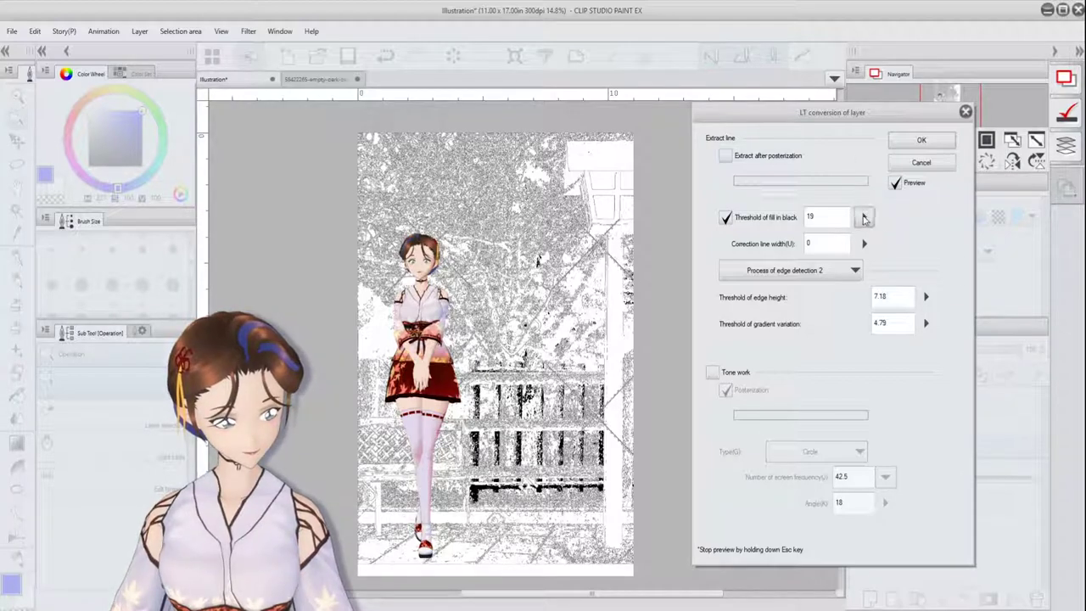
left_click(865, 218)
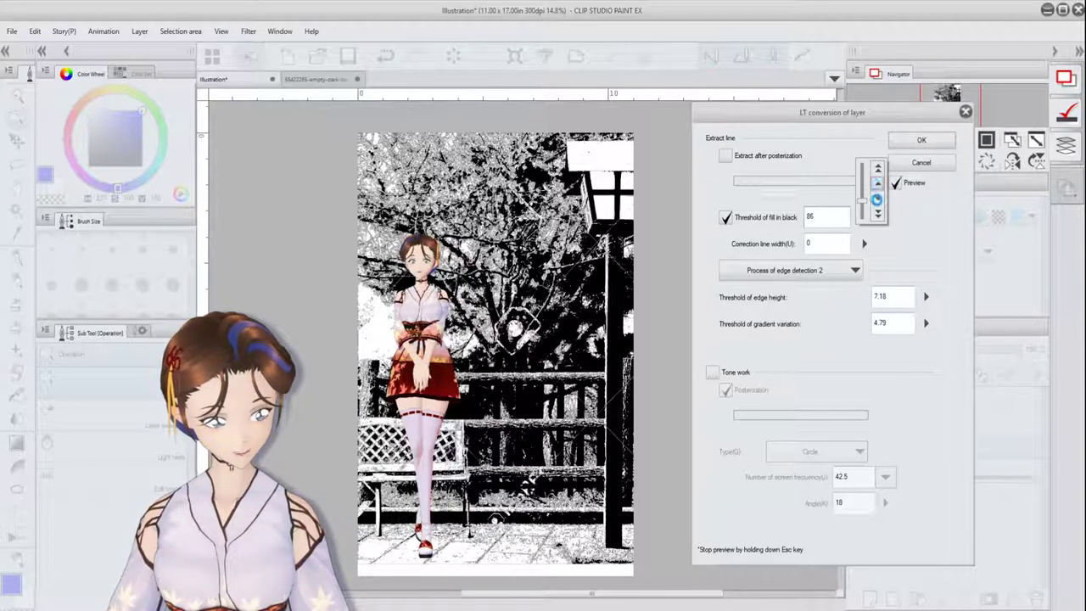
Enable tone work with posterization and shift the 50 and 30 density boundaries toward the lighter end.
left_click(711, 378)
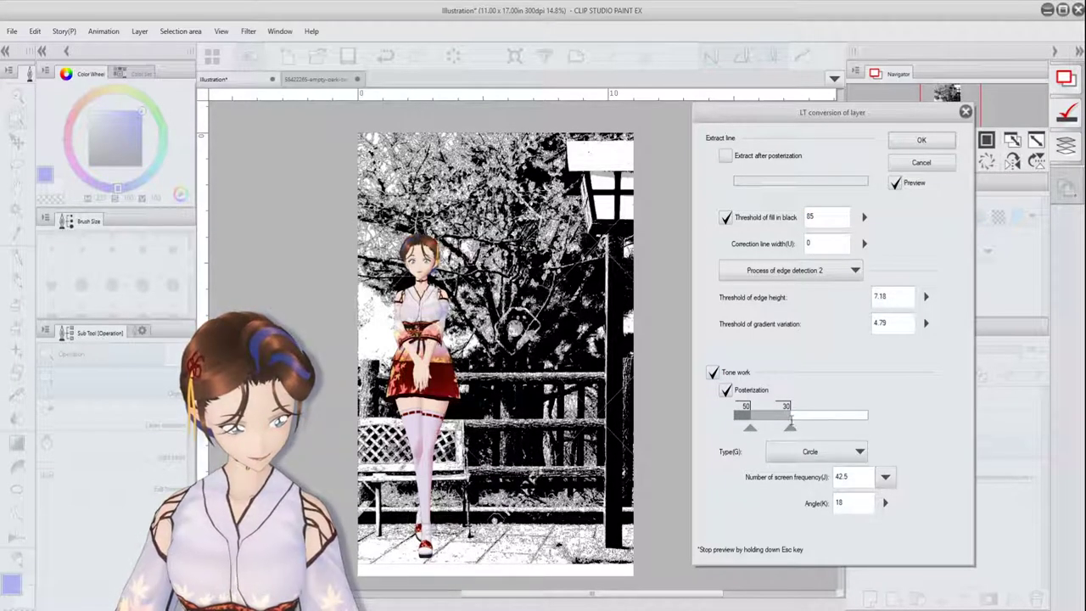
left_click_drag(790, 426, 824, 427)
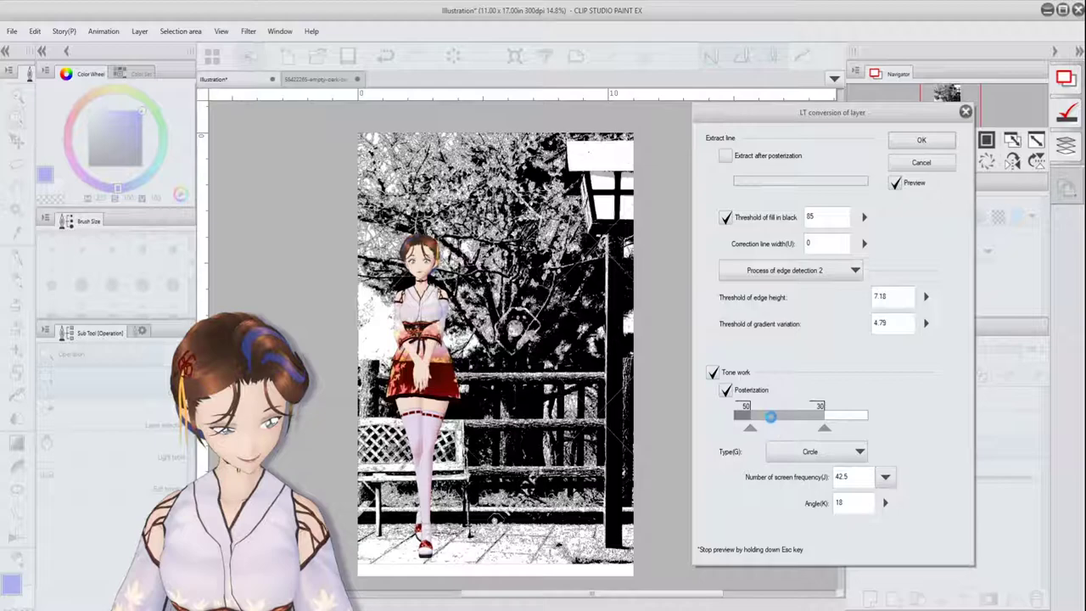
left_click(767, 410)
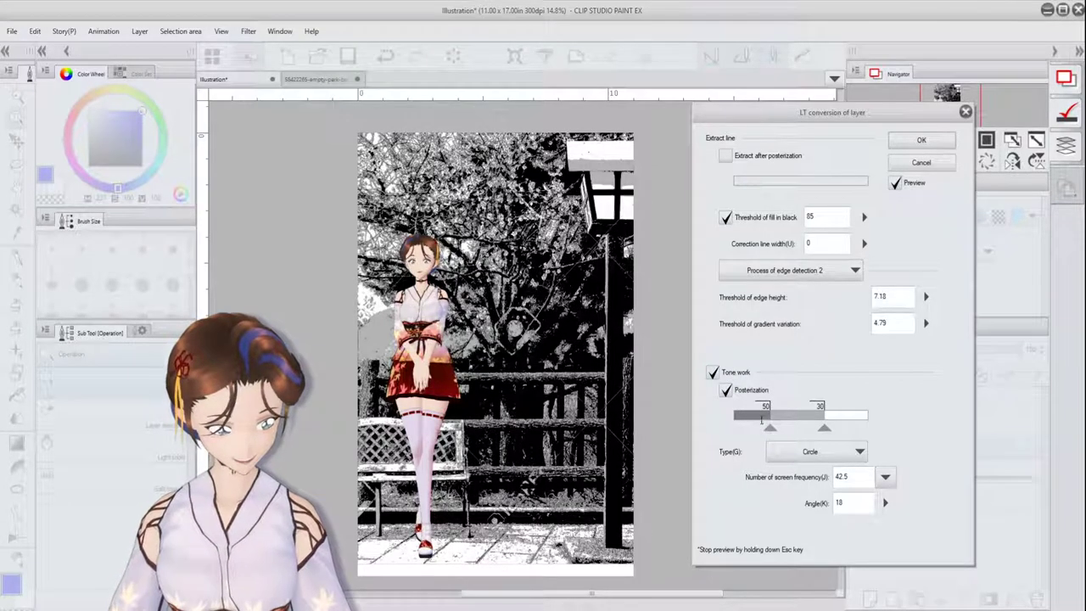
left_click_drag(776, 431, 787, 431)
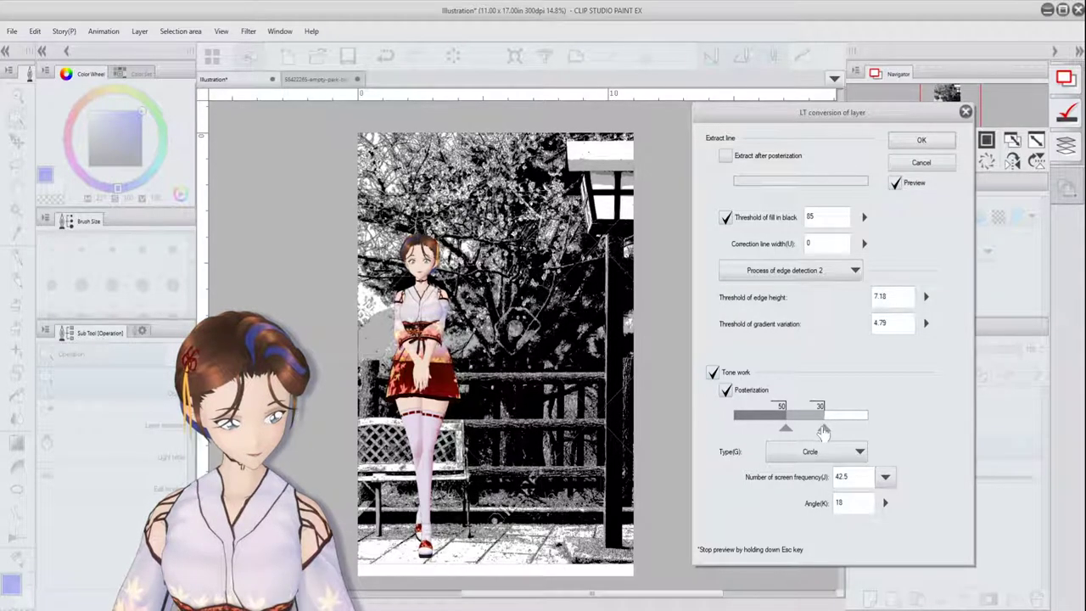
left_click_drag(825, 434, 837, 433)
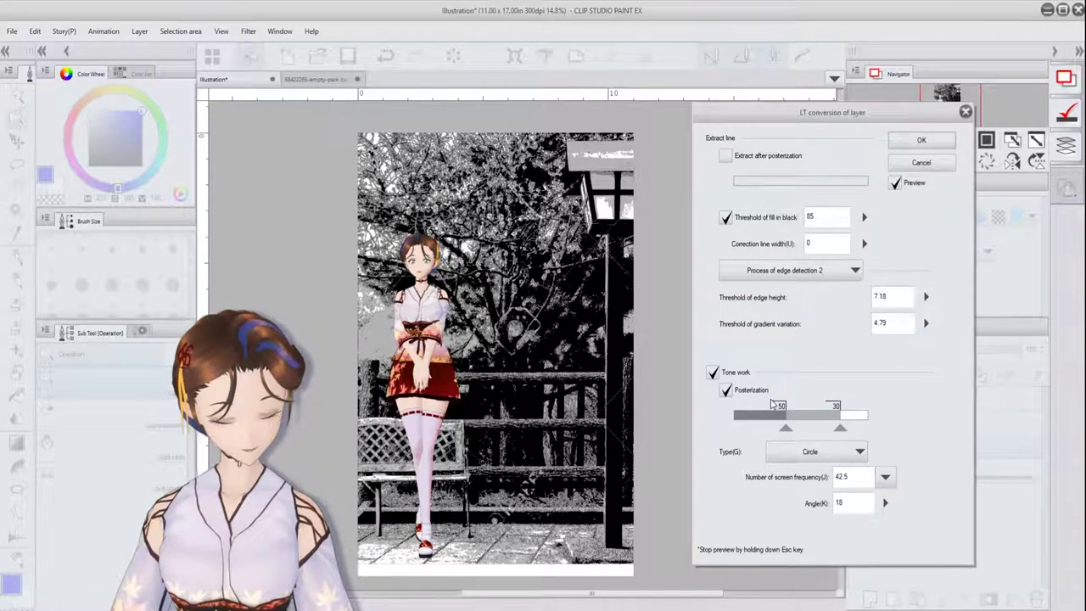
Apply the LT conversion to the park bench photo layer and inspect its dotted screentone up close.
left_click(942, 141)
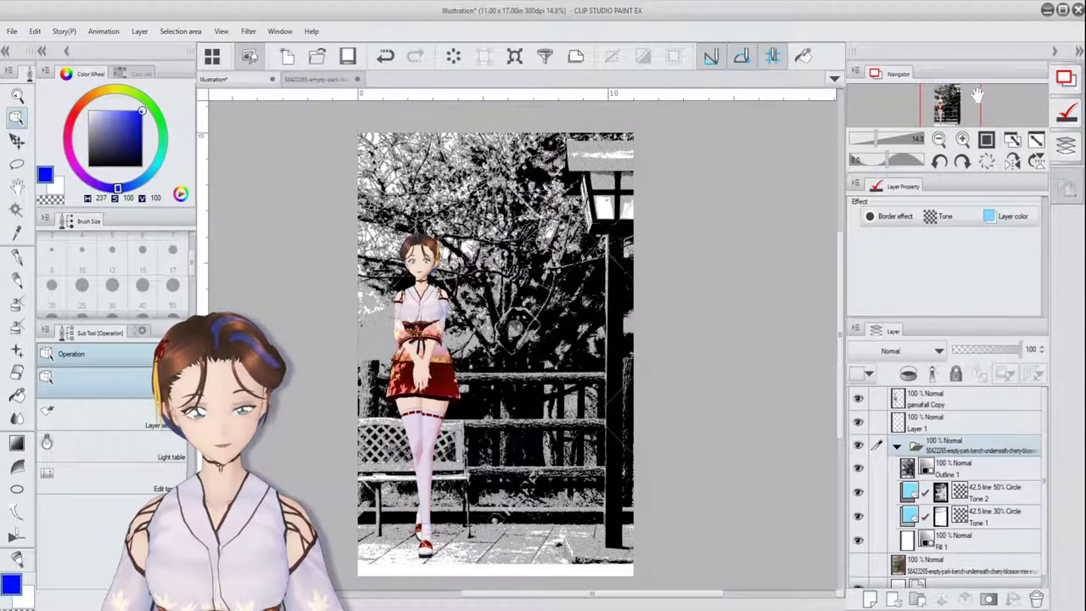
left_click(962, 139)
left_click(963, 139)
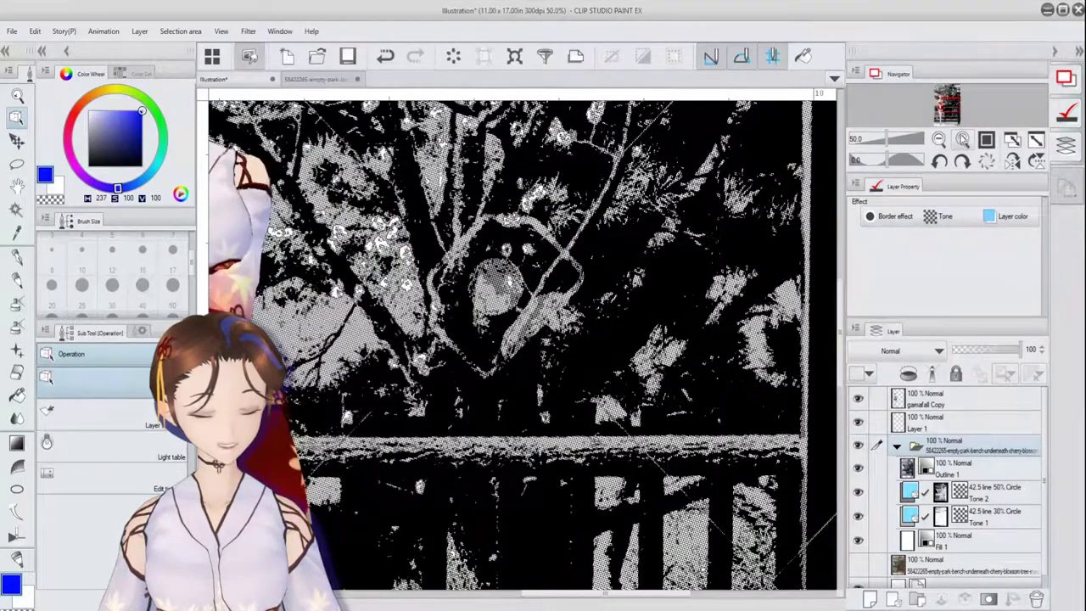
left_click_drag(952, 111, 933, 124)
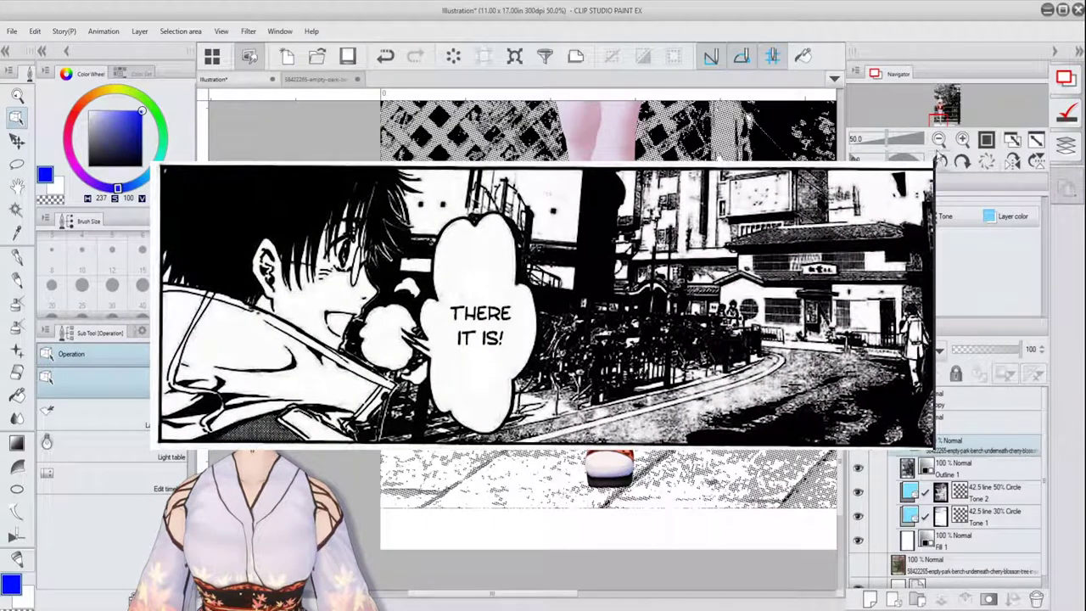
Start an LT conversion of the gamafall Copy character layer with the preview turned on and tone work turned off.
left_click(939, 140)
left_click(938, 140)
left_click_drag(945, 116, 950, 104)
left_click(952, 405)
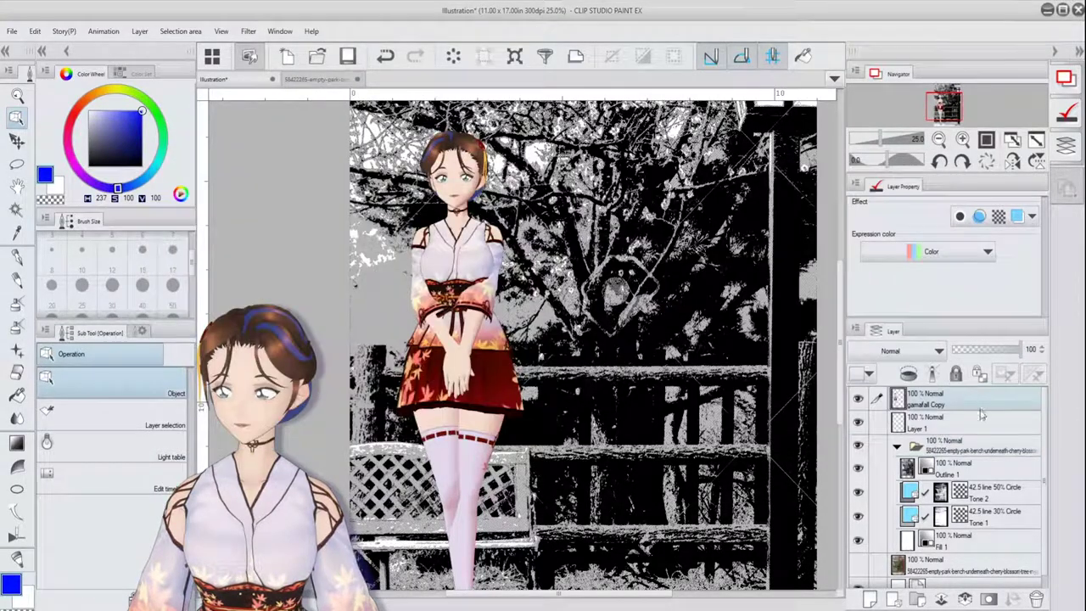
right_click(983, 405)
left_click(898, 479)
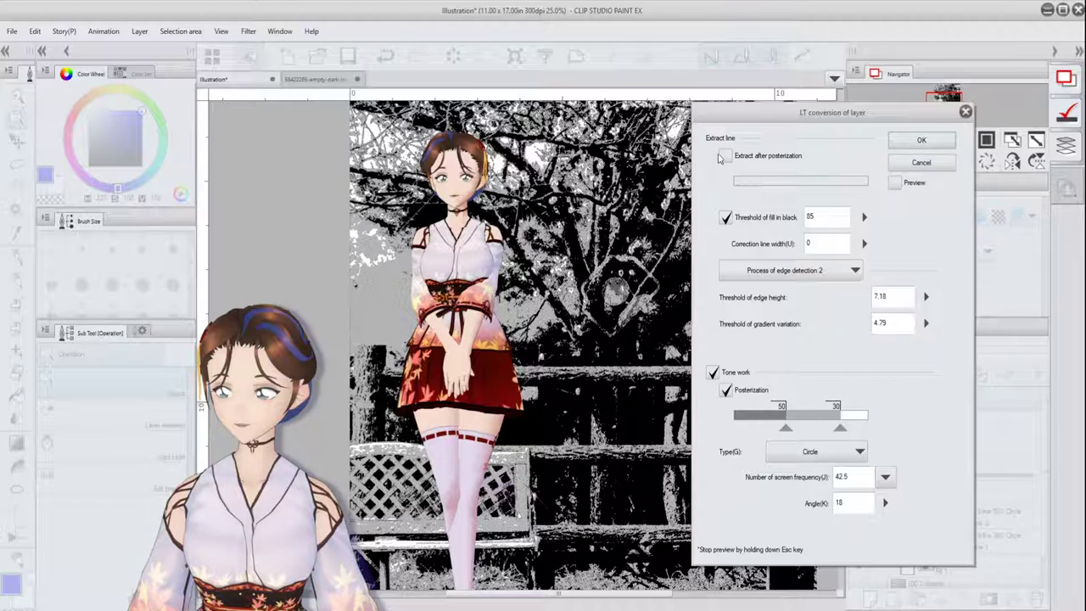
left_click(896, 183)
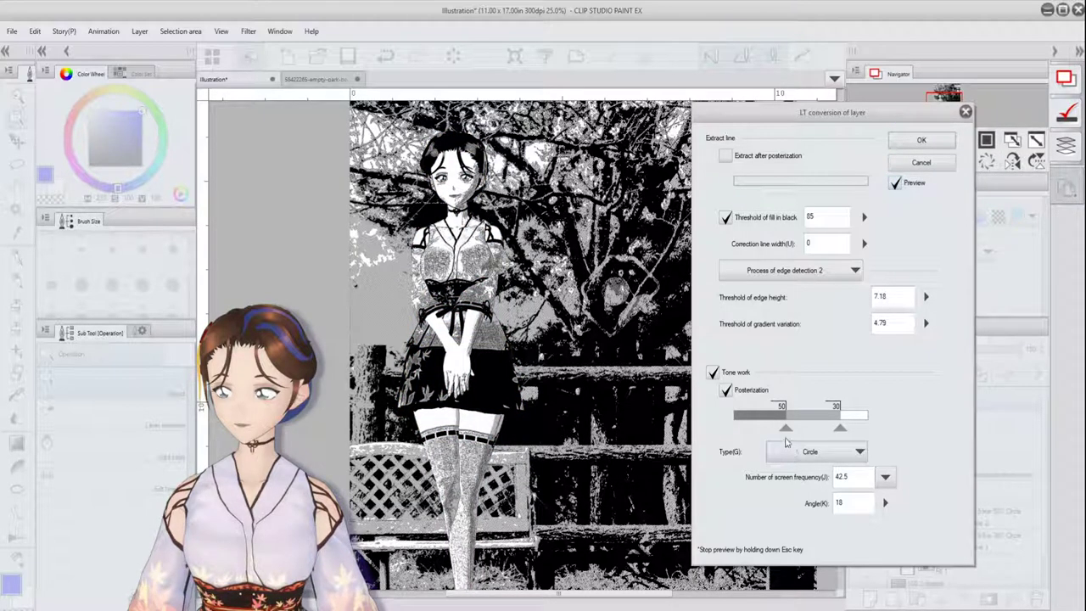
left_click_drag(786, 430, 703, 415)
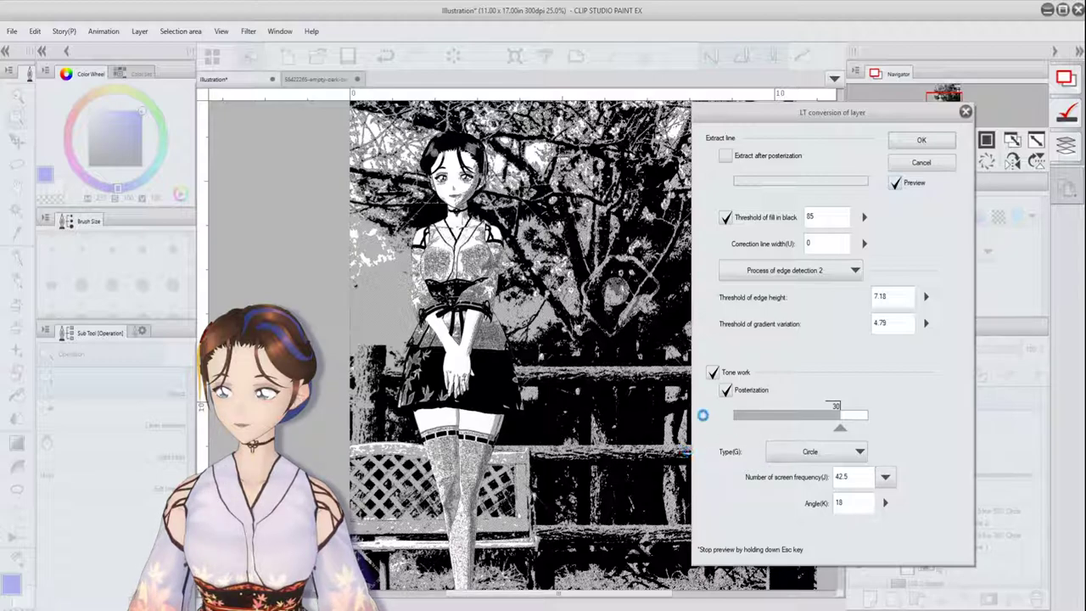
left_click(712, 373)
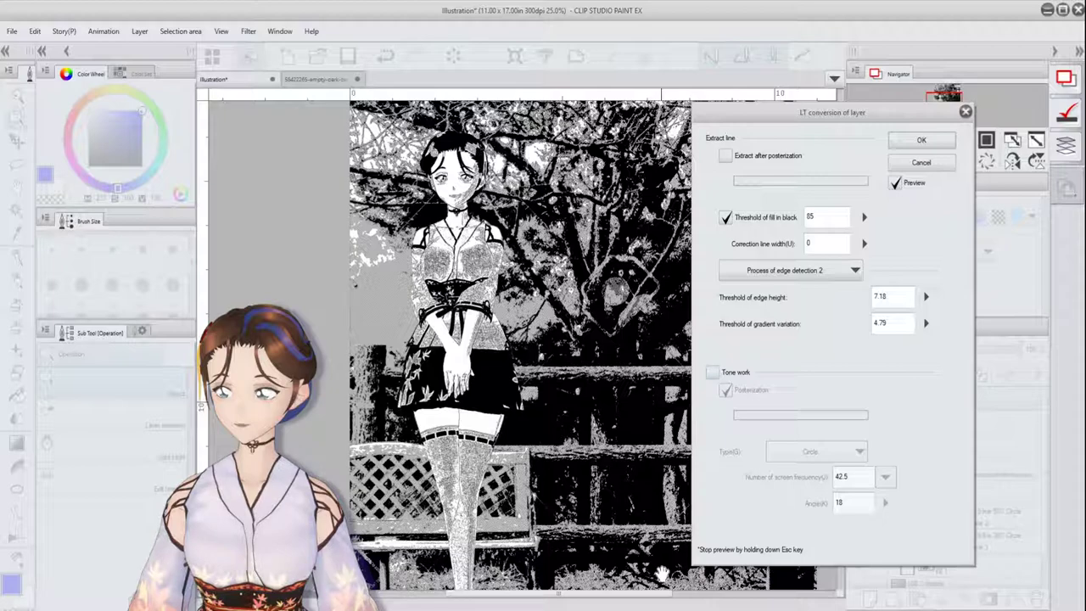
Try lower thresholds of fill in black on the character, going down to 34 and back up to 50.
left_click(864, 217)
left_click(877, 229)
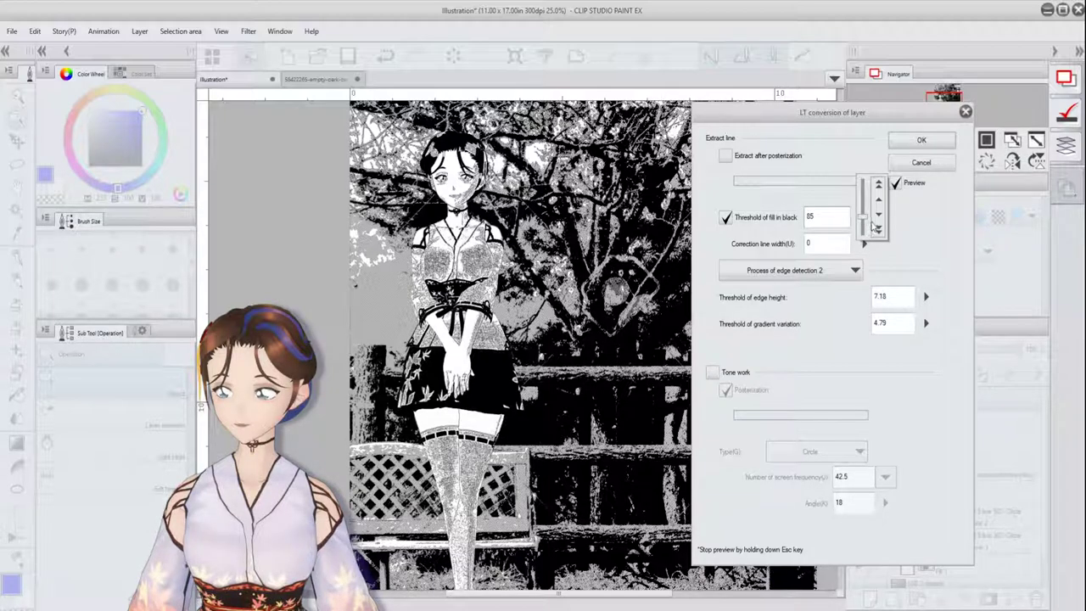
left_click(878, 228)
left_click(878, 230)
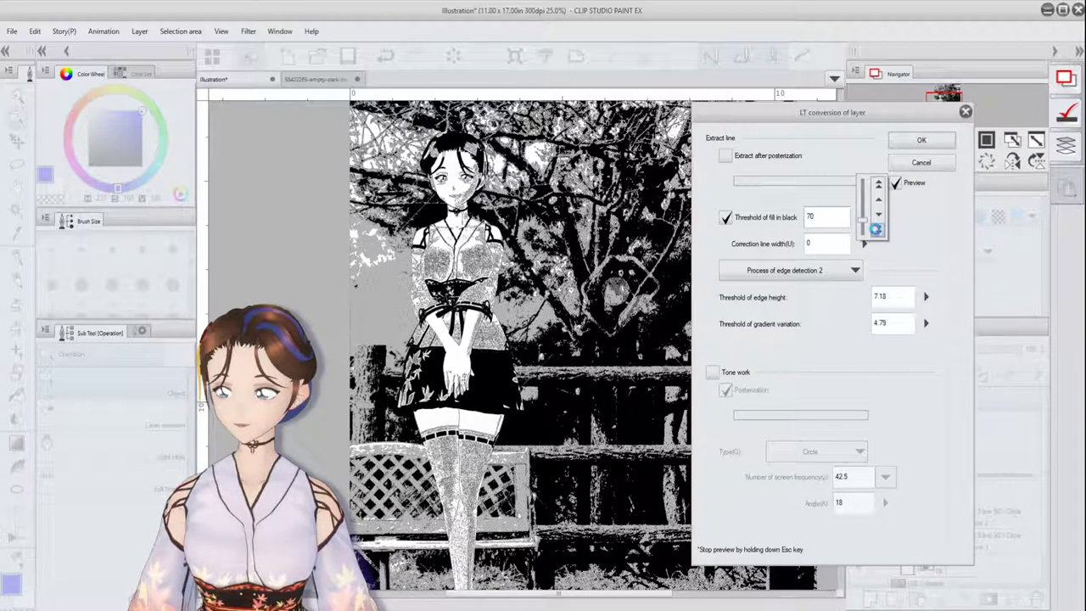
left_click(877, 228)
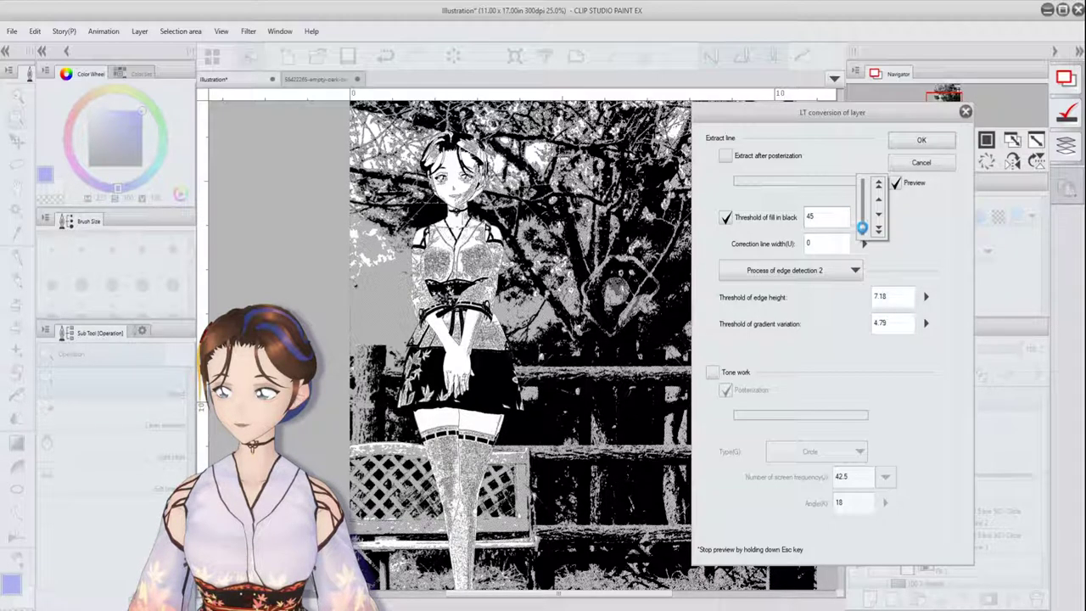
left_click_drag(862, 228, 895, 296)
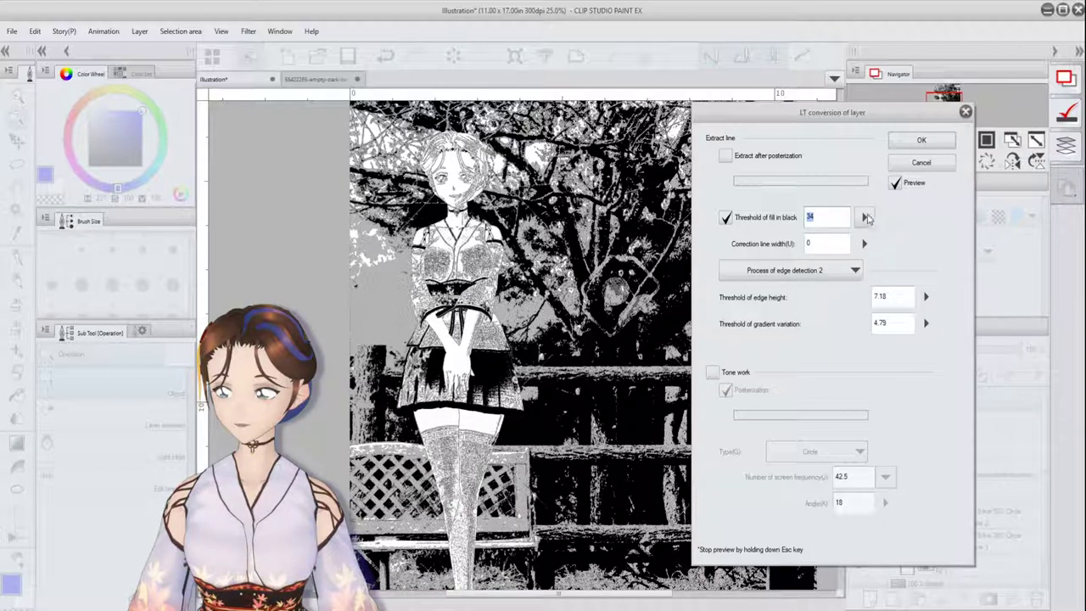
left_click(864, 217)
left_click(879, 171)
left_click(879, 172)
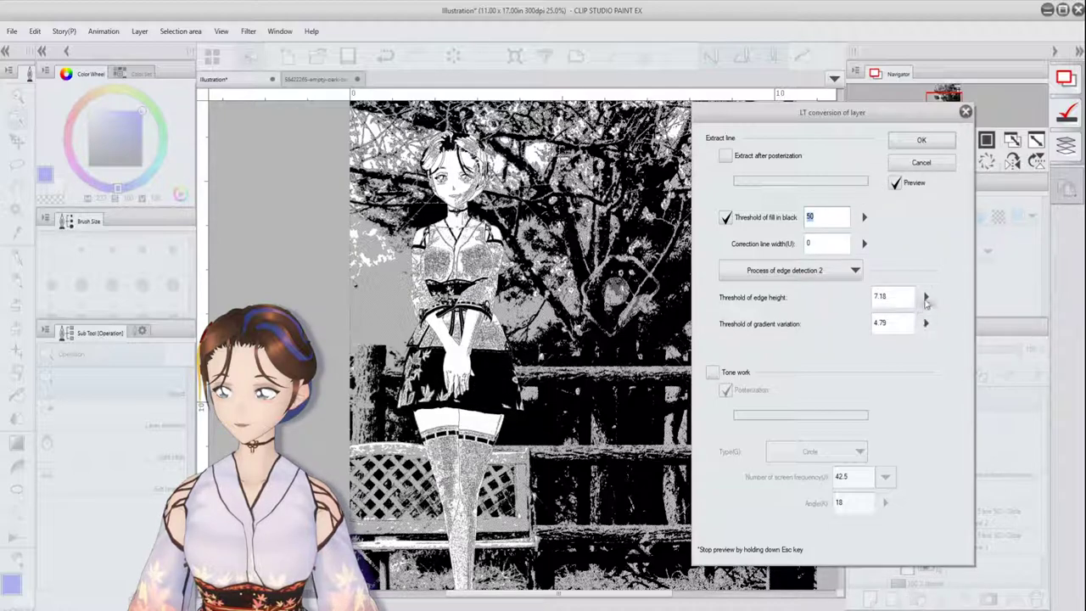
Set the threshold of edge height to 8.54 and the threshold of gradient variation to 7.60 for the character's lines.
left_click(926, 299)
left_click(940, 331)
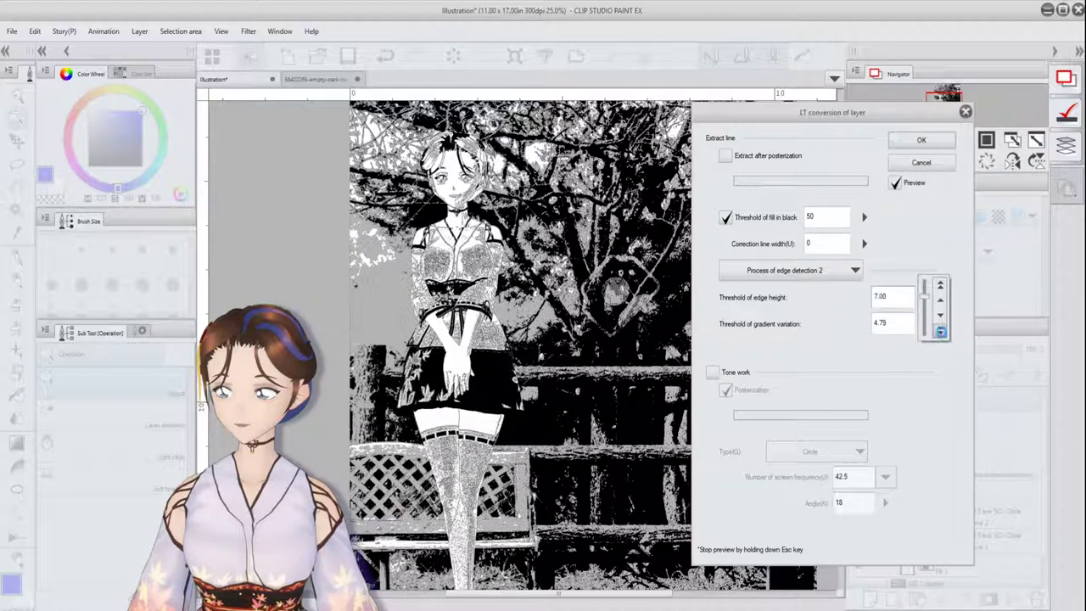
left_click(942, 332)
left_click(940, 331)
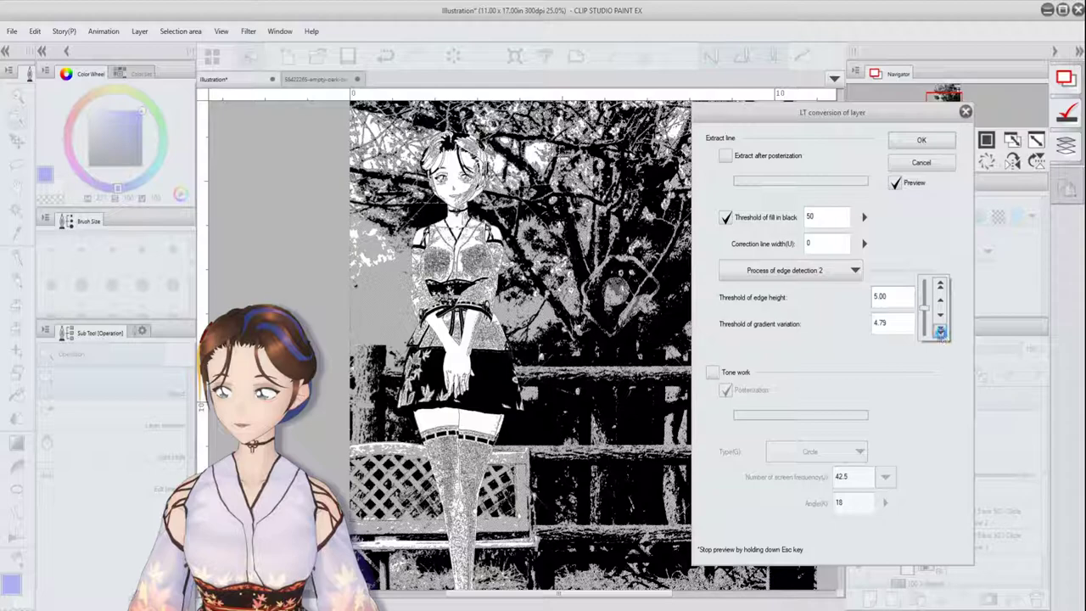
left_click_drag(928, 313, 926, 294)
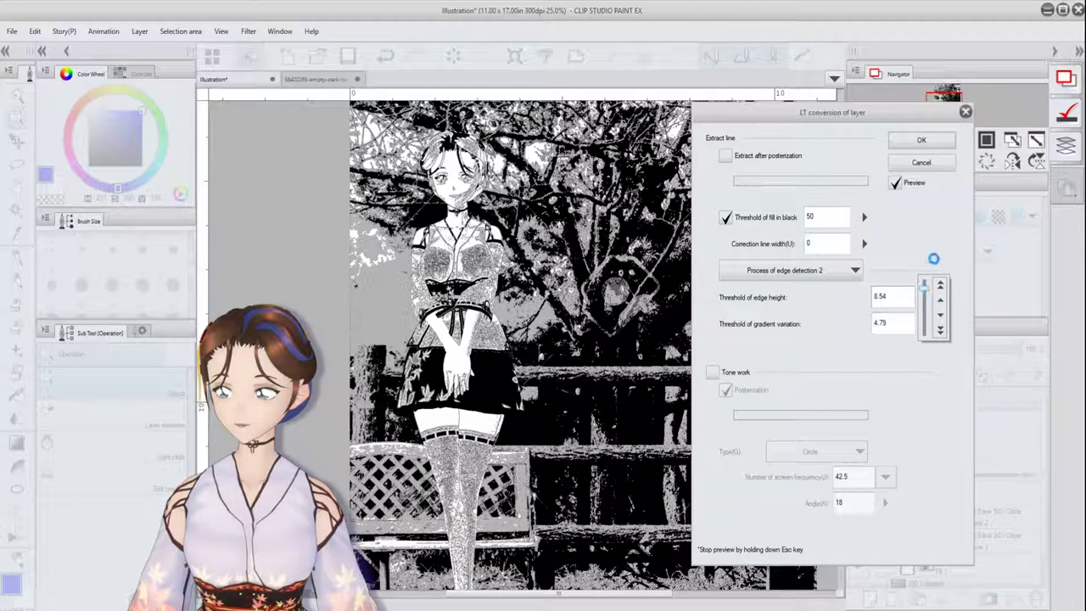
left_click(906, 291)
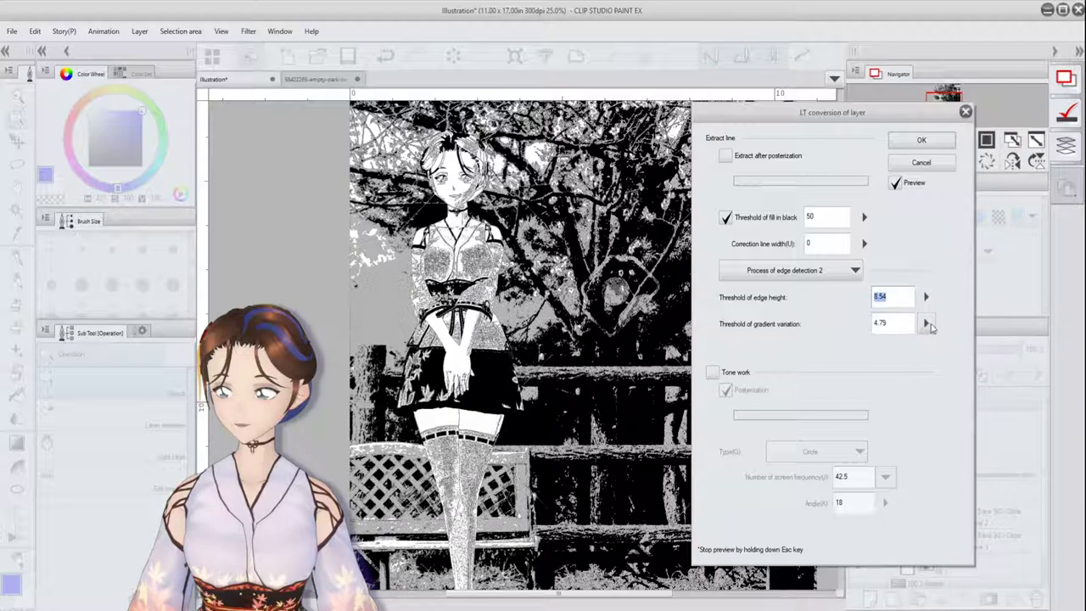
left_click(925, 323)
left_click_drag(924, 328, 925, 314)
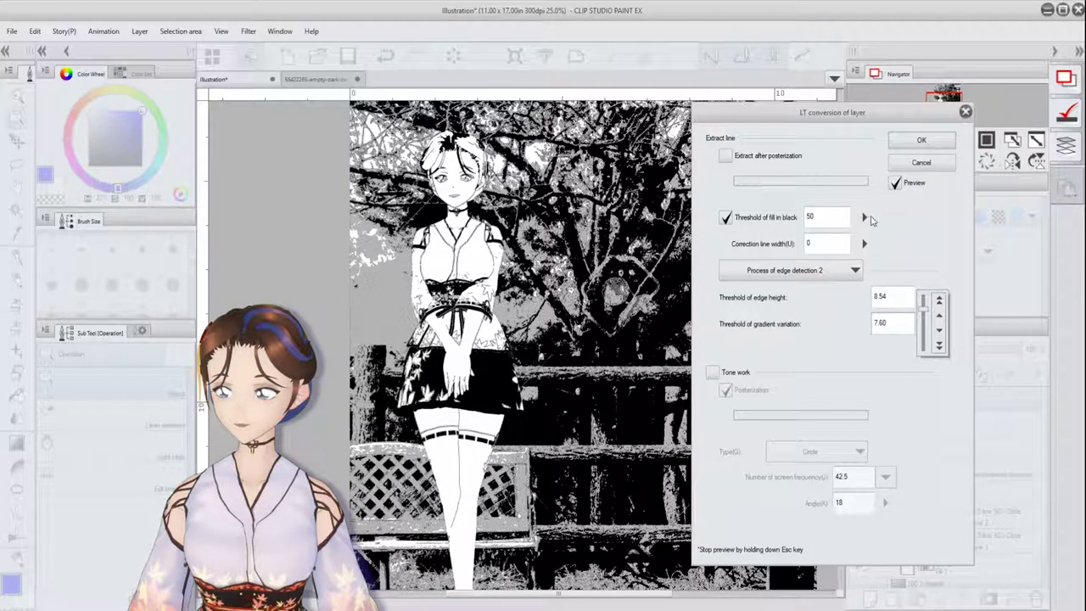
Set the threshold of fill in black to 70 and apply the LT conversion to the character.
left_click(866, 218)
left_click(865, 217)
left_click(878, 177)
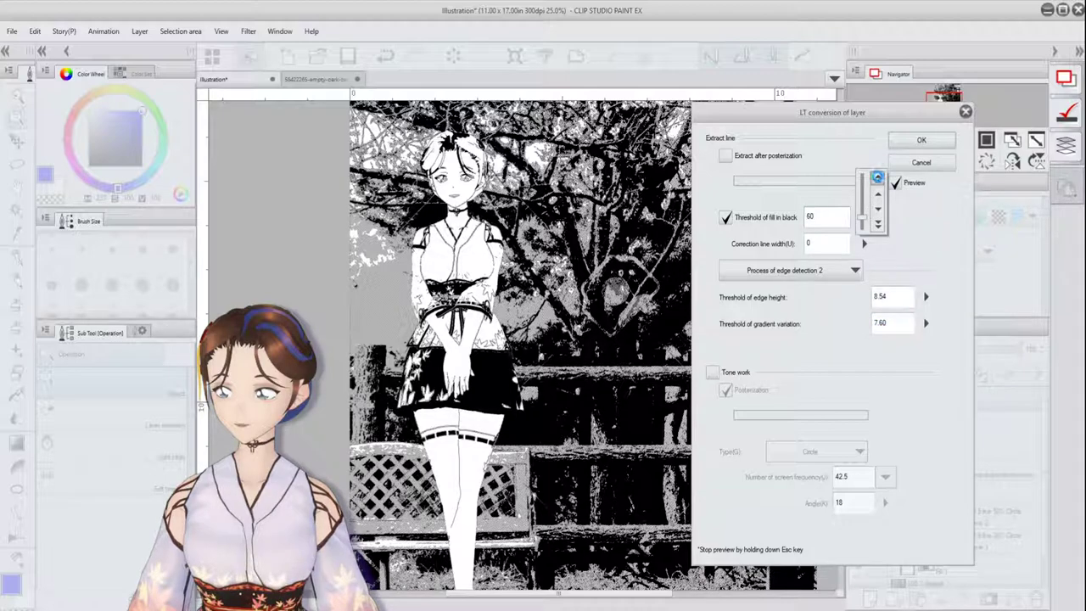
left_click(878, 177)
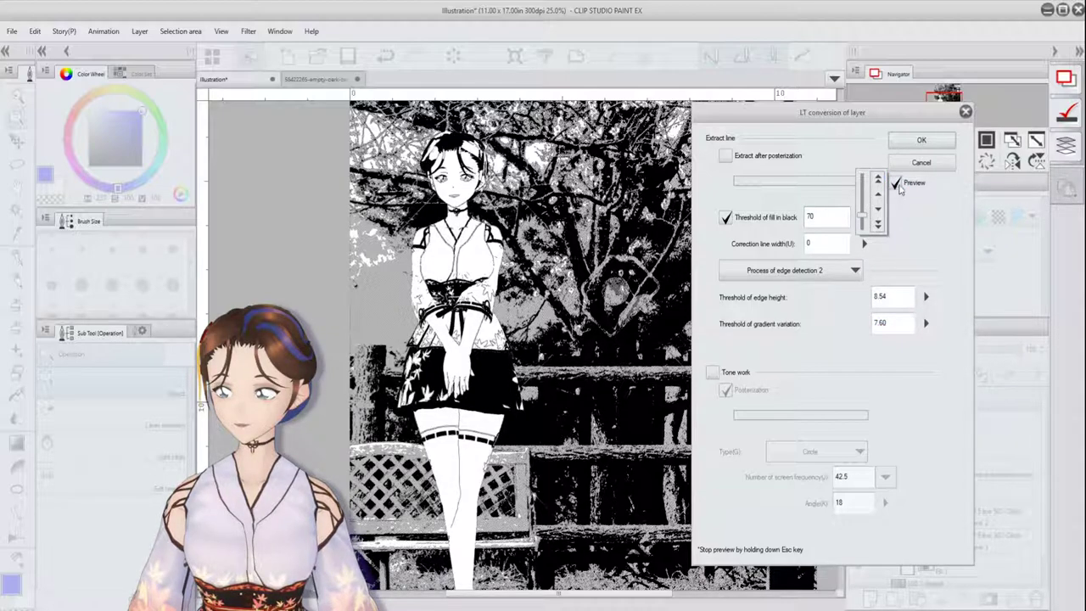
left_click(927, 140)
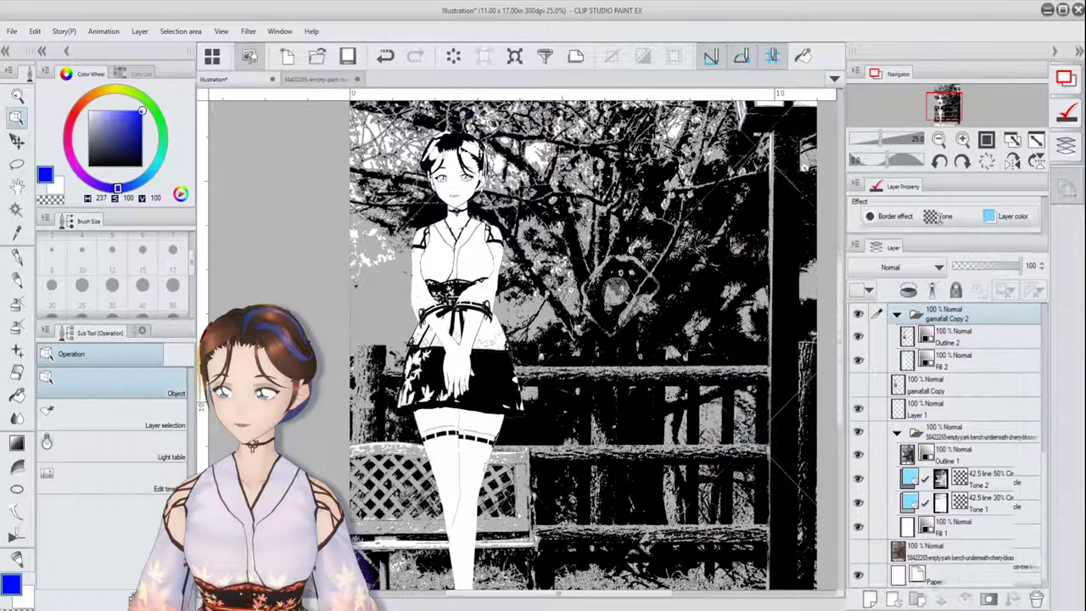
Collapse the gamafall Copy 2 folder, show the original park photo layer, and toggle Fill 1 to compare the background with and without it.
left_click(897, 294)
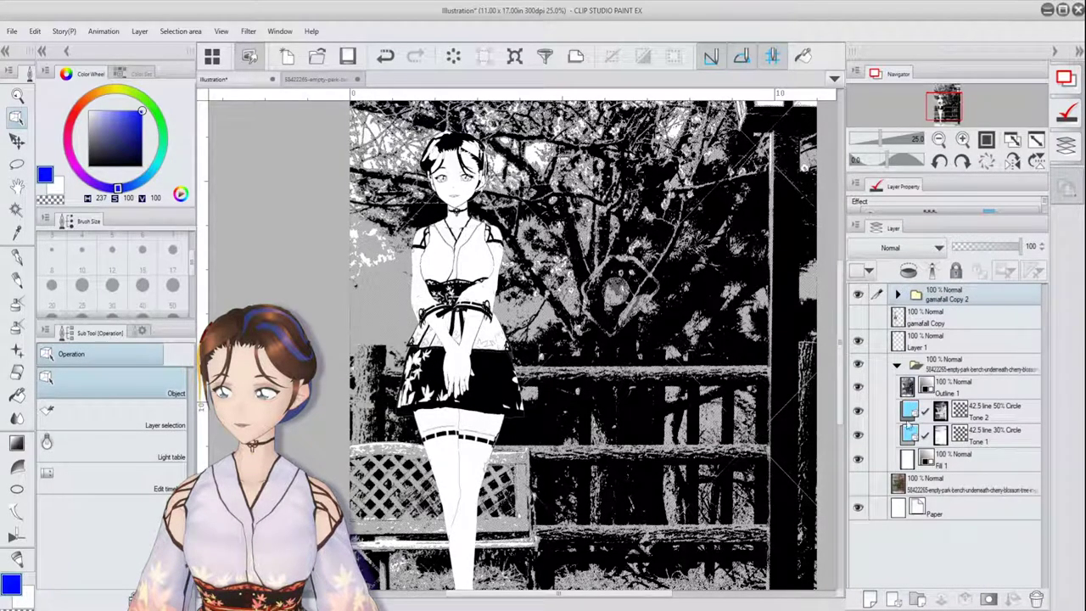
left_click(860, 491)
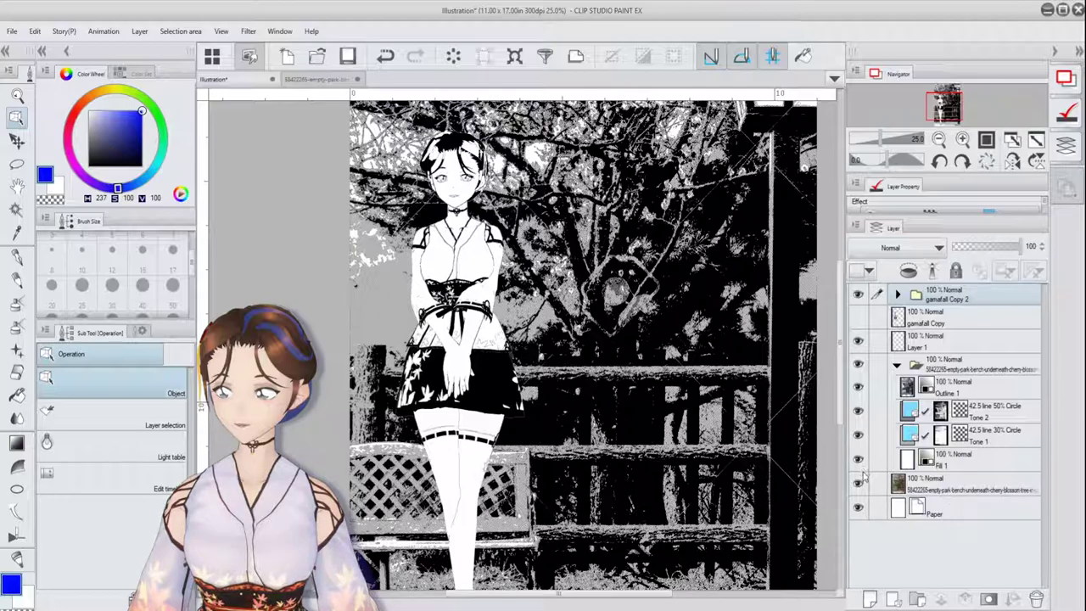
left_click(859, 459)
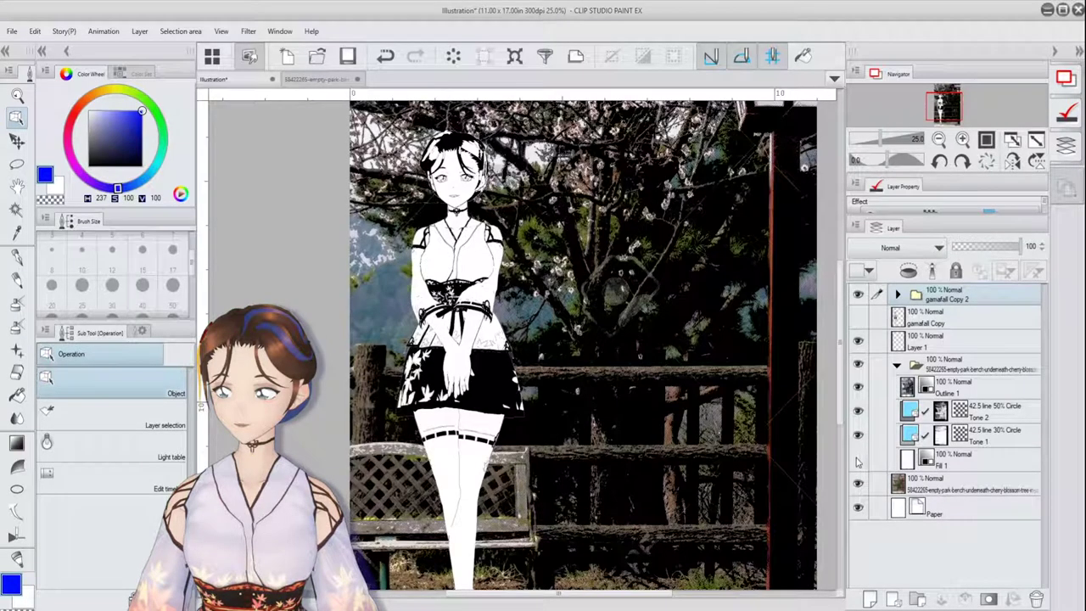
left_click(858, 460)
left_click(858, 460)
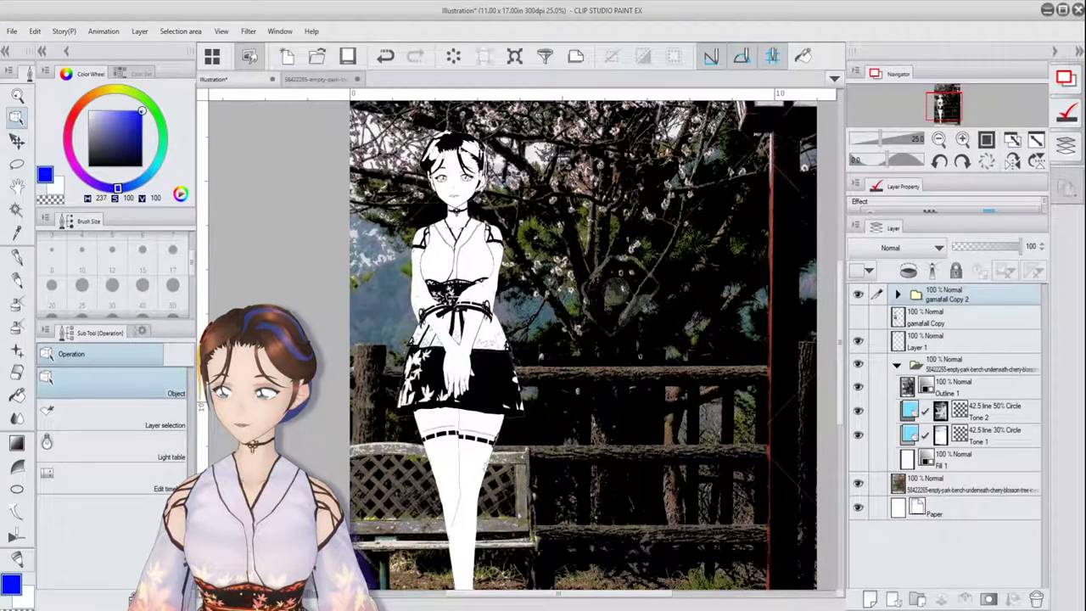
left_click(859, 459)
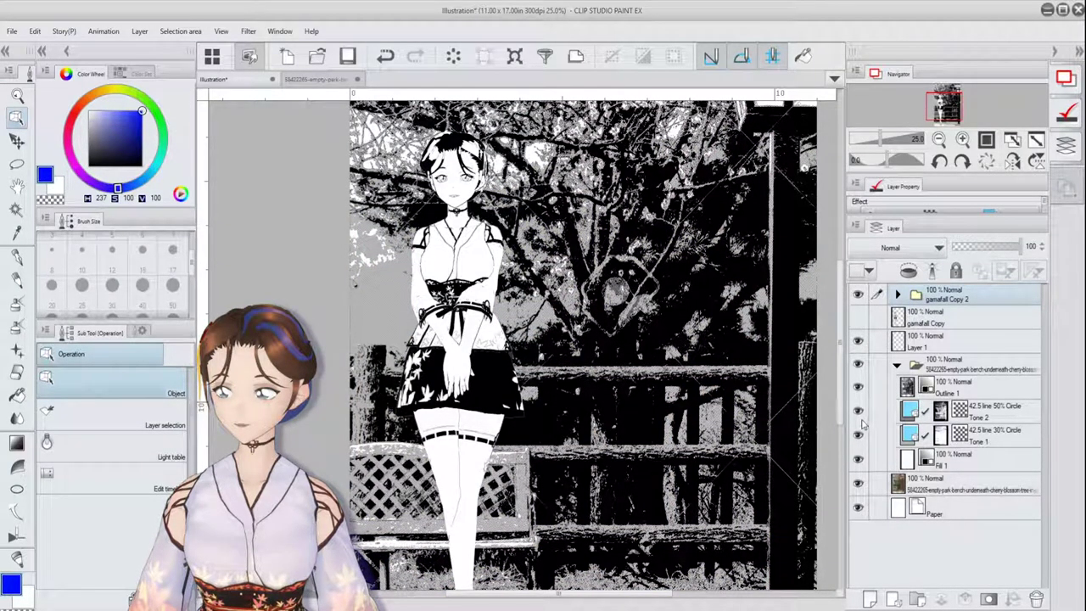
Hide the two tone layers, Fill 1, the original photo and the Paper layer to examine the background's Outline 1 alone.
left_click(859, 413)
left_click(859, 437)
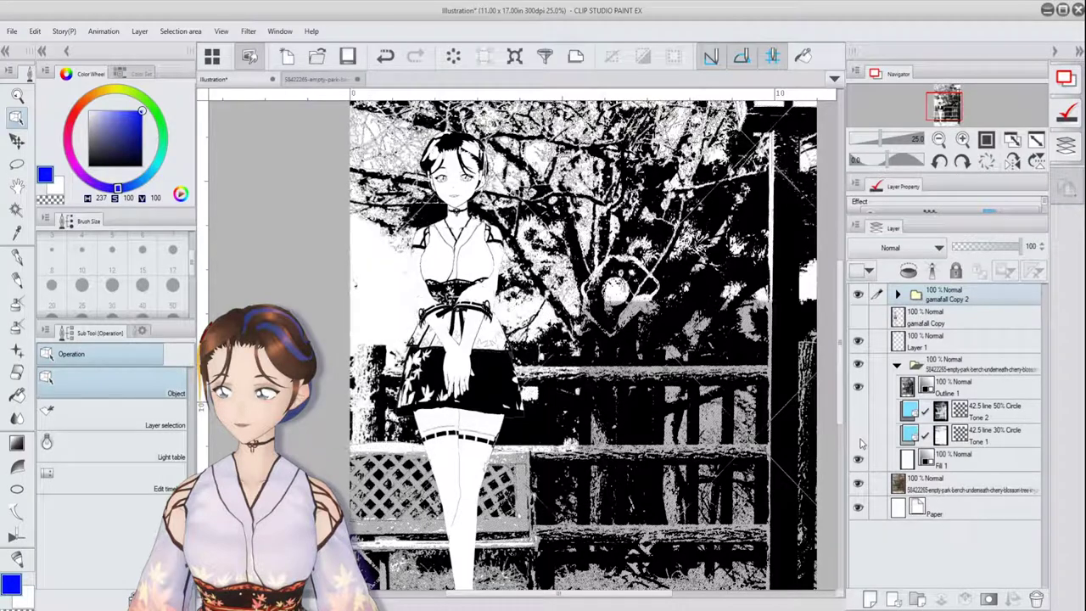
left_click(857, 387)
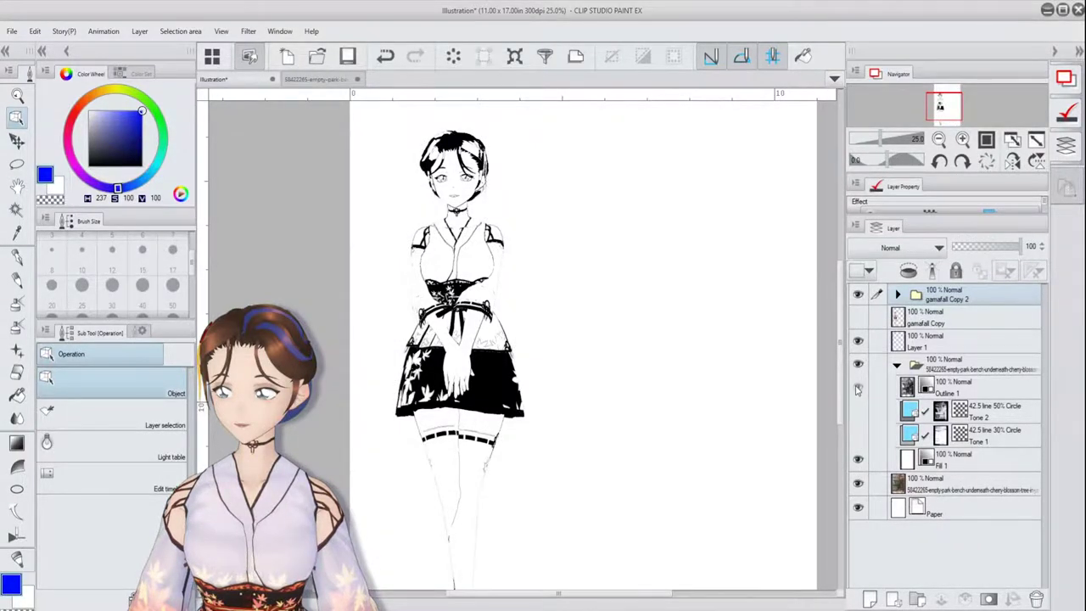
left_click(858, 387)
left_click(861, 507)
left_click(858, 483)
left_click(859, 459)
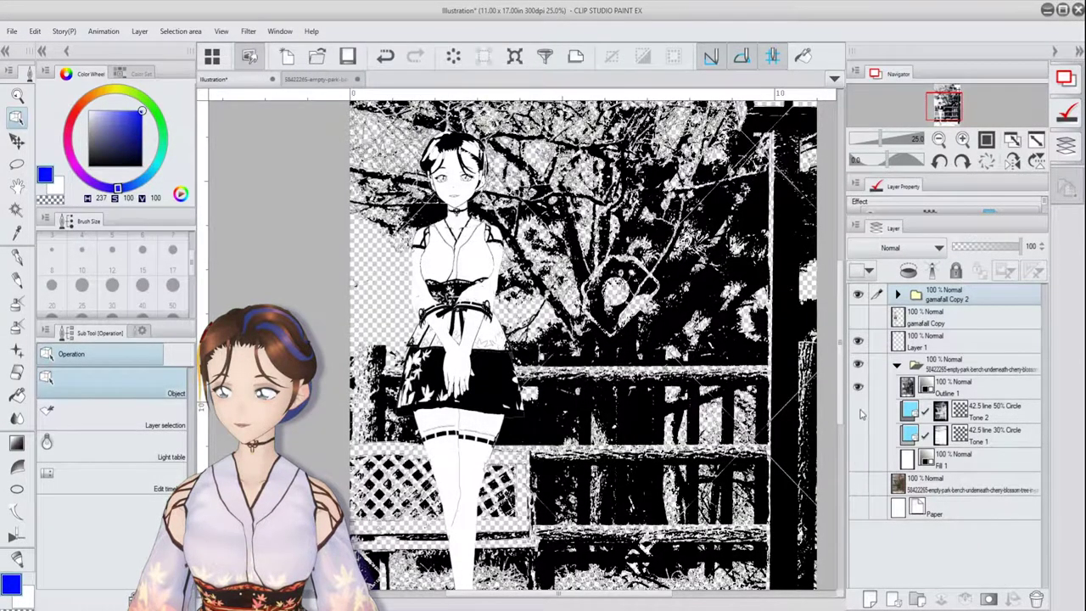
left_click(858, 387)
left_click(858, 387)
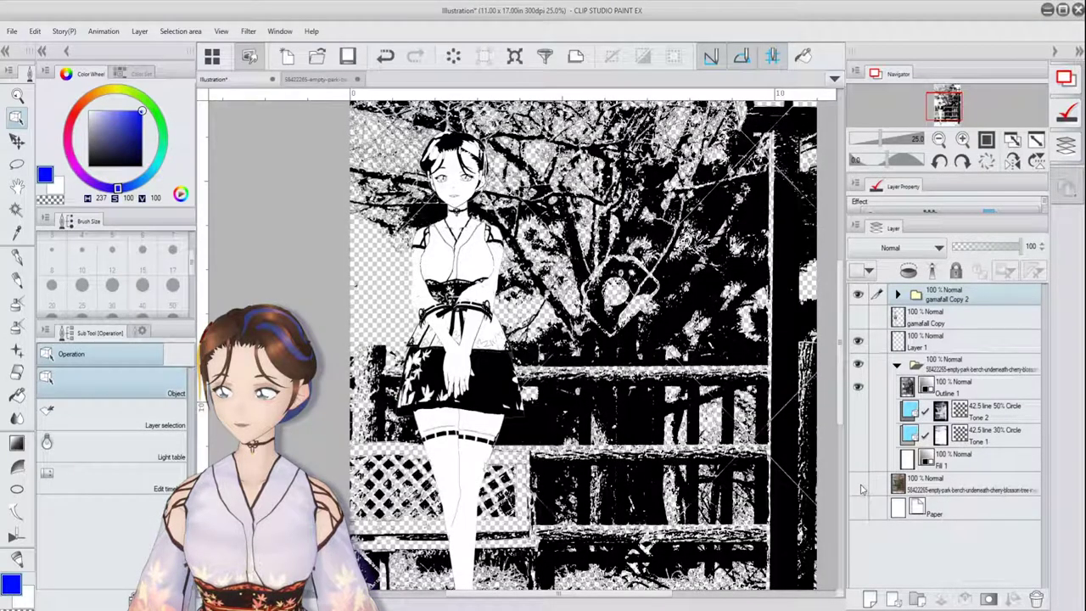
Show the background's Fill 1, Tone 1 and Tone 2 layers again.
left_click(858, 459)
left_click(858, 435)
left_click(858, 411)
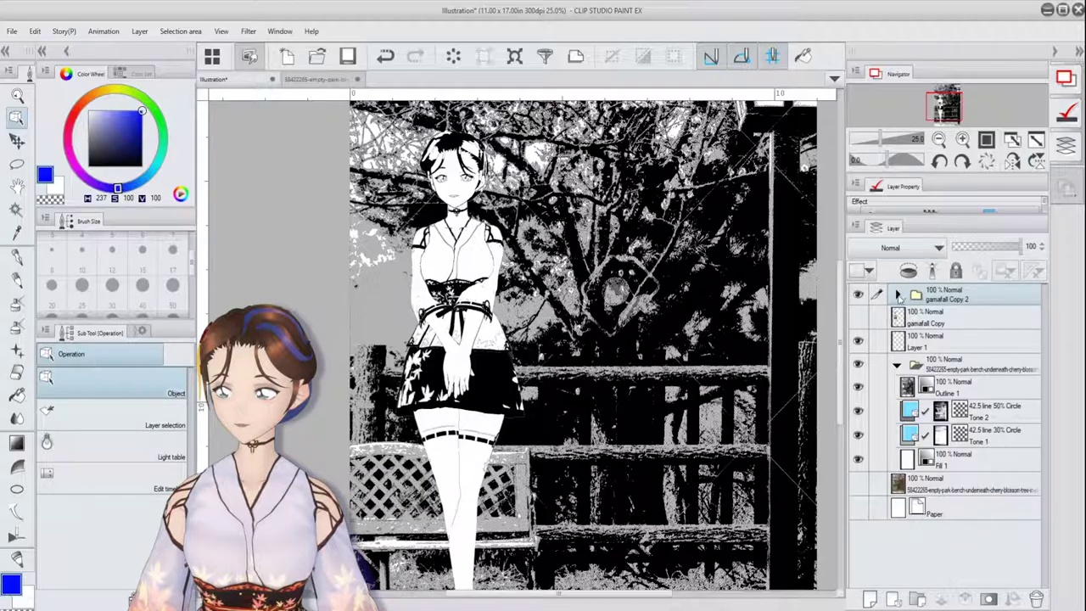
Hide the Outline 2 layer inside the gamafall Copy 2 folder and select Fill 2 to inspect the character's white fill up close.
left_click(898, 293)
left_click(859, 341)
left_click(859, 341)
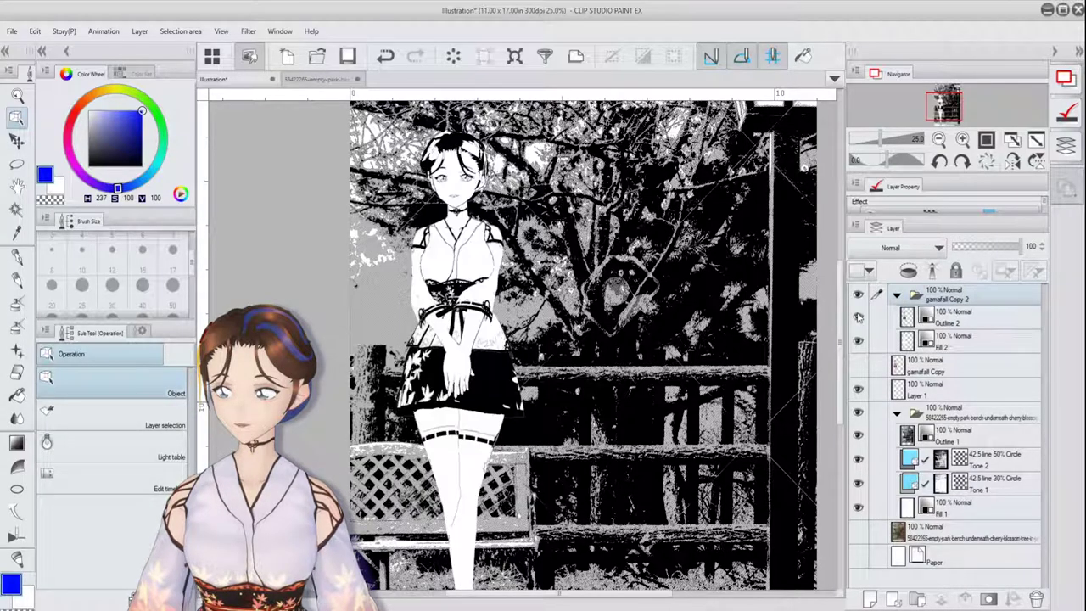
left_click(858, 319)
left_click(857, 319)
left_click(858, 319)
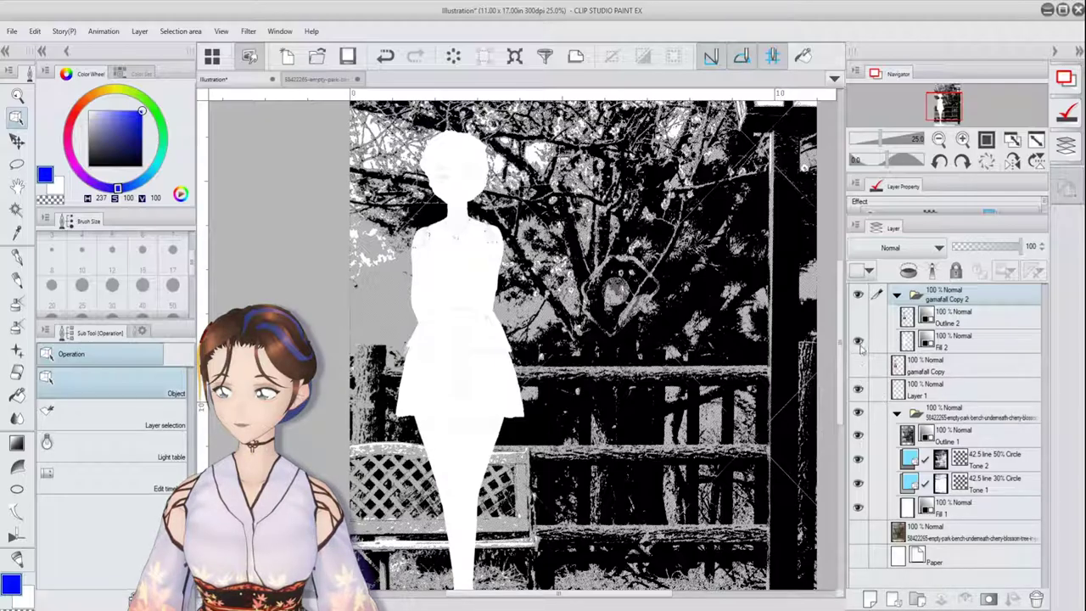
left_click(869, 340)
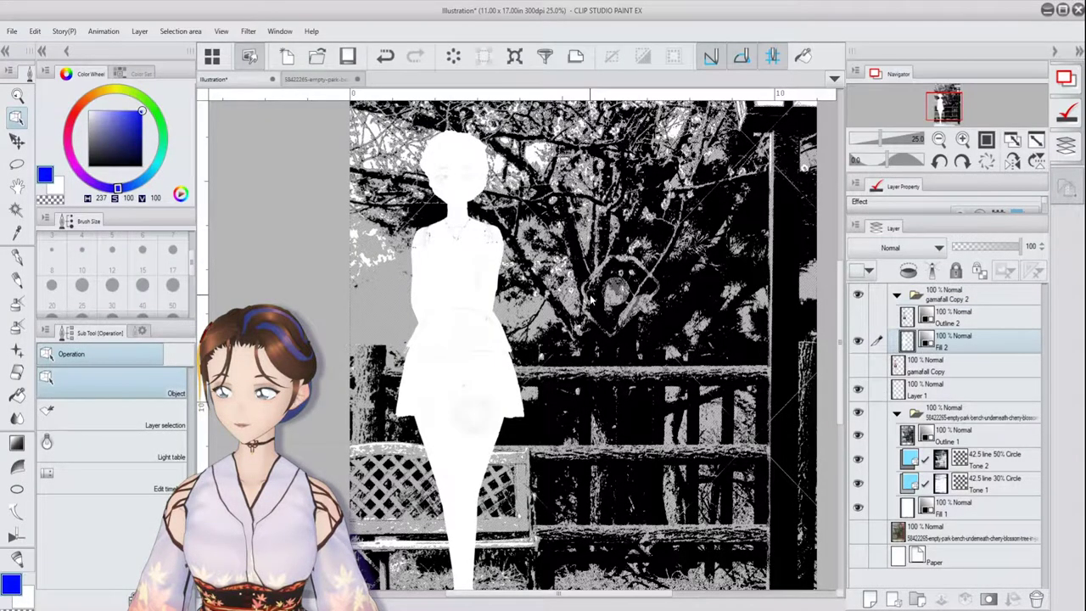
scroll(593, 299, "up", 5)
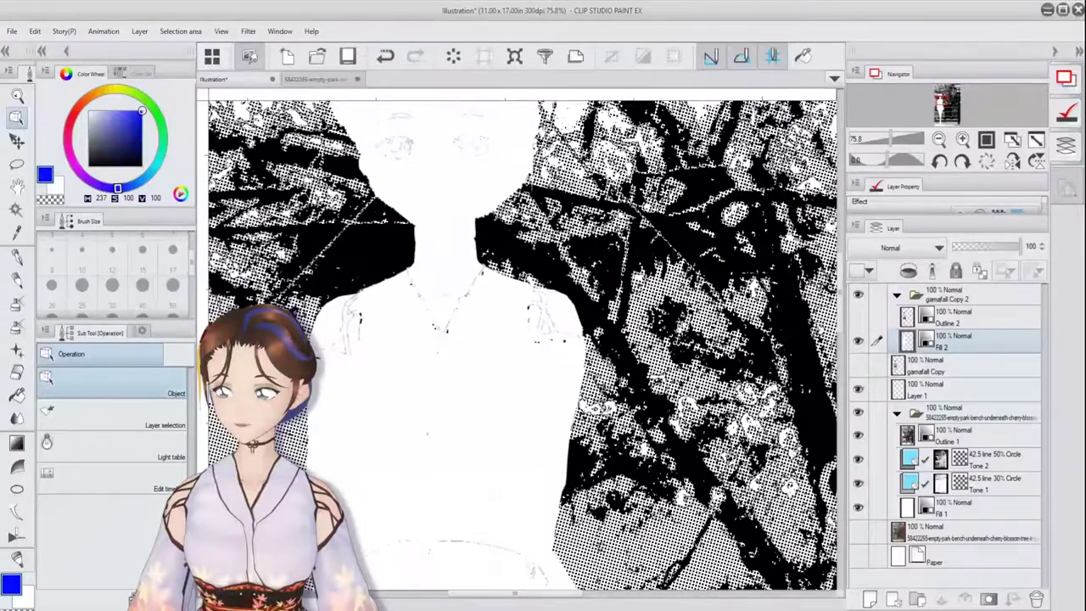
Show the character's Outline 2 layer again and examine the whole character against the manga-style background.
left_click(858, 317)
left_click_drag(534, 552, 509, 254)
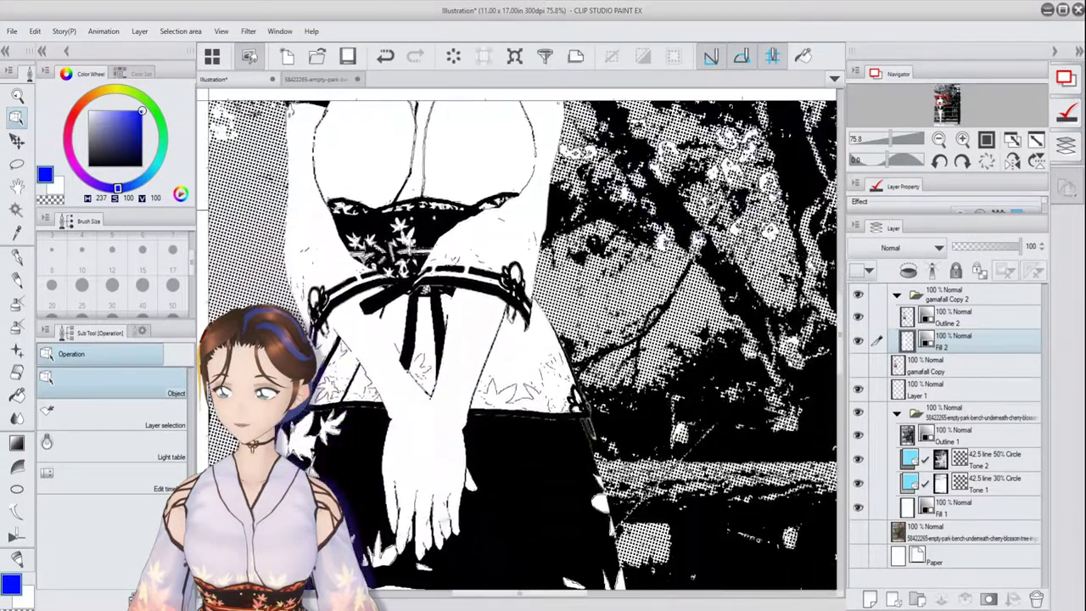
scroll(507, 369, "down", 5)
left_click_drag(507, 369, 449, 280)
scroll(547, 411, "down", 2)
scroll(547, 411, "up", 2)
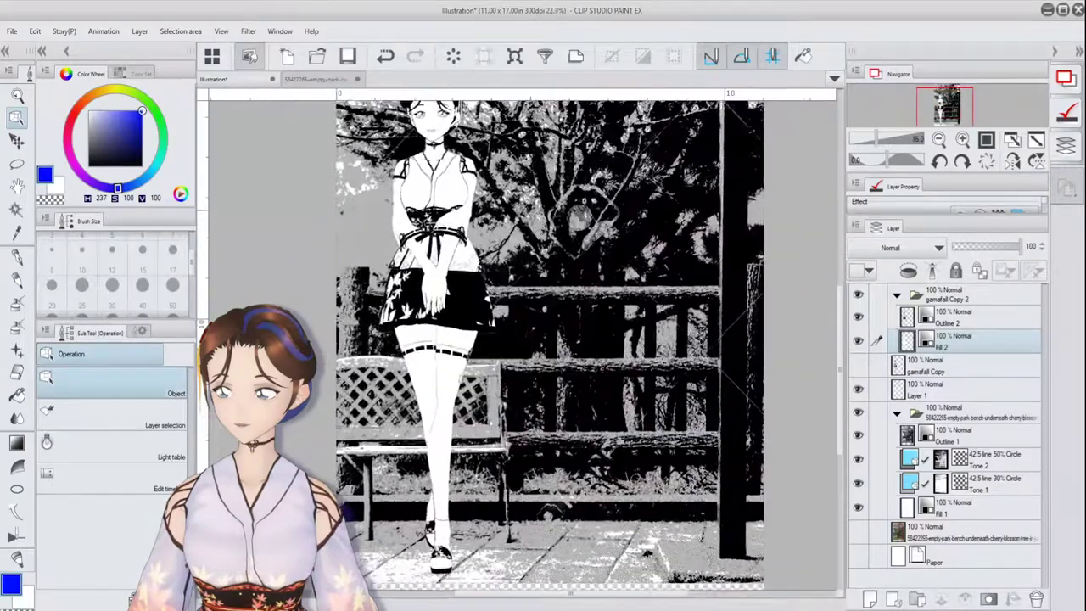
scroll(547, 411, "down", 1)
left_click_drag(547, 412, 500, 458)
scroll(518, 339, "down", 1)
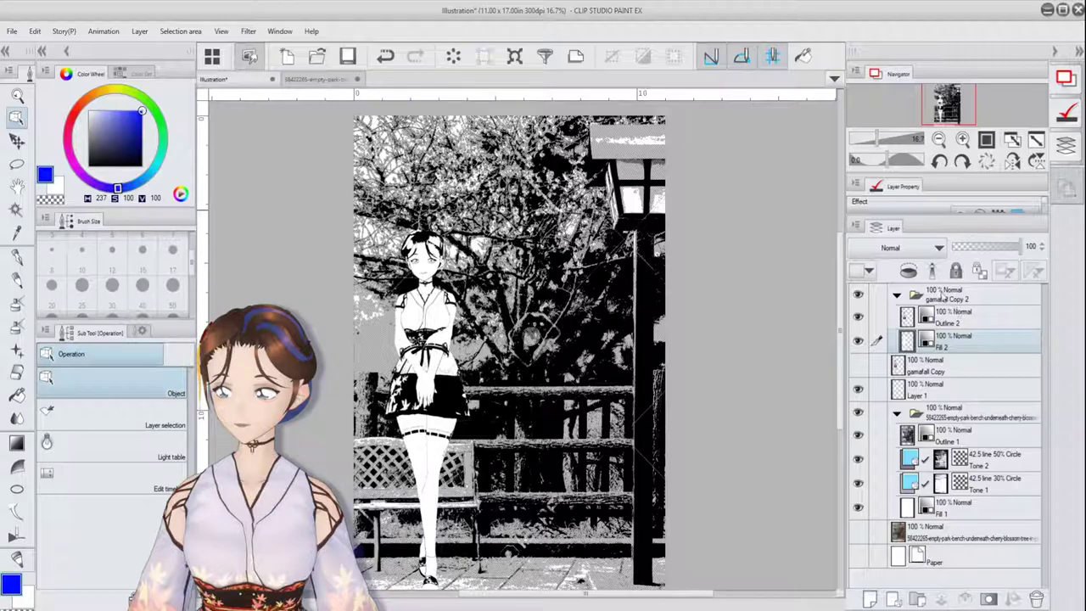
Add a raster layer above Fill 2 and create a 60-line, 30% circle tone layer from a small selection on the character's neck.
left_click(870, 599)
scroll(409, 319, "up", 4)
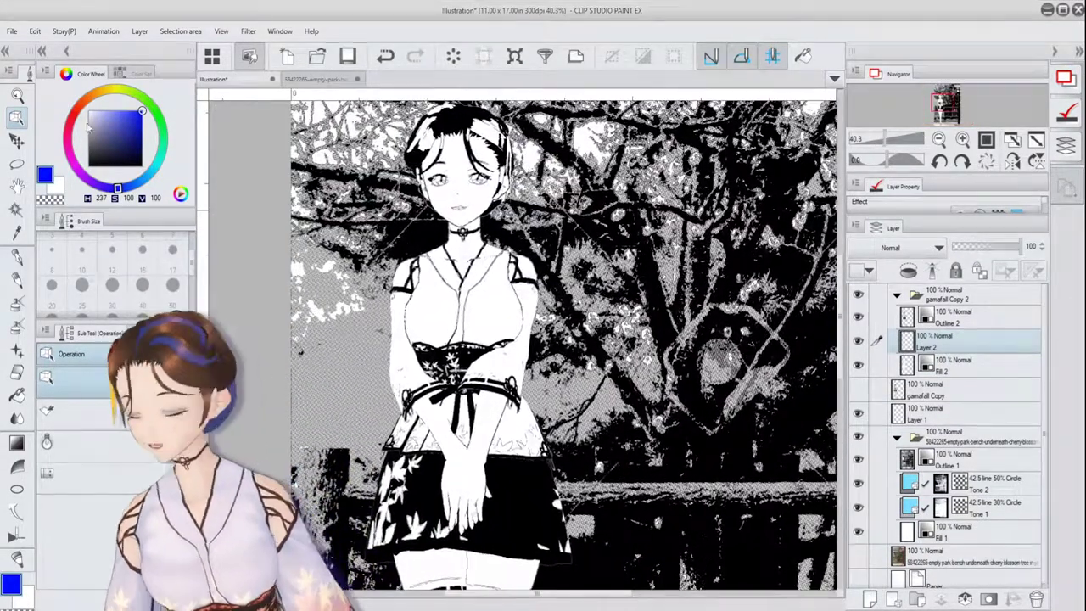
key("m")
left_click_drag(450, 222, 480, 227)
left_click(540, 259)
left_click(936, 324)
Paint tone shadows under the chest and on the arm, hand and legs with the G-pen at size 120.
key("p")
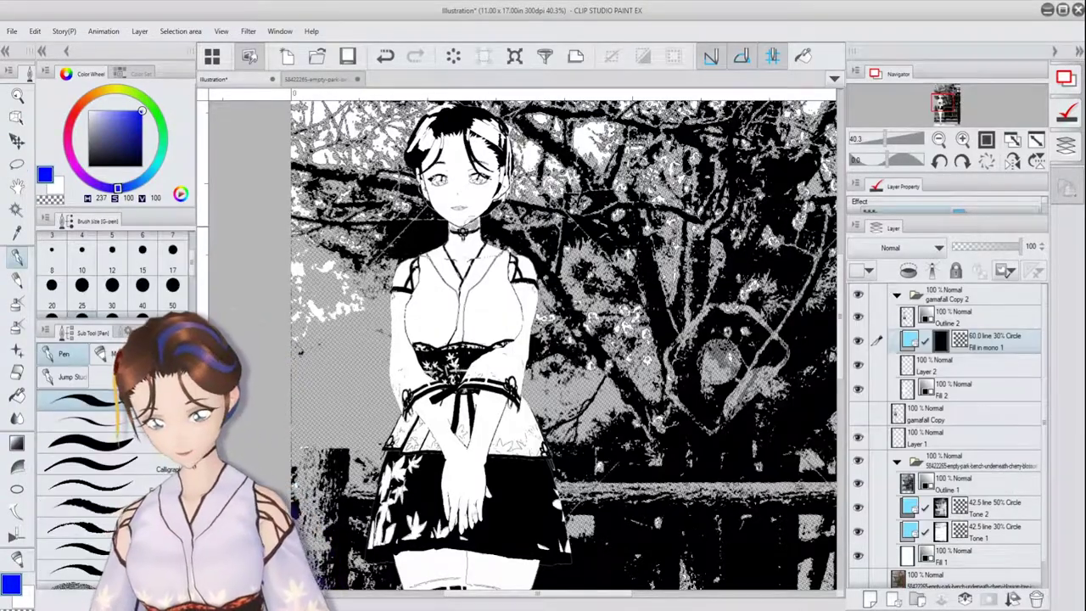
scroll(496, 192, "up", 4)
scroll(376, 372, "down", 4)
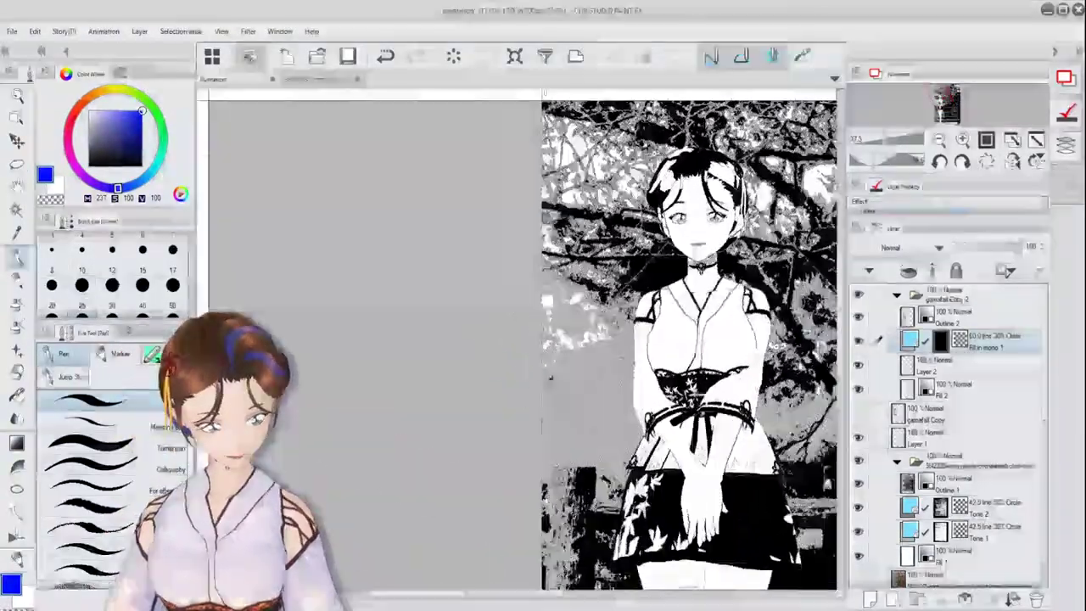
left_click_drag(693, 339, 521, 359)
scroll(191, 270, "down", 3)
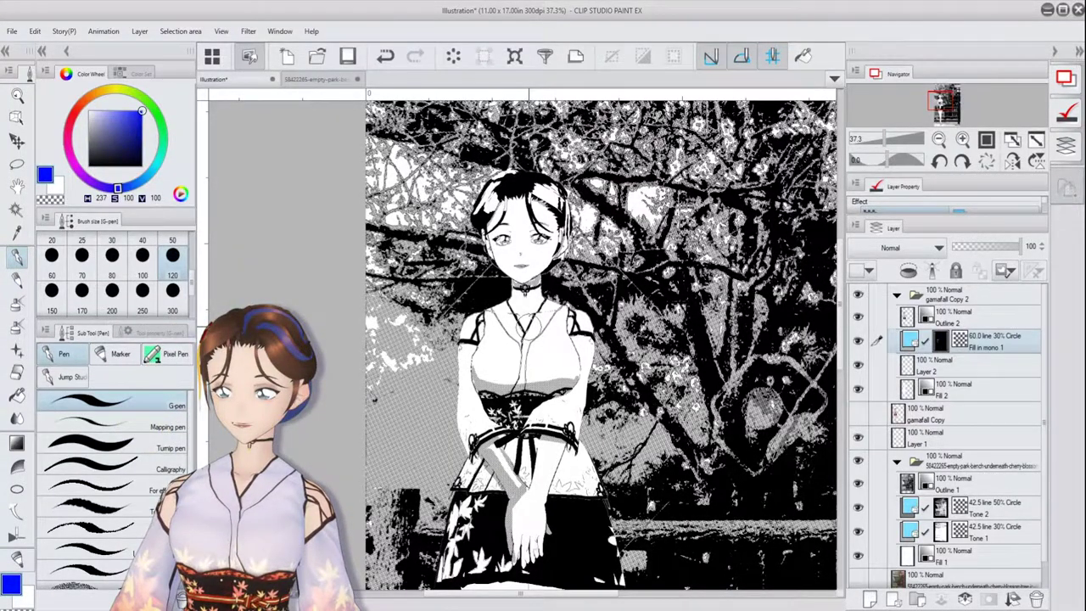
scroll(509, 463, "down", 3)
mouse_move(491, 450)
left_mouse_down()
mouse_move(467, 513)
mouse_move(478, 248)
left_mouse_up()
left_click_drag(490, 361, 482, 428)
Move the Fill in mono 1 tone layer directly above Fill 2 and clip it to that layer.
left_click_drag(985, 341, 984, 374)
left_click(908, 271)
mouse_move(634, 214)
left_mouse_down()
mouse_move(619, 469)
mouse_move(623, 434)
left_mouse_up()
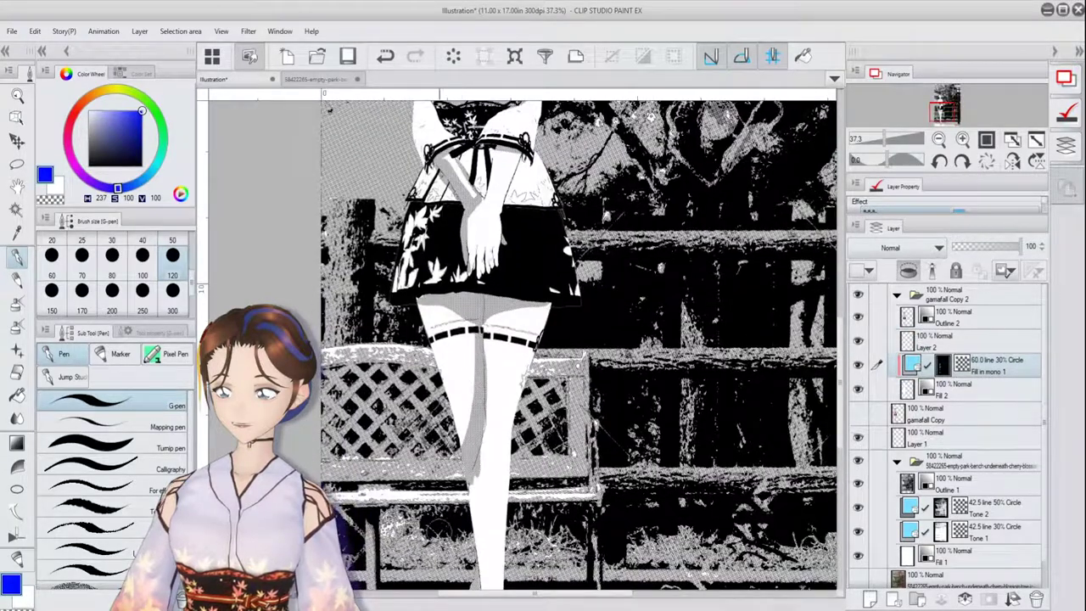
Set the Fill in mono 1 tone layer's density to 20 and check the shading across the full page.
left_click_drag(993, 218, 992, 403)
left_click_drag(910, 310, 884, 310)
left_click_drag(613, 143, 600, 407)
left_click(1021, 308)
left_click(1021, 308)
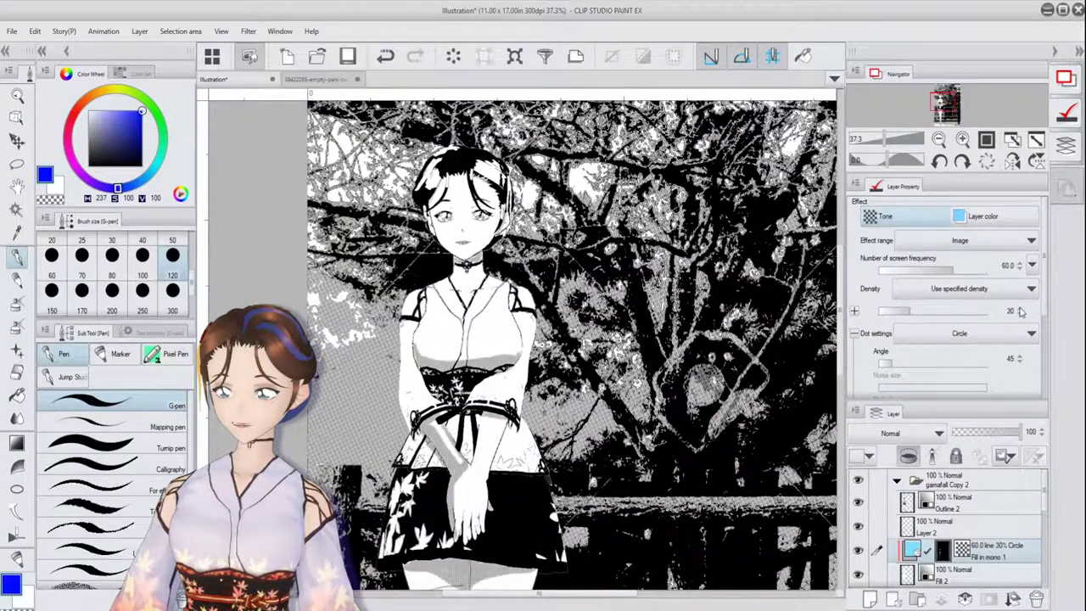
left_click(1021, 308)
left_click(1020, 314)
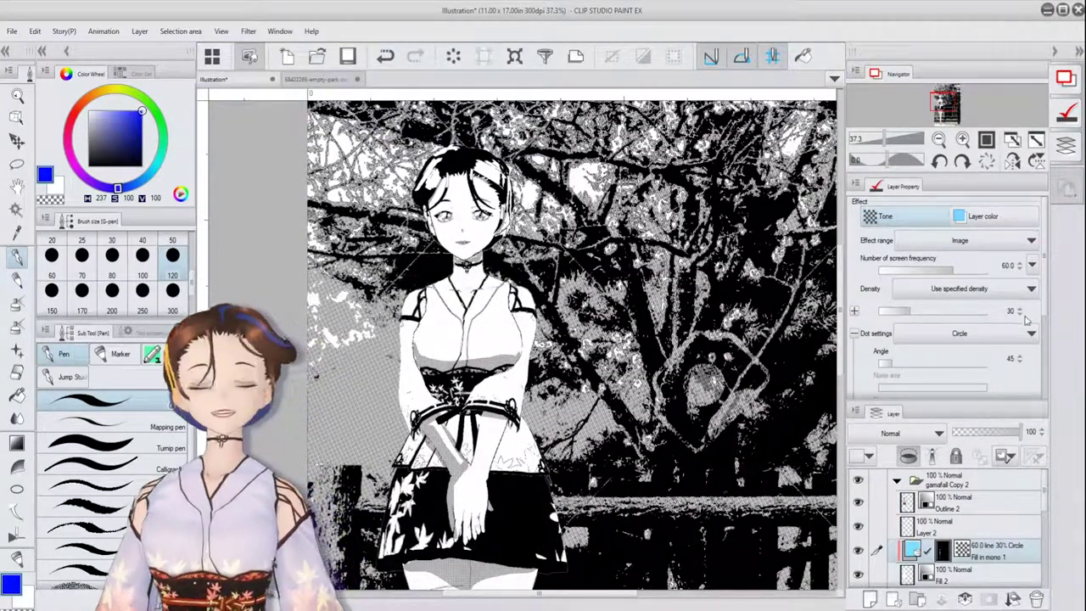
left_click(1021, 314)
left_click_drag(738, 551, 552, 388)
scroll(552, 389, "down", 2)
scroll(543, 339, "down", 2)
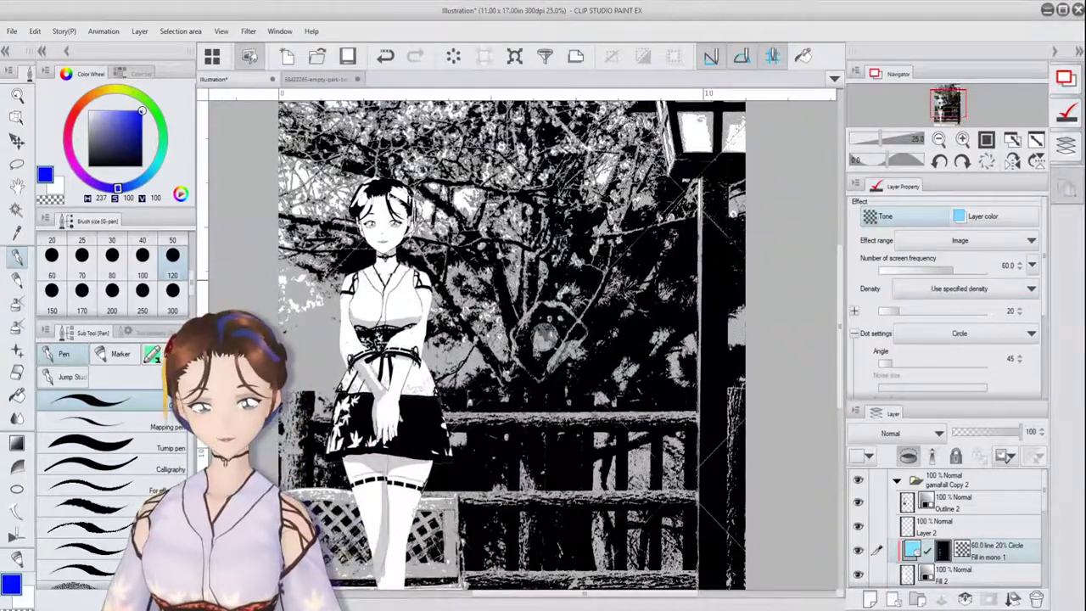
left_click_drag(567, 344, 536, 332)
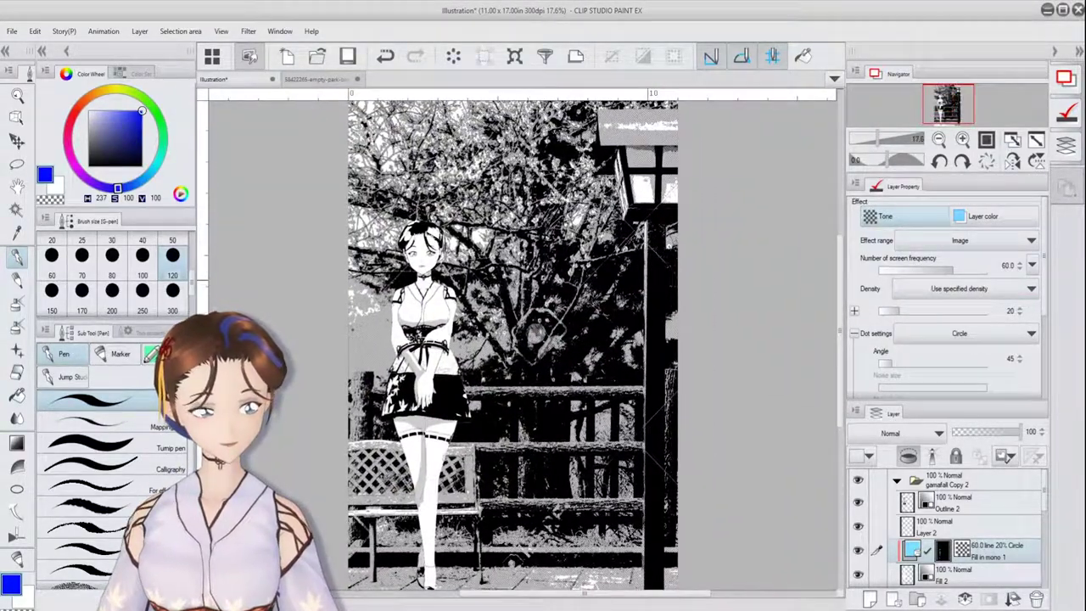
Collapse the gamafall Copy 2 and park background folders and enlarge the layer list to fit all layers.
left_click(897, 481)
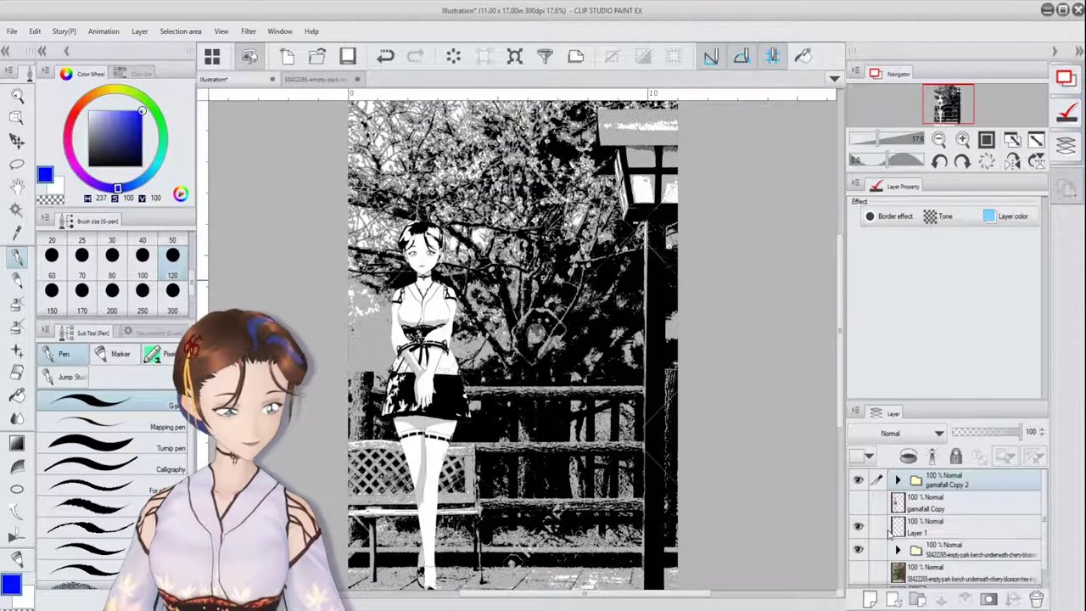
scroll(638, 393, "up", 3)
scroll(604, 381, "down", 3)
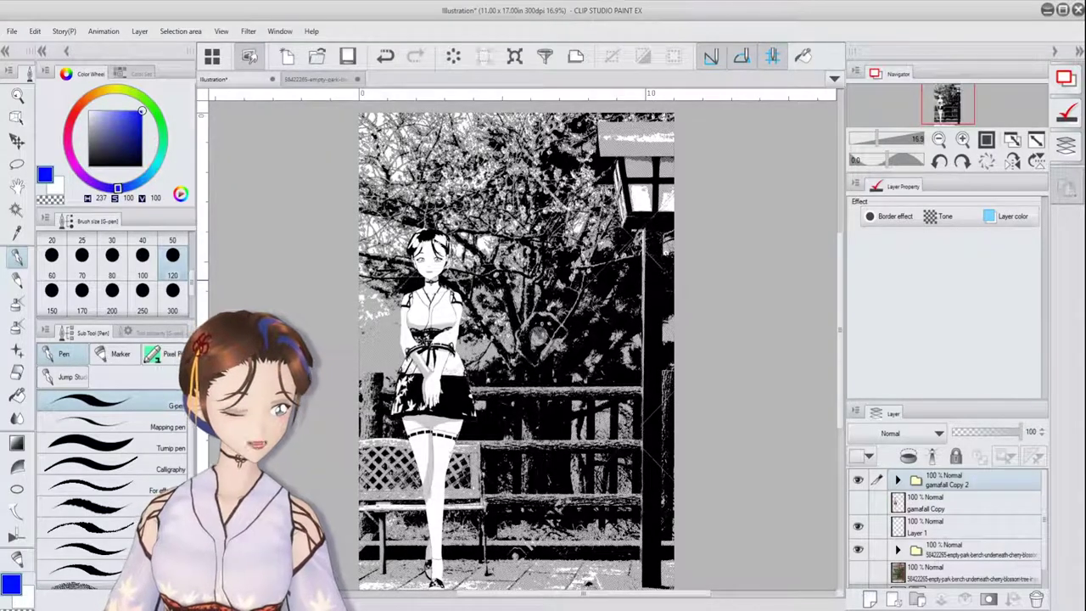
left_click_drag(1001, 406, 1000, 264)
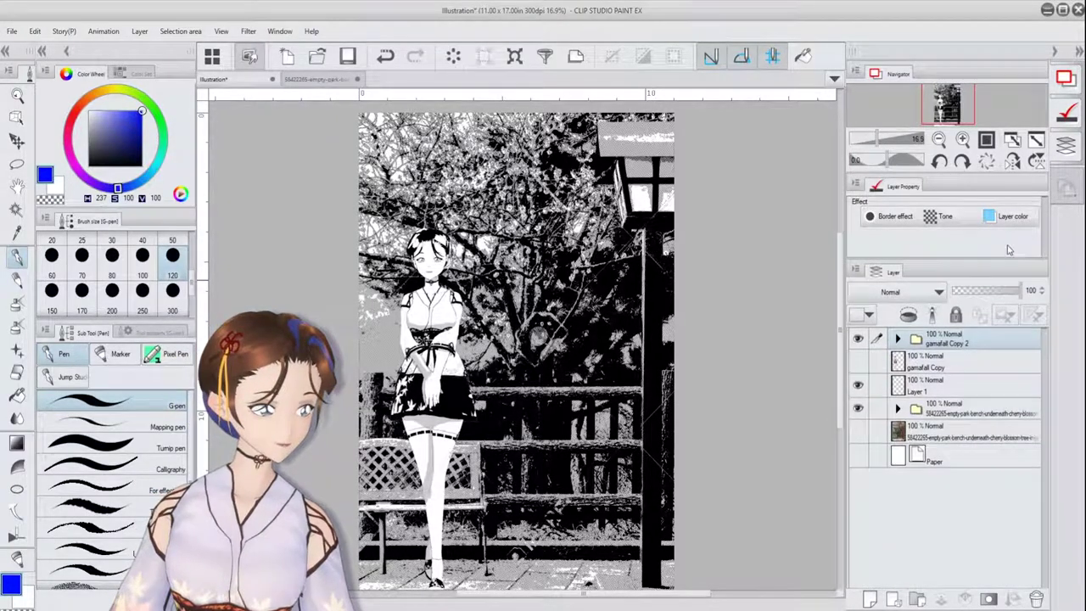
Delete the gamafall Copy 2 folder, Layer 1, the converted park folder and the original park photo layer.
left_click(1036, 599)
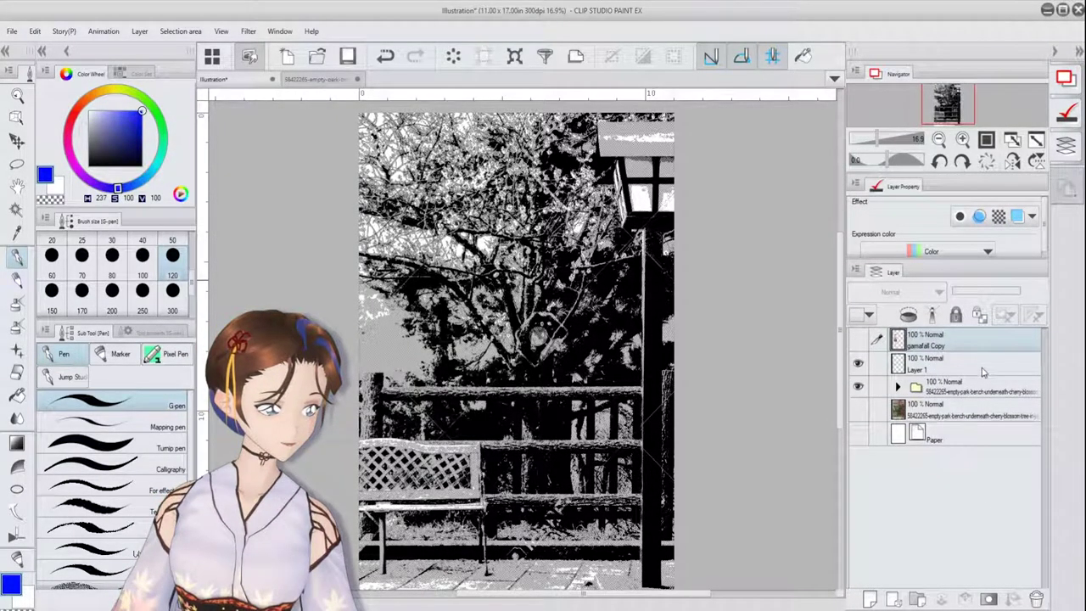
left_click(983, 370)
left_click(1036, 599)
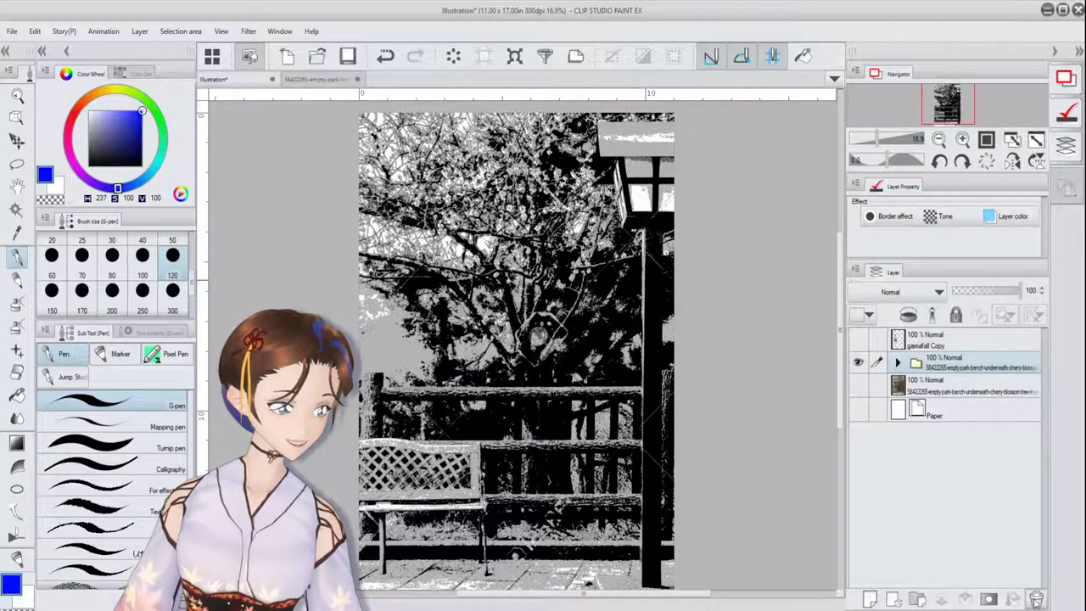
left_click(1036, 599)
left_click(1036, 599)
Show the gamafall Copy and Paper layers and add a new raster layer between them.
left_click(859, 340)
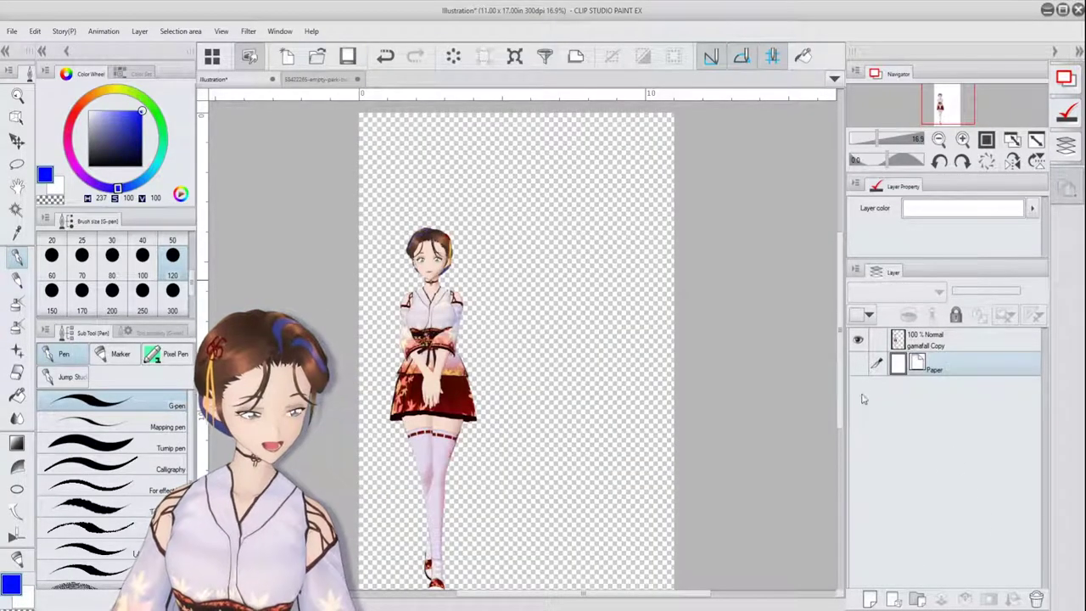
left_click(858, 366)
left_click(870, 599)
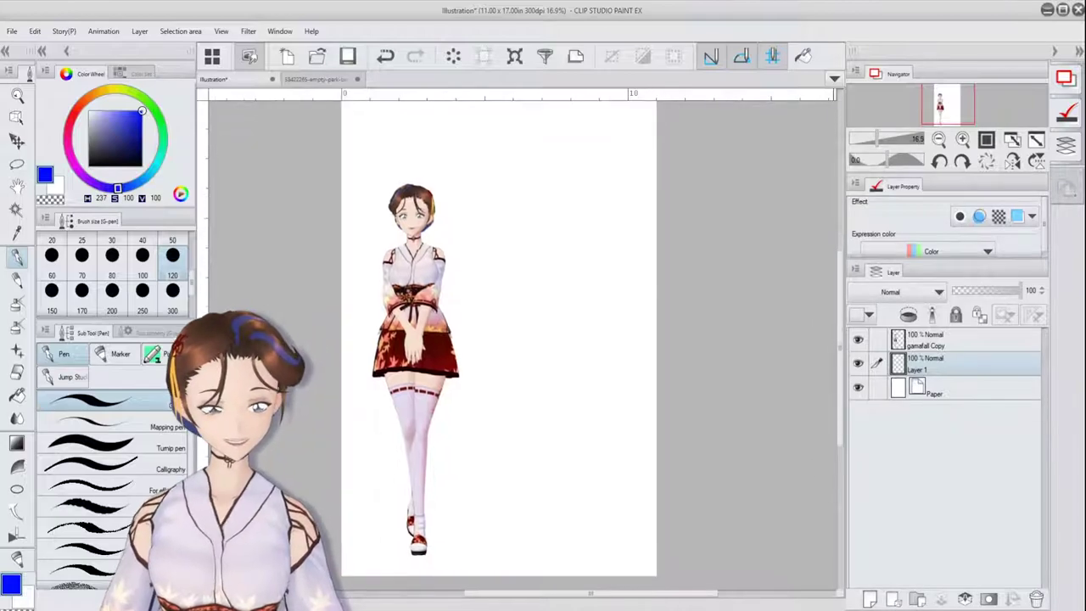
scroll(575, 439, "down", 1)
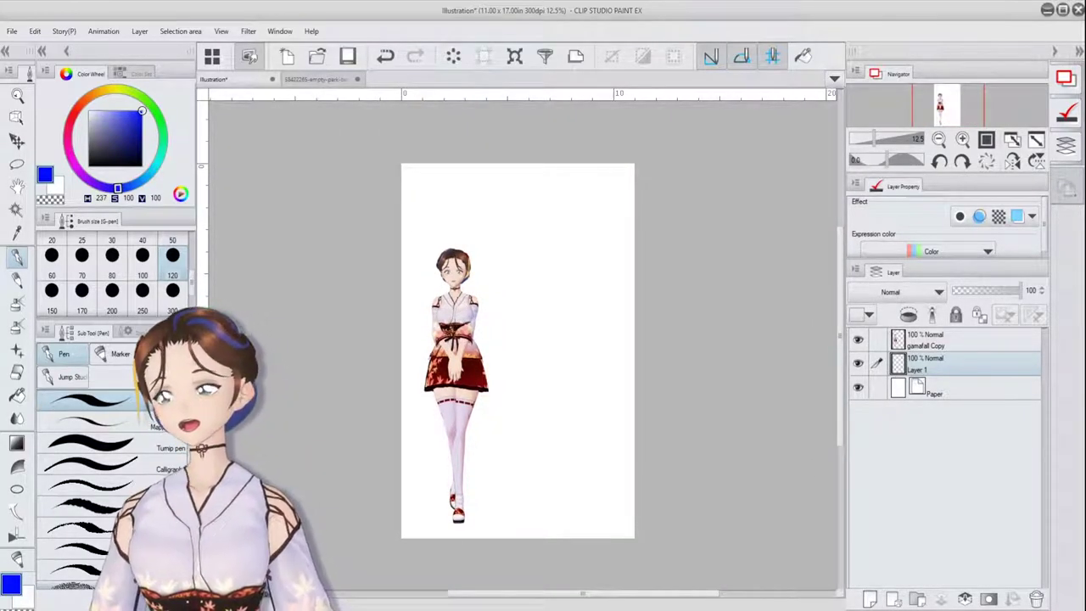
Create a 1 point perspective ruler on a new layer.
left_click(139, 32)
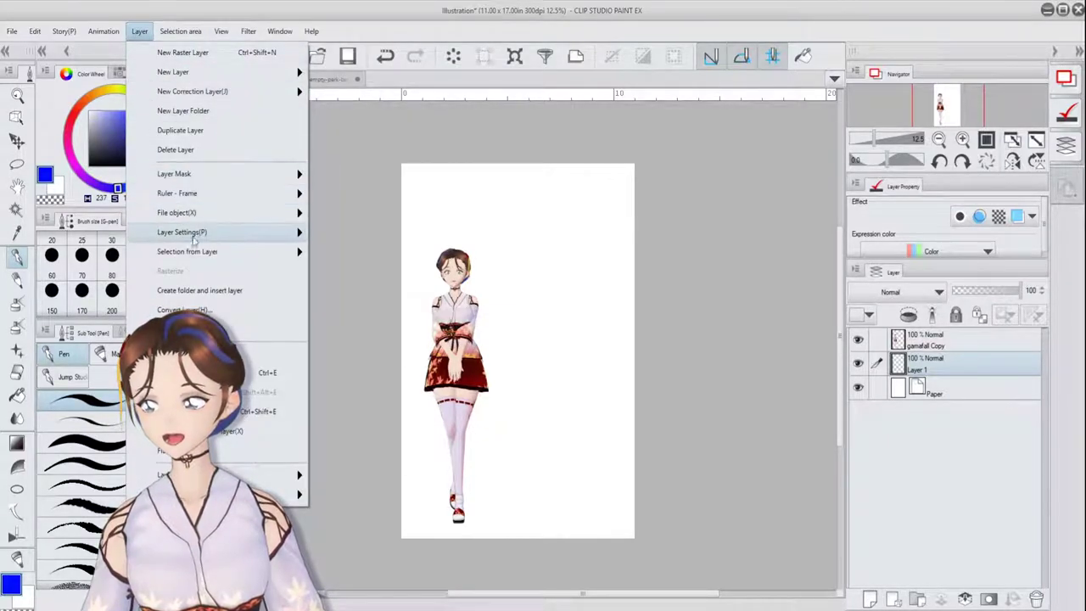
mouse_move(259, 198)
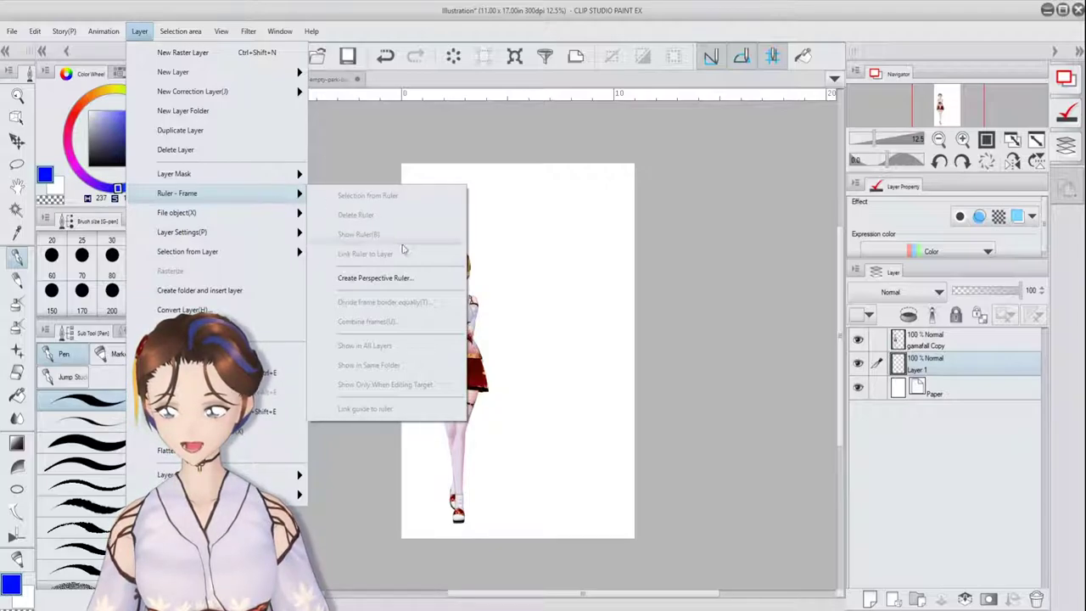
left_click(430, 281)
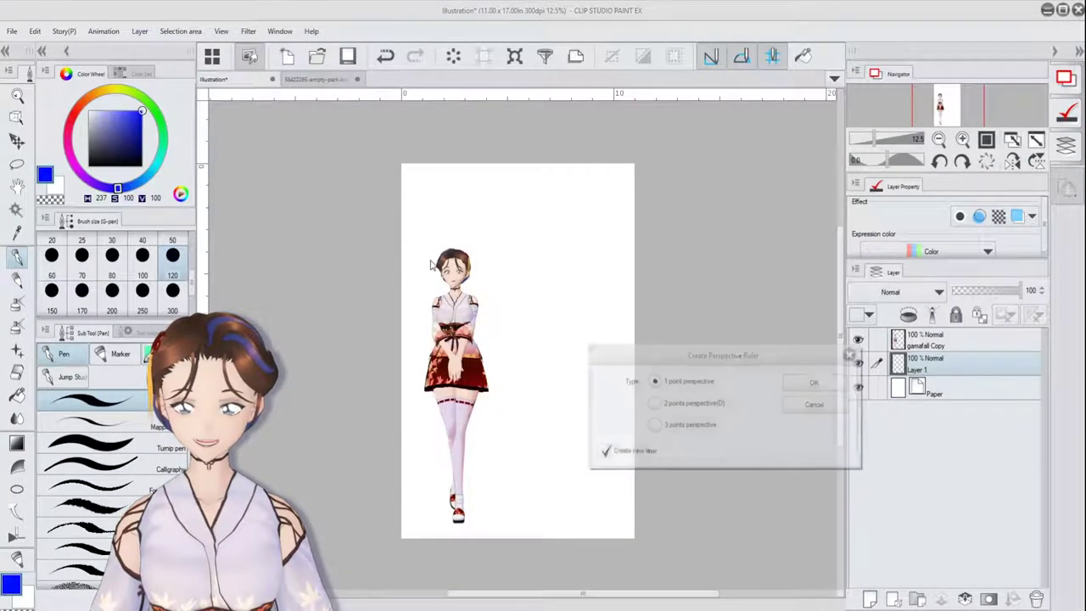
left_click(813, 384)
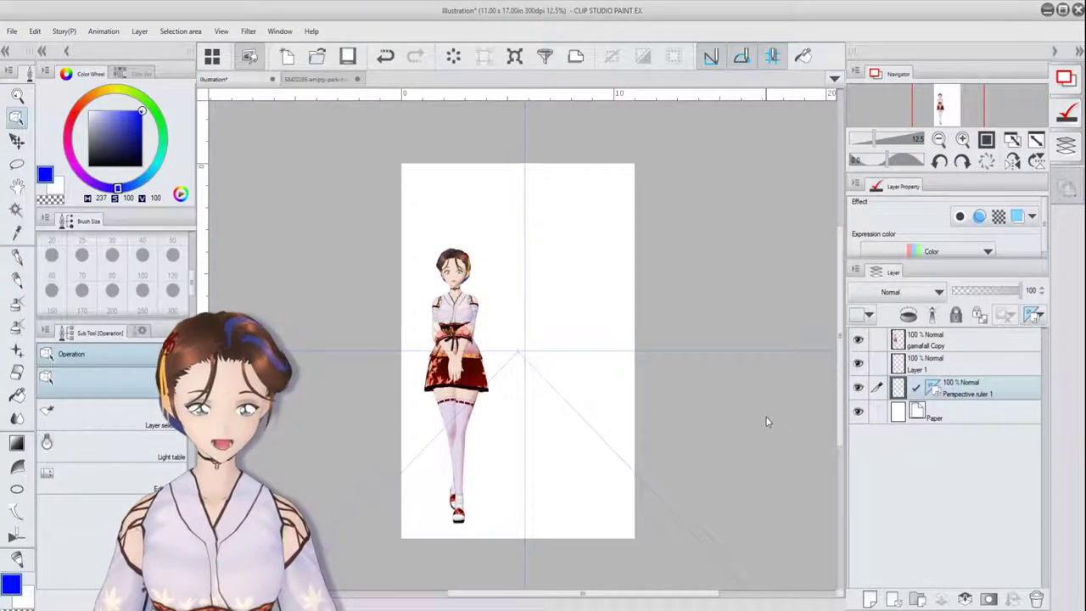
Move the ruler's vanishing point up beside the character's waist, re-angle both guide lines, and undo a trial tilt of the horizon.
left_click(523, 351)
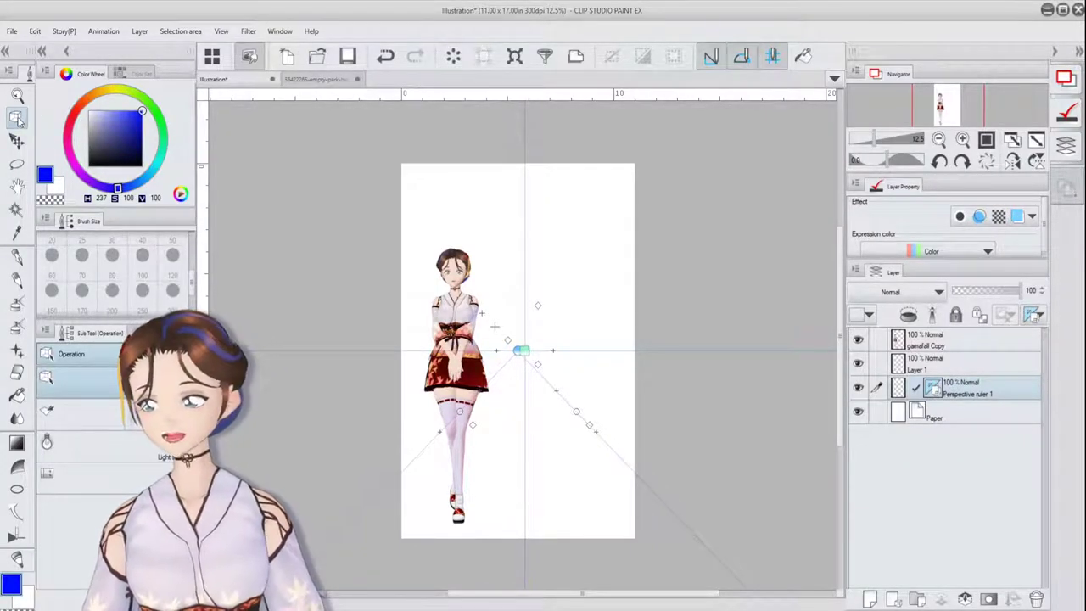
left_click_drag(524, 349, 532, 327)
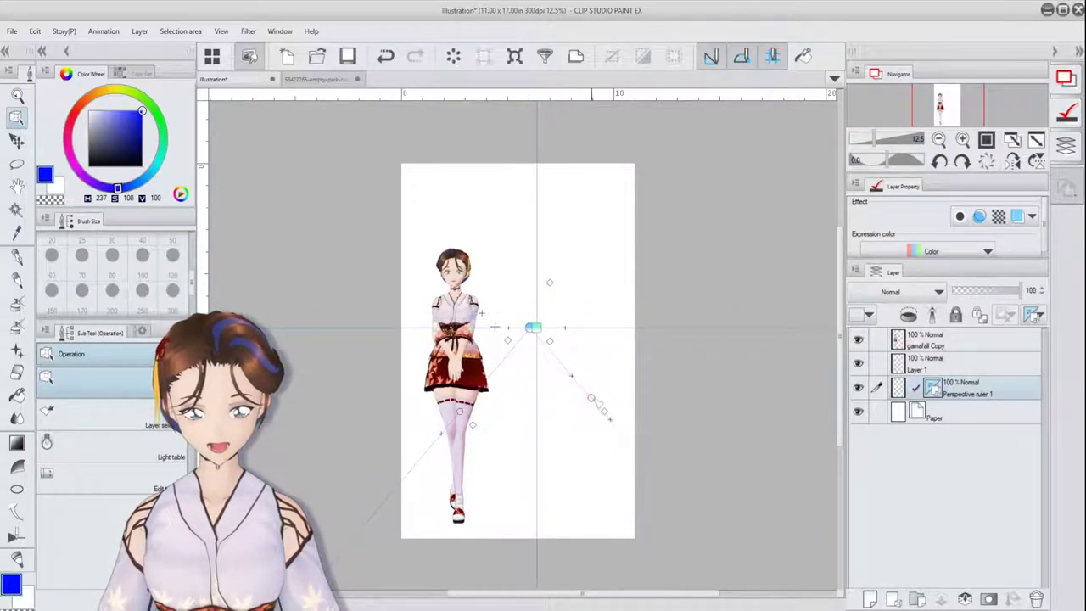
mouse_move(593, 399)
left_mouse_down()
mouse_move(565, 422)
mouse_move(606, 383)
mouse_move(581, 415)
left_mouse_up()
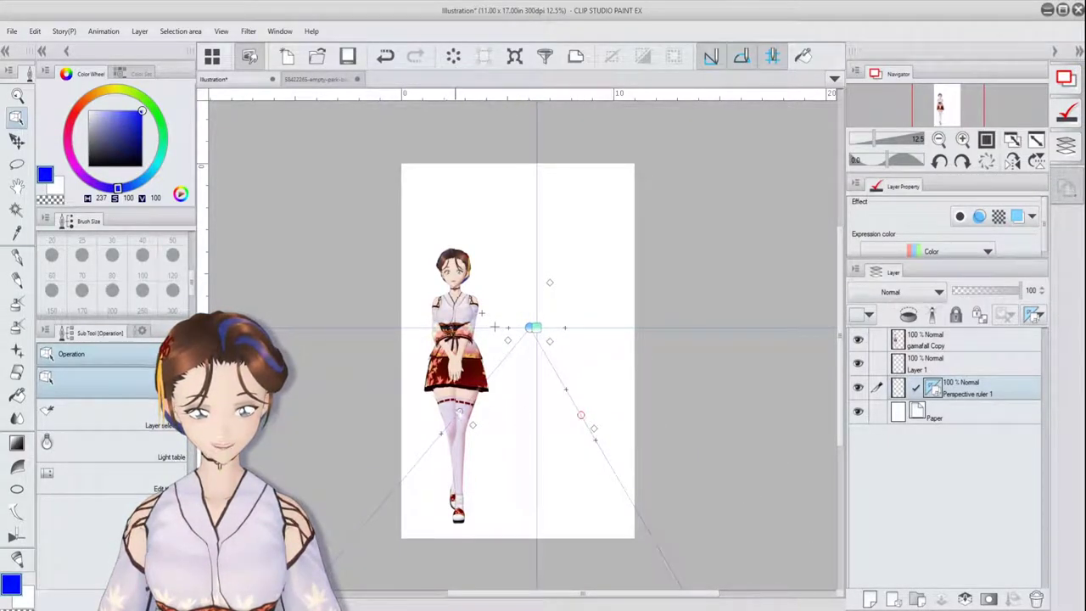
left_click_drag(457, 409, 425, 428)
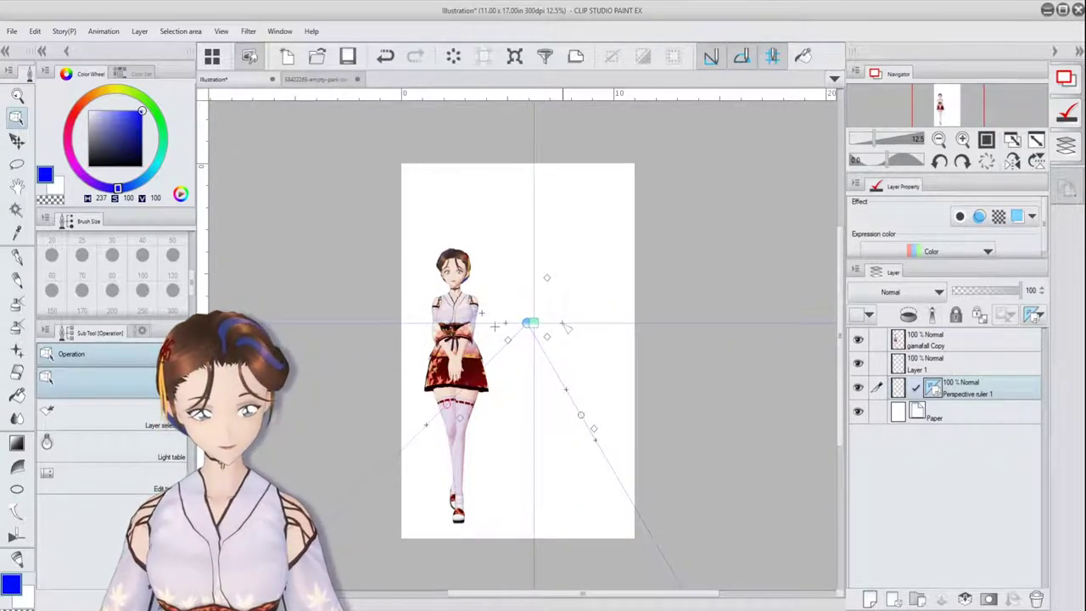
mouse_move(564, 329)
left_mouse_down()
mouse_move(567, 337)
mouse_move(562, 310)
mouse_move(552, 316)
mouse_move(567, 334)
left_mouse_up()
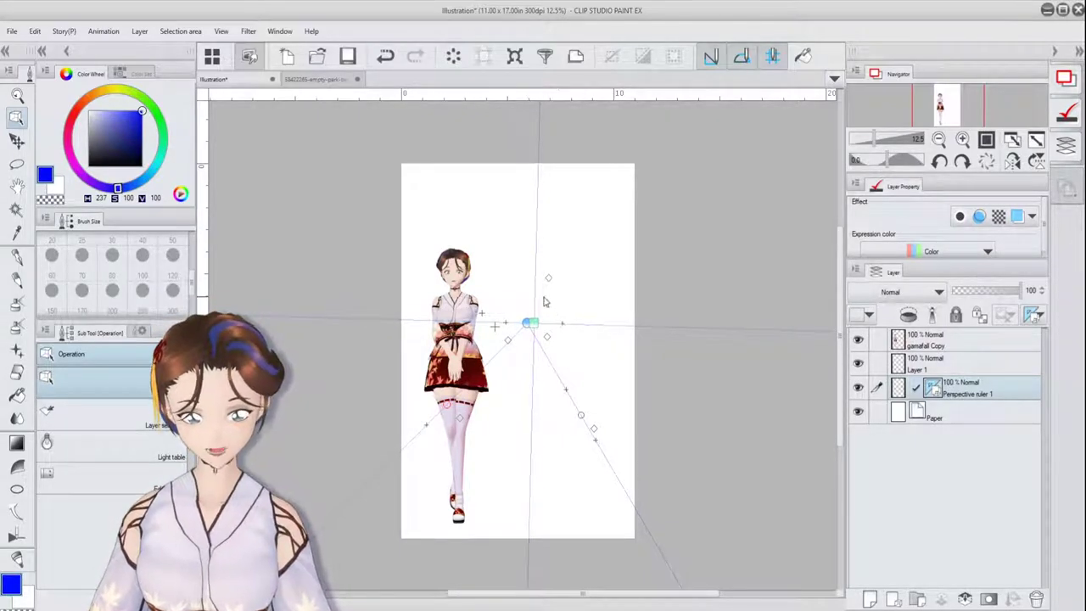
key("ctrl+z")
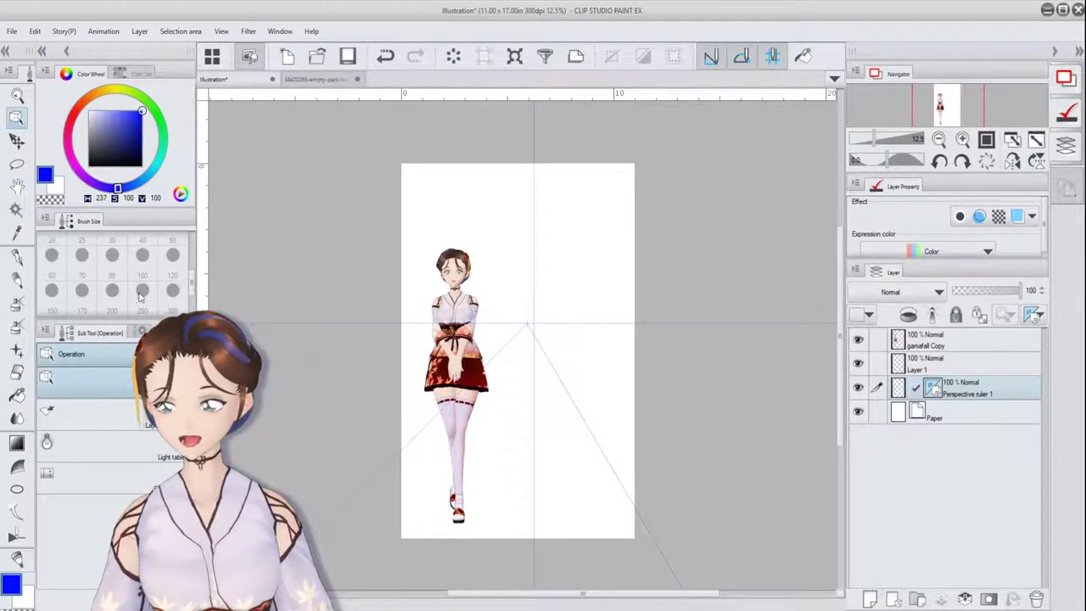
Sketch the street's converging edges and the far edge of the right sidewalk with the Rough pencil, undoing stray strokes.
left_click(17, 281)
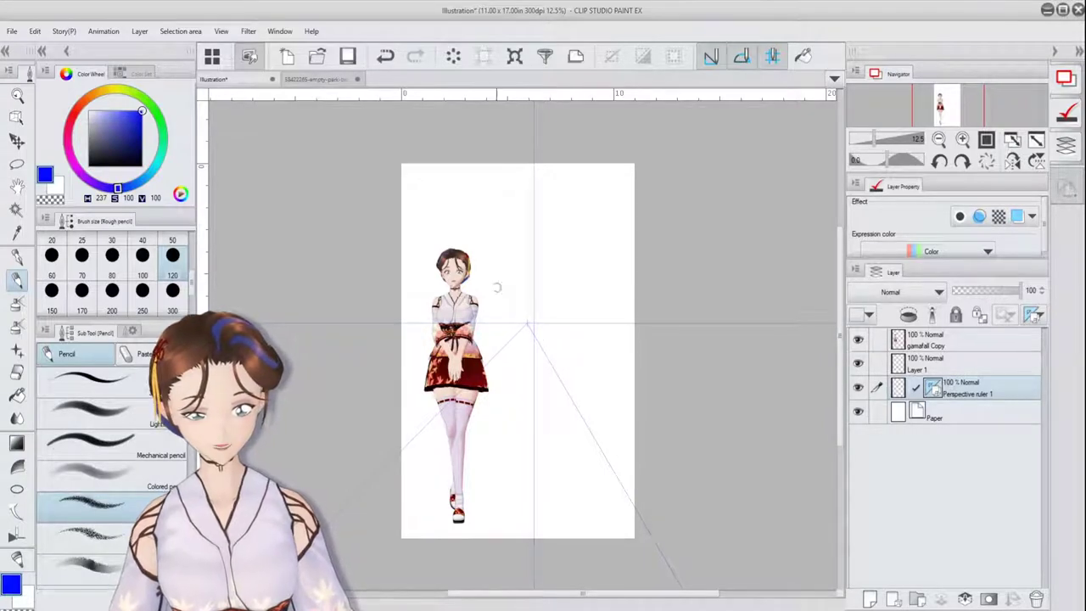
left_click_drag(539, 342, 643, 509)
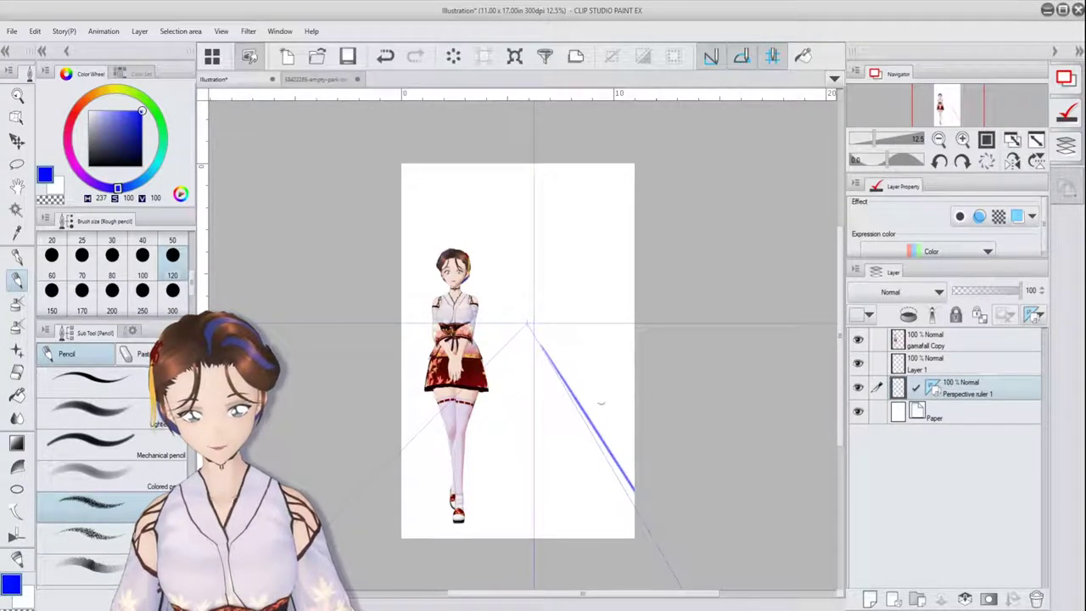
mouse_move(560, 343)
left_mouse_down()
mouse_move(590, 375)
mouse_move(676, 421)
left_mouse_up()
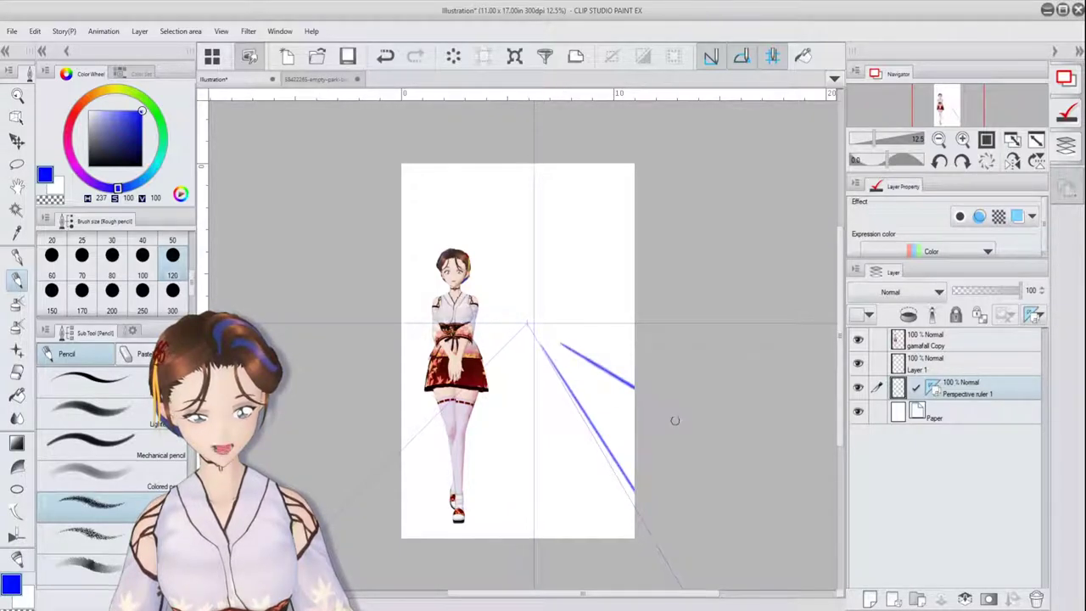
left_click(385, 55)
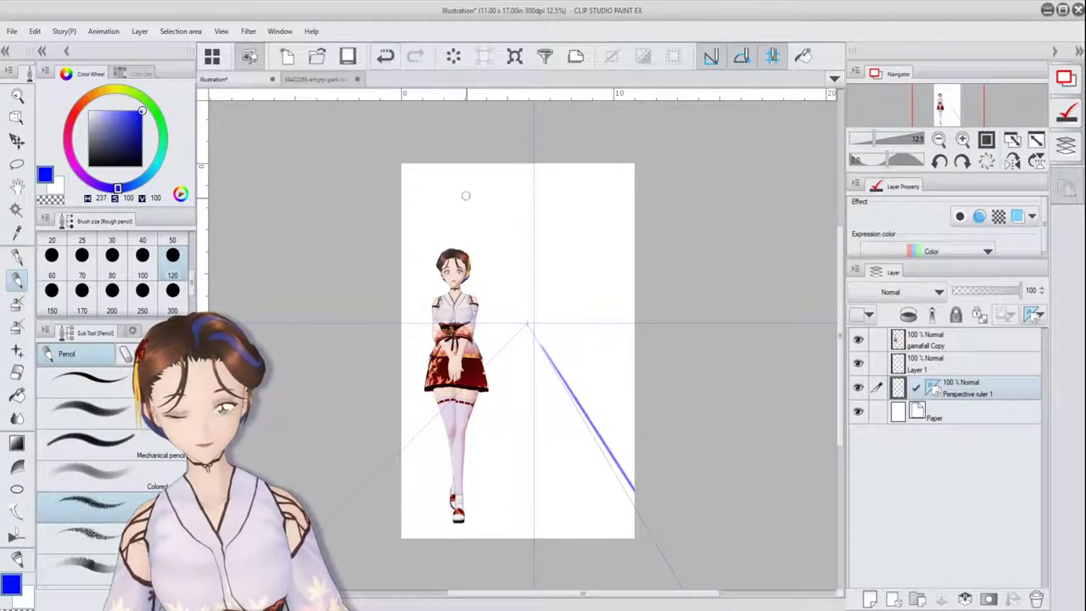
mouse_move(494, 355)
left_mouse_down()
mouse_move(407, 441)
mouse_move(379, 488)
left_mouse_up()
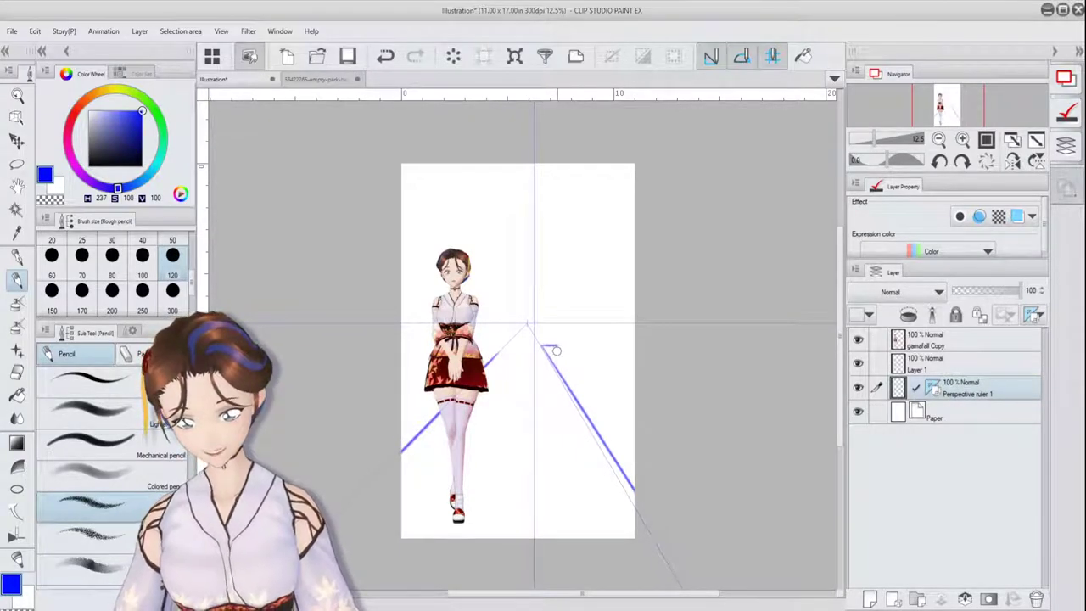
mouse_move(552, 346)
left_mouse_down()
mouse_move(606, 395)
mouse_move(644, 457)
left_mouse_up()
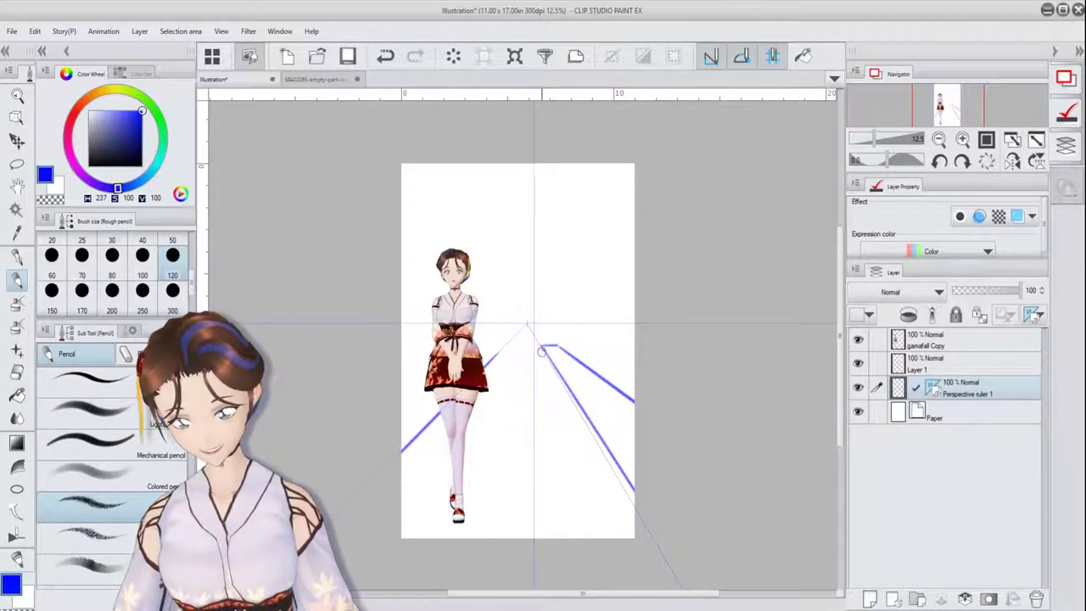
left_click_drag(541, 347, 584, 443)
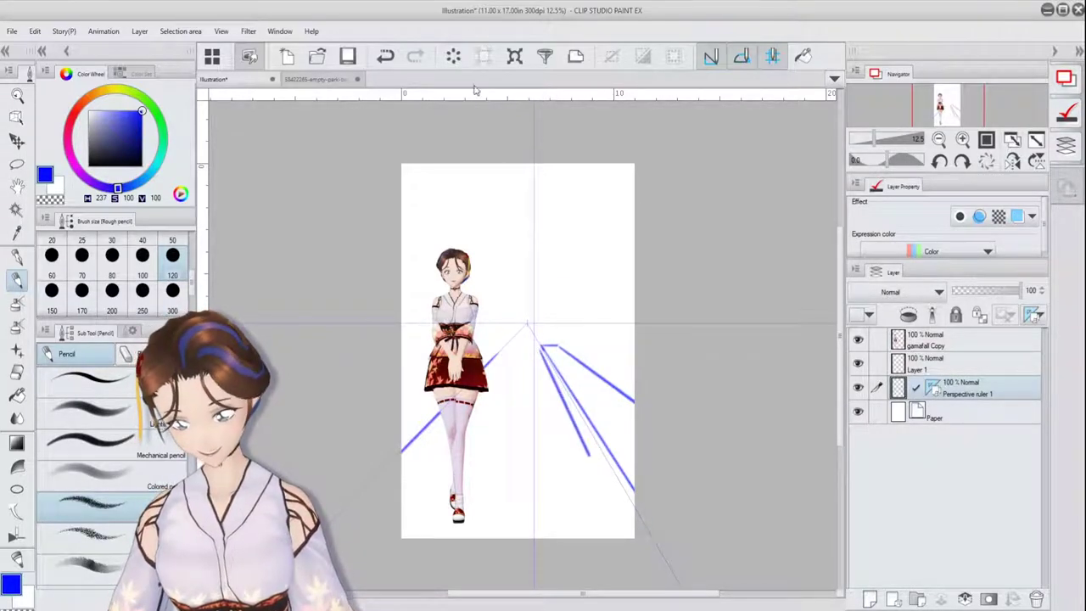
left_click(392, 55)
Set the pencil size to 60 and add a second curb line along the right sidewalk's inner edge.
scroll(526, 356, "down", 2)
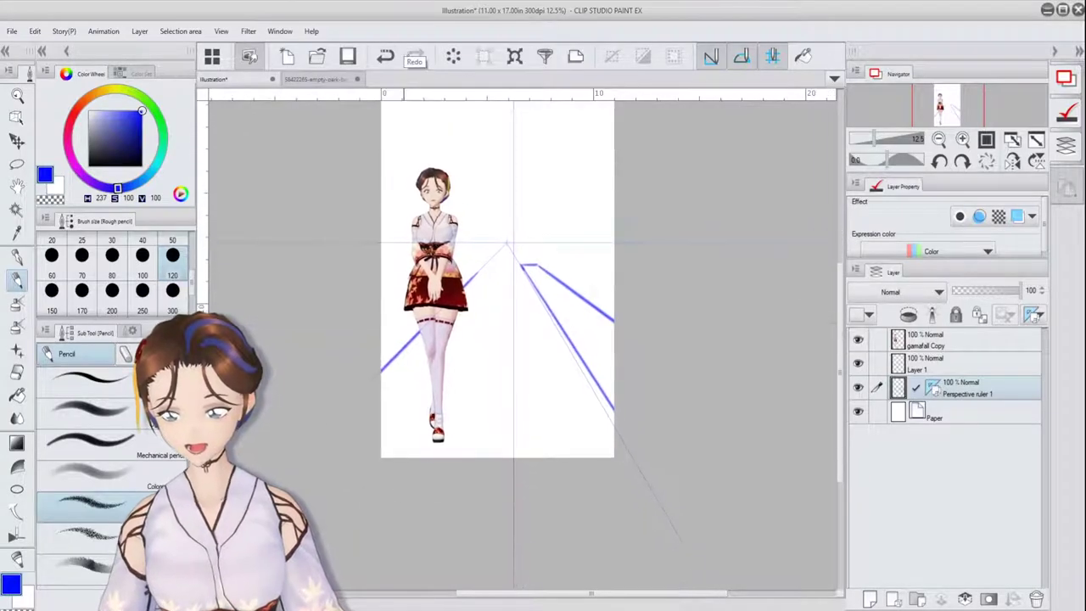
scroll(586, 351, "up", 4)
left_click(53, 259)
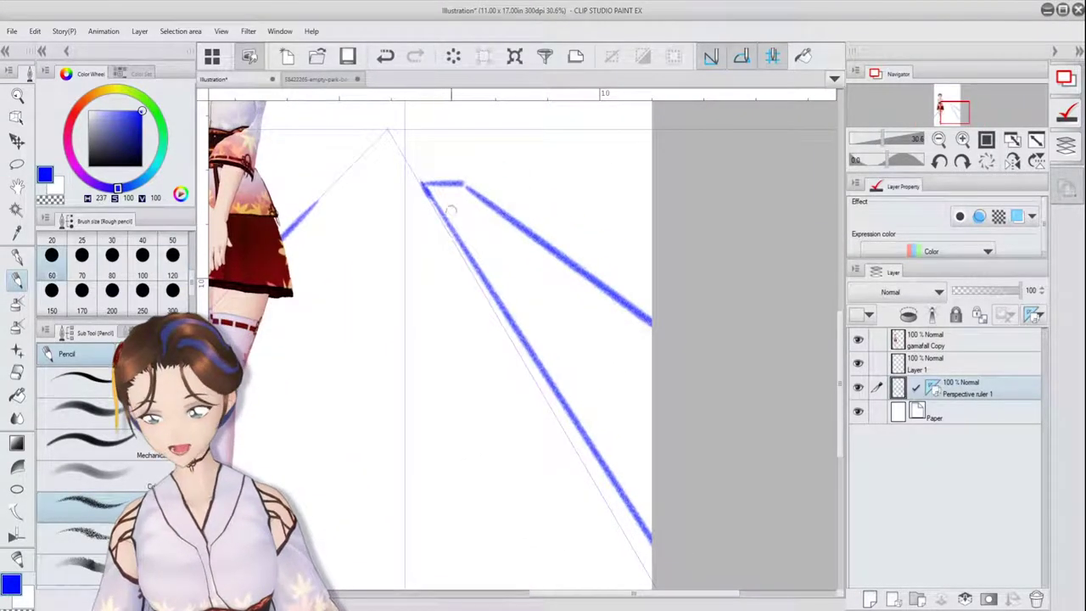
left_click_drag(423, 183, 423, 278)
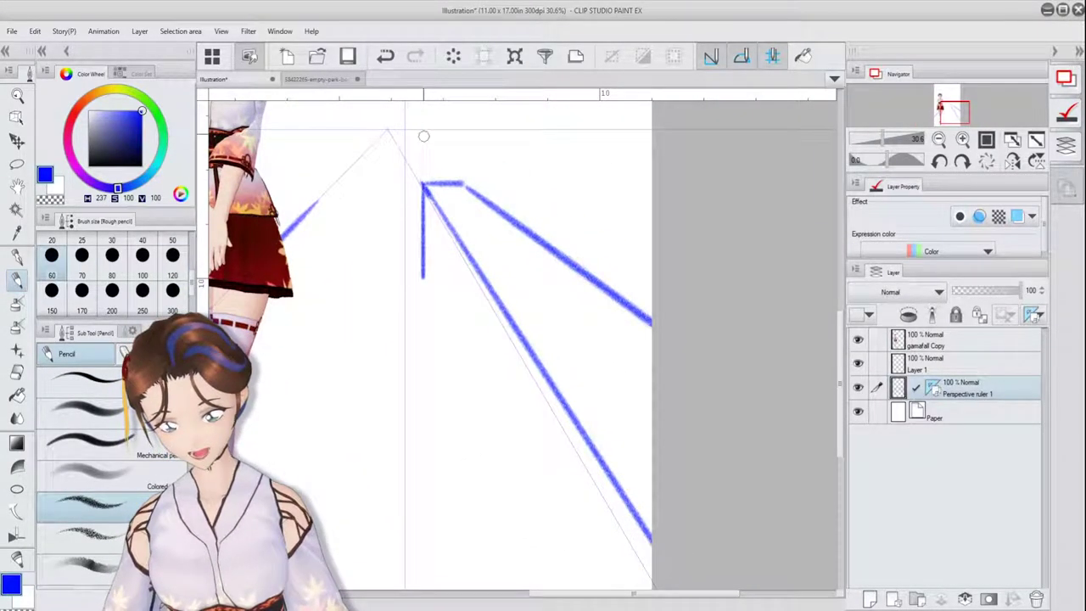
left_click(386, 56)
mouse_move(424, 185)
left_mouse_down()
mouse_move(610, 503)
mouse_move(663, 566)
left_mouse_up()
left_click_drag(500, 356, 500, 528)
Sketch the right-hand building's far vertical corner and its roofline receding to the vanishing point.
key("ctrl+minus")
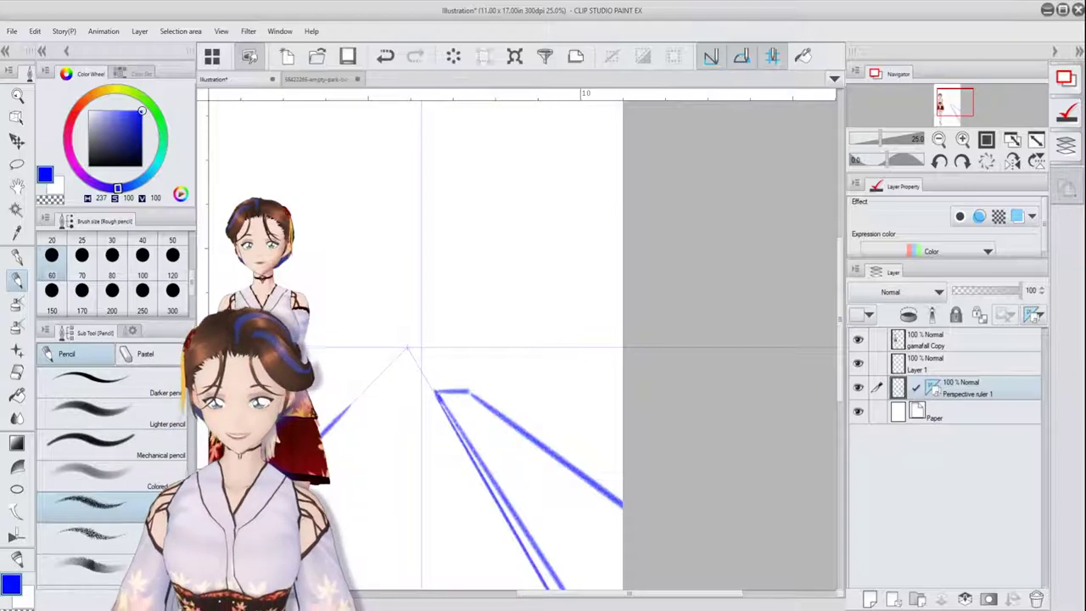
mouse_move(472, 390)
left_mouse_down()
mouse_move(472, 207)
mouse_move(528, 254)
mouse_move(527, 280)
mouse_move(552, 105)
left_mouse_up()
left_click_drag(581, 427, 544, 267)
key("ctrl+minus")
key("ctrl+minus")
left_click_drag(525, 102, 495, 201)
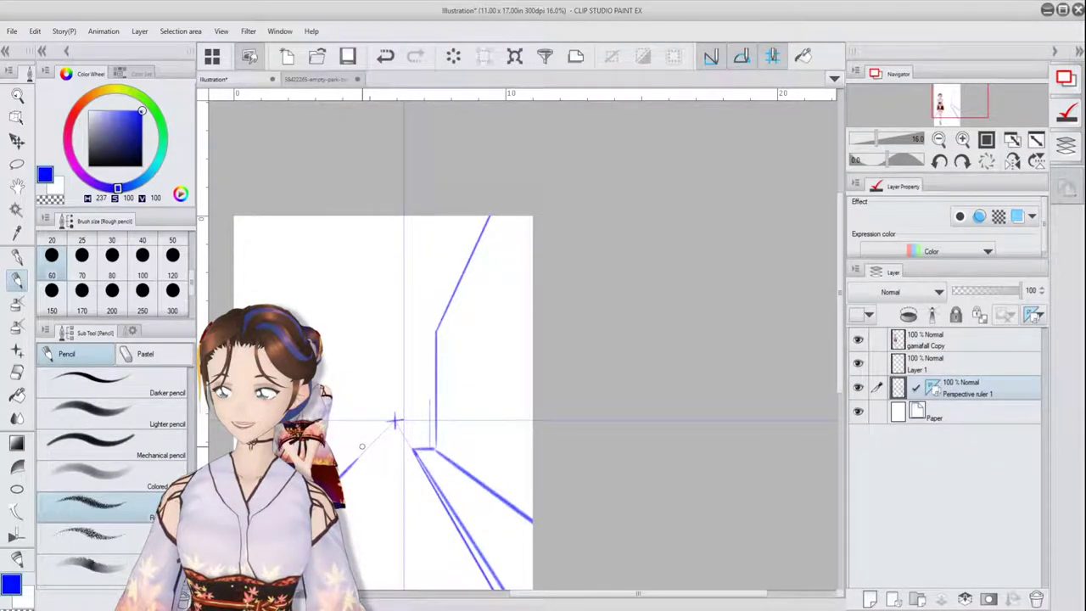
Draw the right building's near edge and the vertical door and window frames along its facade in perspective.
mouse_move(451, 458)
left_mouse_down()
mouse_move(455, 360)
mouse_move(481, 314)
mouse_move(490, 407)
mouse_move(490, 484)
left_mouse_up()
mouse_move(482, 337)
left_mouse_down()
mouse_move(482, 477)
mouse_move(460, 359)
left_mouse_up()
left_click_drag(470, 348, 470, 466)
left_click_drag(501, 217, 500, 502)
left_click_drag(449, 304, 449, 456)
left_click_drag(437, 392, 438, 454)
left_click_drag(454, 299, 490, 230)
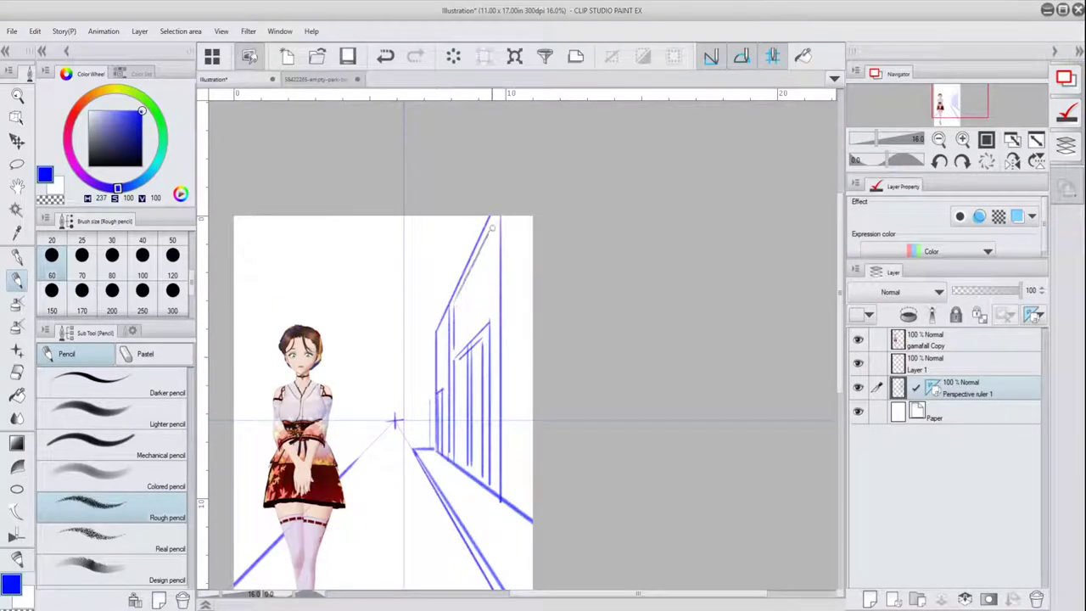
Add upper window lines and a projecting sign to the right building, with roof details rising behind it.
left_click_drag(492, 301, 455, 345)
mouse_move(449, 304)
left_mouse_down()
mouse_move(432, 304)
mouse_move(432, 367)
left_mouse_up()
key("e")
key("p")
left_click_drag(460, 277, 465, 216)
left_click_drag(465, 251, 480, 217)
Sketch the building's base line and a boxy signpost on the sidewalk at the page's right edge.
left_click_drag(502, 497, 533, 497)
left_click_drag(520, 414, 533, 412)
left_click_drag(526, 413, 526, 514)
mouse_move(516, 412)
left_mouse_down()
mouse_move(516, 379)
mouse_move(533, 379)
left_mouse_up()
mouse_move(511, 378)
left_mouse_down()
mouse_move(511, 413)
mouse_move(533, 412)
left_mouse_up()
left_click_drag(526, 413, 526, 514)
Draw horizontal paving lines across the right sidewalk, spaced more tightly toward the vanishing point.
scroll(526, 449, "down", 1)
left_click_drag(526, 450, 591, 307)
left_click_drag(539, 370, 593, 369)
left_click_drag(554, 397, 604, 397)
left_click_drag(531, 354, 573, 354)
left_click_drag(521, 348, 562, 348)
left_click_drag(514, 340, 550, 340)
left_click_drag(509, 332, 536, 331)
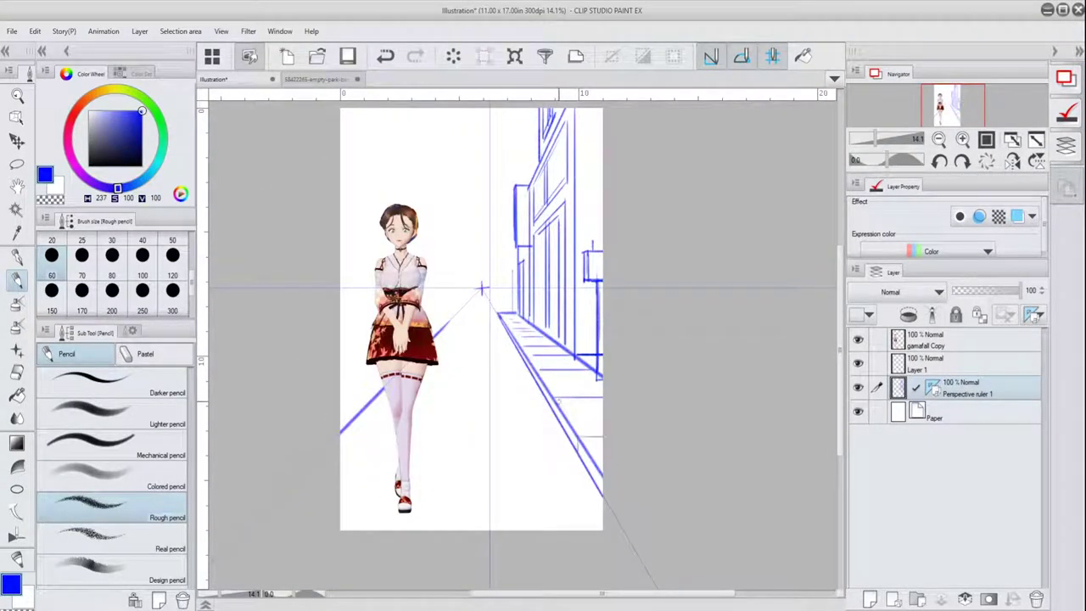
Sketch the far end of the street and a row of box-shaped distant buildings behind the character.
mouse_move(498, 293)
left_mouse_down()
mouse_move(495, 391)
mouse_move(341, 390)
left_mouse_up()
left_click_drag(467, 306, 466, 374)
mouse_move(511, 306)
left_mouse_down()
mouse_move(468, 305)
mouse_move(463, 378)
left_mouse_up()
left_click_drag(461, 286, 420, 287)
left_click_drag(418, 262, 367, 261)
left_click_drag(366, 258, 367, 372)
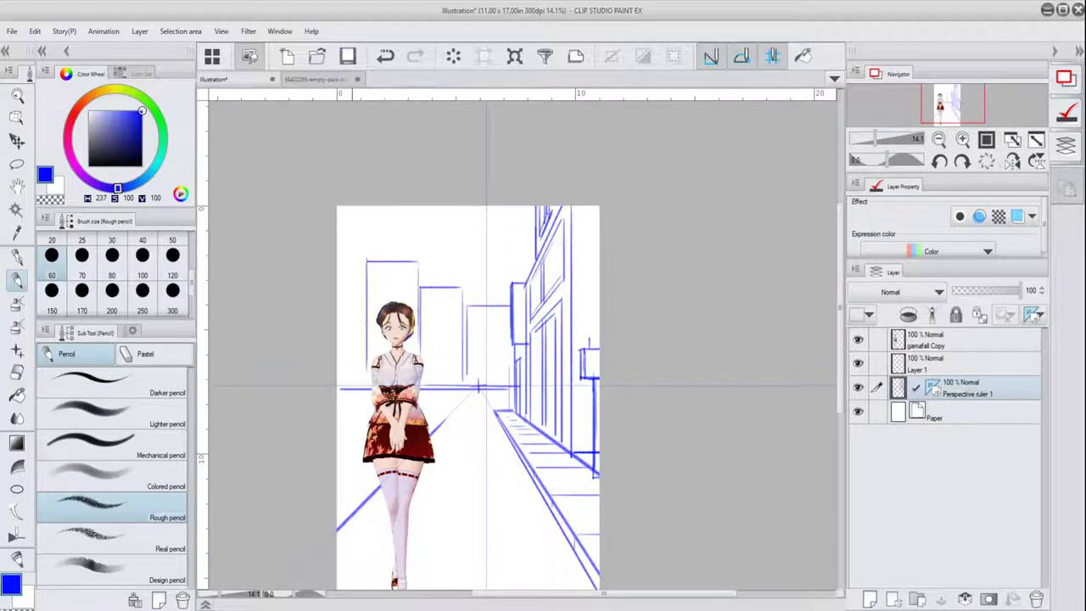
left_click_drag(365, 302, 342, 302)
left_click_drag(343, 303, 342, 390)
Fill the distant buildings with window grids, floor bands and small upper windows.
mouse_move(484, 315)
left_mouse_down()
mouse_move(484, 360)
mouse_move(508, 332)
left_mouse_up()
left_click_drag(422, 297, 463, 298)
mouse_move(422, 324)
left_mouse_down()
mouse_move(461, 324)
mouse_move(463, 342)
left_mouse_up()
mouse_move(422, 348)
left_mouse_down()
mouse_move(463, 348)
mouse_move(463, 369)
left_mouse_up()
left_click_drag(410, 266, 410, 287)
left_click_drag(396, 275, 395, 296)
left_click_drag(392, 312, 516, 245)
left_click_drag(548, 352, 565, 352)
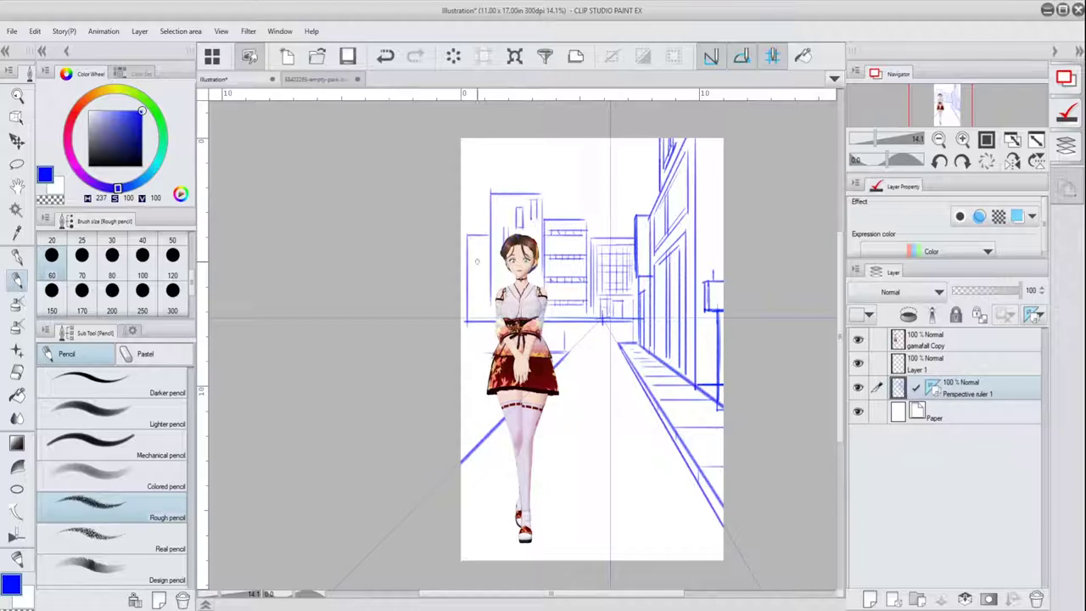
Draw two vertical lamp posts along the left side of the street, one near and one farther back.
mouse_move(478, 458)
left_mouse_down()
mouse_move(478, 140)
mouse_move(497, 145)
mouse_move(474, 446)
left_mouse_up()
mouse_move(562, 302)
left_mouse_down()
mouse_move(562, 355)
mouse_move(562, 203)
left_mouse_up()
mouse_move(561, 205)
left_mouse_down()
mouse_move(571, 206)
mouse_move(562, 356)
left_mouse_up()
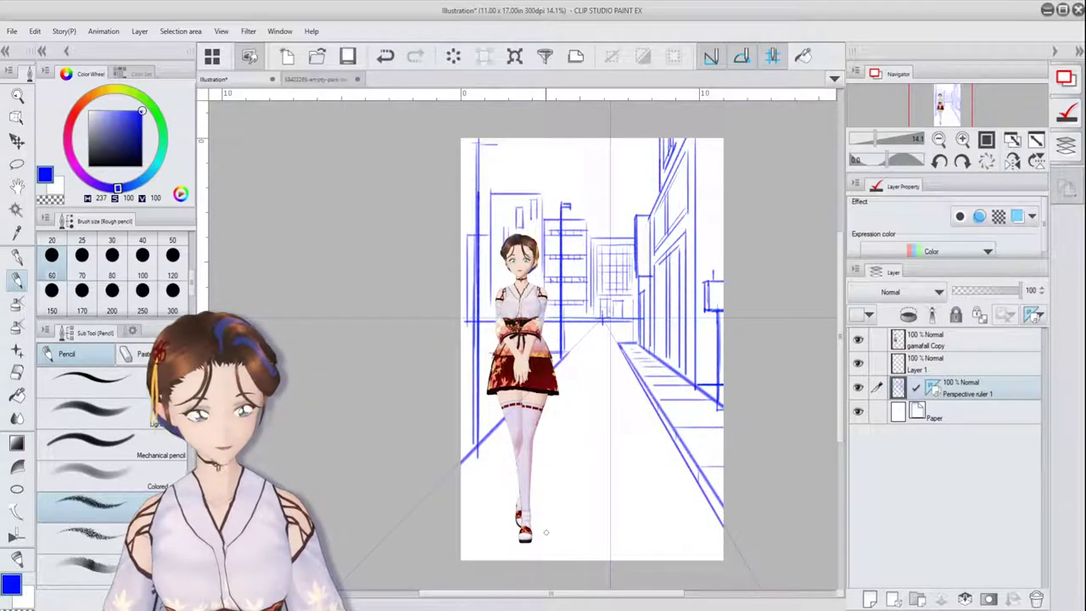
Turn off the perspective ruler and sketch the curved lamp heads and the clouds in the sky freehand.
left_click(1033, 315)
left_click(968, 339)
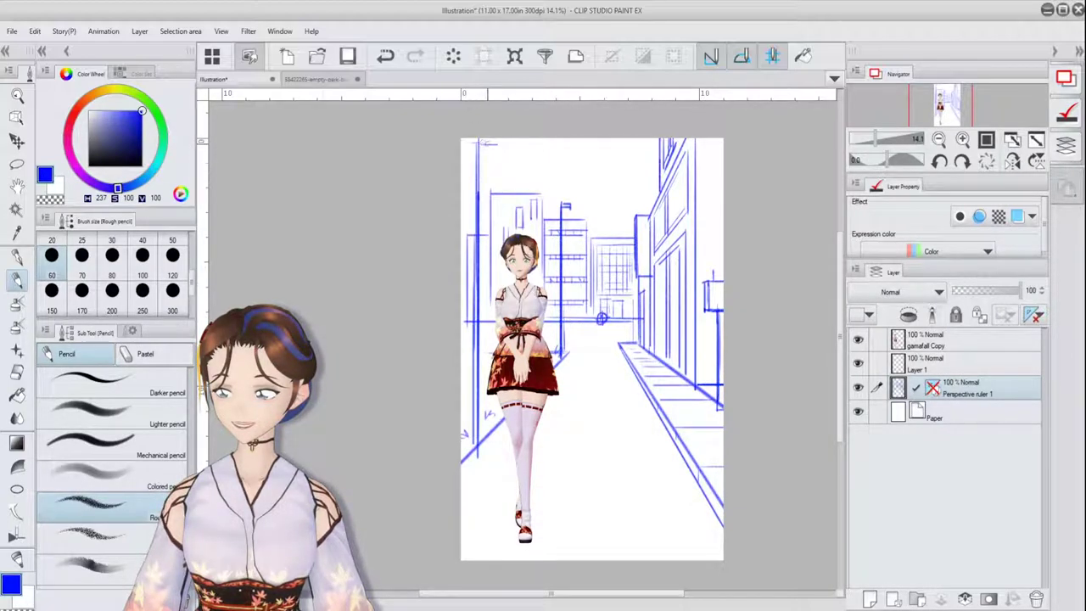
left_click_drag(480, 151, 499, 144)
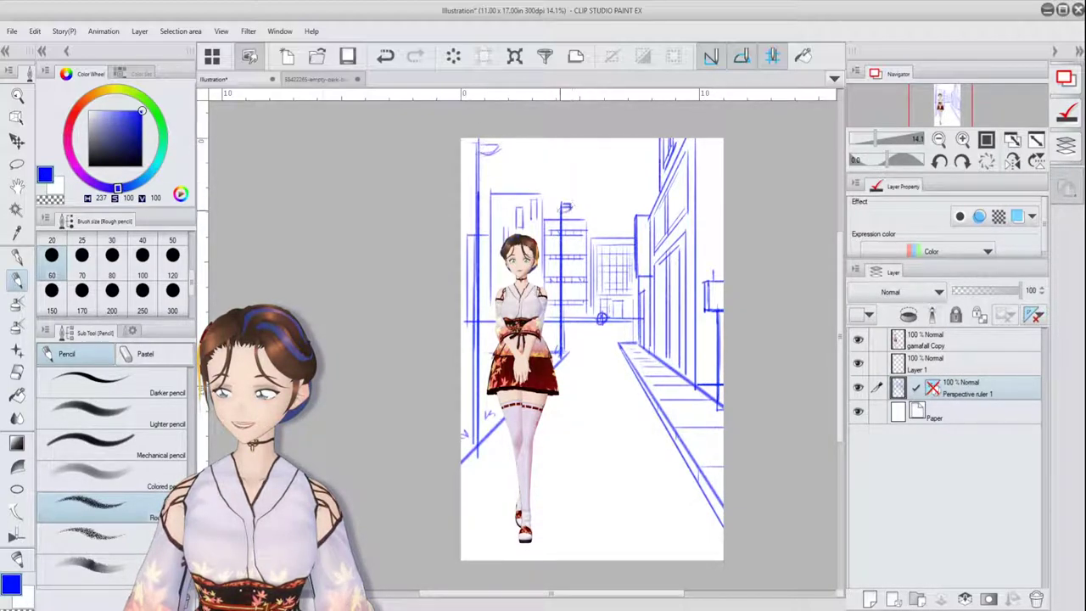
left_click_drag(561, 205, 563, 212)
left_click_drag(595, 170, 559, 174)
left_click_drag(573, 183, 652, 185)
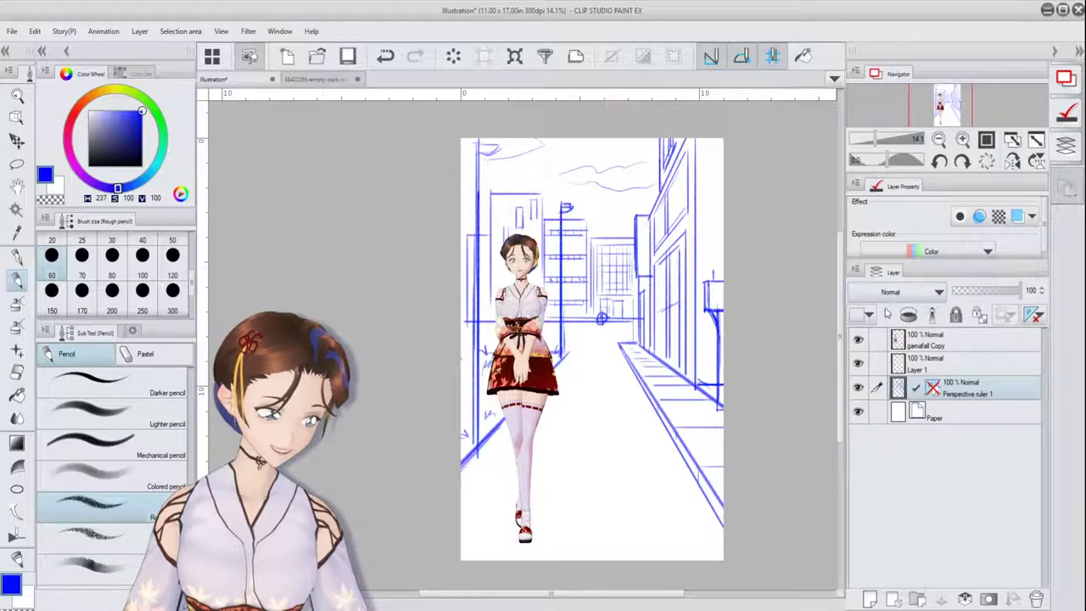
Hide the gamafall Copy and Perspective ruler 1 layers and add a new raster layer above the sketch.
left_click(859, 337)
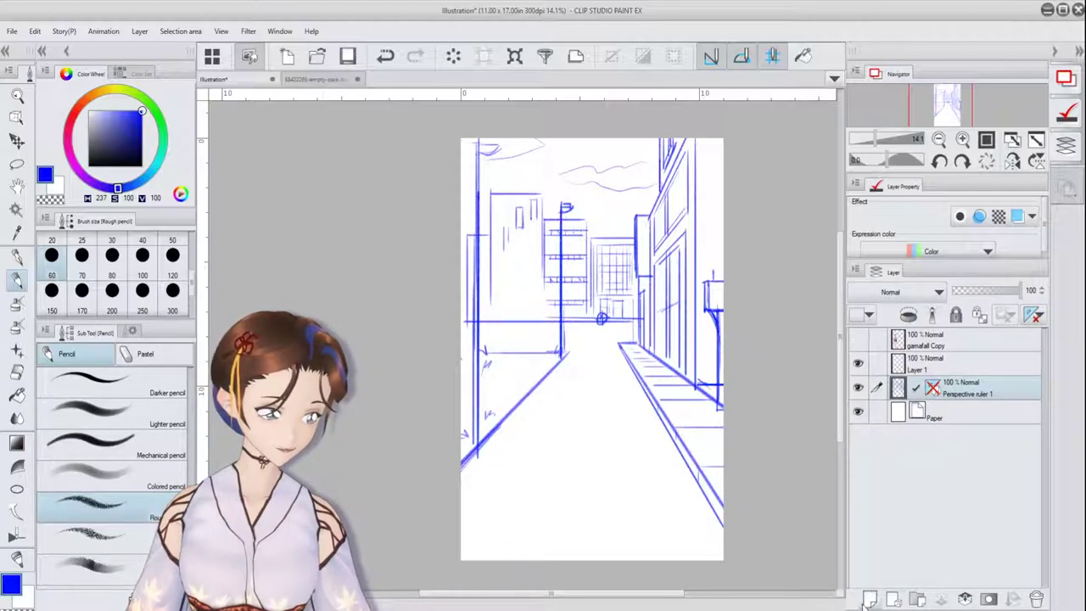
left_click(870, 599)
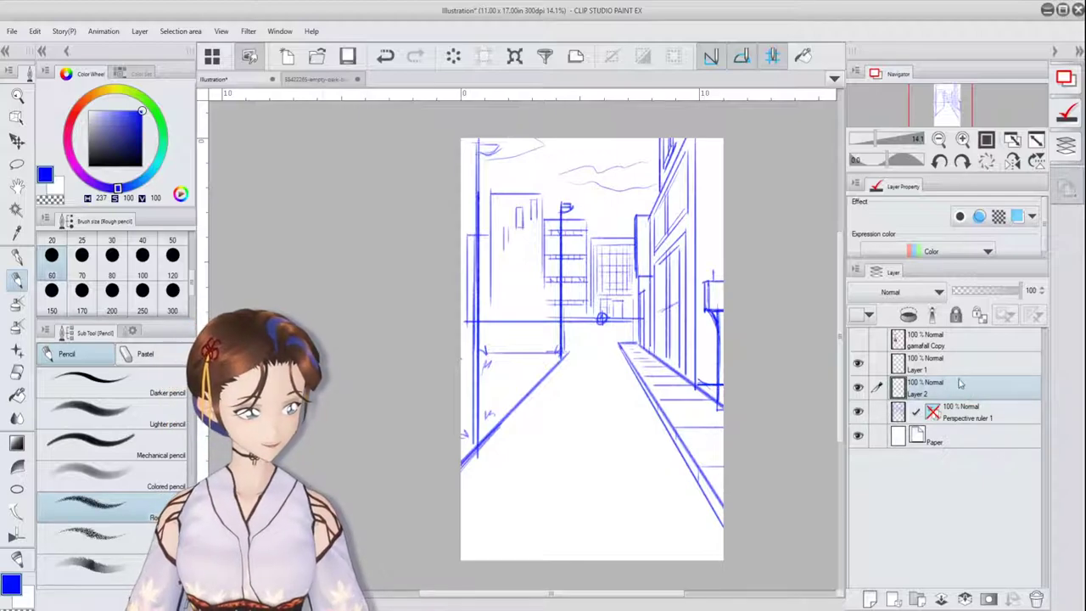
left_click(859, 412)
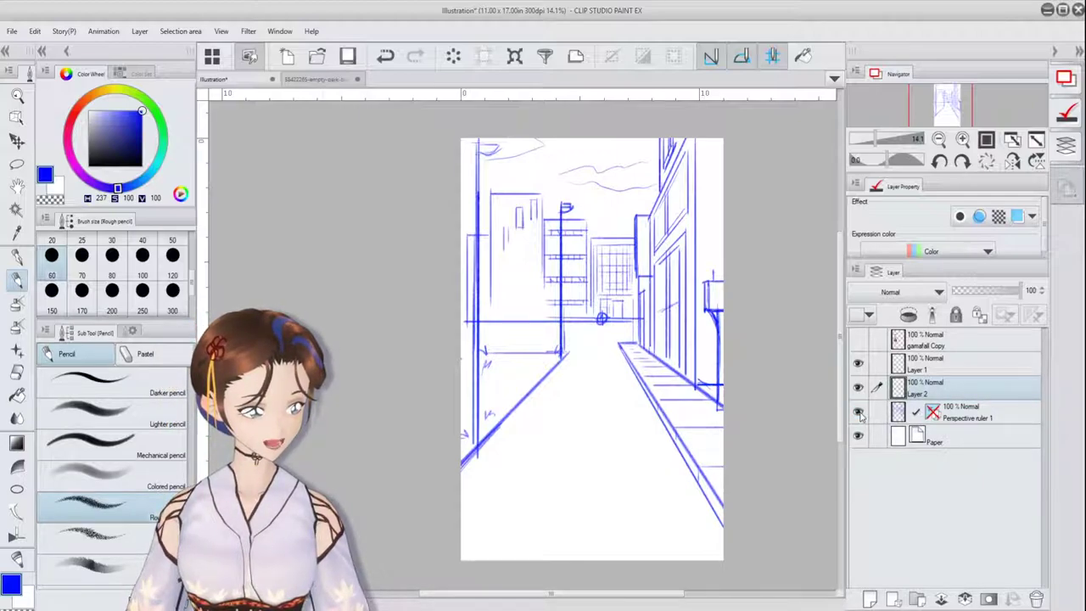
Create a 2 points perspective ruler on a new layer.
right_click(955, 388)
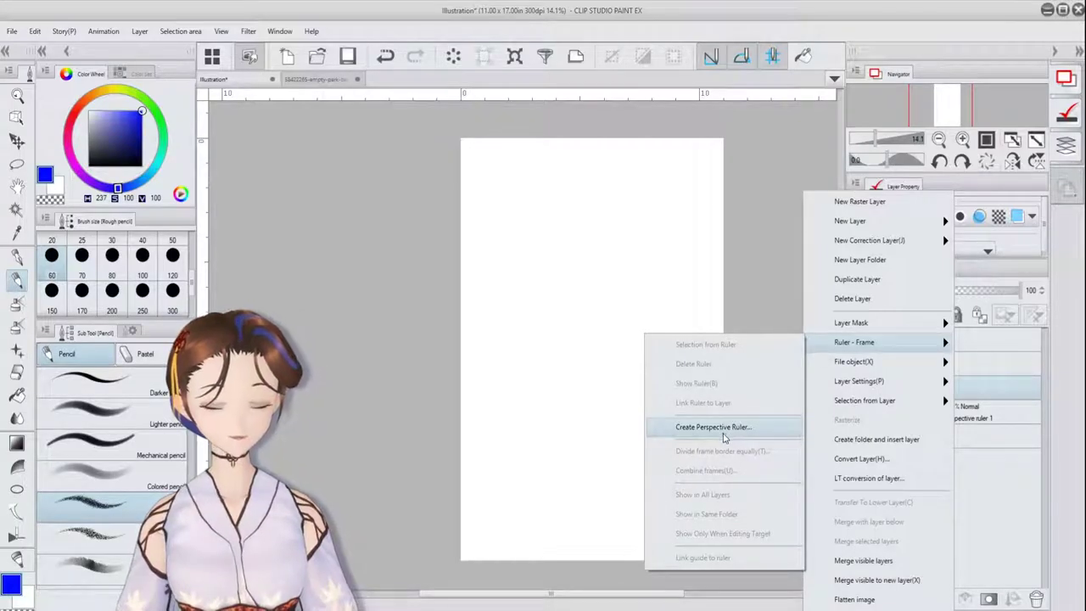
left_click(724, 431)
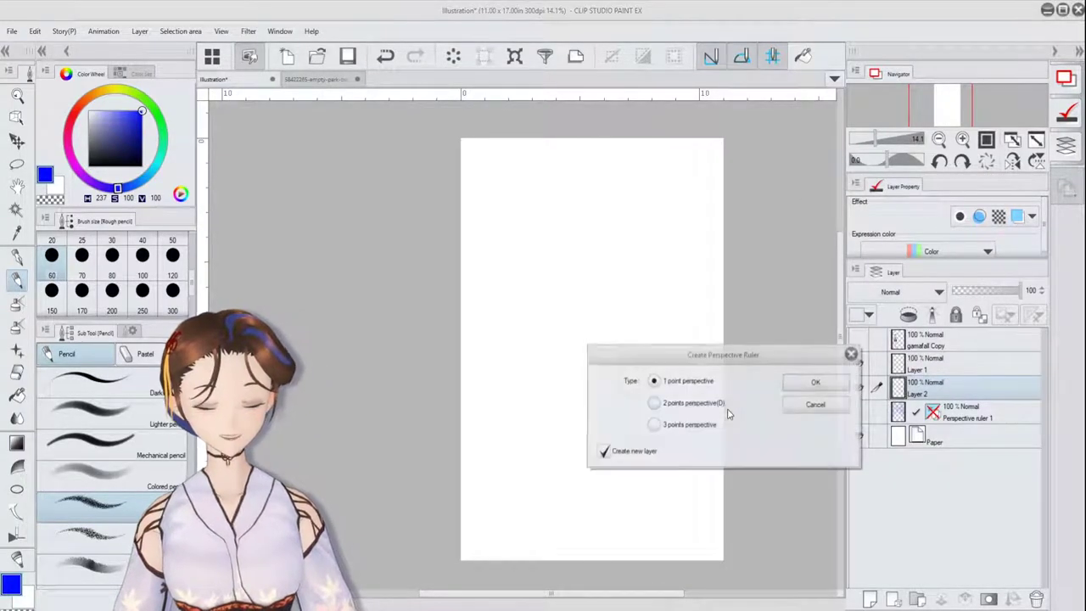
left_click(653, 403)
left_click(816, 382)
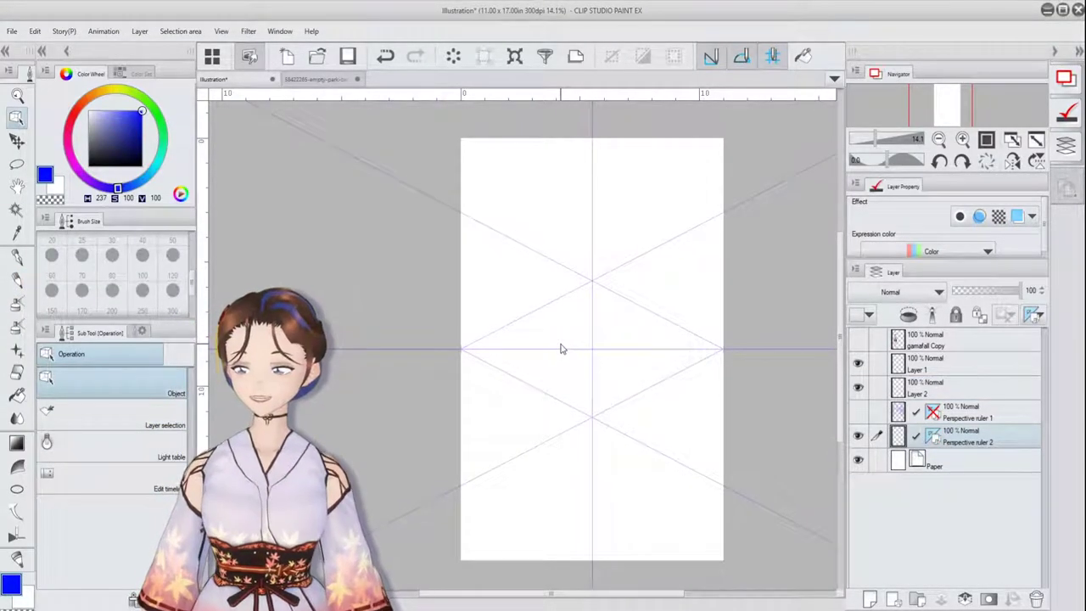
Move both vanishing points outward along the horizon beyond the page edges and widen the angles of their guide lines.
left_click(723, 349)
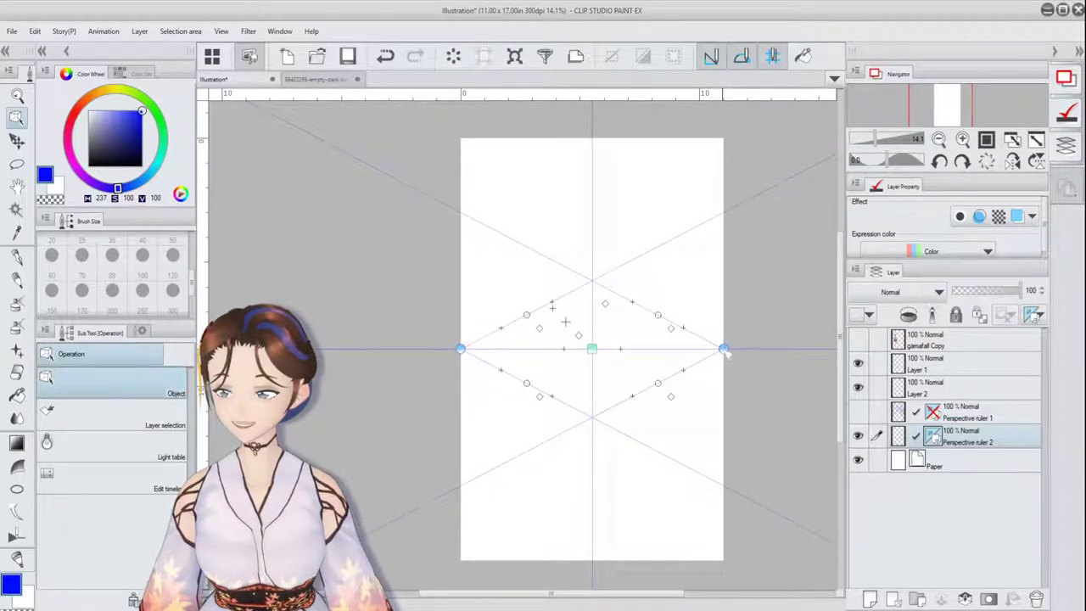
left_click_drag(723, 350, 830, 349)
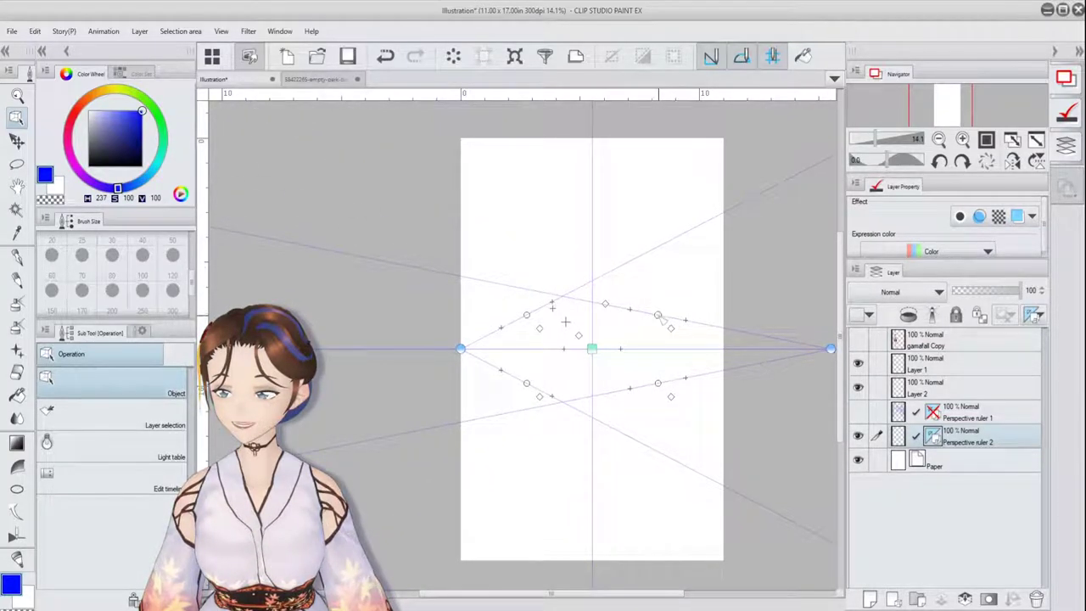
left_click_drag(658, 314, 658, 303)
left_click_drag(659, 385, 658, 389)
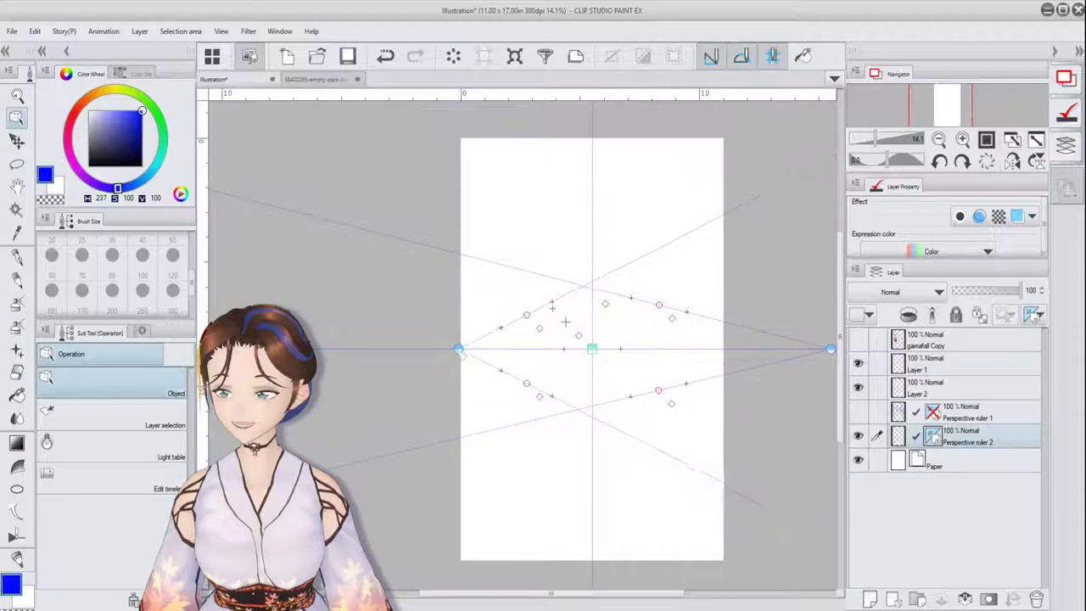
left_click_drag(460, 349, 425, 349)
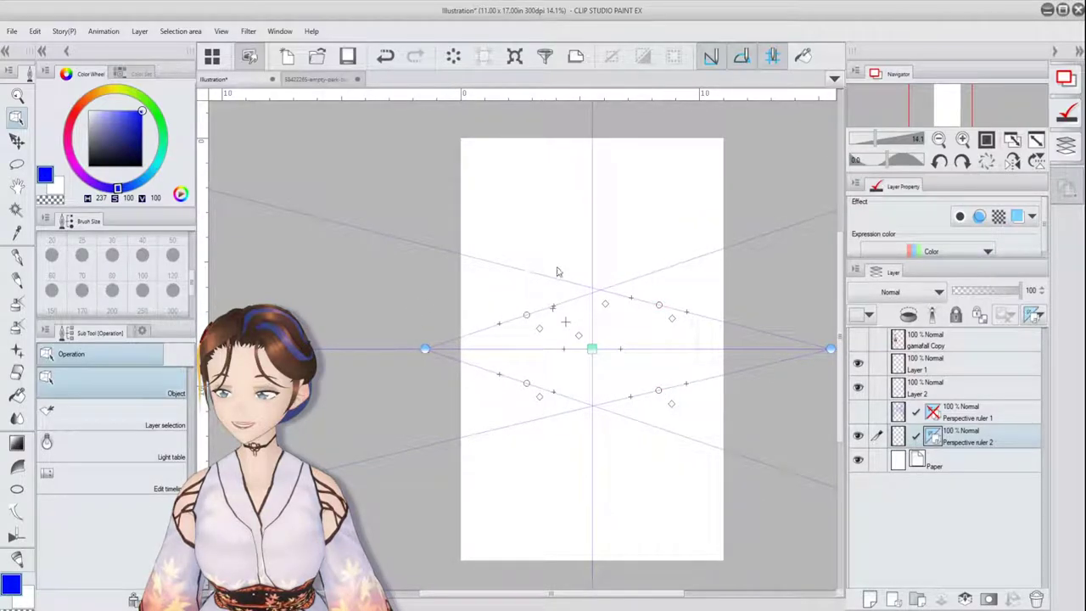
left_click_drag(527, 315, 526, 302)
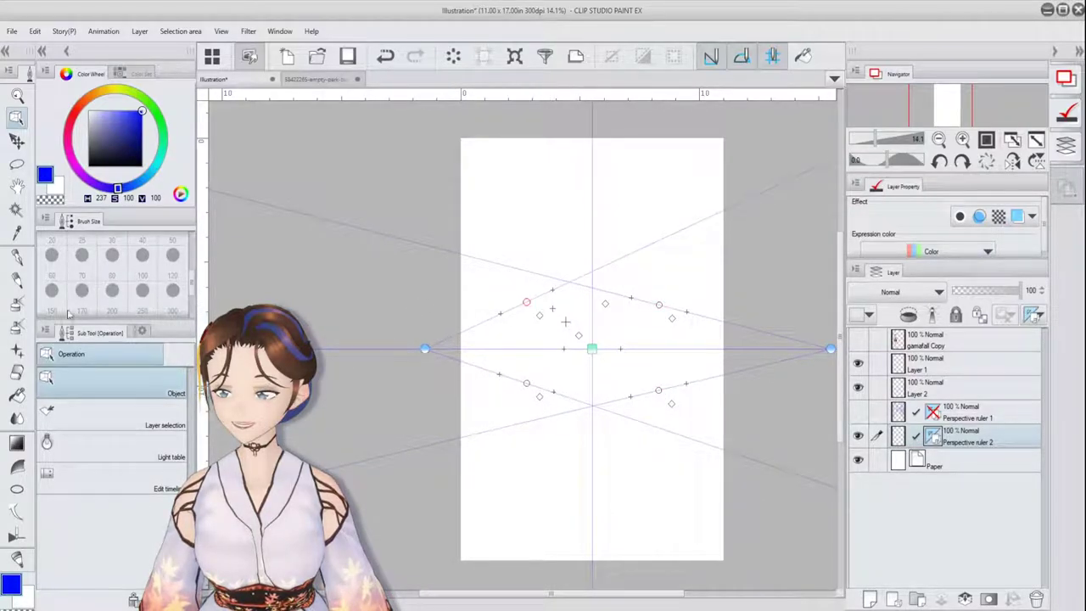
Sketch a two-sided box building on the horizon with the Rough pencil, snapping its edges to the 2-point perspective ruler.
left_click(17, 281)
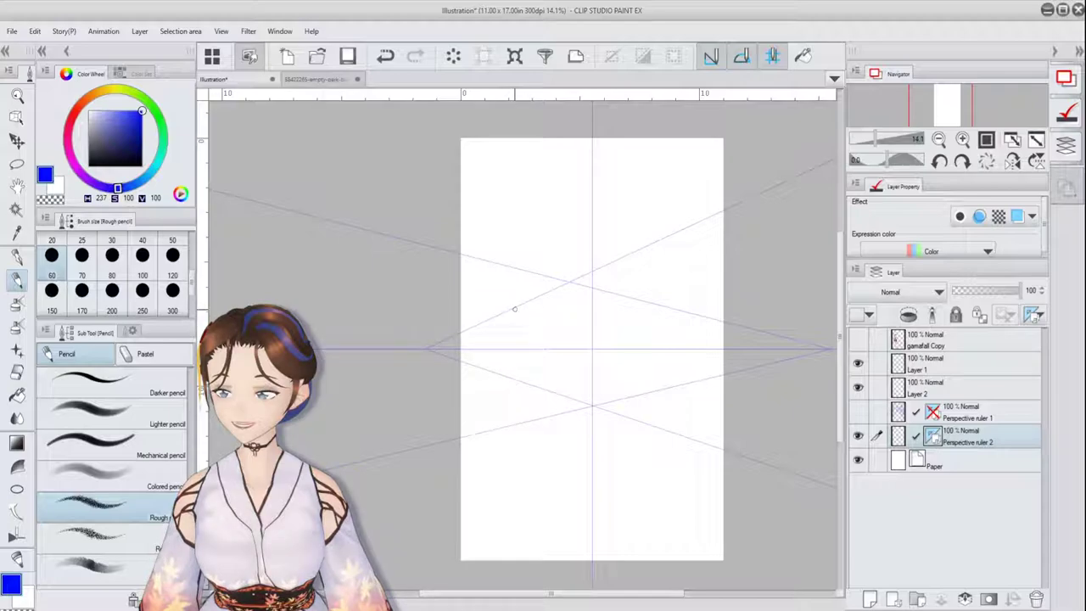
left_click_drag(515, 311, 515, 381)
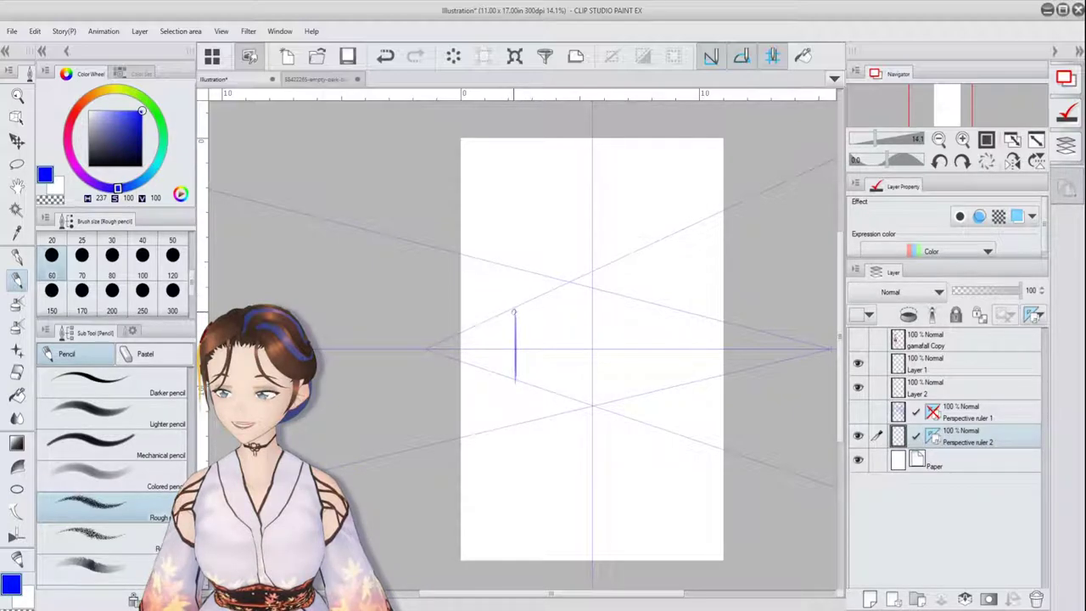
mouse_move(515, 311)
left_mouse_down()
mouse_move(543, 299)
mouse_move(554, 391)
left_mouse_up()
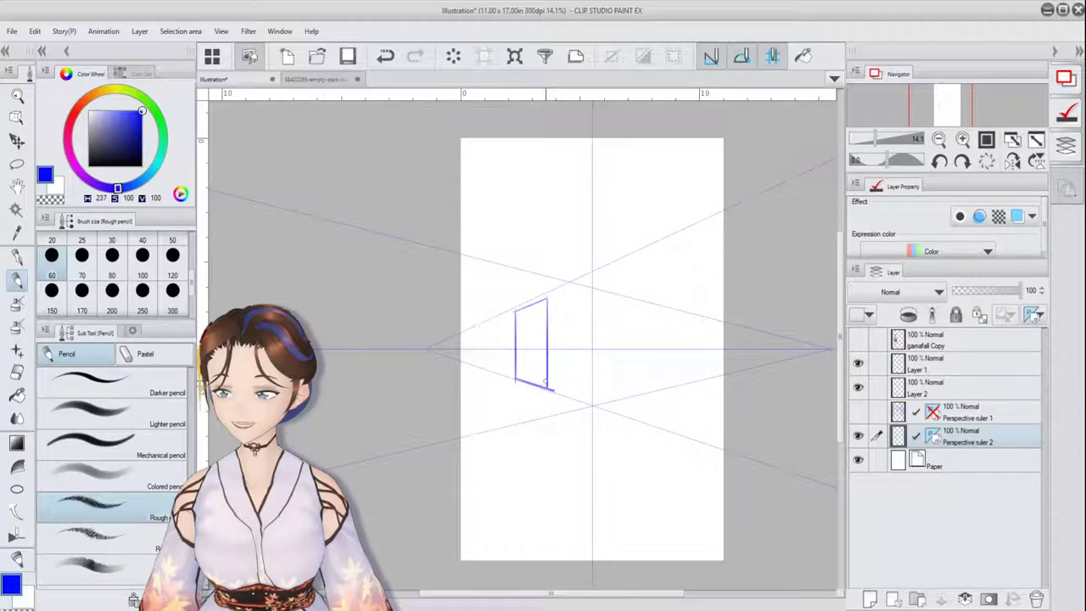
left_click_drag(547, 300, 575, 303)
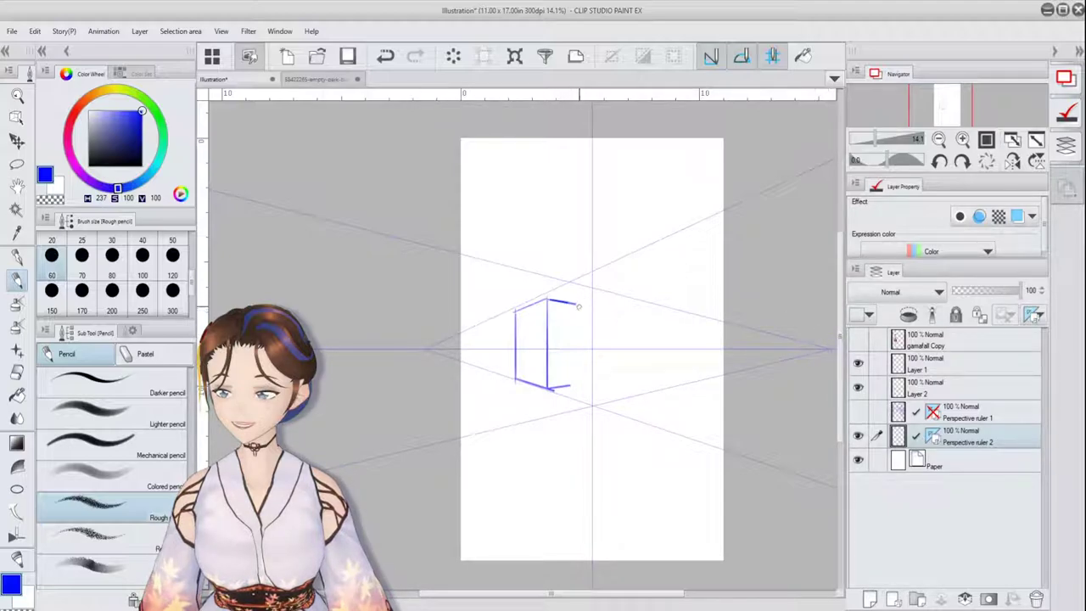
left_click_drag(578, 303, 578, 386)
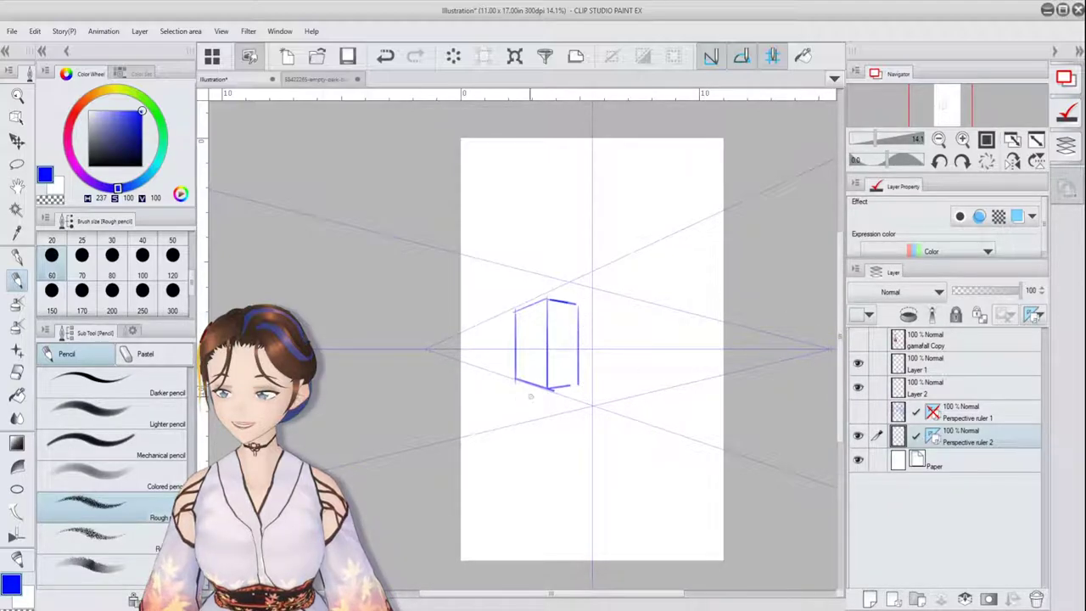
Draw two crossing streets in front of the building as pairs of lines converging on opposite vanishing points.
left_click_drag(501, 411, 684, 375)
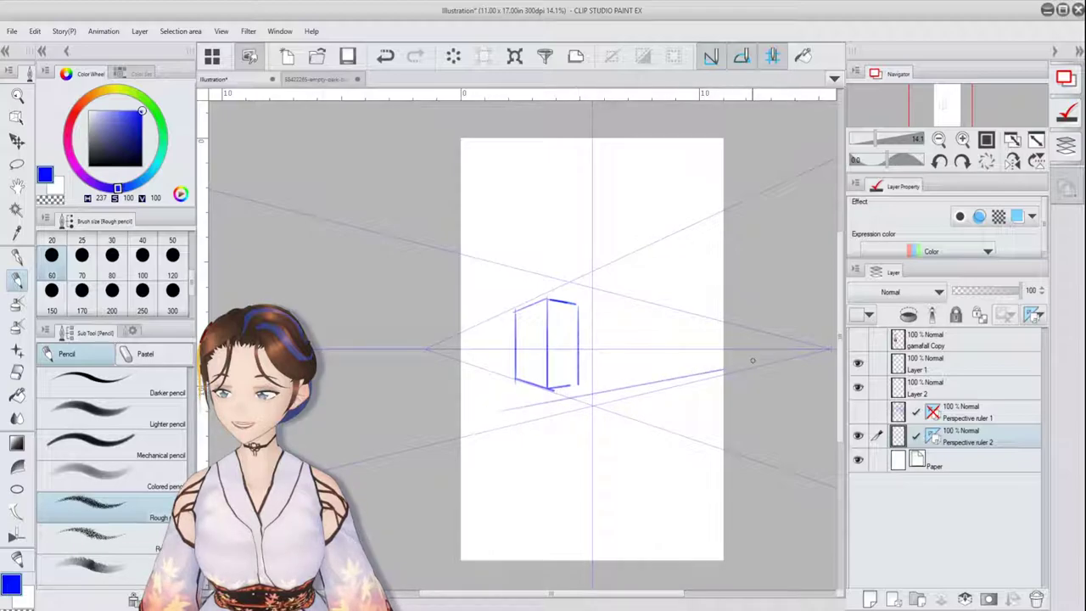
left_click_drag(516, 407, 461, 418)
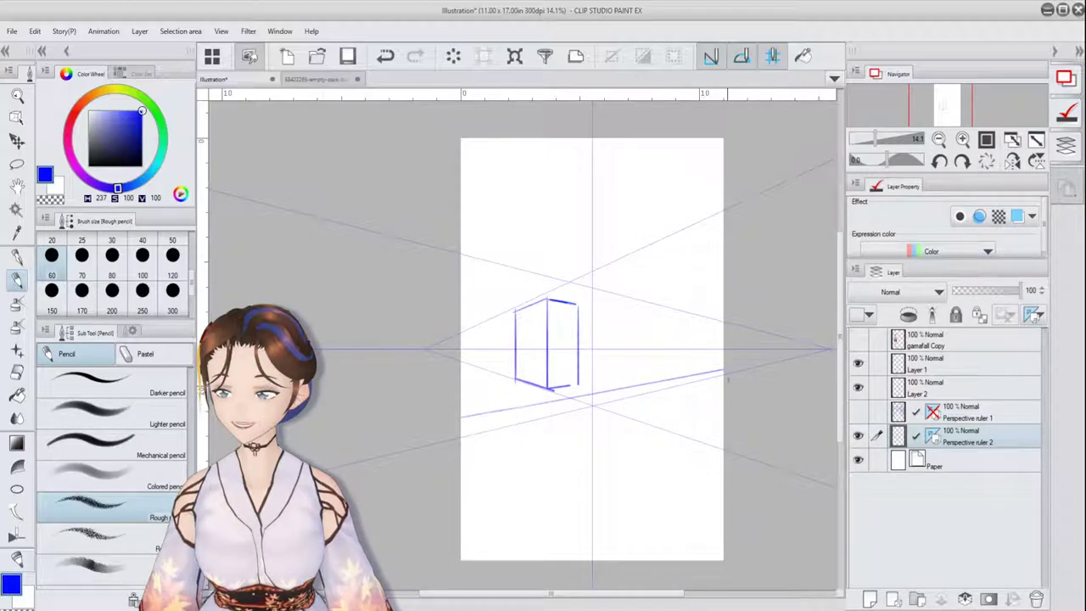
left_click_drag(730, 375, 364, 496)
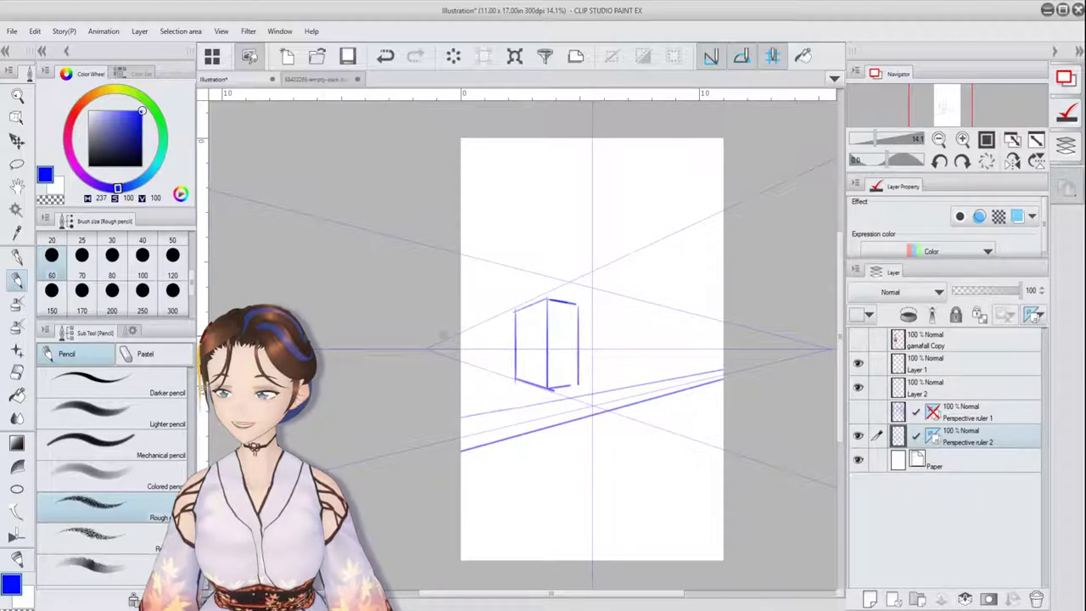
left_click_drag(459, 369, 528, 407)
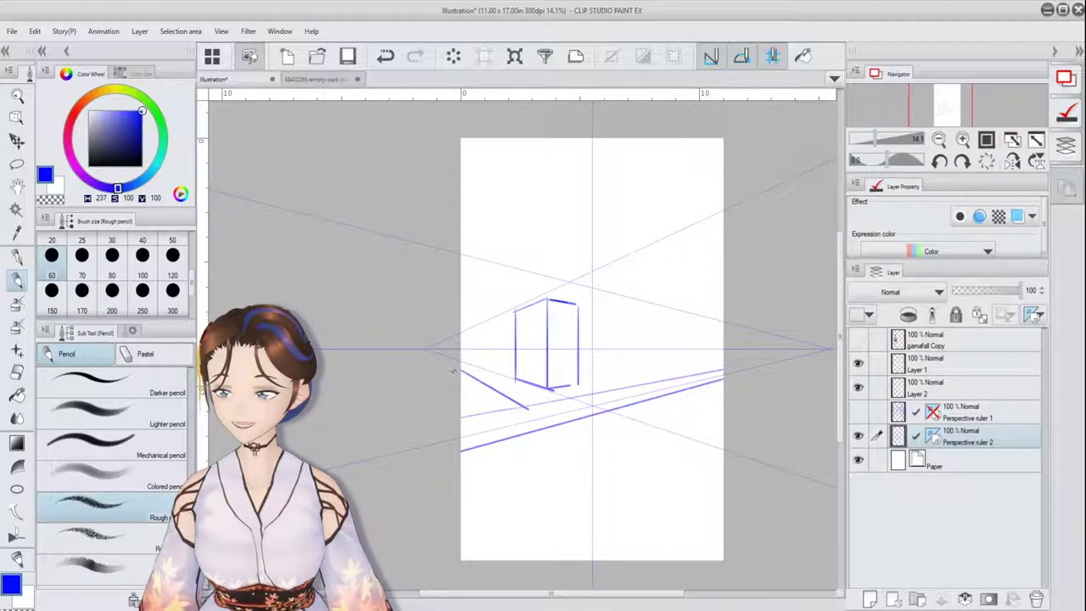
left_click_drag(456, 371, 723, 537)
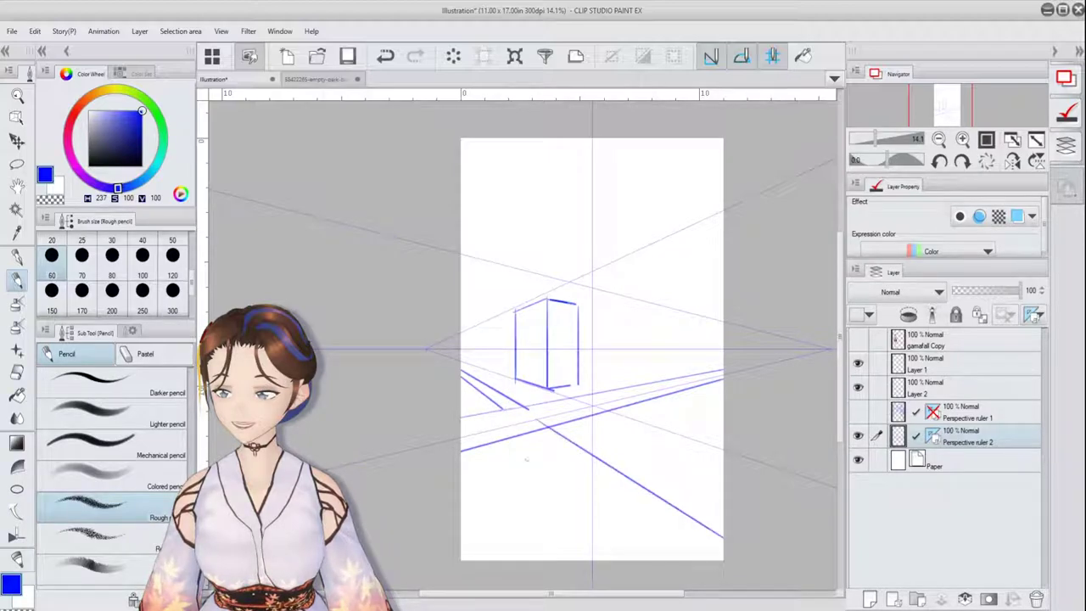
left_click_drag(536, 442, 677, 557)
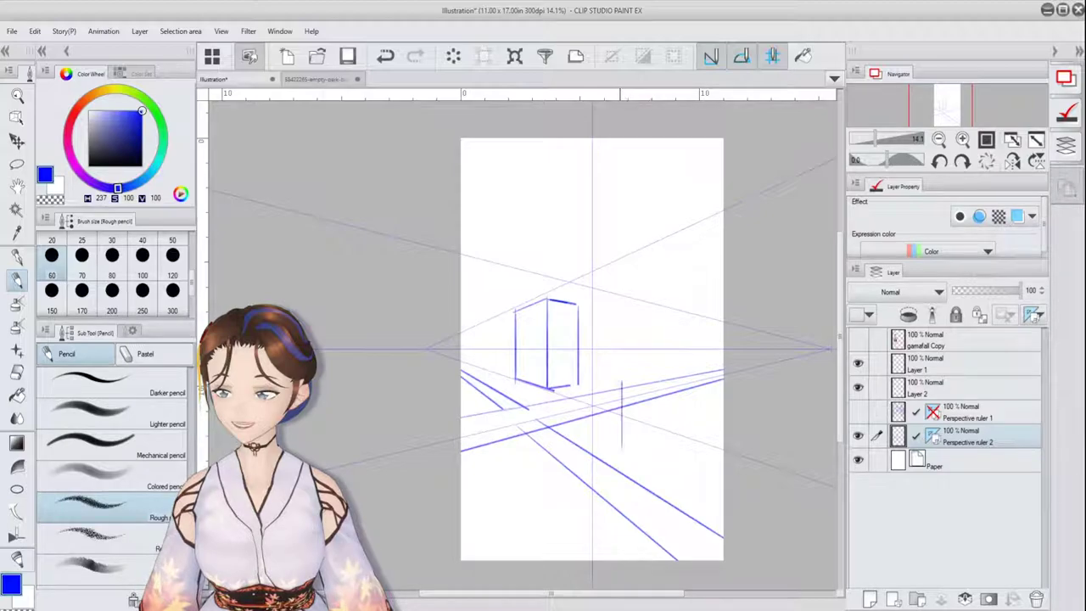
Draw a tall foreground building running off the page's right edge, with double roof lines, a mid-height ledge and a base line.
mouse_move(620, 383)
left_mouse_down()
mouse_move(607, 190)
mouse_move(684, 115)
left_mouse_up()
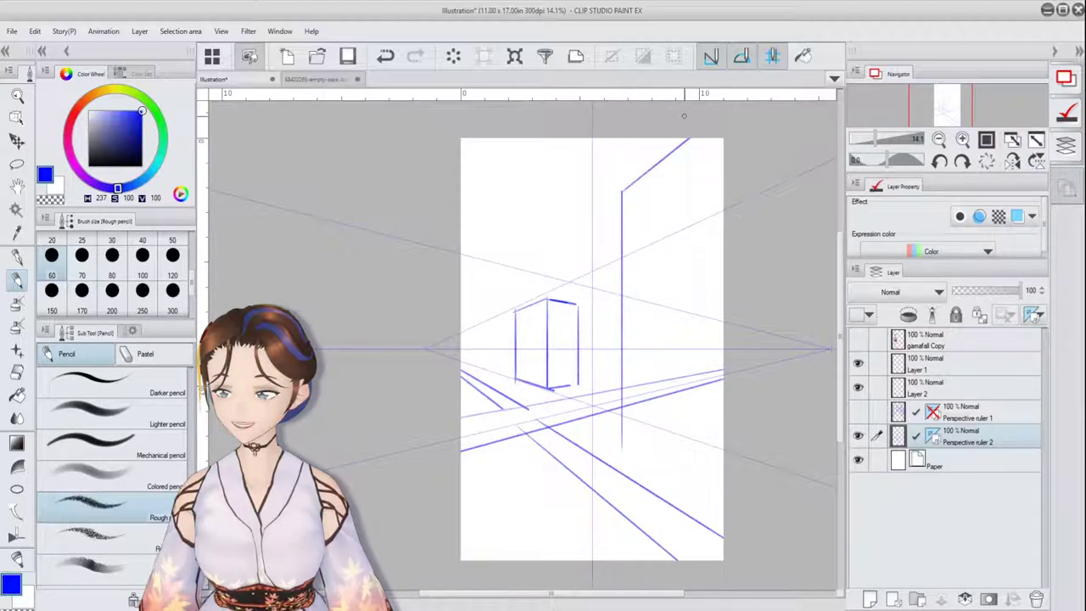
left_click_drag(622, 448, 725, 500)
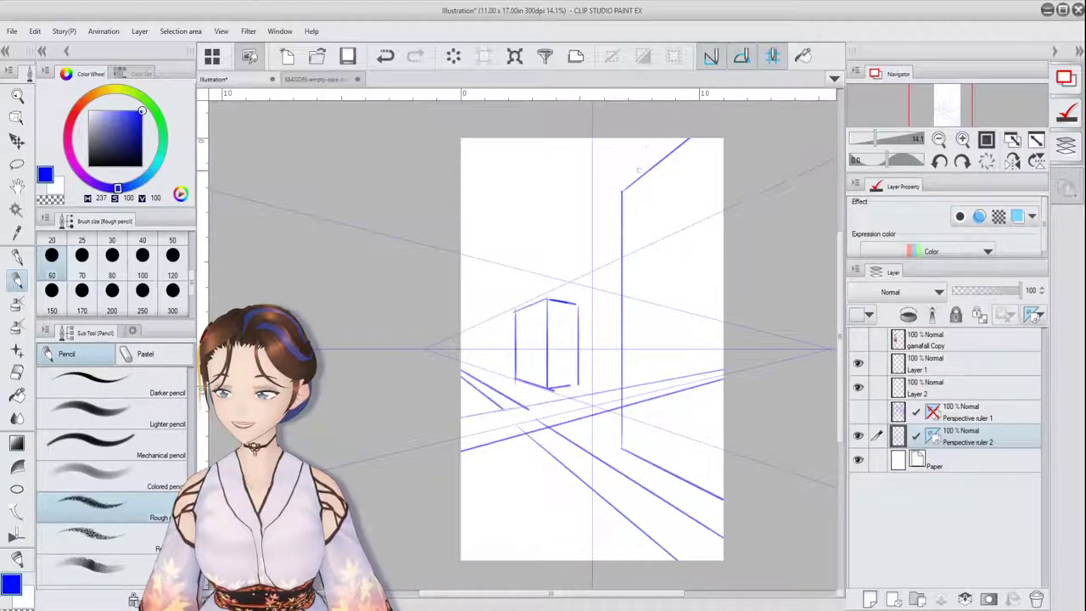
left_click_drag(624, 194, 698, 133)
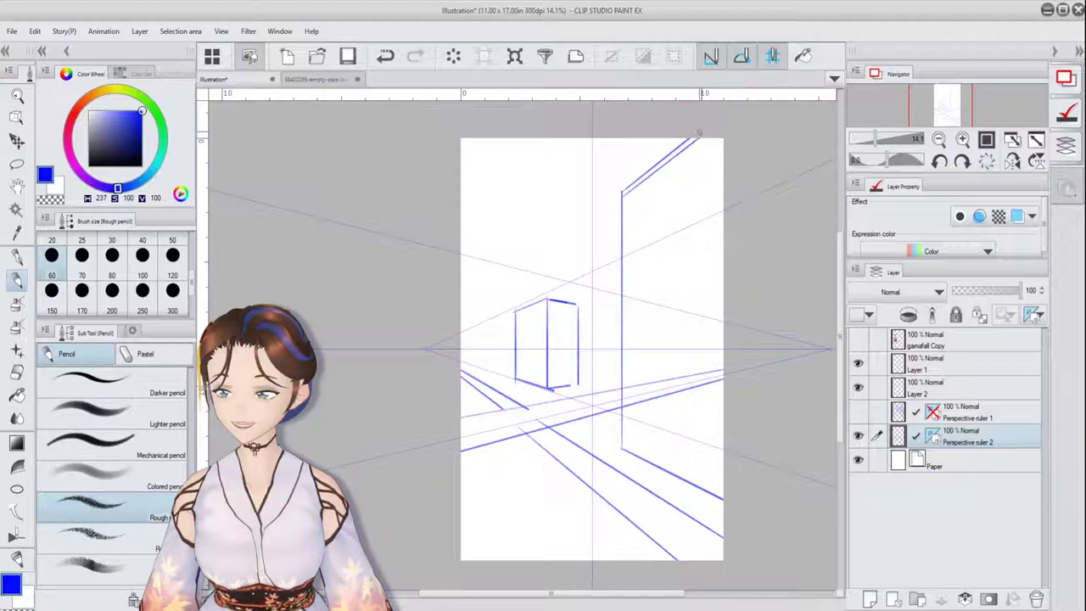
left_click_drag(624, 197, 703, 99)
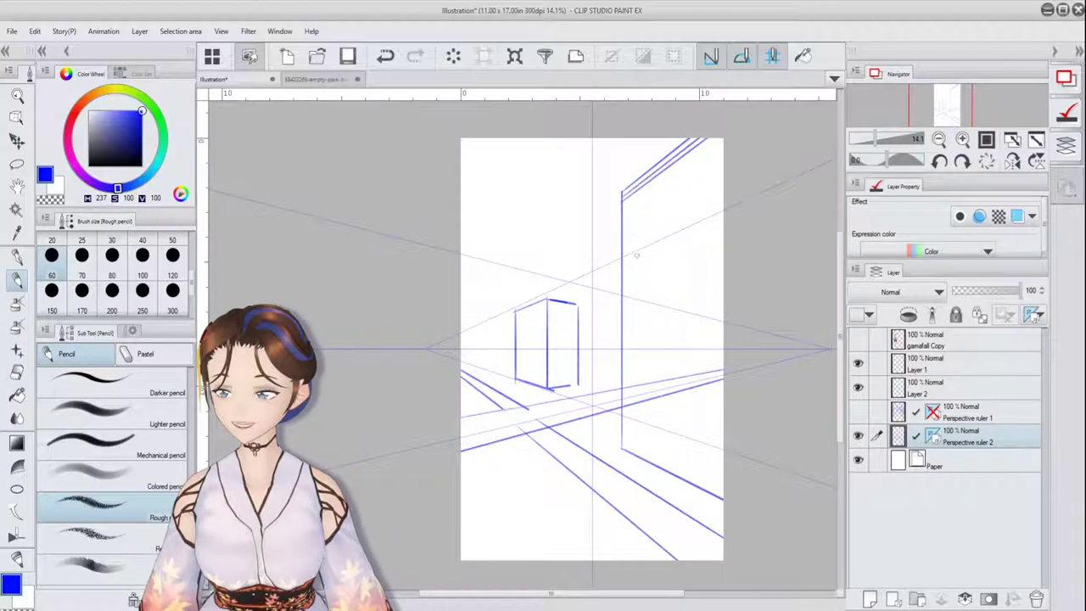
left_click_drag(622, 254, 736, 186)
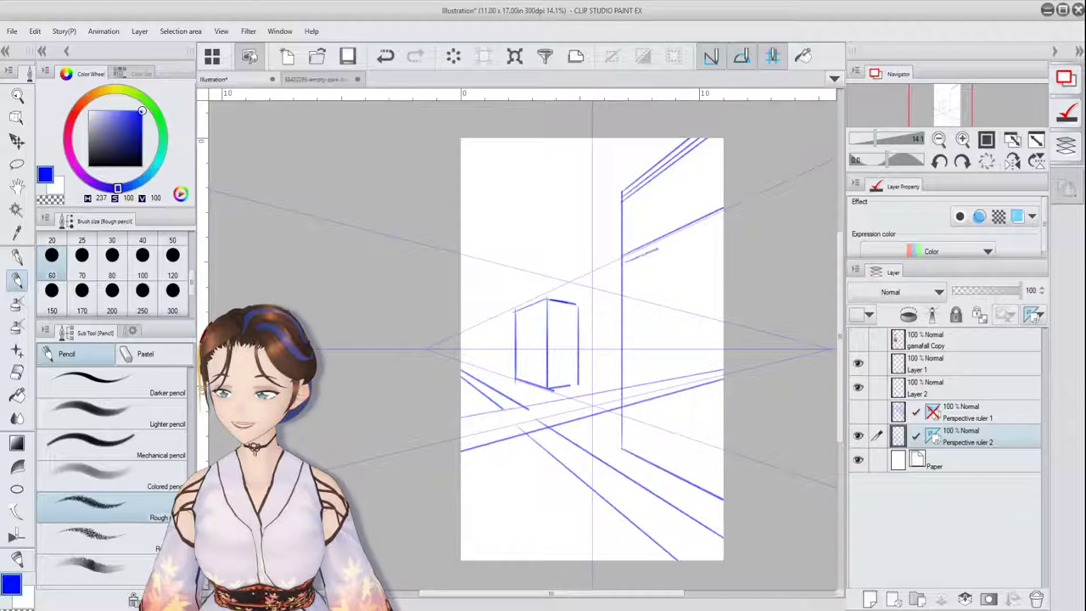
left_click_drag(658, 248, 723, 219)
mouse_move(591, 199)
left_mouse_down()
mouse_move(622, 165)
mouse_move(573, 207)
left_mouse_up()
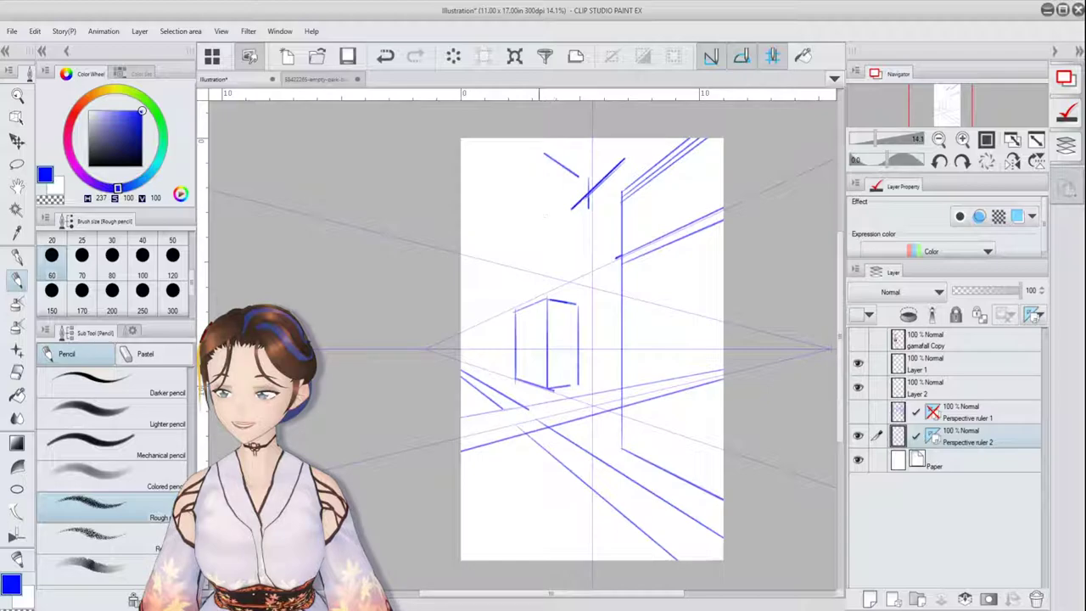
left_click_drag(543, 224, 543, 152)
left_click(386, 54)
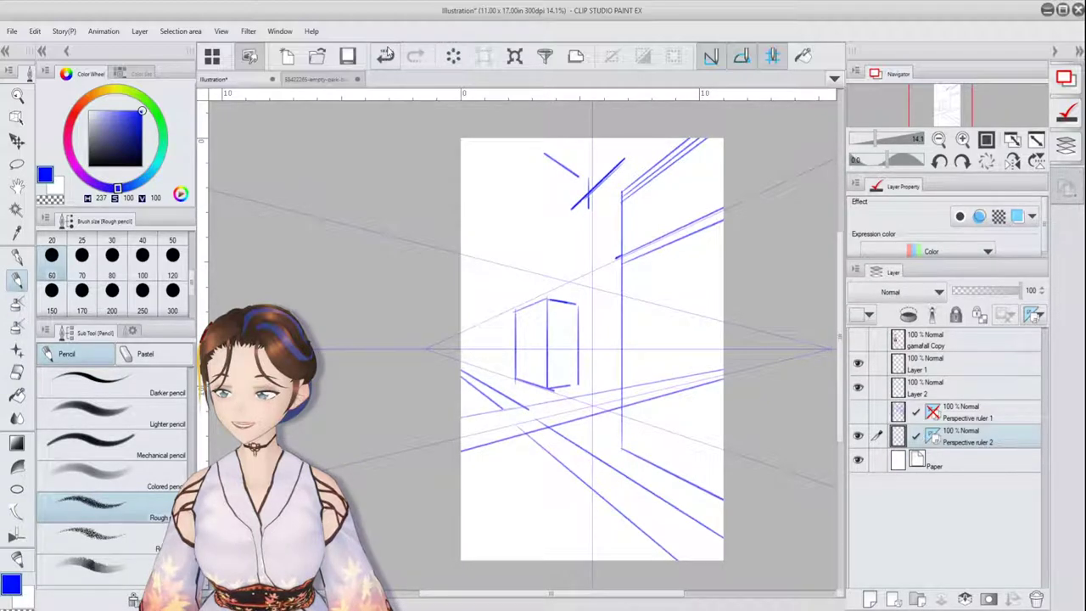
left_click(386, 56)
left_click(386, 55)
left_click(386, 55)
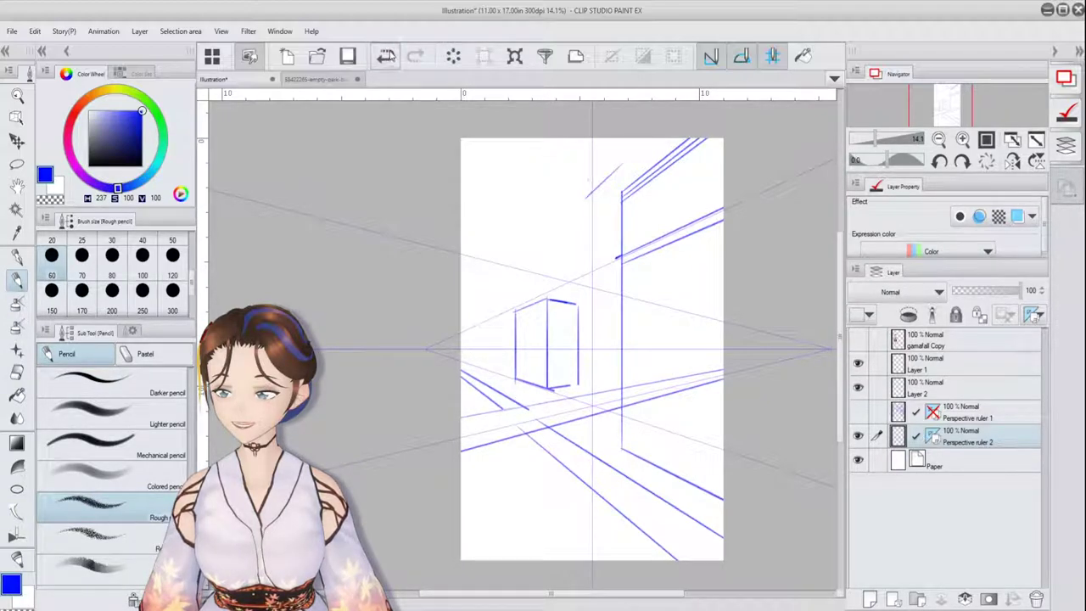
left_click(386, 55)
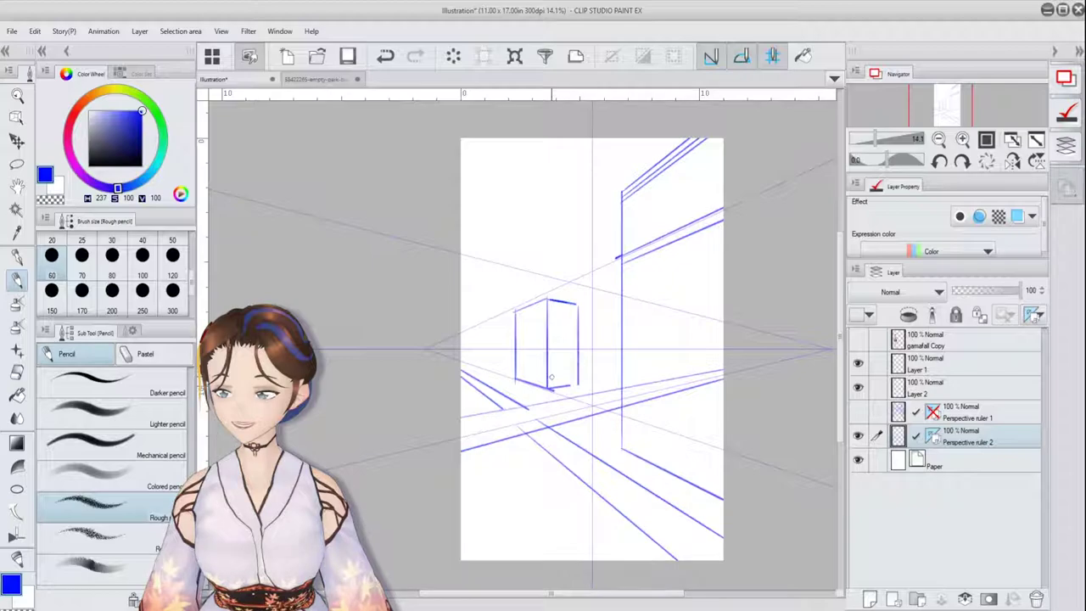
mouse_move(545, 170)
left_mouse_down()
mouse_move(544, 227)
mouse_move(565, 217)
left_mouse_up()
key("ctrl+z")
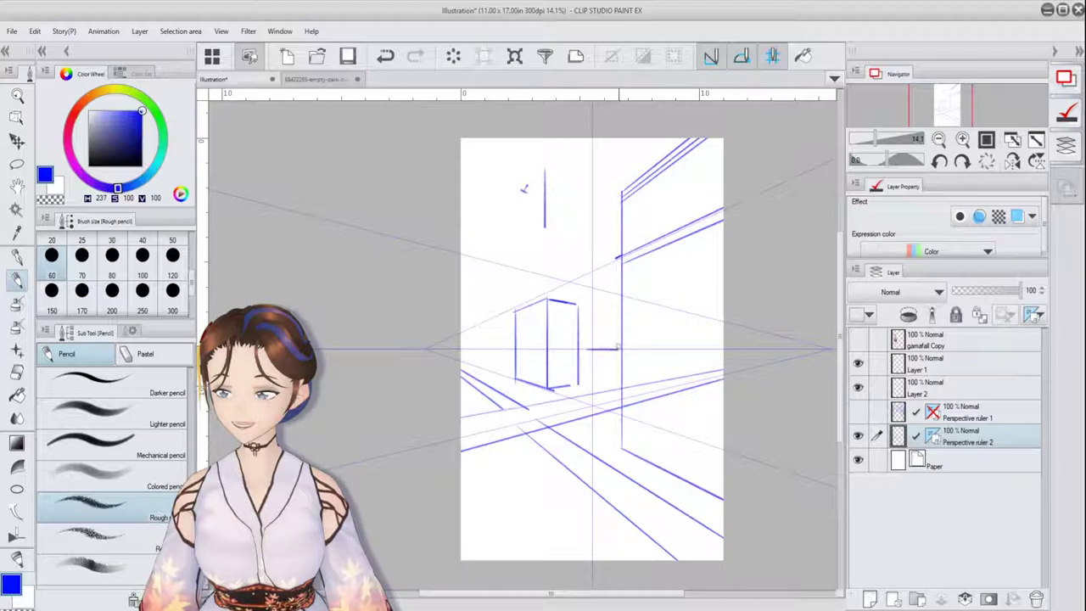
left_click(392, 57)
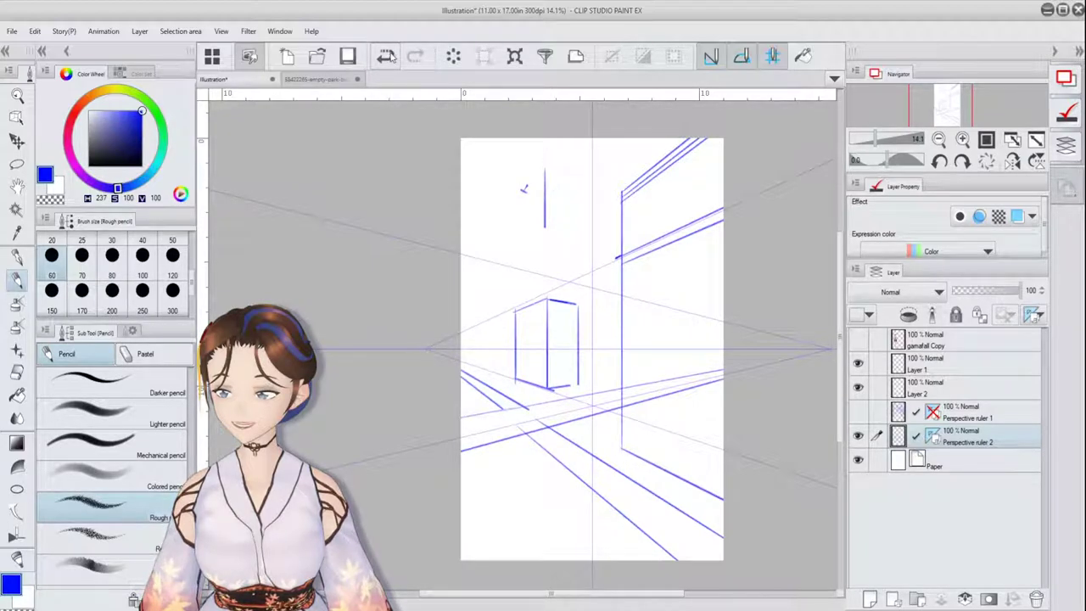
left_click(392, 57)
left_click(392, 57)
left_click(392, 57)
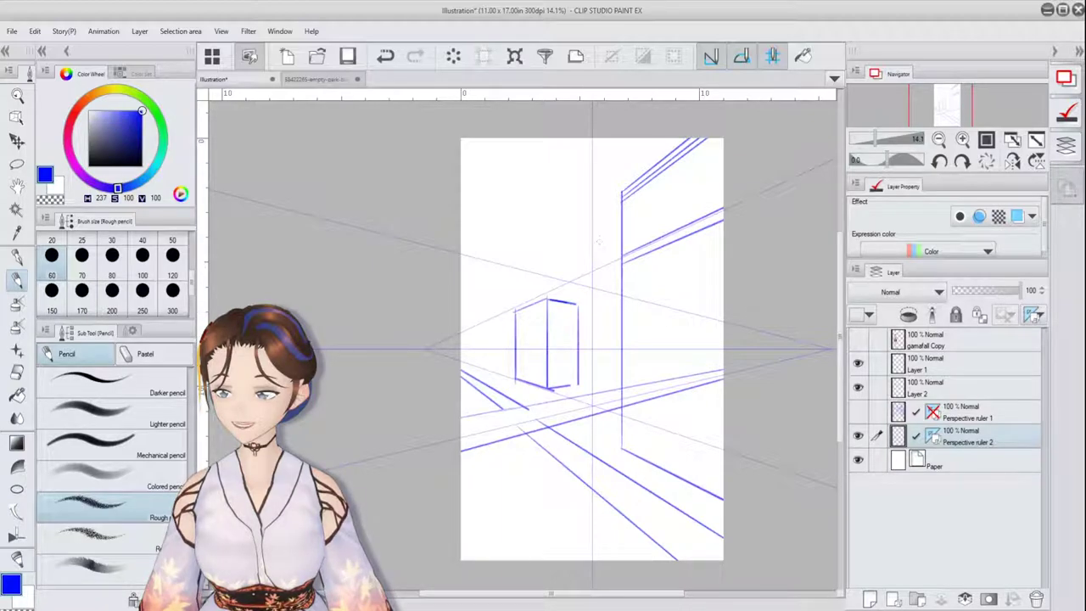
Sketch a low block and a taller stepped-roof building between the box building and the large foreground building.
left_click_drag(590, 303, 593, 382)
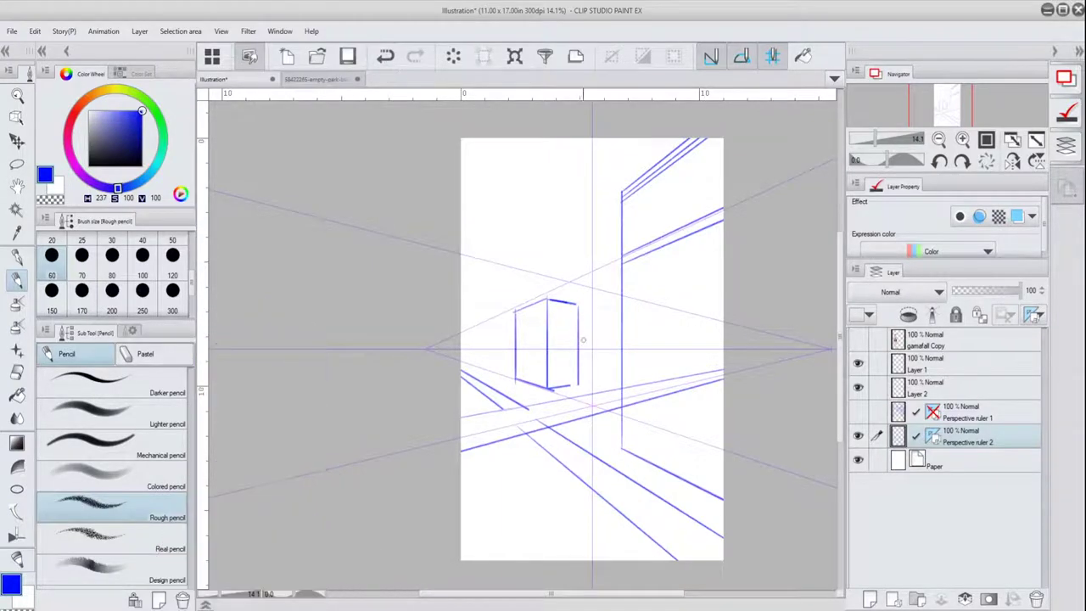
left_click_drag(582, 339, 582, 381)
left_click_drag(582, 338, 605, 338)
left_click_drag(582, 382, 605, 379)
left_click_drag(607, 376, 607, 250)
left_click_drag(608, 249, 621, 255)
left_click_drag(607, 250, 586, 261)
left_click_drag(585, 261, 586, 291)
left_click_drag(585, 291, 573, 304)
Draw another building behind the left side of the box building and add sidewalk lines along their bases.
left_click_drag(506, 297, 507, 376)
left_click_drag(507, 295, 536, 299)
left_click_drag(507, 296, 483, 312)
left_click_drag(484, 312, 485, 371)
mouse_move(564, 385)
left_mouse_down()
mouse_move(565, 371)
mouse_move(531, 373)
left_mouse_up()
left_click_drag(527, 373, 536, 372)
mouse_move(479, 369)
left_mouse_down()
mouse_move(551, 395)
mouse_move(543, 399)
left_mouse_up()
Add windows and doors to the central building and sketch a taller building at the page's left edge.
left_click_drag(537, 311, 537, 327)
left_click_drag(556, 311, 556, 327)
mouse_move(537, 334)
left_mouse_down()
mouse_move(536, 355)
mouse_move(565, 346)
left_mouse_up()
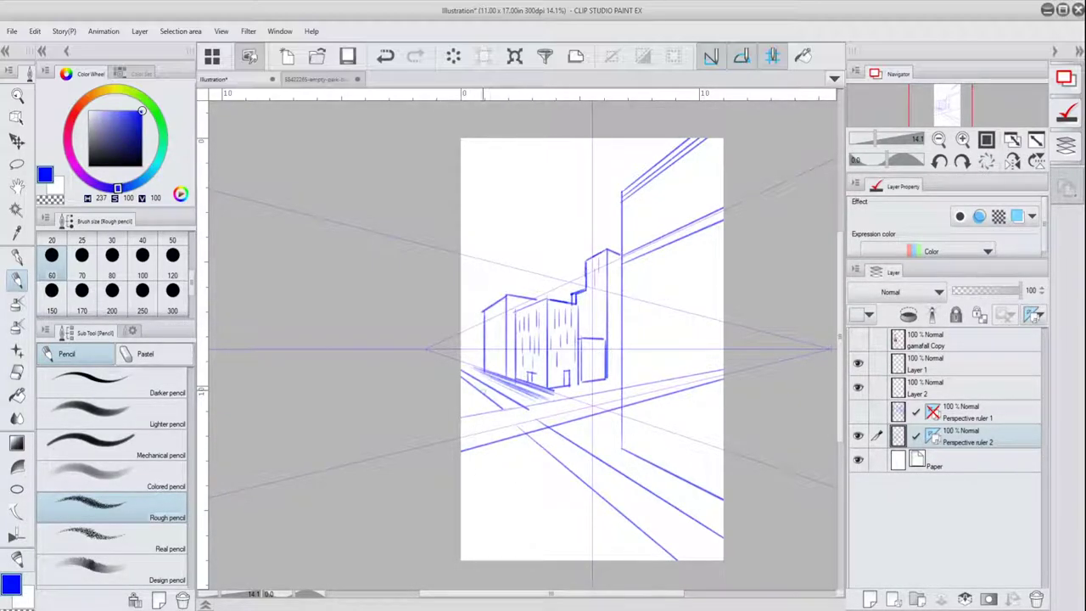
left_click_drag(485, 405, 486, 268)
left_click_drag(486, 267, 462, 261)
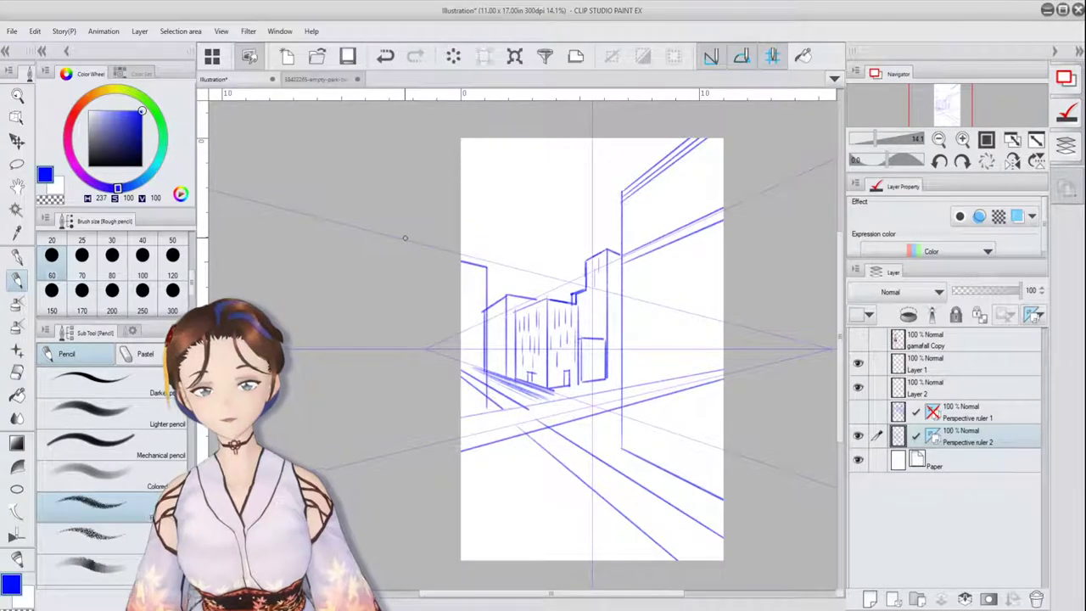
Hide the perspective ruler to view the street sketch without guide lines, and show the ruler again.
left_click(1036, 315)
left_click(974, 342)
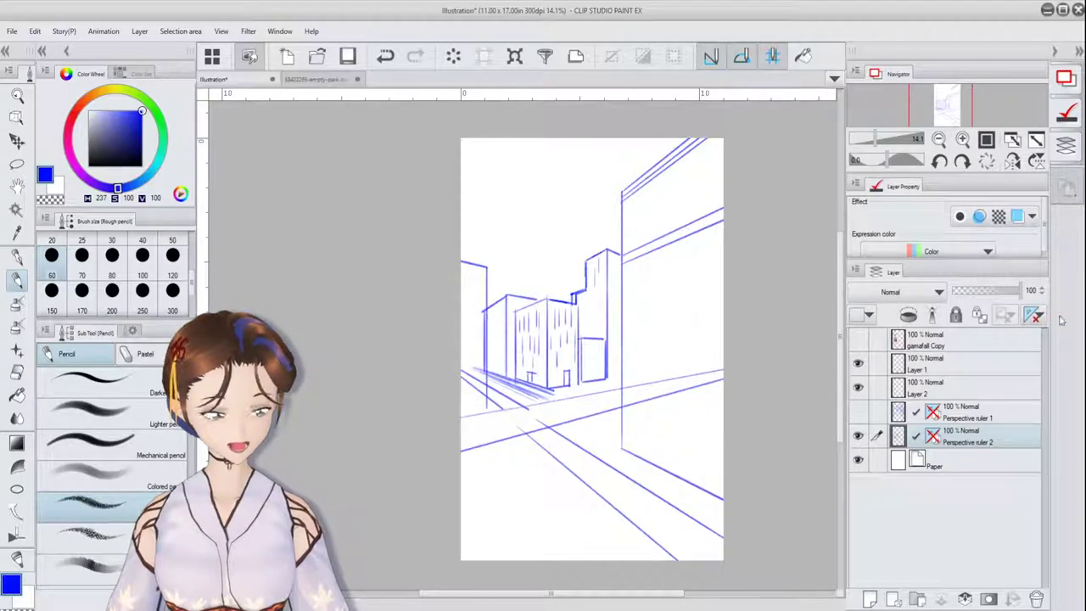
left_click(1032, 316)
left_click(975, 340)
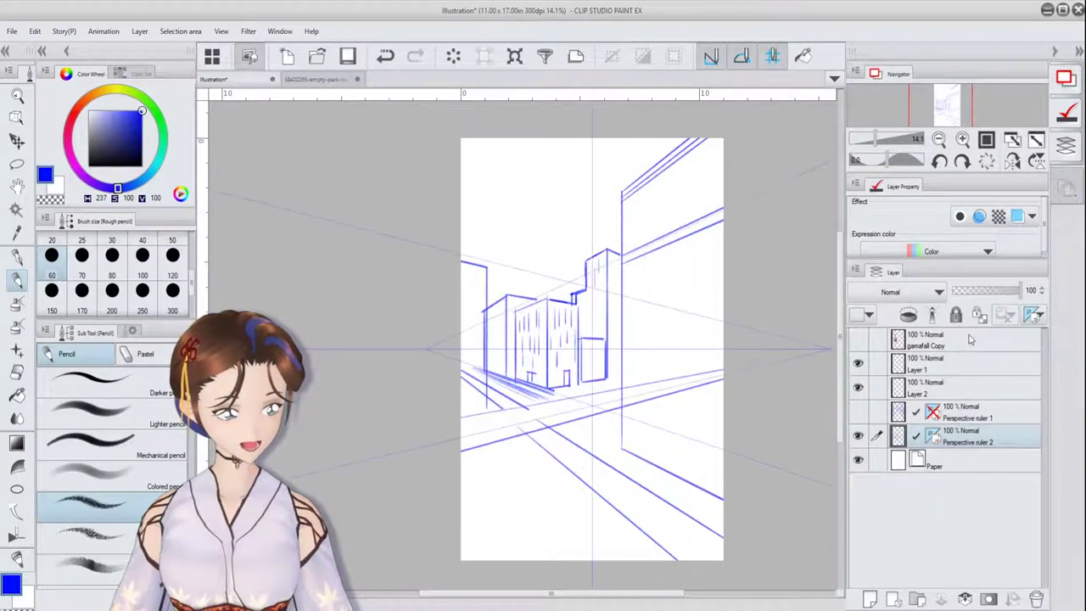
Clear the street sketch from the Perspective ruler 2 layer and move the ruler's horizon line higher on the page.
left_click(453, 56)
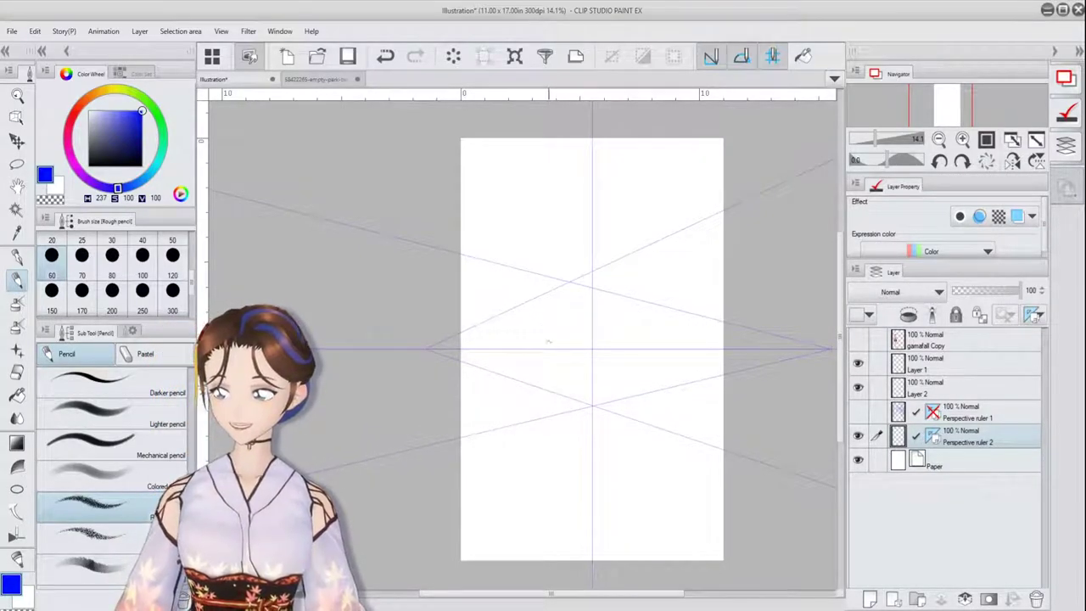
left_click(14, 123)
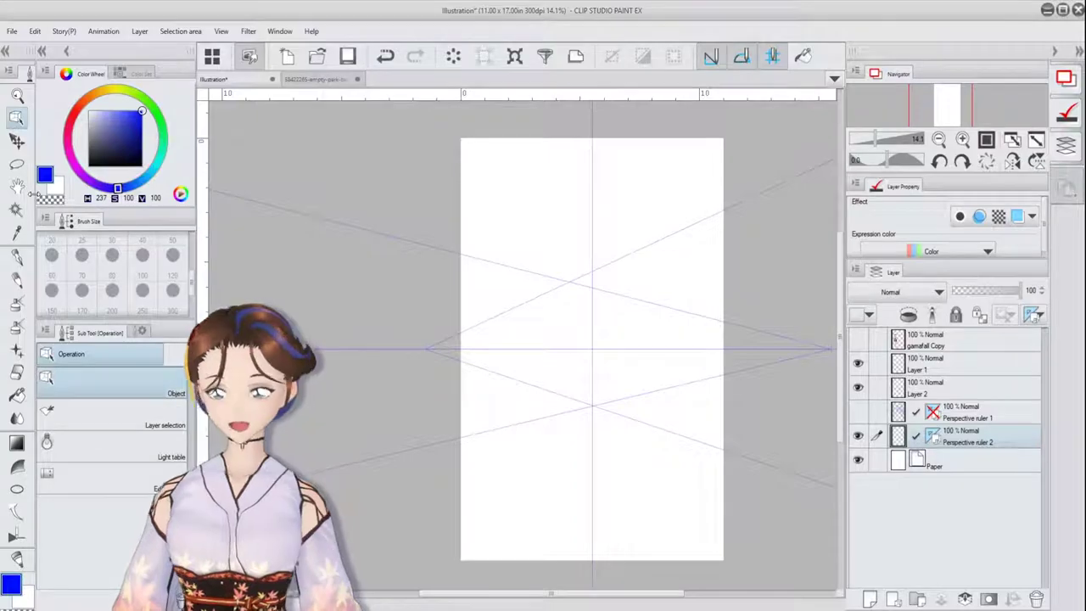
left_click(594, 354)
left_click_drag(603, 349, 592, 311)
Sketch a bed in the lower right of the page along the perspective guides, with mattress, side rail, legs and footboard.
key("p")
left_click_drag(540, 380, 602, 365)
left_click_drag(604, 365, 701, 393)
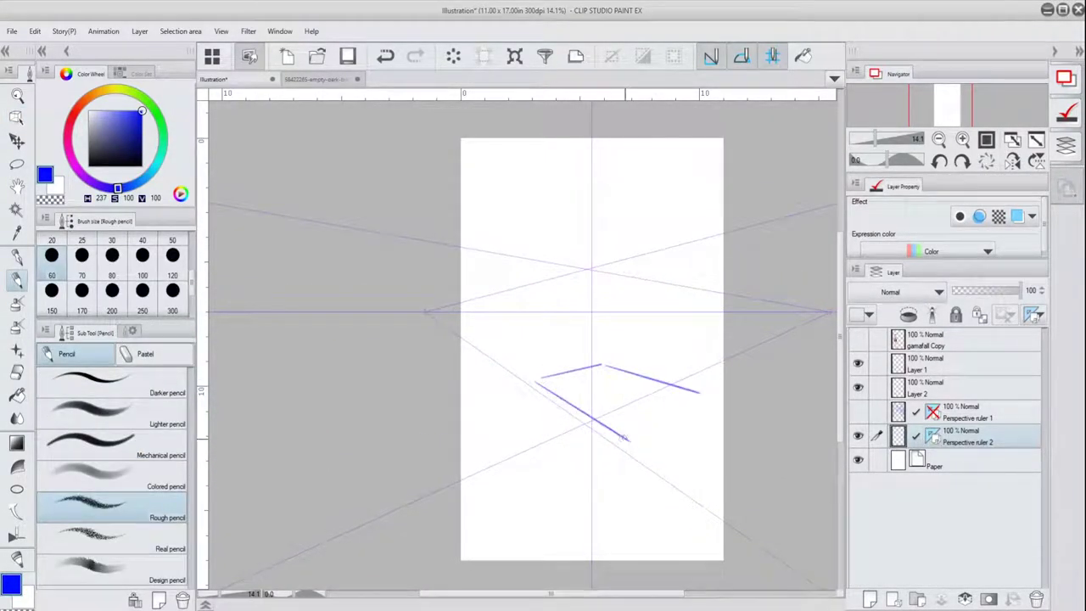
left_click_drag(536, 386, 657, 475)
left_click_drag(658, 471, 719, 433)
left_click_drag(655, 450, 656, 513)
left_click_drag(538, 399, 538, 424)
left_click_drag(657, 420, 717, 386)
mouse_move(715, 390)
left_mouse_down()
mouse_move(714, 469)
mouse_move(624, 426)
left_mouse_up()
left_click_drag(620, 438, 620, 487)
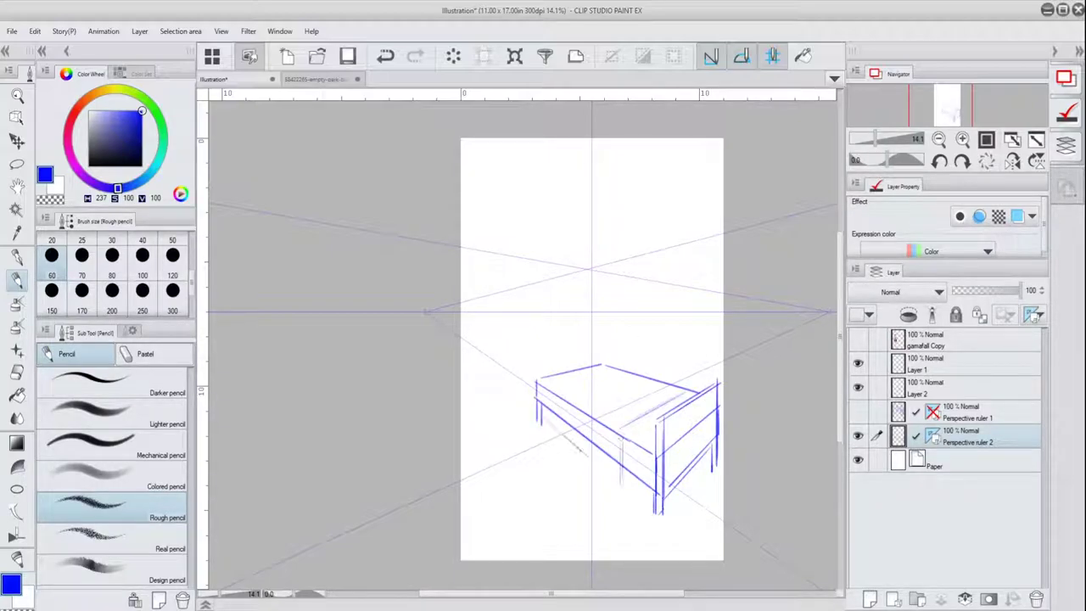
Draw a small box-shaped chest on the floor in front of the bed in 2-point perspective.
mouse_move(551, 465)
left_mouse_down()
mouse_move(604, 442)
mouse_move(625, 459)
left_mouse_up()
mouse_move(553, 468)
left_mouse_down()
mouse_move(577, 506)
mouse_move(618, 481)
left_mouse_up()
mouse_move(579, 501)
left_mouse_down()
mouse_move(580, 524)
mouse_move(619, 501)
left_mouse_up()
left_click_drag(553, 480, 577, 528)
left_click_drag(575, 505, 582, 531)
Draw a two-door wardrobe with handles against the room's left wall.
left_click_drag(486, 367, 521, 362)
left_click_drag(462, 252, 514, 263)
left_click_drag(514, 265, 514, 360)
left_click_drag(489, 265, 489, 365)
left_click_drag(483, 307, 483, 326)
Draw the floor lines of both walls and a tall narrow cabinet shape in the room's back corner.
left_click_drag(521, 338, 577, 335)
mouse_move(570, 280)
left_mouse_down()
mouse_move(569, 337)
mouse_move(598, 338)
left_mouse_up()
left_click_drag(600, 332, 723, 345)
Sketch a desk with a drawer section against the right wall behind the bed and rough in objects on top.
left_click_drag(639, 354, 723, 370)
mouse_move(640, 313)
left_mouse_down()
mouse_move(639, 352)
mouse_move(723, 314)
left_mouse_up()
left_click_drag(656, 316, 657, 356)
left_click_drag(659, 336, 701, 341)
left_click_drag(701, 339, 701, 370)
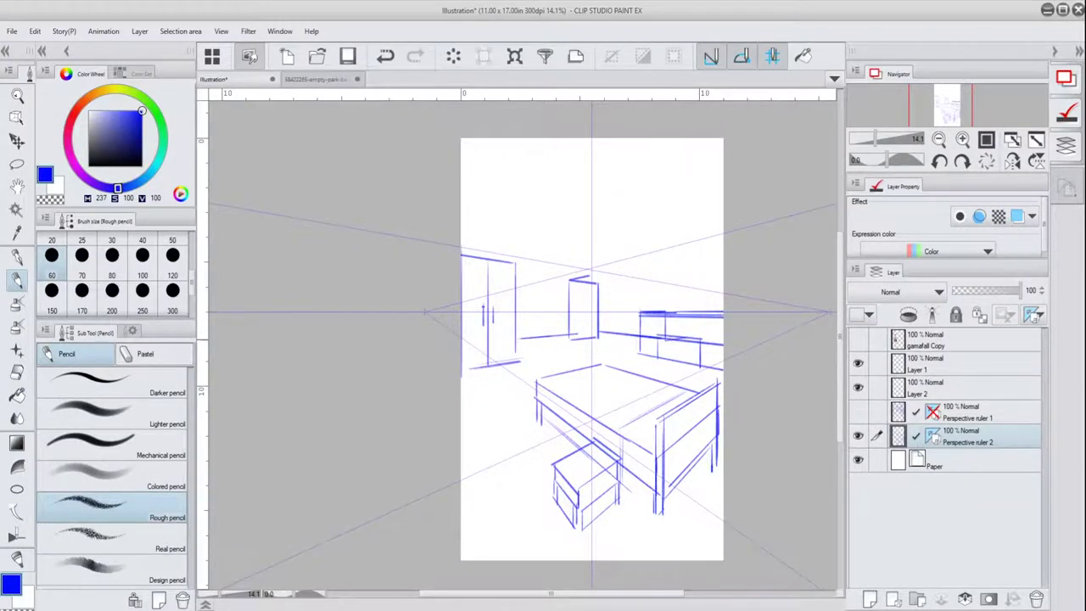
left_click_drag(684, 304, 684, 319)
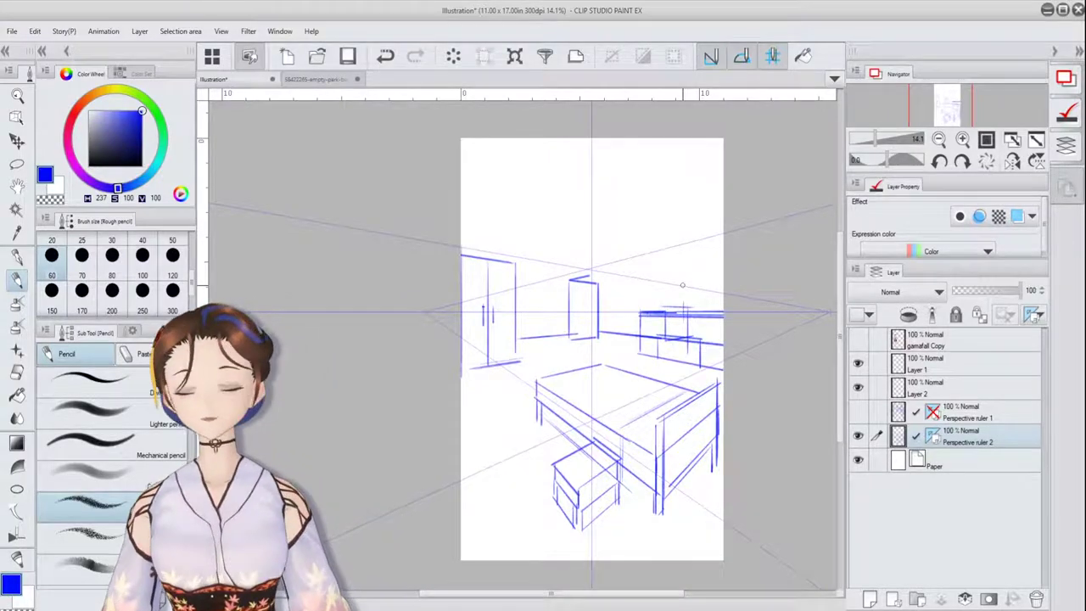
mouse_move(662, 297)
left_mouse_down()
mouse_move(701, 299)
mouse_move(632, 293)
mouse_move(660, 333)
left_mouse_up()
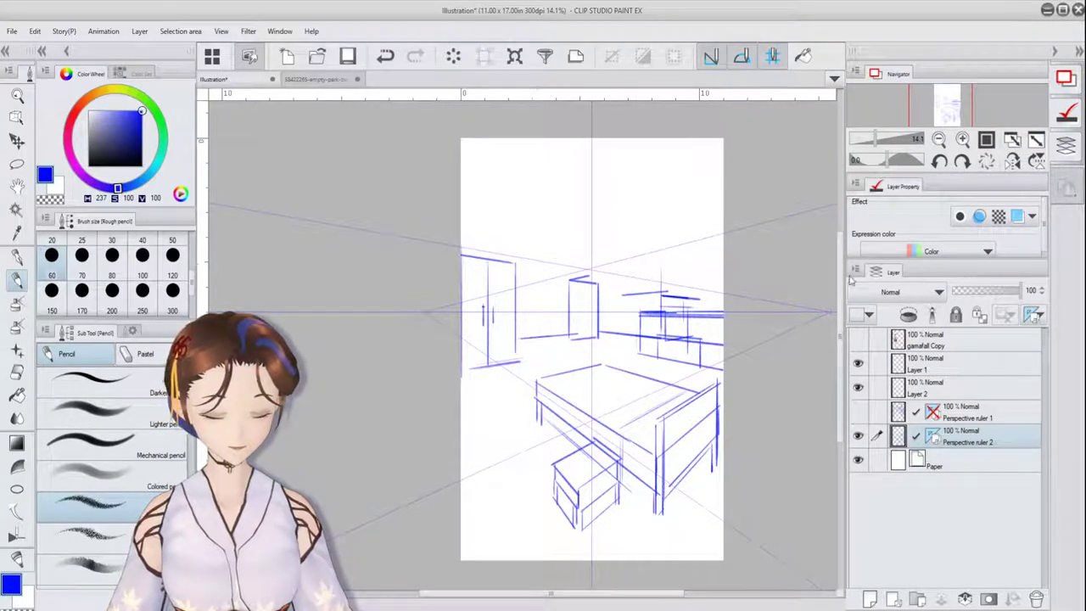
Hide the Perspective ruler 2 layer and create a 3-point perspective ruler on a new layer.
left_click(858, 436)
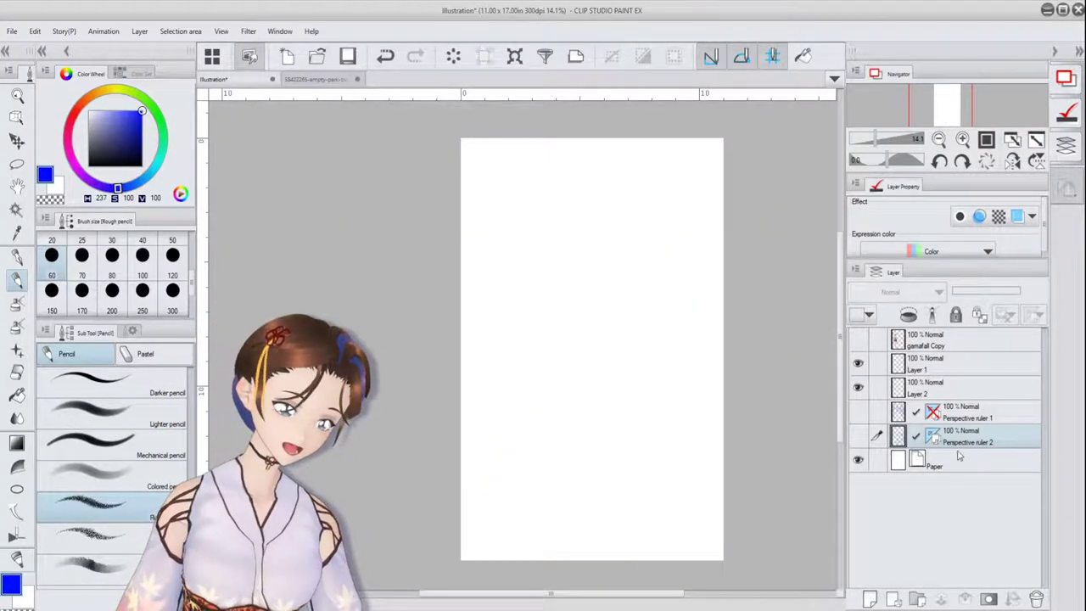
right_click(962, 439)
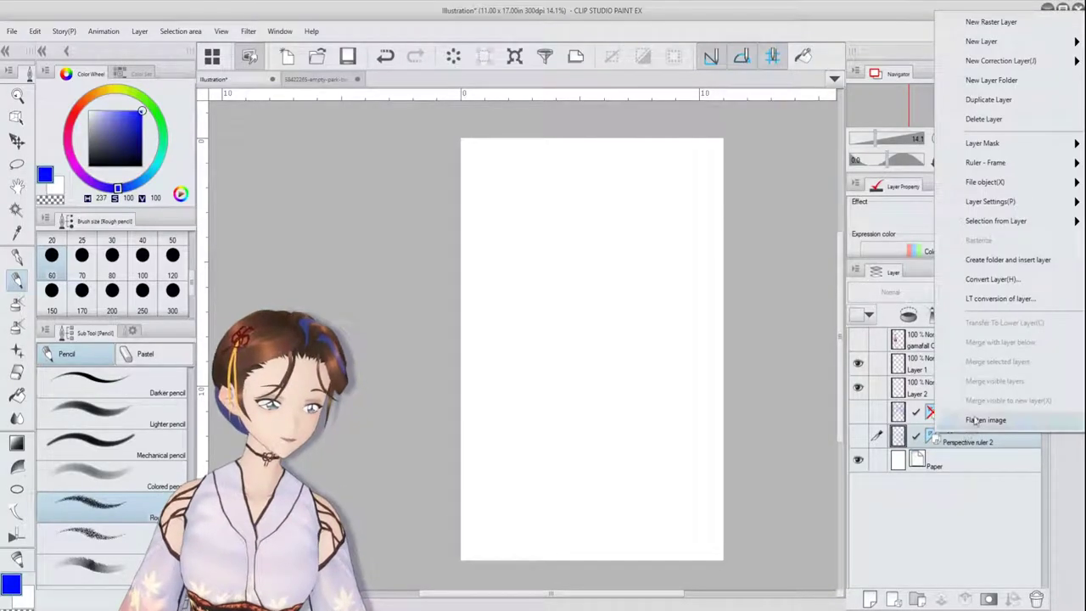
mouse_move(1014, 221)
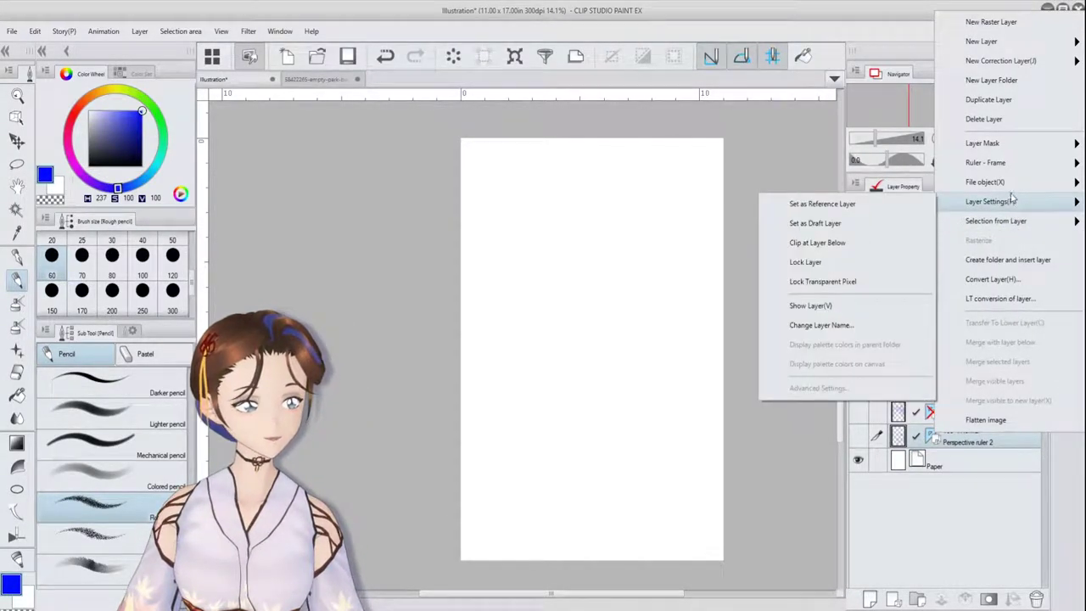
mouse_move(1005, 163)
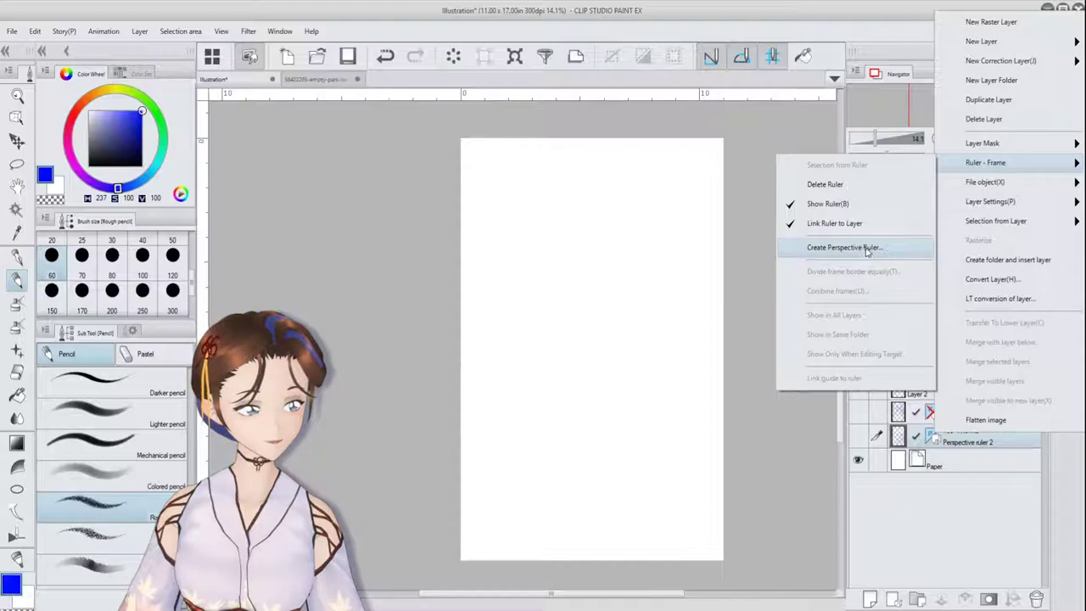
left_click(861, 248)
left_click(816, 384)
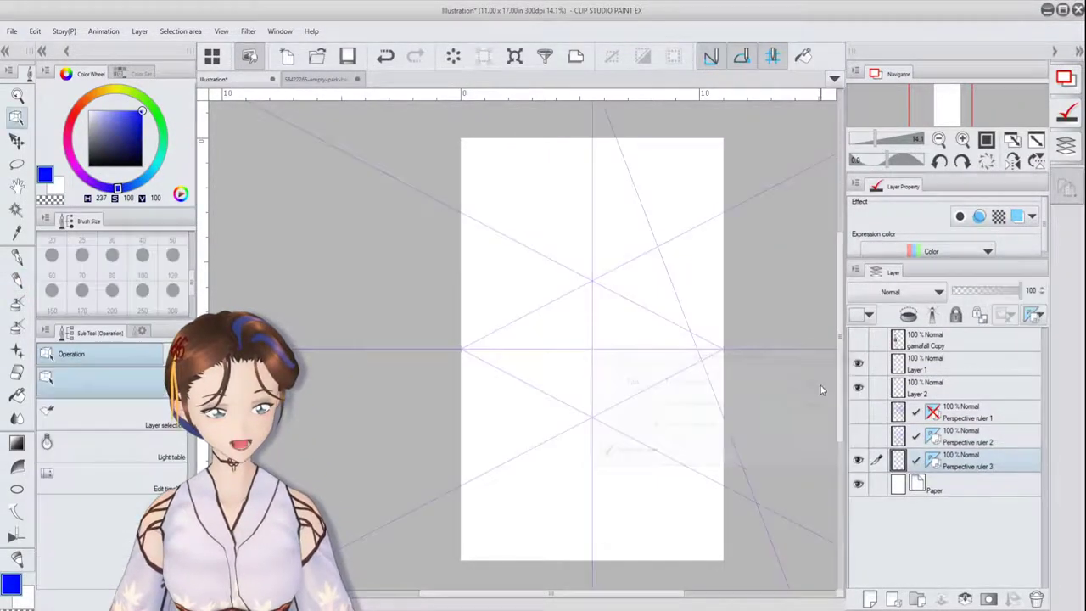
Move the upper vanishing point inside the page, shift the right one outward, and widen the side points' guide lines.
left_click(938, 140)
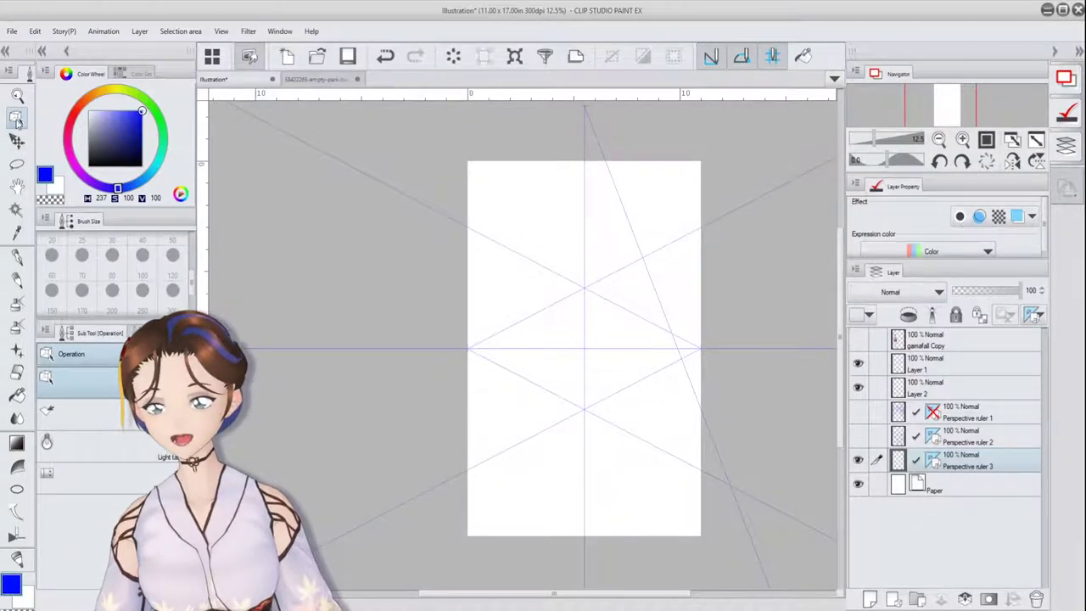
left_click(589, 119)
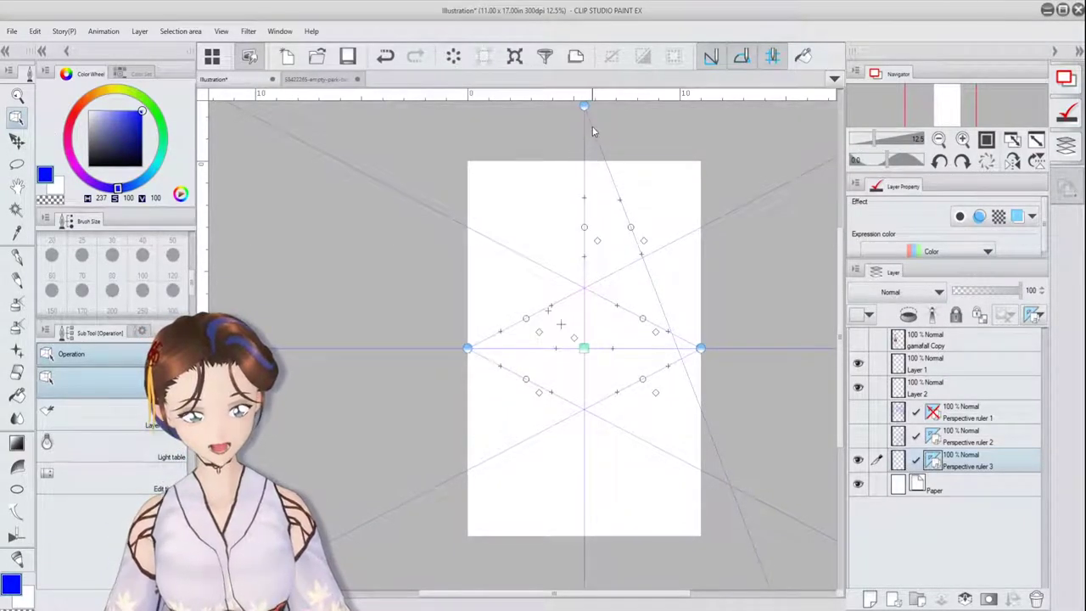
left_click_drag(585, 106, 610, 174)
left_click_drag(527, 319, 522, 306)
left_click_drag(526, 379, 528, 392)
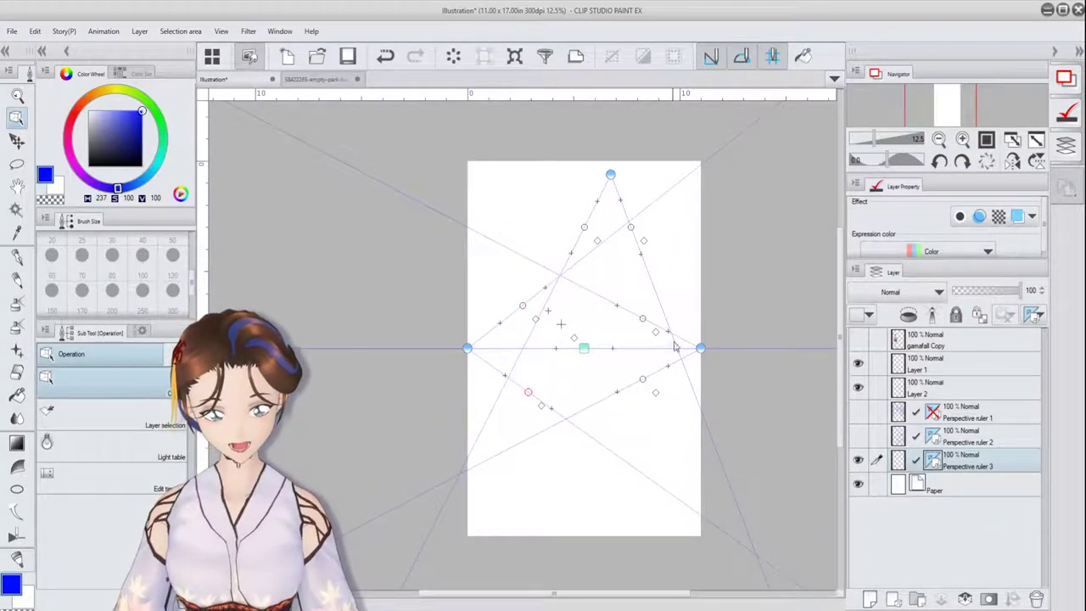
left_click_drag(700, 348, 730, 348)
left_click_drag(643, 319, 644, 309)
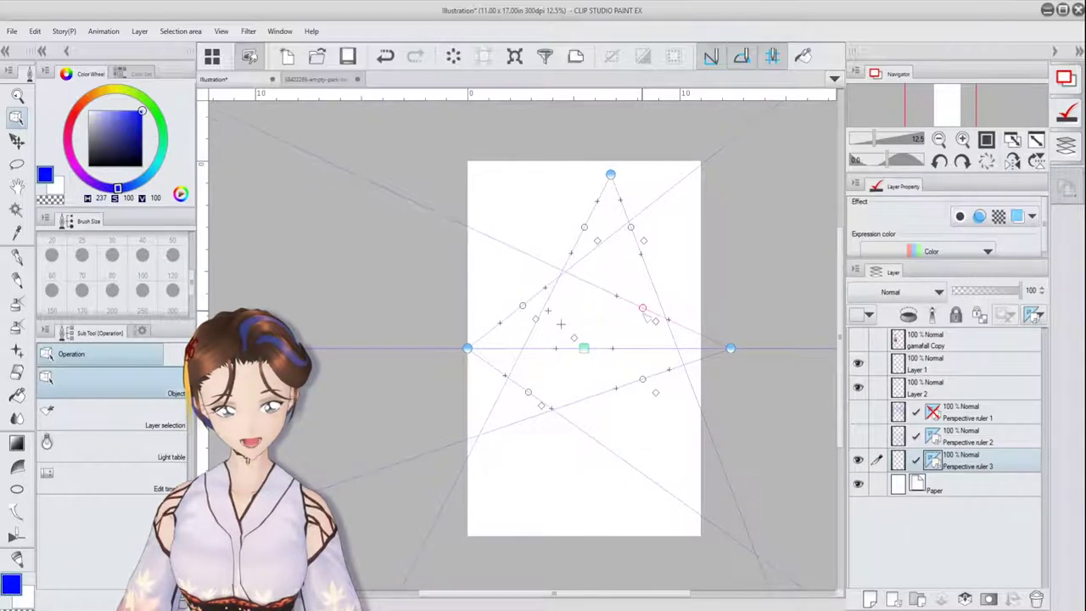
left_click_drag(643, 379, 650, 385)
Fine-tune the upper vanishing point near the page's top centre, spread its guide lines, and nudge the horizon handle slightly right.
mouse_move(611, 175)
left_mouse_down()
mouse_move(604, 180)
mouse_move(614, 177)
left_mouse_up()
left_click_drag(631, 227, 587, 233)
left_click_drag(614, 177, 606, 179)
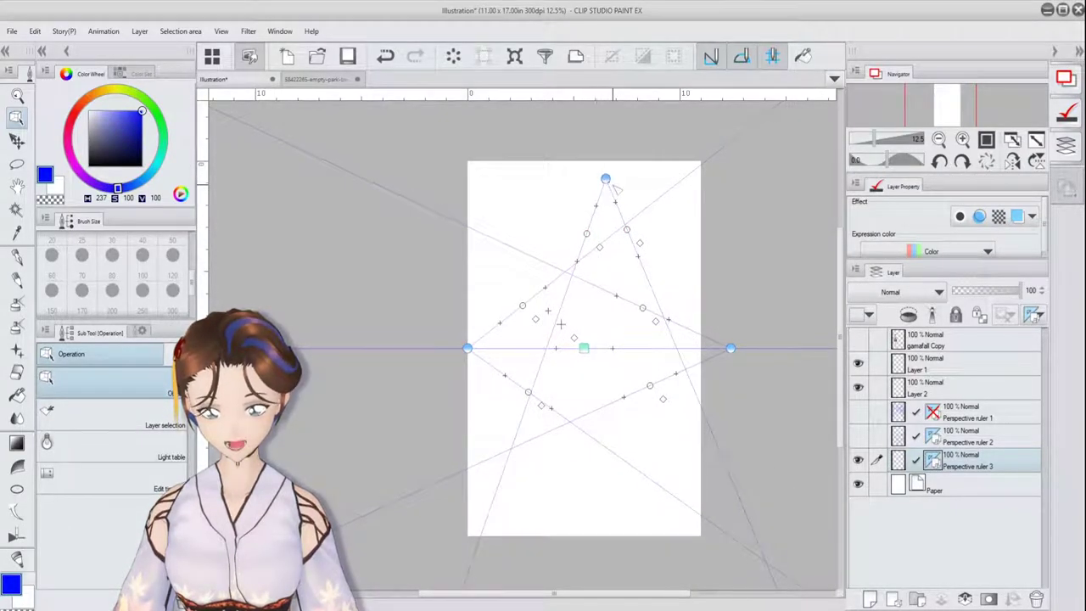
left_click_drag(583, 348, 588, 349)
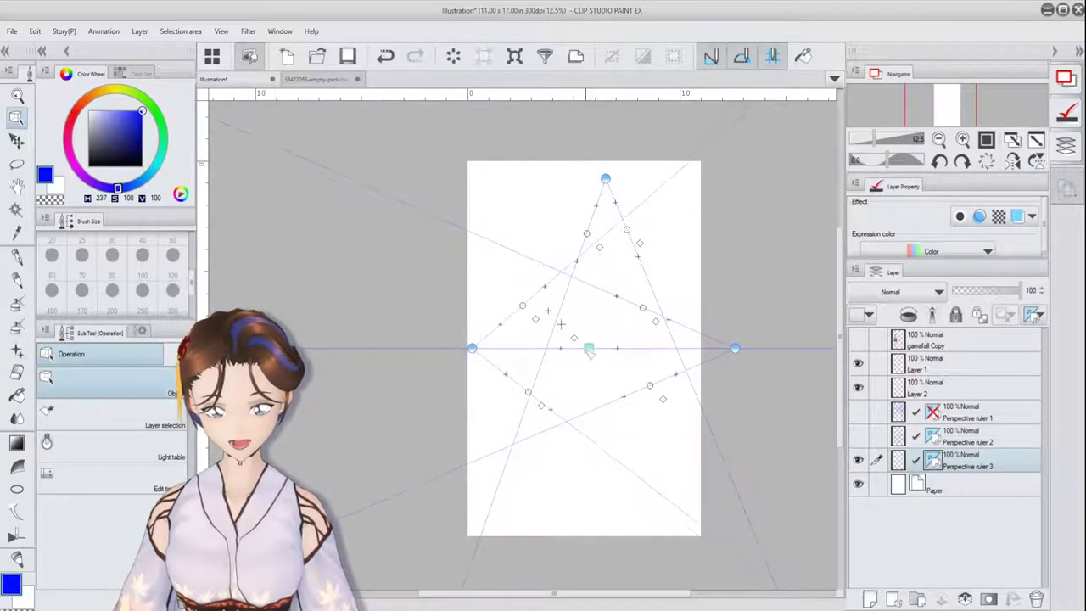
mouse_move(605, 179)
left_mouse_down()
mouse_move(587, 188)
mouse_move(599, 193)
left_mouse_up()
left_click_drag(586, 233, 610, 232)
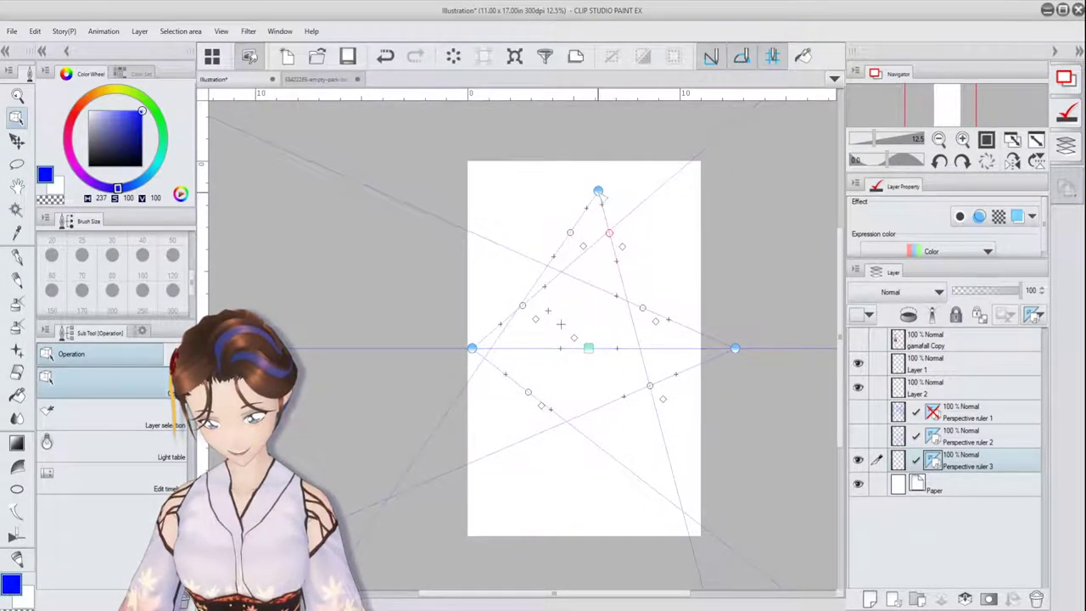
left_click_drag(598, 191, 590, 178)
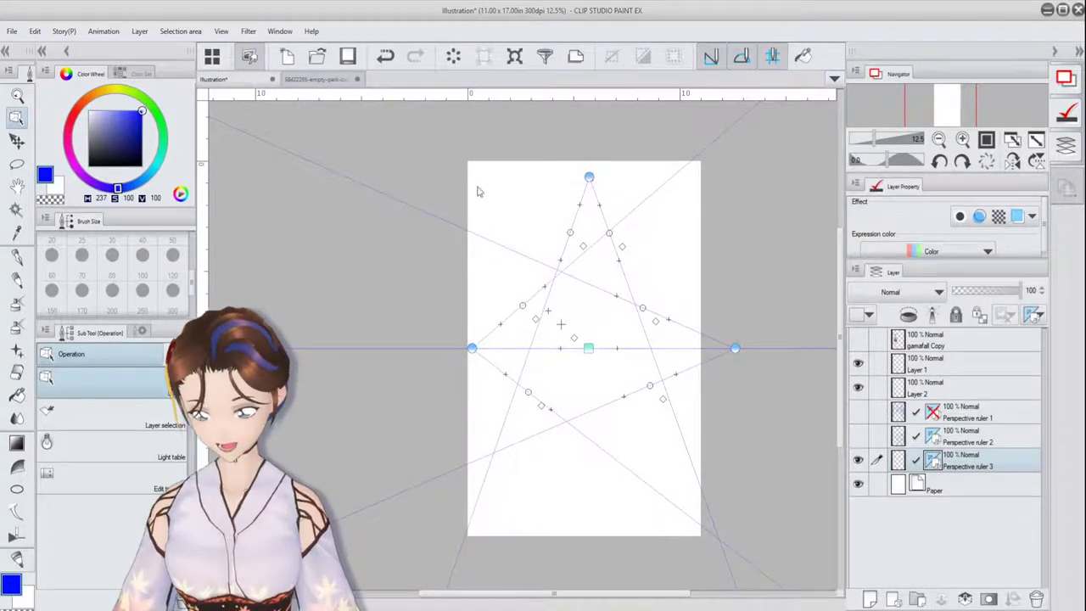
Draw a building's right roof edge, its front corner edge and its right side edge with the Rough pencil along the 3-point ruler.
left_click(18, 280)
left_click_drag(675, 414, 666, 471)
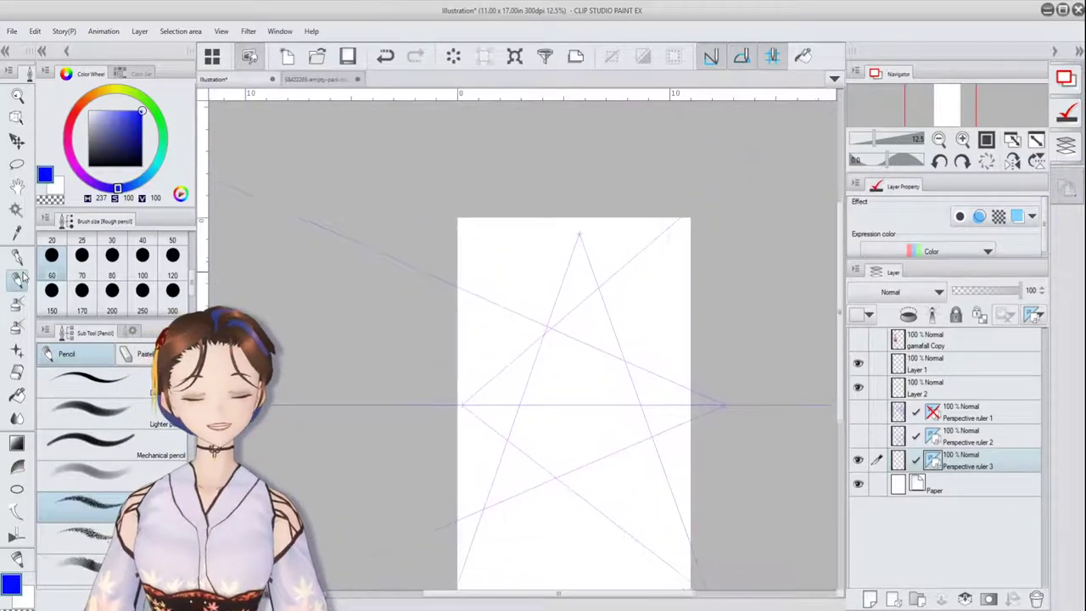
scroll(667, 471, "up", 2)
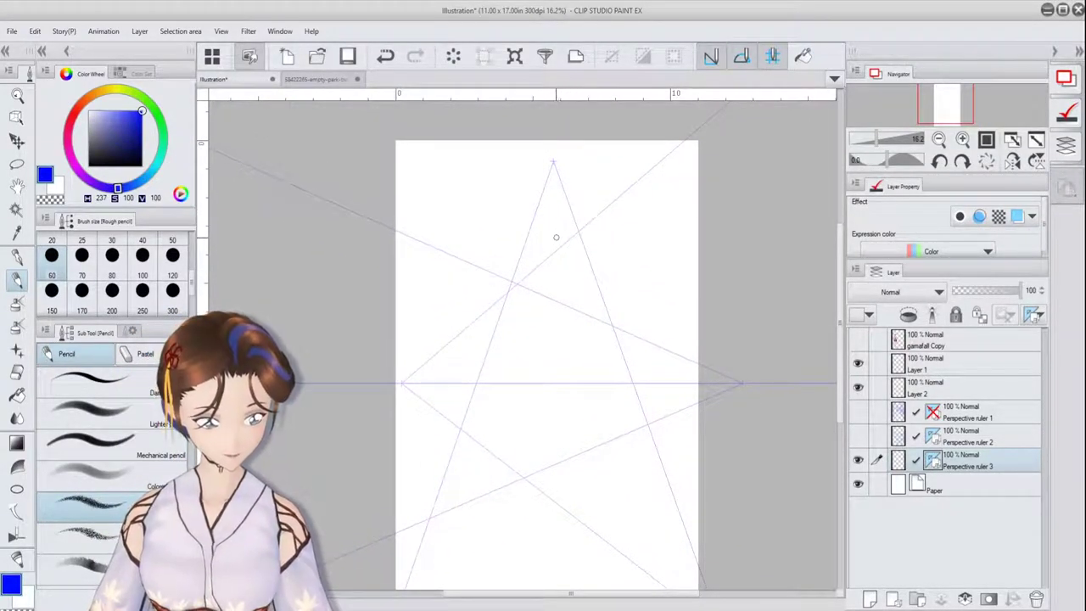
mouse_move(522, 254)
left_mouse_down()
mouse_move(545, 231)
mouse_move(588, 249)
left_mouse_up()
left_click(385, 56)
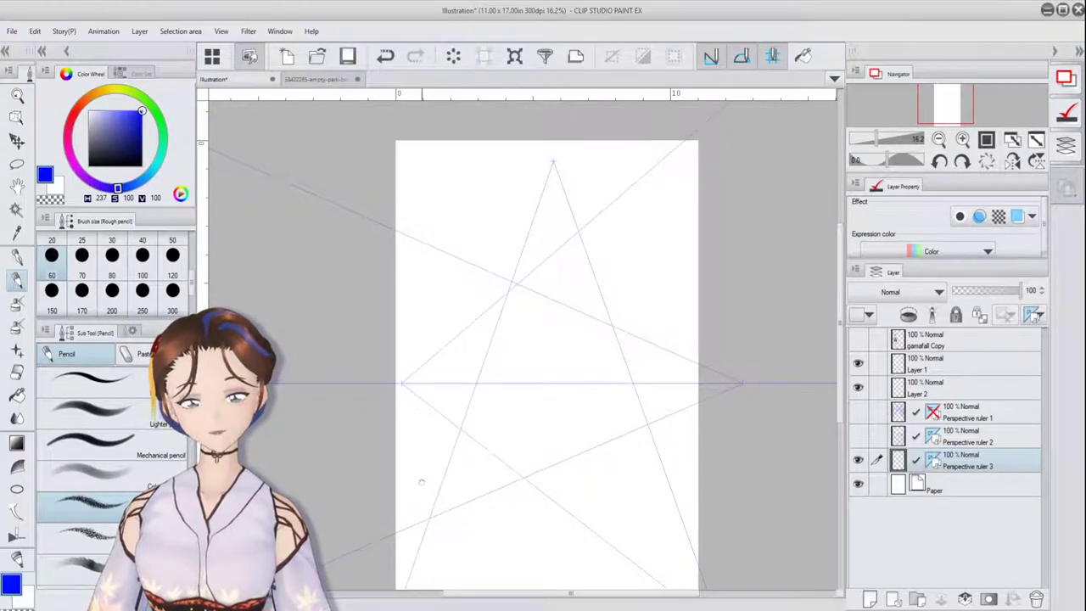
left_click_drag(530, 287, 601, 286)
mouse_move(604, 323)
left_mouse_down()
mouse_move(618, 399)
mouse_move(628, 392)
mouse_move(661, 486)
left_mouse_up()
left_click_drag(528, 285, 490, 488)
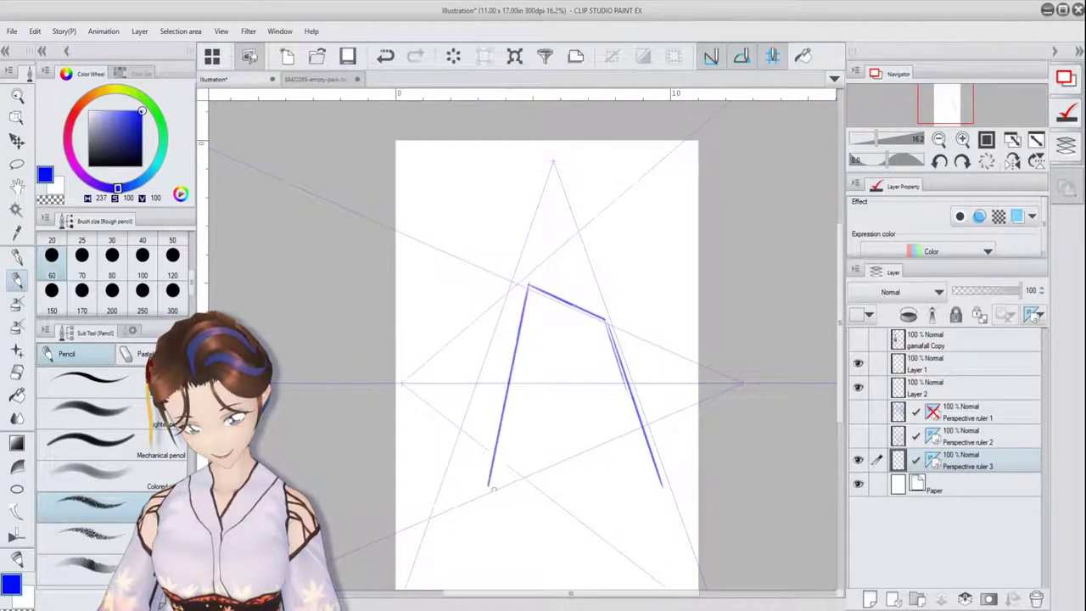
Add the building's left roof and side edges and extend its front corner and right edges down to the page border.
mouse_move(528, 287)
left_mouse_down()
mouse_move(473, 331)
mouse_move(396, 489)
left_mouse_up()
left_click_drag(603, 321, 688, 578)
scroll(731, 393, "down", 3)
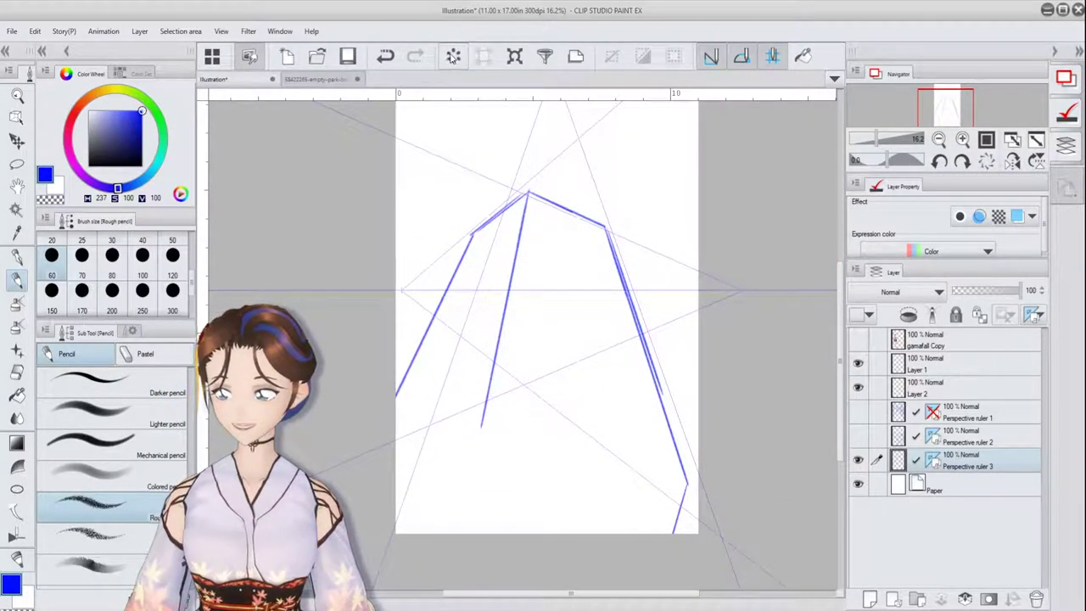
left_click(387, 56)
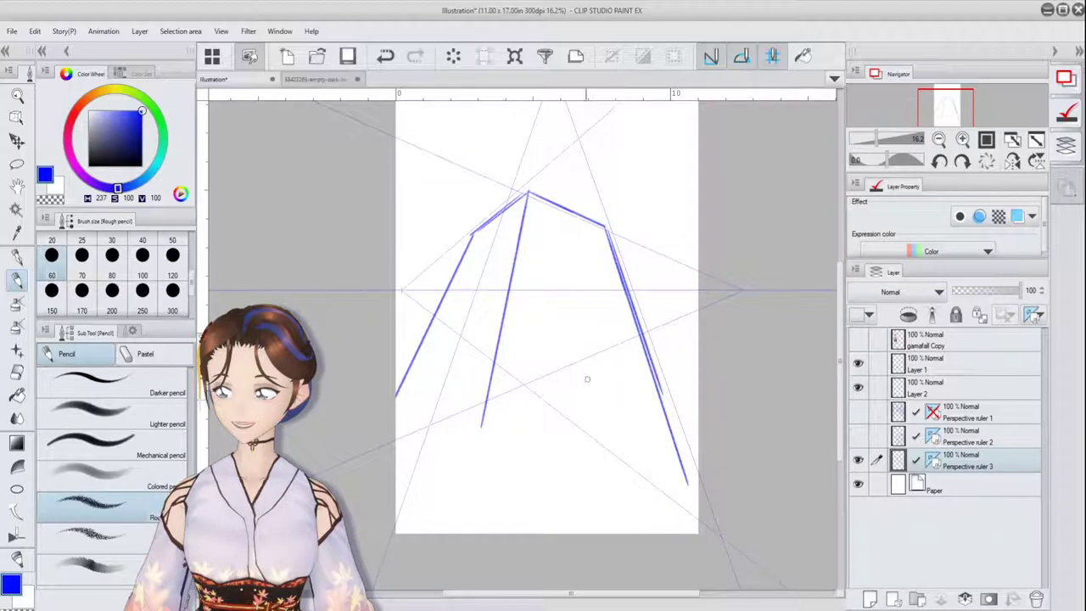
left_click_drag(488, 387, 455, 533)
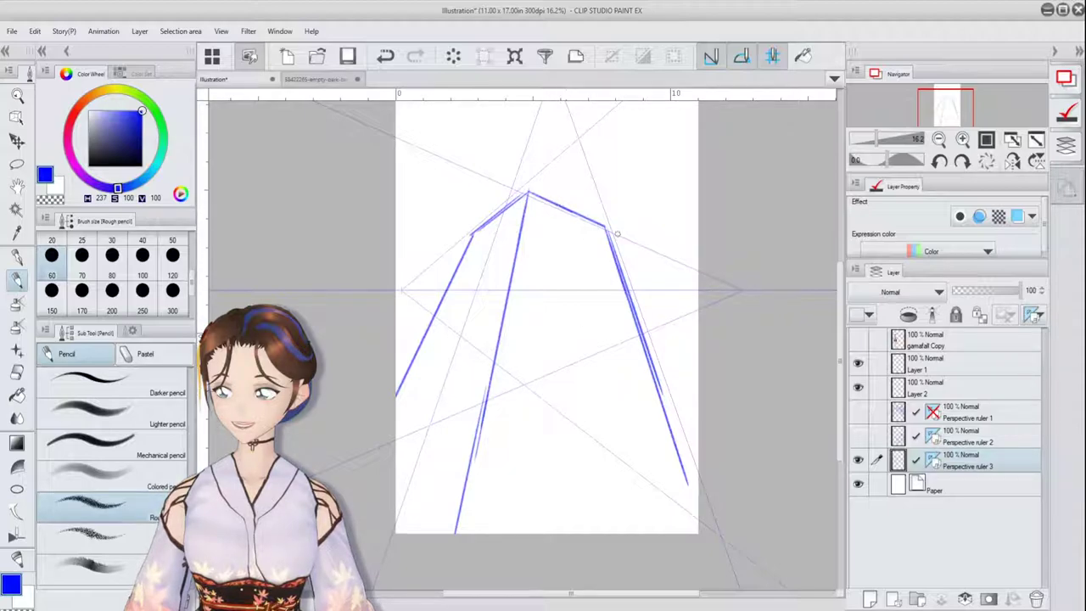
left_click_drag(647, 351, 701, 525)
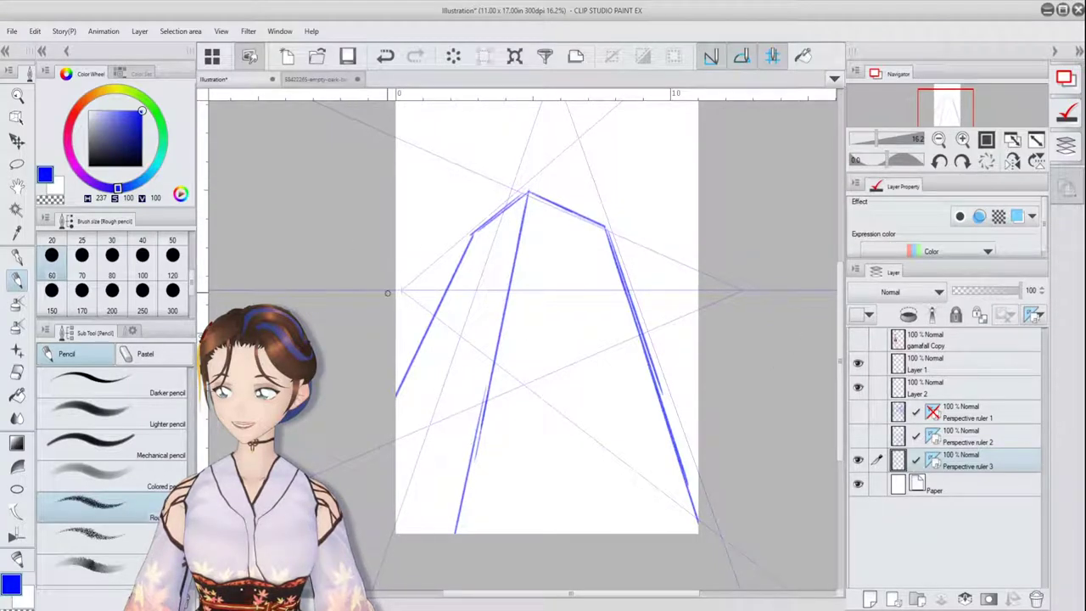
Steepen the lower guide lines of the side vanishing points and move both points along the horizon far outside the page.
key("o")
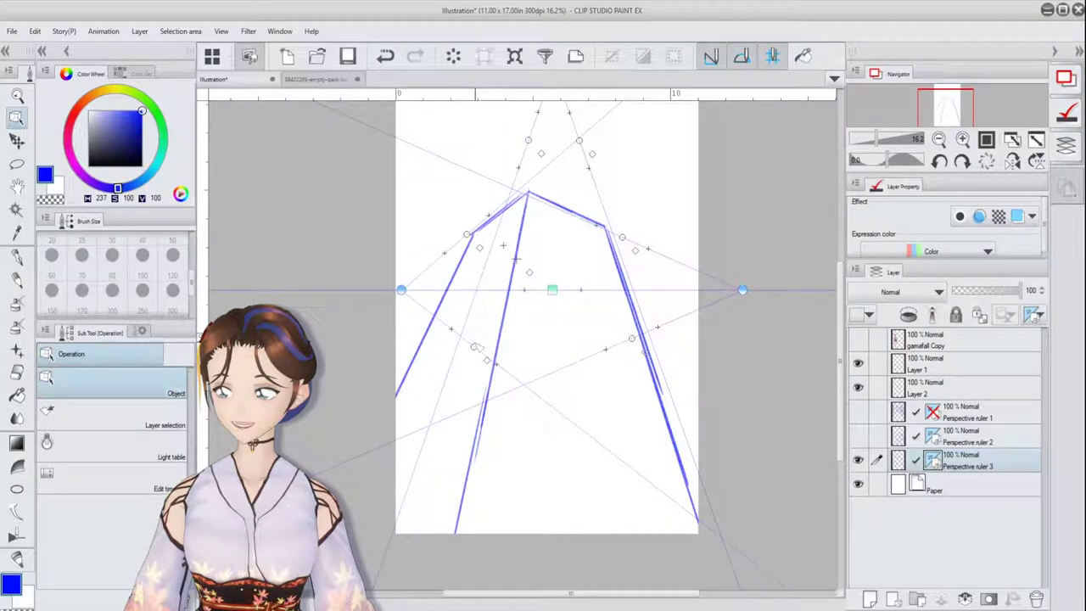
left_click_drag(477, 349, 405, 390)
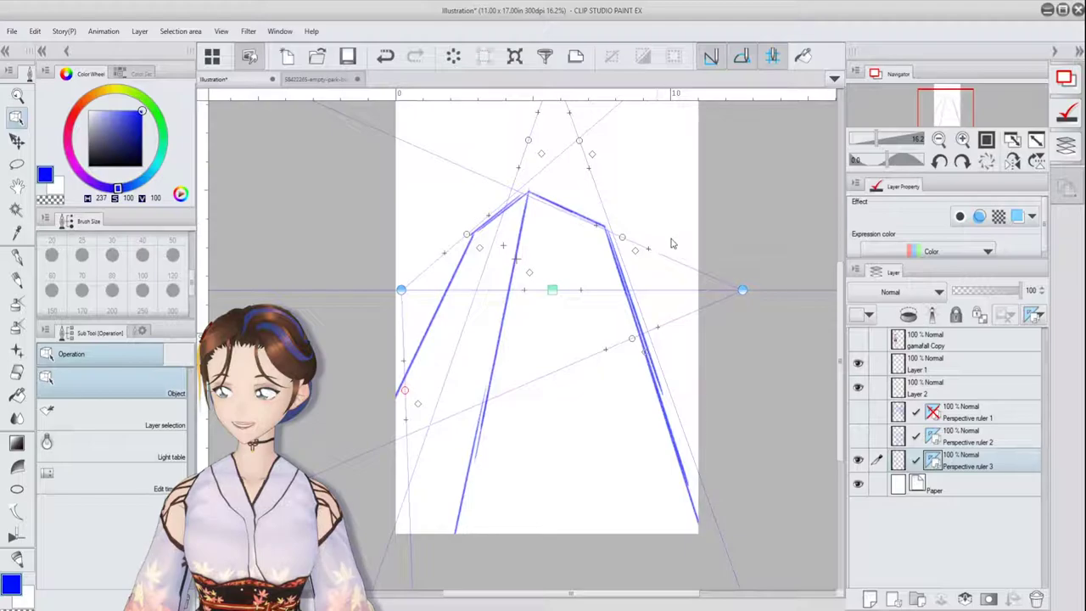
left_click_drag(632, 339, 703, 420)
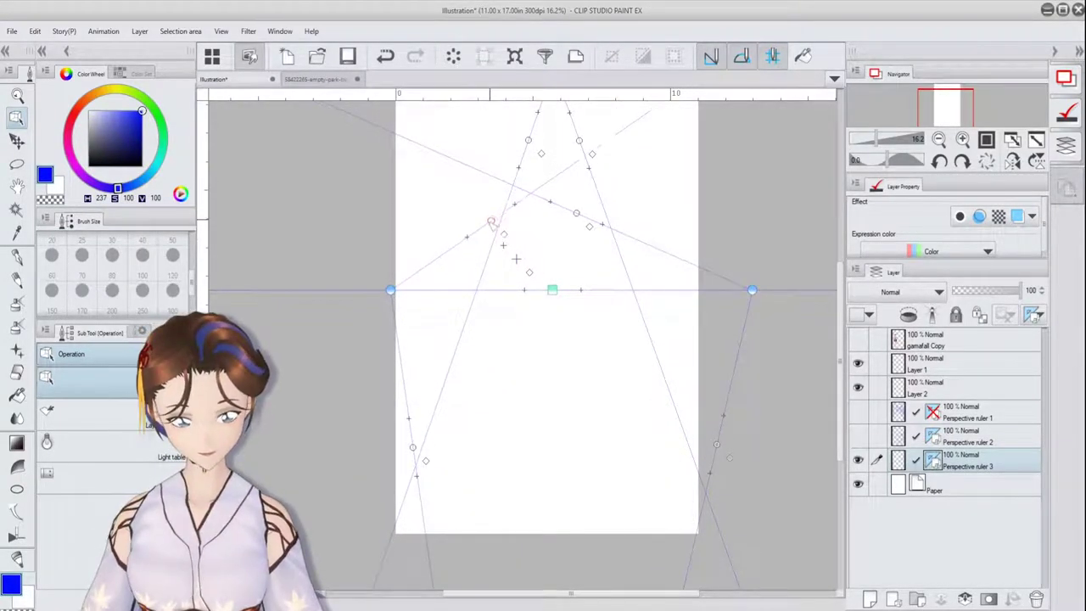
left_click_drag(389, 290, 246, 292)
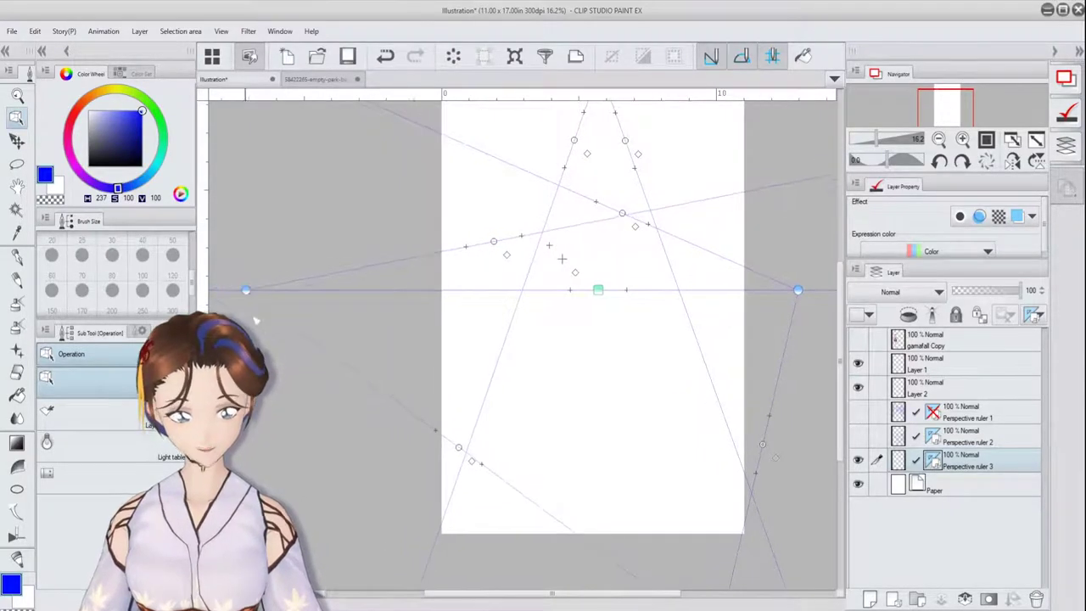
left_click_drag(798, 291, 744, 297)
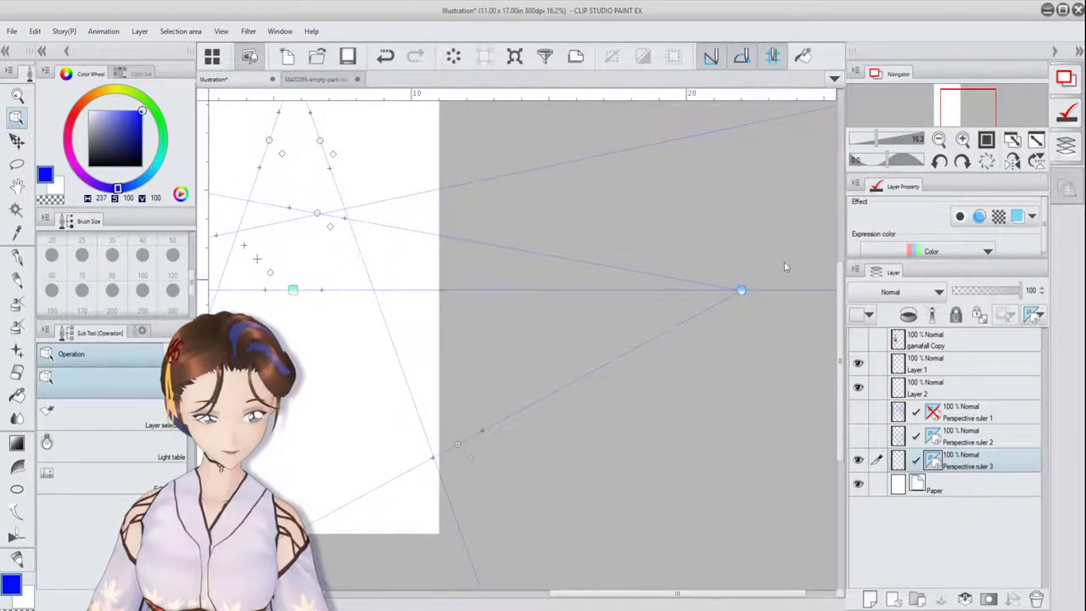
left_click_drag(941, 109, 926, 109)
Readjust the upper and lower guide lines of both side vanishing points so they cross the page at moderate angles.
left_click_drag(622, 450, 614, 425)
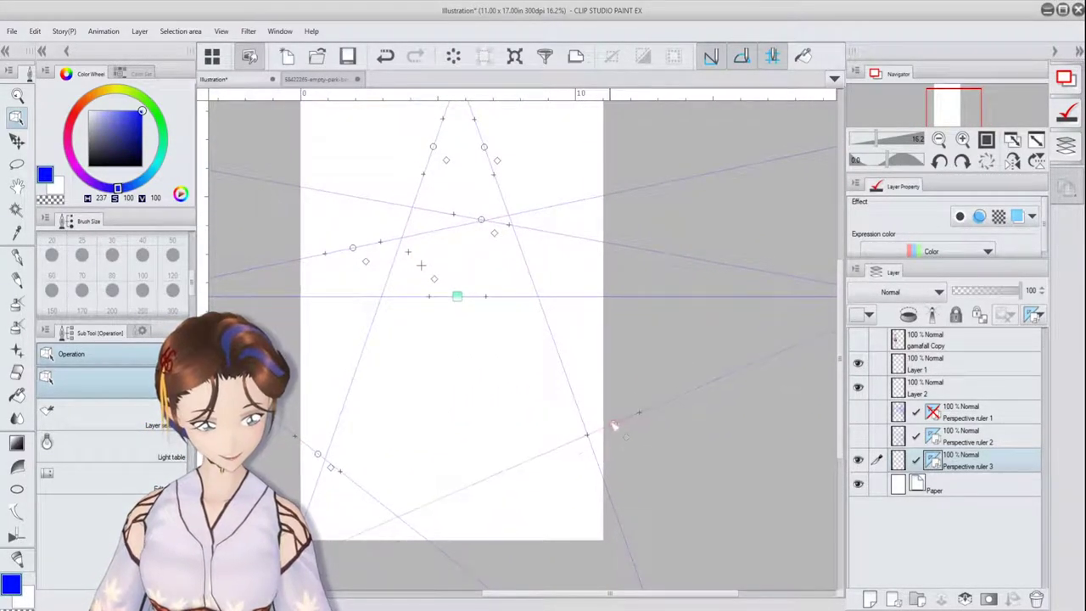
left_click_drag(482, 220, 486, 203)
left_click_drag(318, 454, 326, 442)
left_click_drag(353, 248, 348, 200)
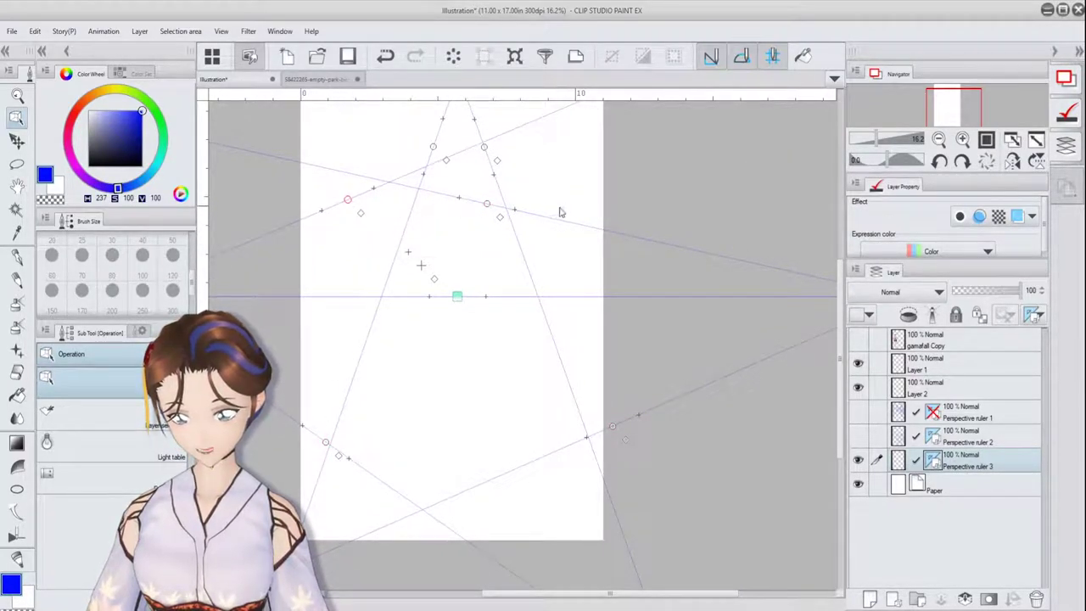
left_click_drag(487, 203, 530, 177)
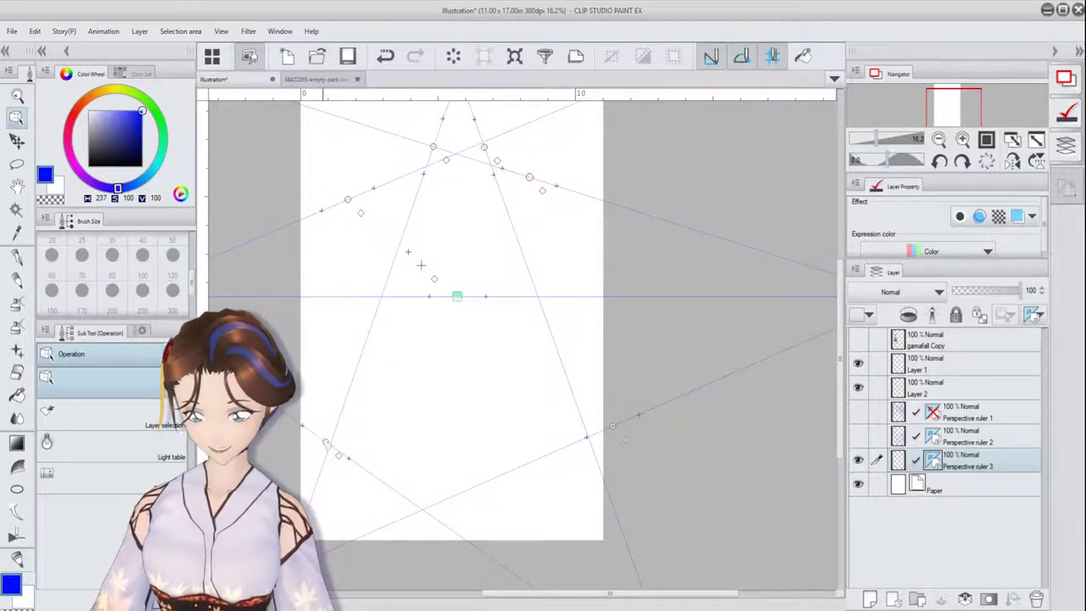
left_click_drag(326, 443, 351, 447)
left_click_drag(621, 434, 632, 446)
Switch to the Rough pencil for sketching along the 3-point ruler.
left_click(25, 286)
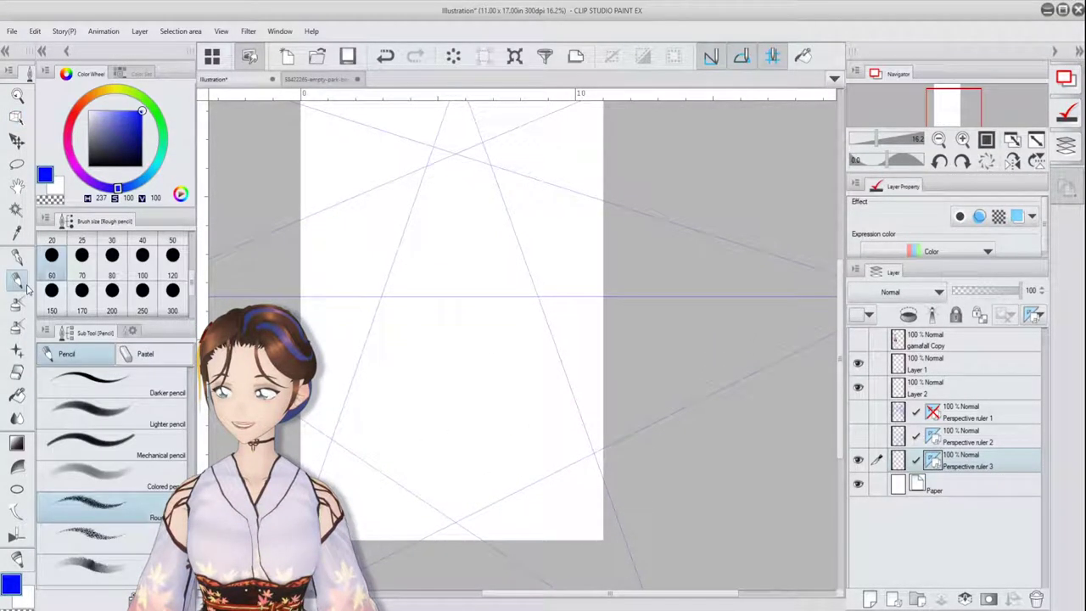
left_click_drag(960, 108, 956, 105)
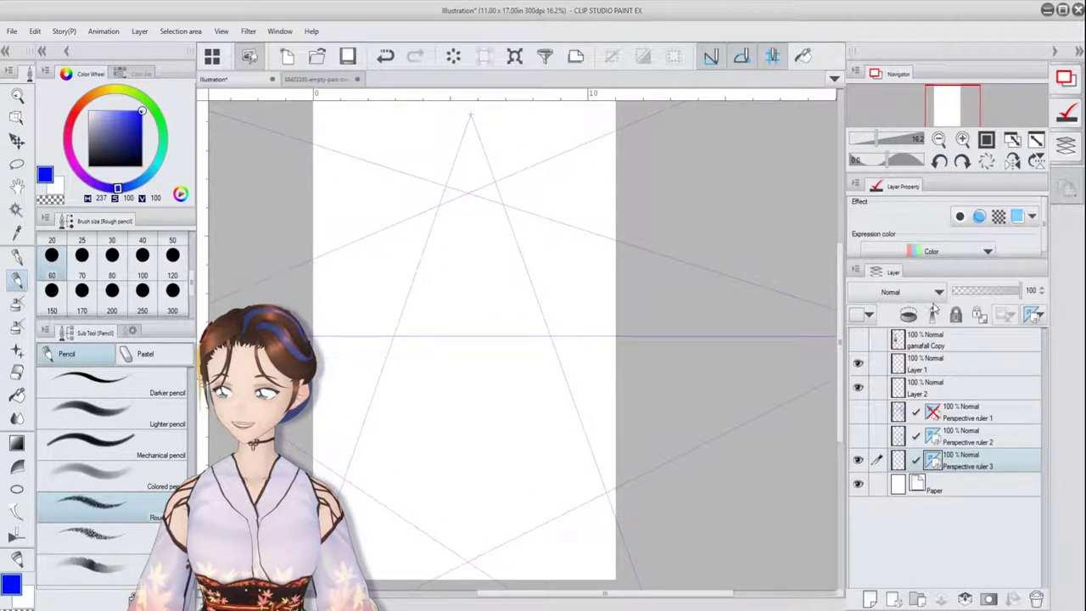
left_click_drag(435, 227, 566, 226)
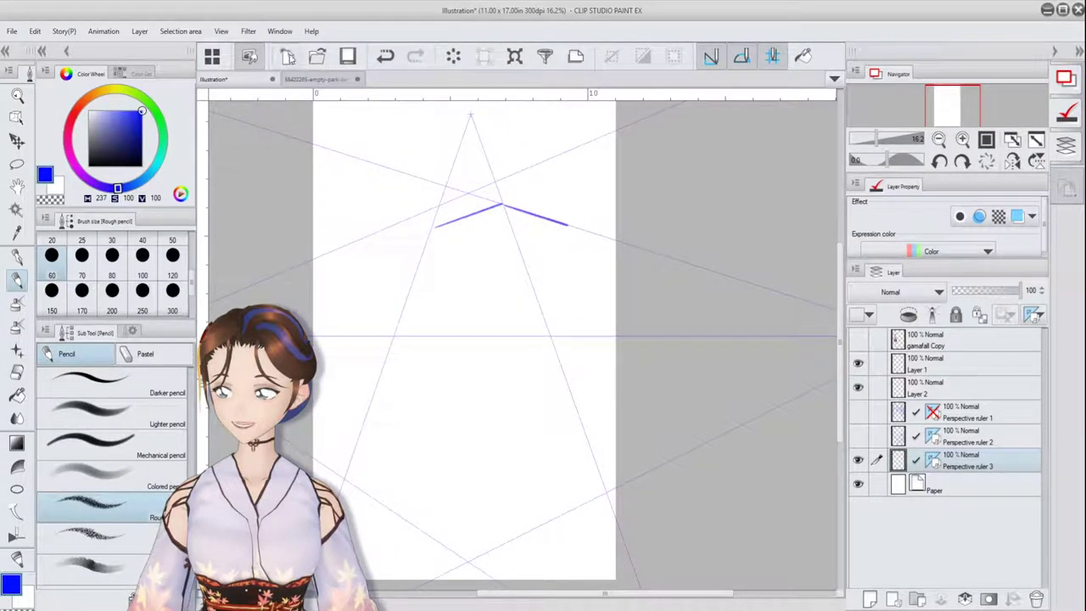
left_click(385, 56)
left_click(383, 56)
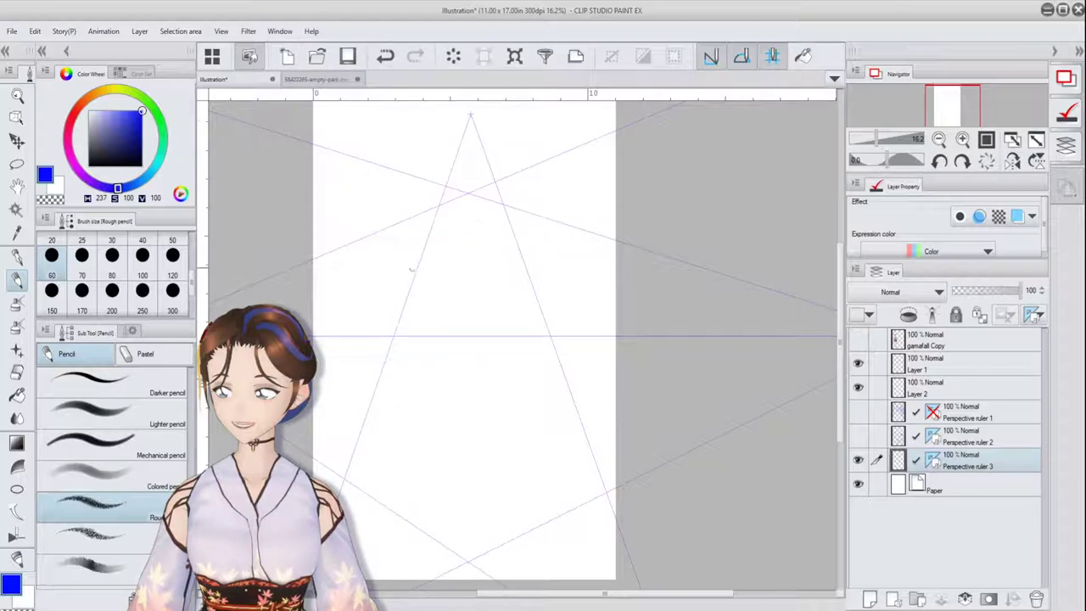
Draw the tower's left, front and right vertical edges, its two roof edges and a second line inside the right edge.
mouse_move(424, 223)
left_mouse_down()
mouse_move(370, 377)
mouse_move(339, 422)
left_mouse_up()
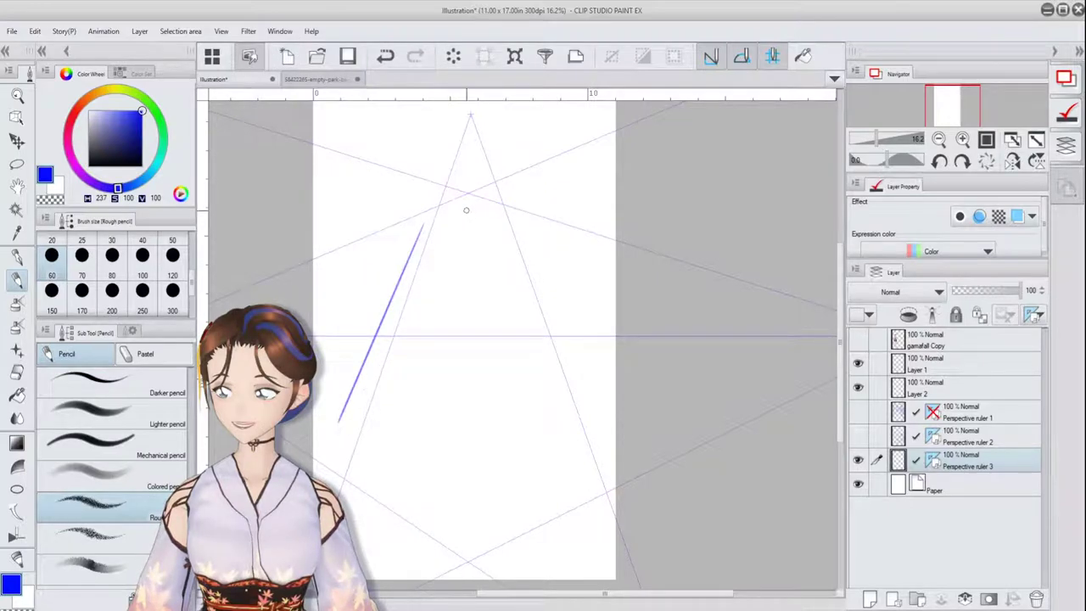
left_click_drag(466, 212, 454, 491)
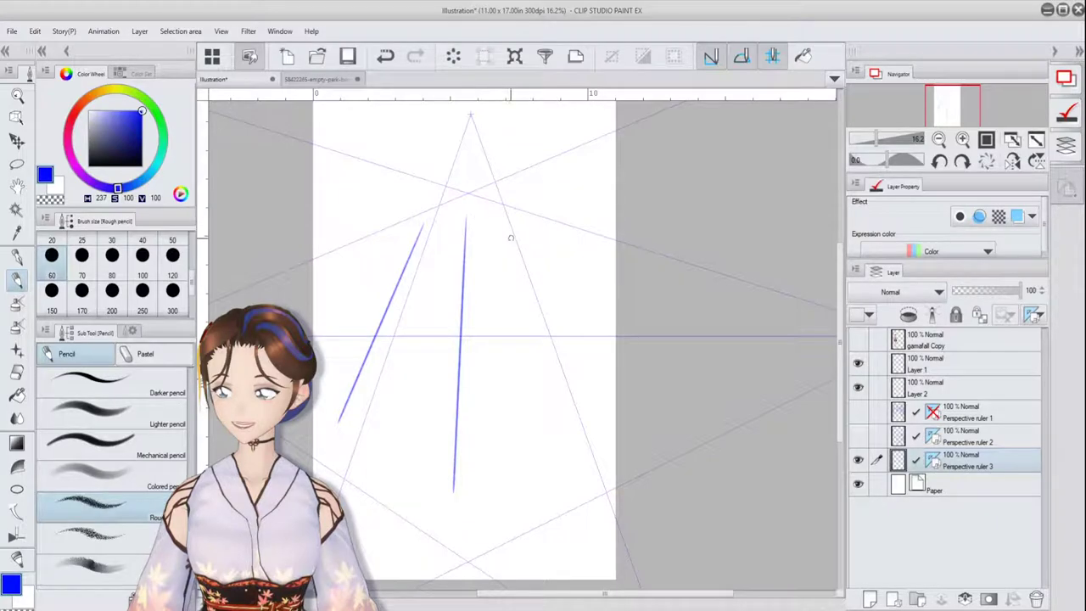
left_click_drag(507, 227, 575, 456)
left_click_drag(426, 224, 458, 209)
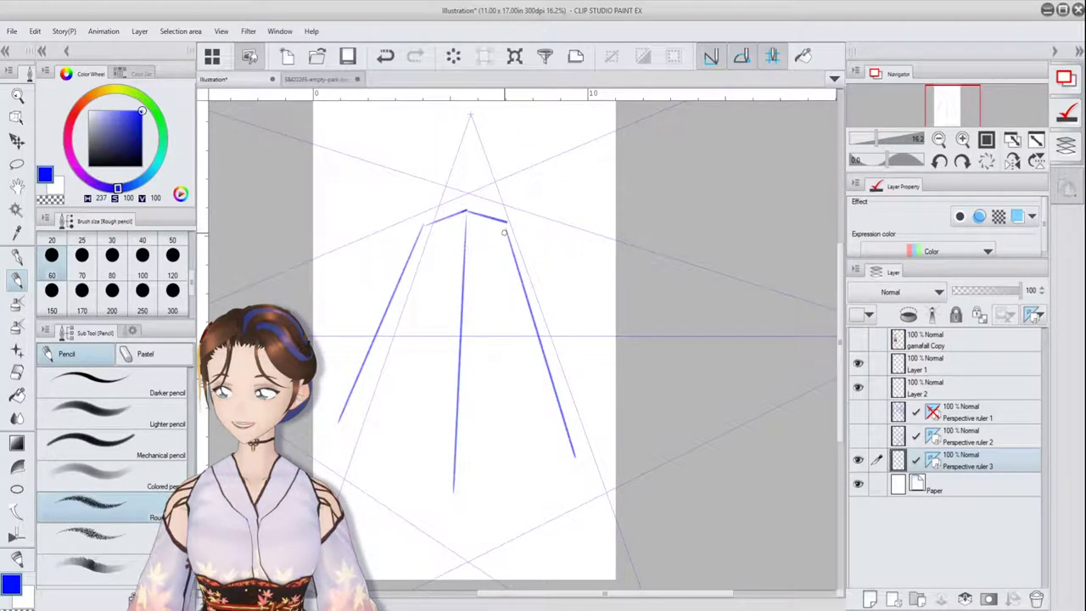
left_click_drag(501, 227, 581, 482)
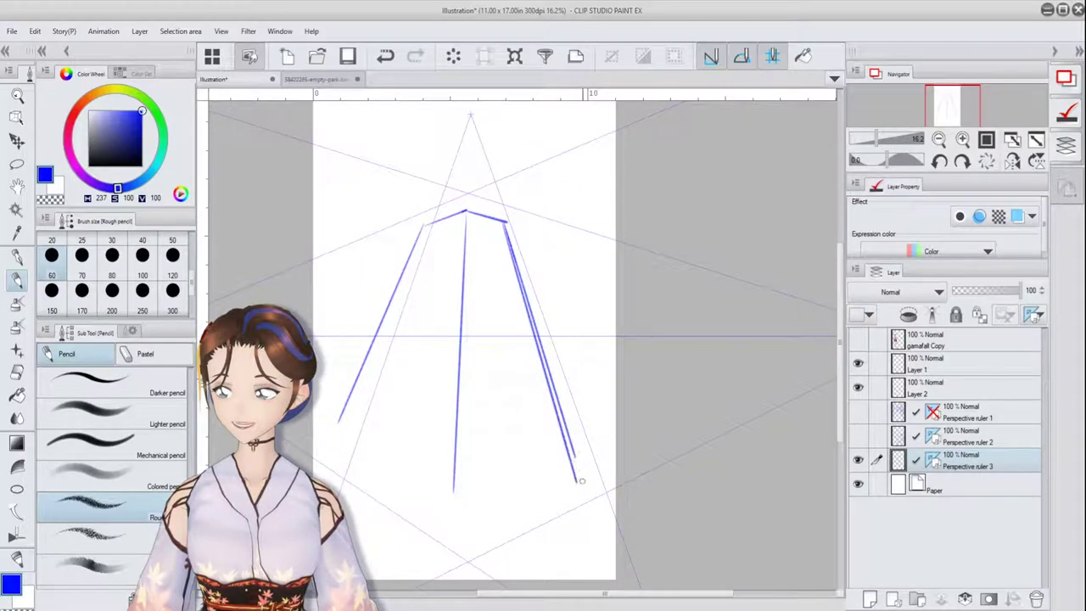
Draw doubled base edges along both sides of the tower, plus a parallel outer curb line on each side below them.
mouse_move(455, 448)
left_mouse_down()
mouse_move(456, 516)
mouse_move(510, 507)
mouse_move(619, 458)
left_mouse_up()
left_click_drag(461, 529, 616, 464)
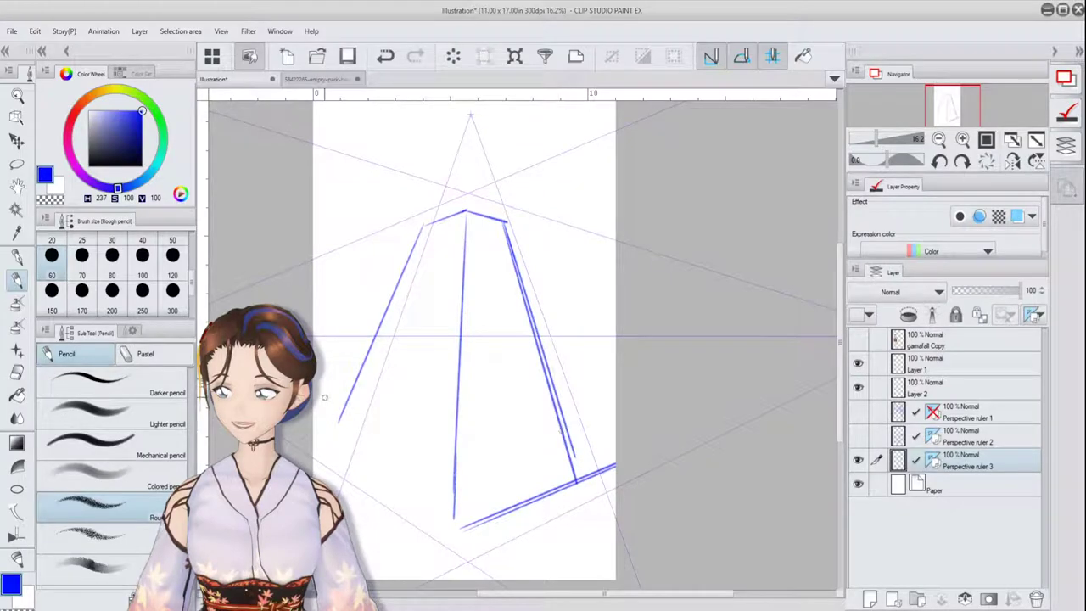
left_click_drag(336, 421, 438, 467)
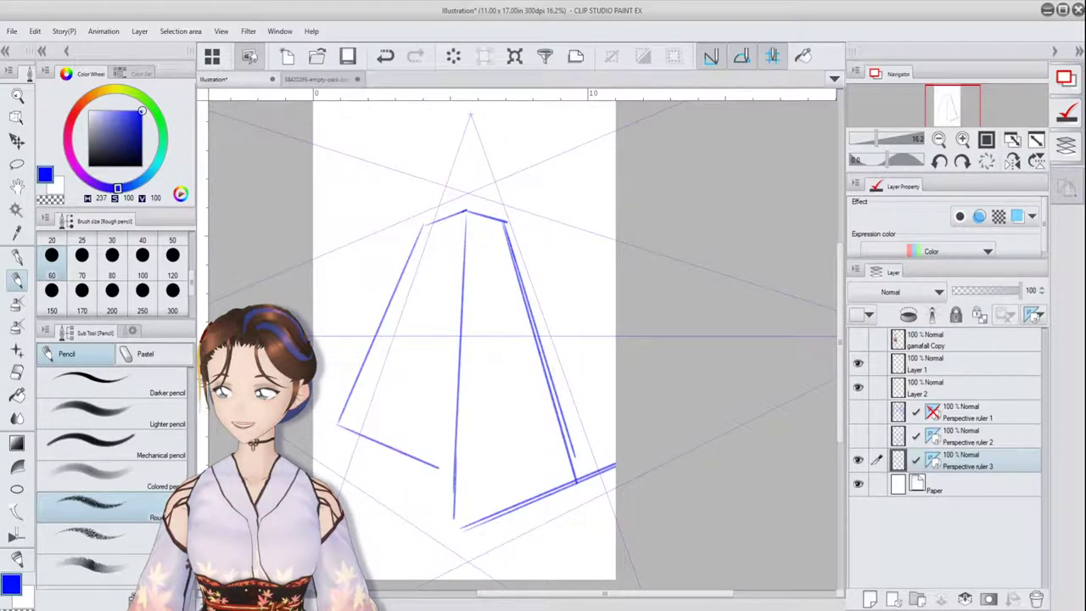
left_click(385, 56)
left_click_drag(452, 519, 315, 443)
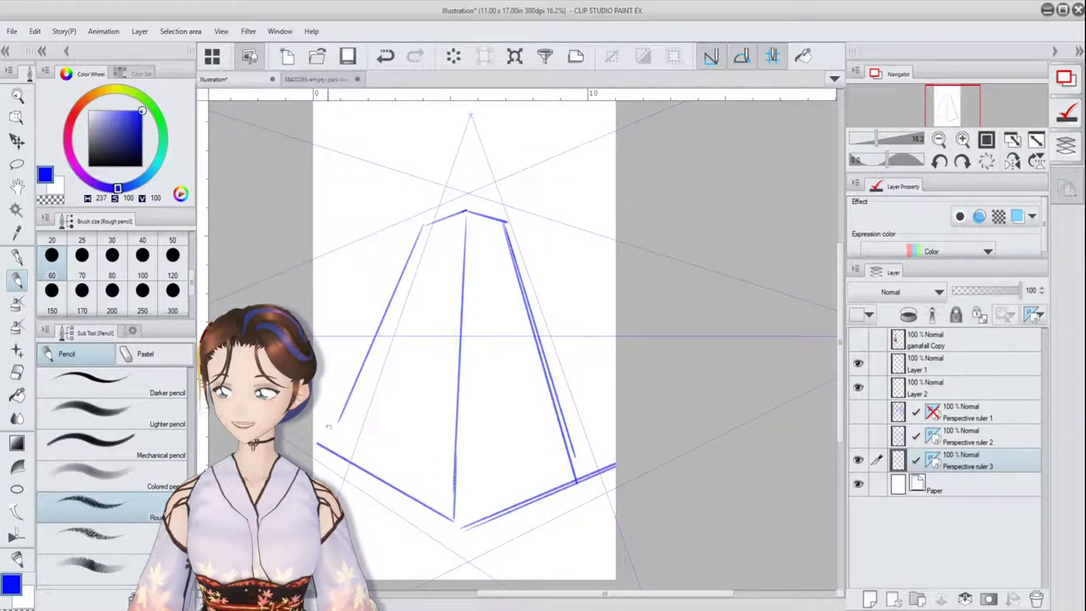
mouse_move(449, 524)
left_mouse_down()
mouse_move(315, 445)
mouse_move(406, 536)
mouse_move(457, 564)
mouse_move(630, 489)
left_mouse_up()
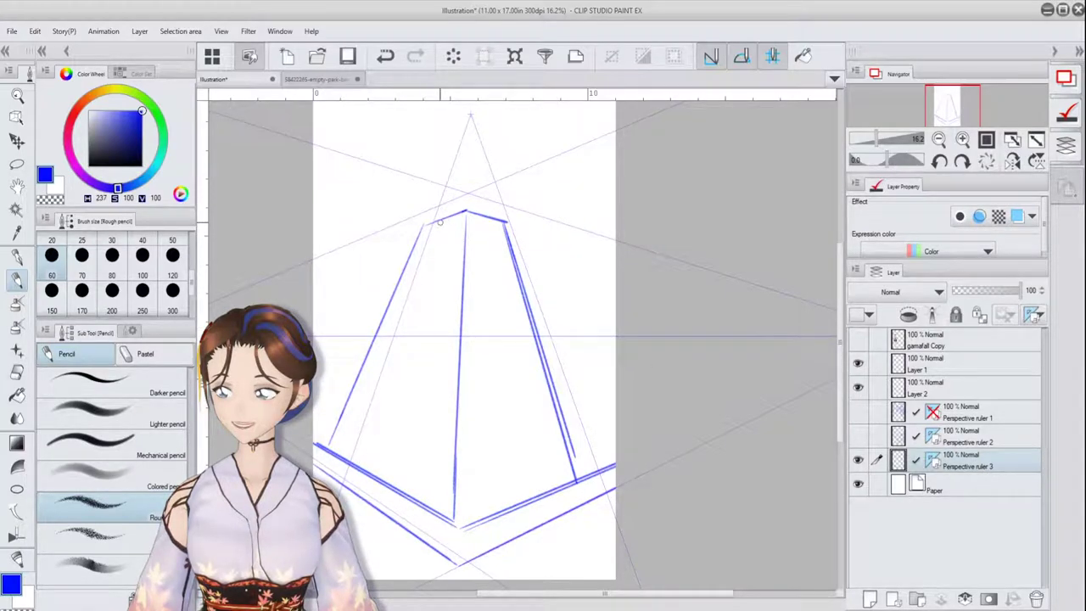
Redraw the tower's left edge further inward and erase the old left edge with the Hard eraser.
left_click_drag(434, 228, 365, 450)
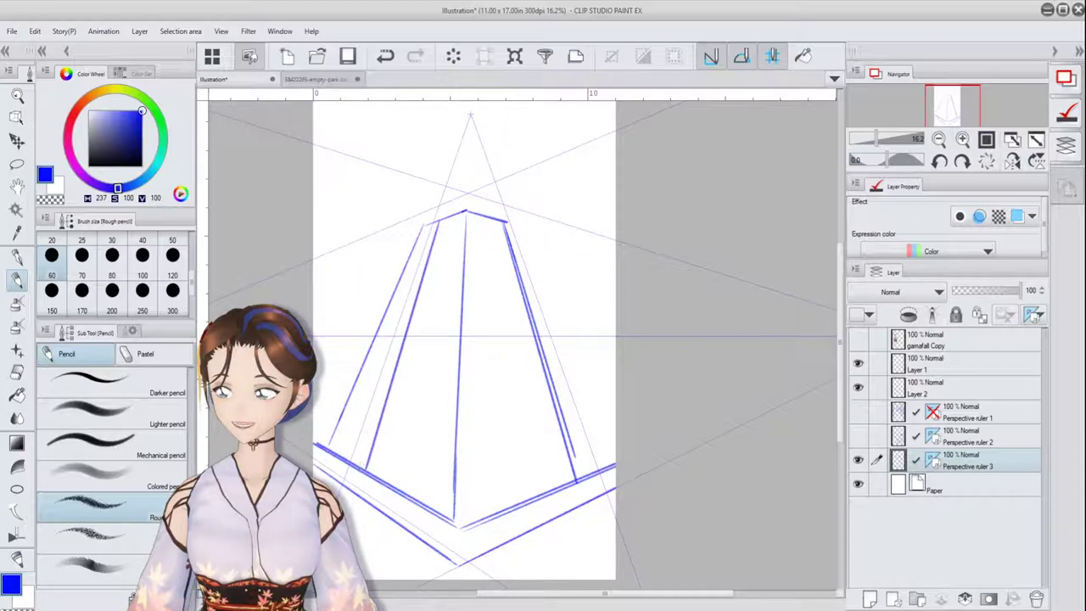
key("e")
left_click_drag(419, 232, 344, 411)
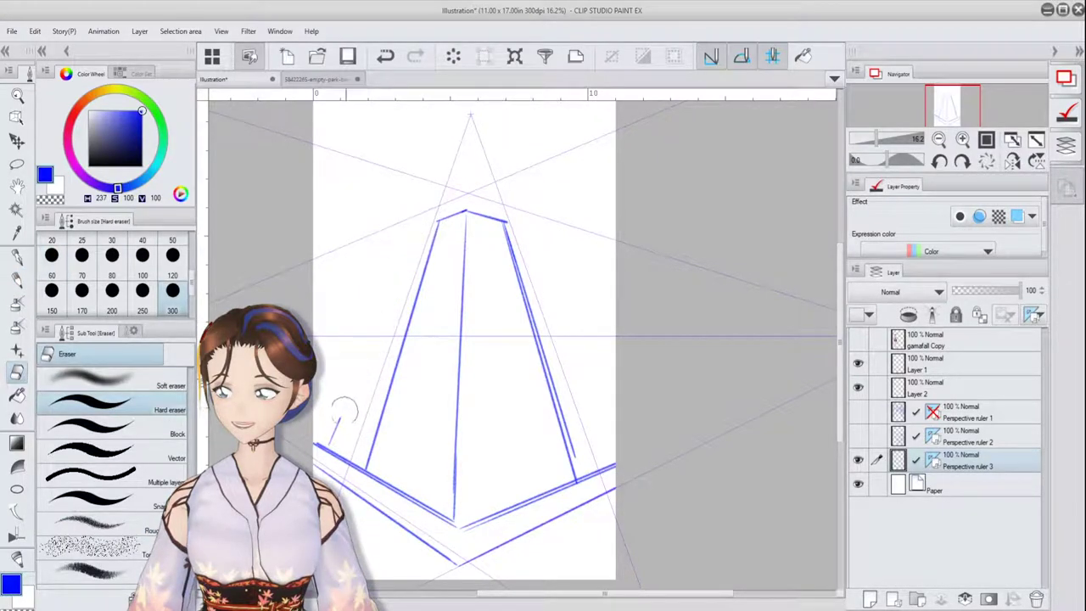
Sketch a lower neighbouring building on each side of the tower with the Rough pencil, and double the tower's left edge.
left_click(16, 277)
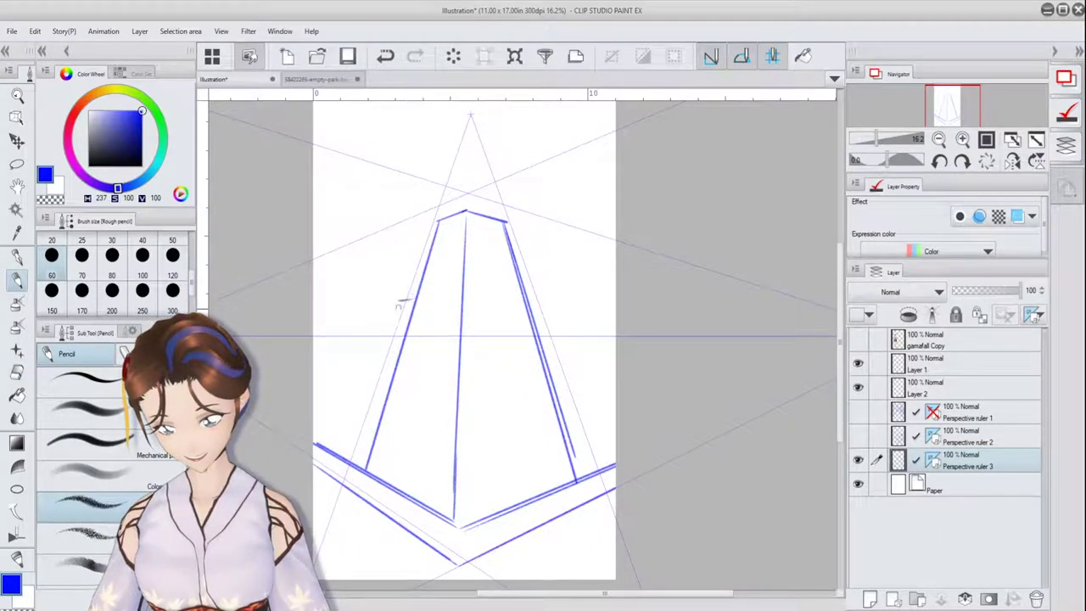
mouse_move(411, 300)
left_mouse_down()
mouse_move(373, 303)
mouse_move(318, 416)
left_mouse_up()
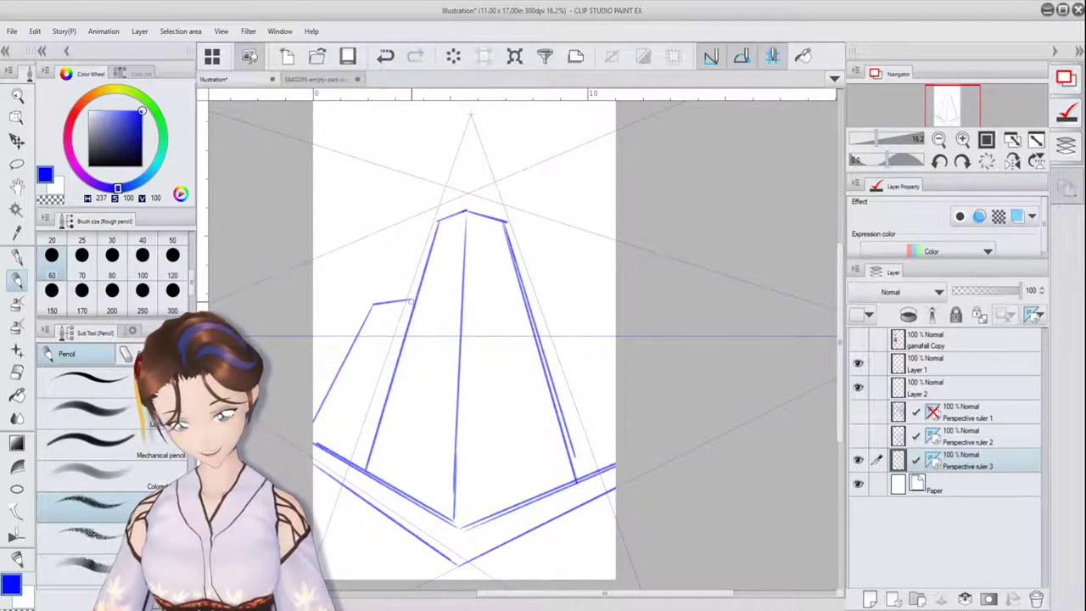
left_click_drag(406, 311, 370, 433)
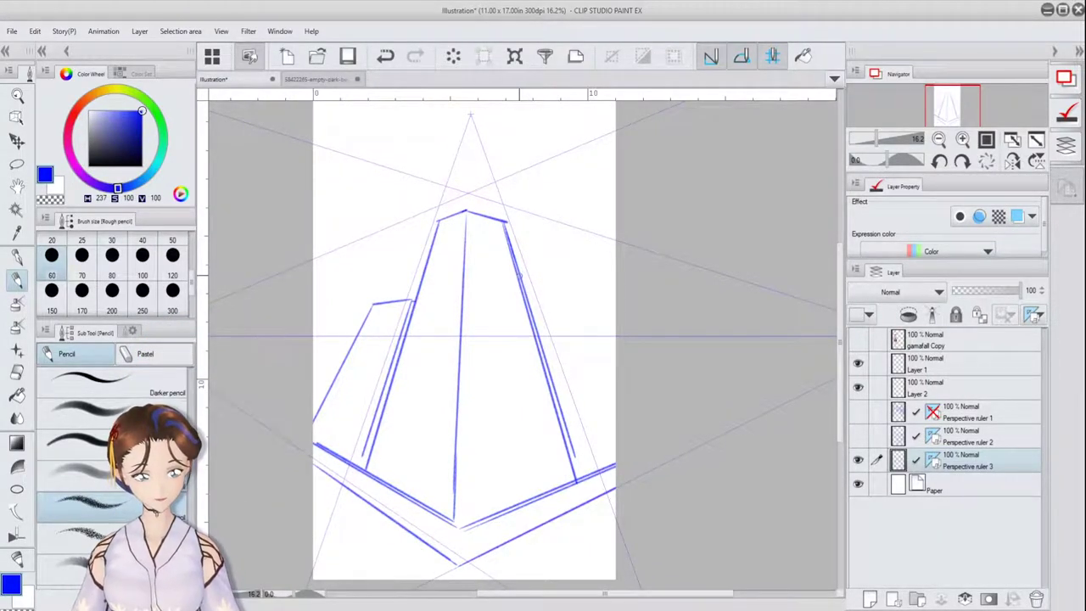
mouse_move(521, 277)
left_mouse_down()
mouse_move(543, 273)
mouse_move(616, 434)
left_mouse_up()
mouse_move(543, 274)
left_mouse_down()
mouse_move(607, 297)
mouse_move(626, 320)
left_mouse_up()
Outline an inset panel on the tower's right face and add converging vertical window lines to the tower's faces.
left_click_drag(470, 221, 470, 251)
left_click_drag(470, 221, 497, 227)
left_click_drag(499, 227, 551, 460)
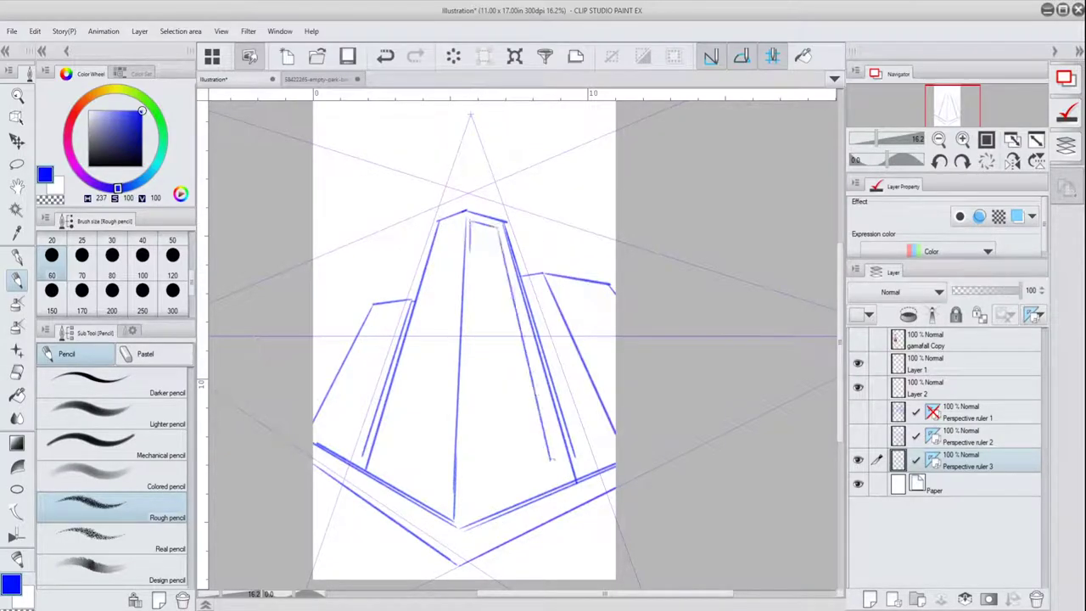
left_click_drag(469, 253, 461, 504)
left_click_drag(464, 506, 556, 473)
left_click_drag(485, 226, 516, 490)
mouse_move(490, 229)
left_mouse_down()
mouse_move(537, 480)
mouse_move(499, 504)
left_mouse_up()
key("ctrl+z")
left_click_drag(475, 225, 482, 500)
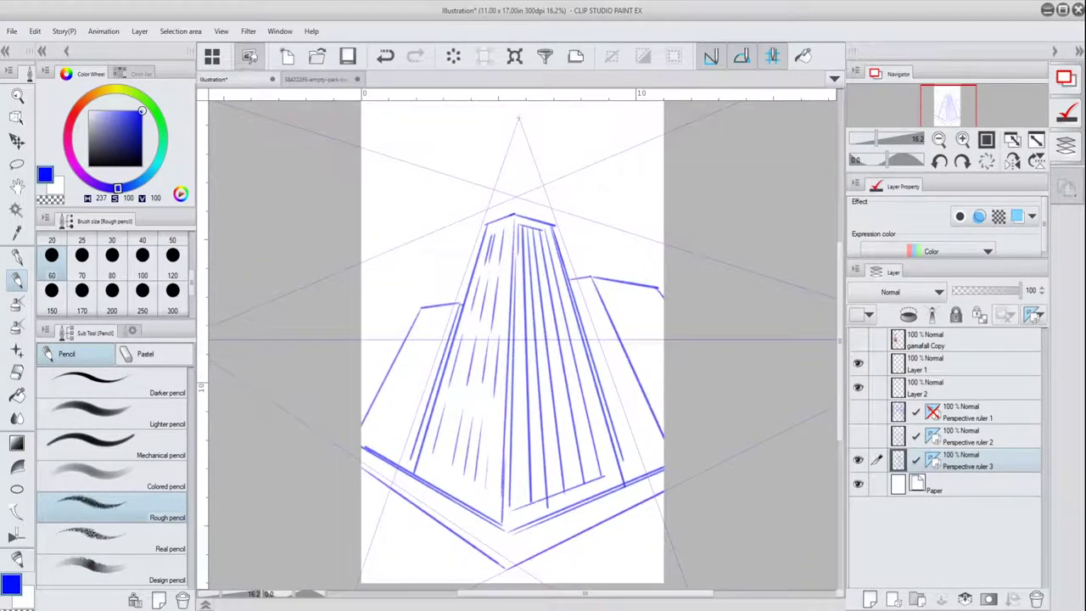
Erase the right neighbouring building's outline and sketch a low building with a taller block behind it in its place.
key("e")
left_click_drag(582, 284, 662, 433)
key("p")
mouse_move(571, 282)
left_mouse_down()
mouse_move(612, 289)
mouse_move(628, 318)
left_mouse_up()
left_click_drag(628, 318, 664, 326)
left_click_drag(604, 259, 627, 264)
mouse_move(627, 264)
left_mouse_down()
mouse_move(655, 303)
mouse_move(591, 263)
left_mouse_up()
left_click_drag(587, 284, 600, 257)
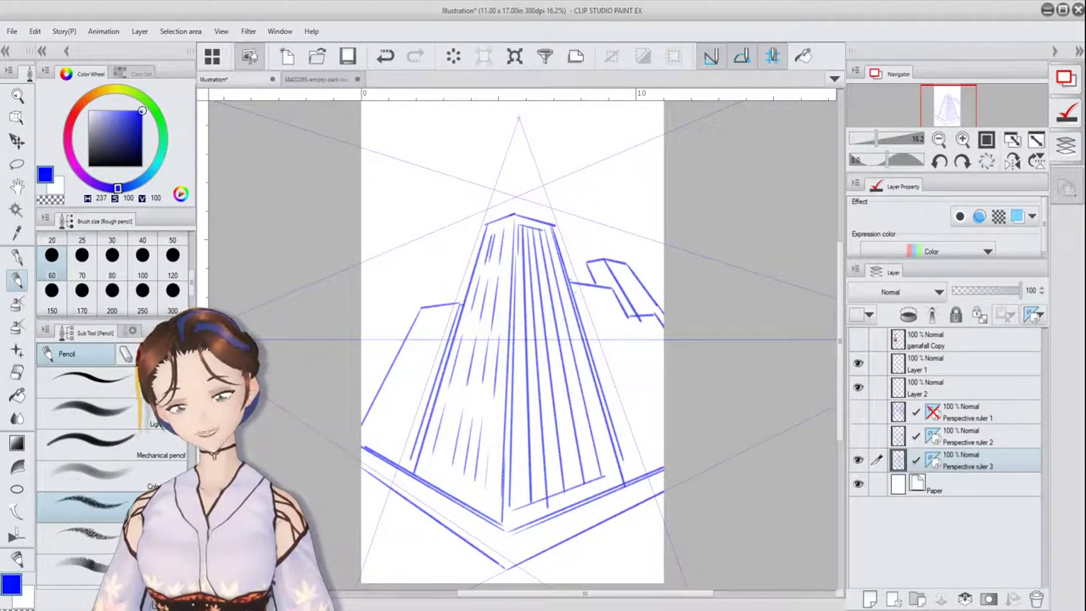
Compare the three perspective sketches by showing the Perspective ruler 1, 2 and 3 layers one at a time.
scroll(557, 382, "down", 3)
left_click_drag(557, 382, 519, 407)
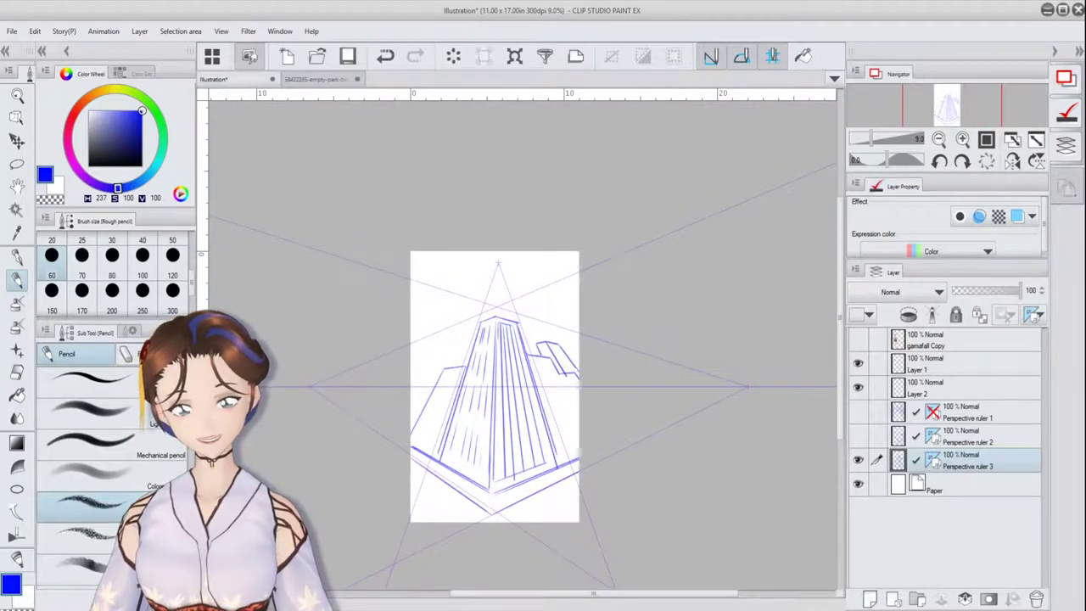
left_click(858, 460)
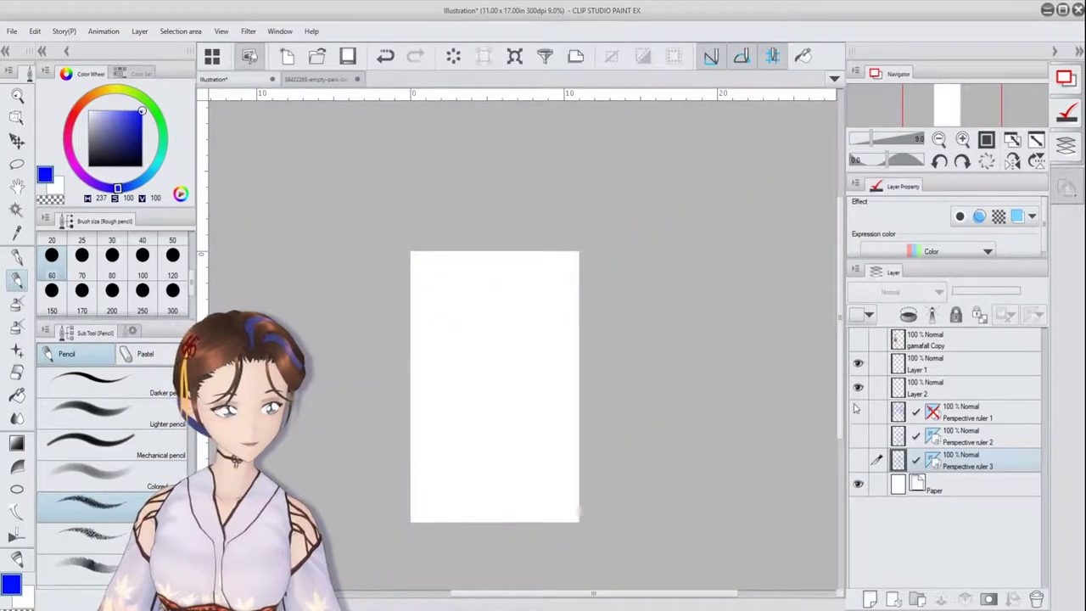
left_click(858, 415)
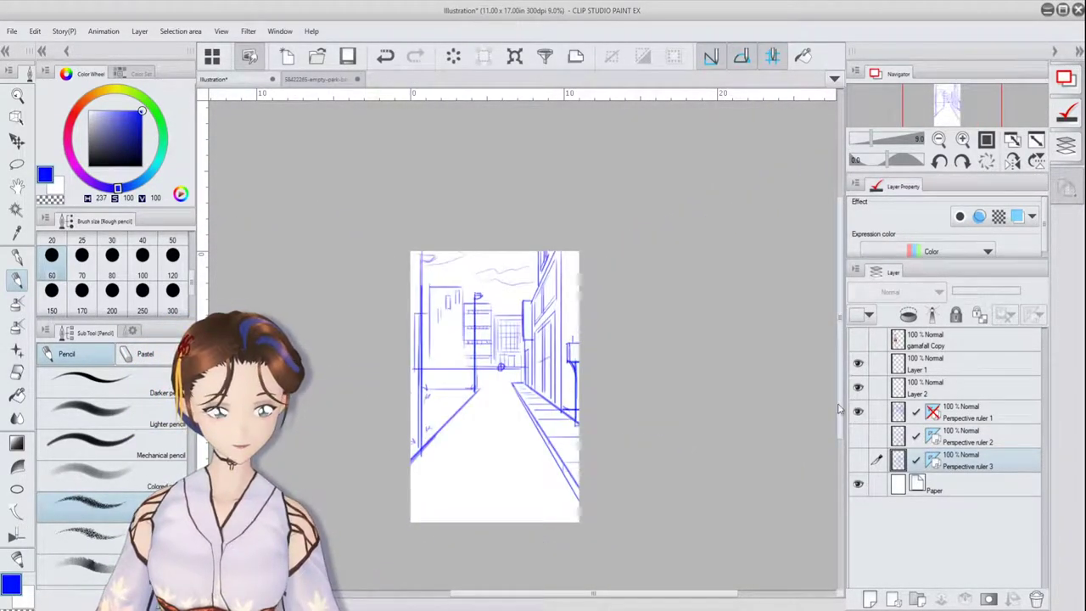
left_click(858, 413)
left_click(859, 436)
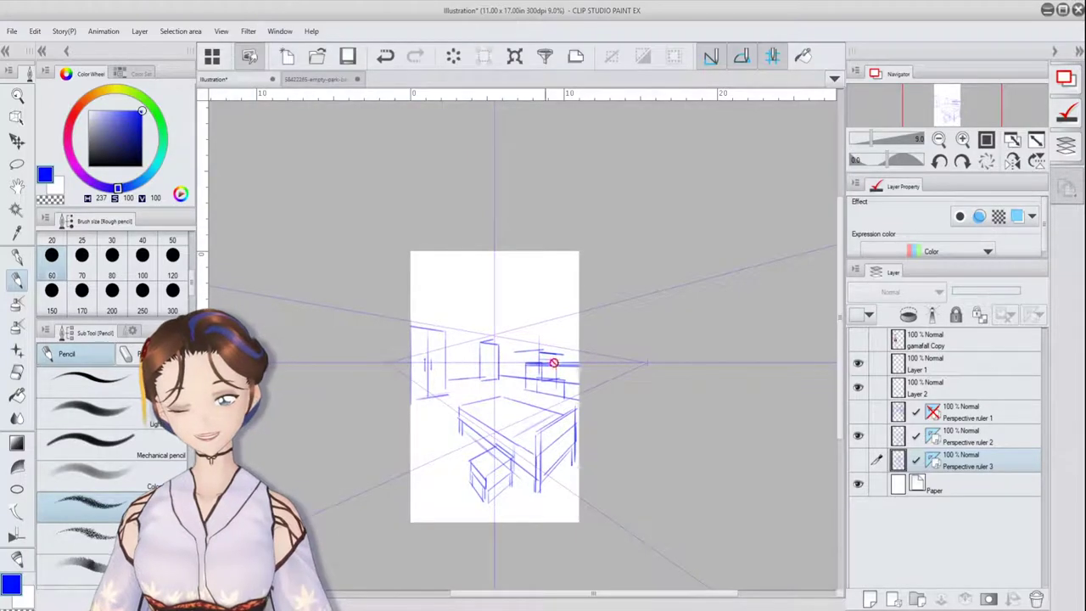
left_click(858, 435)
left_click(858, 459)
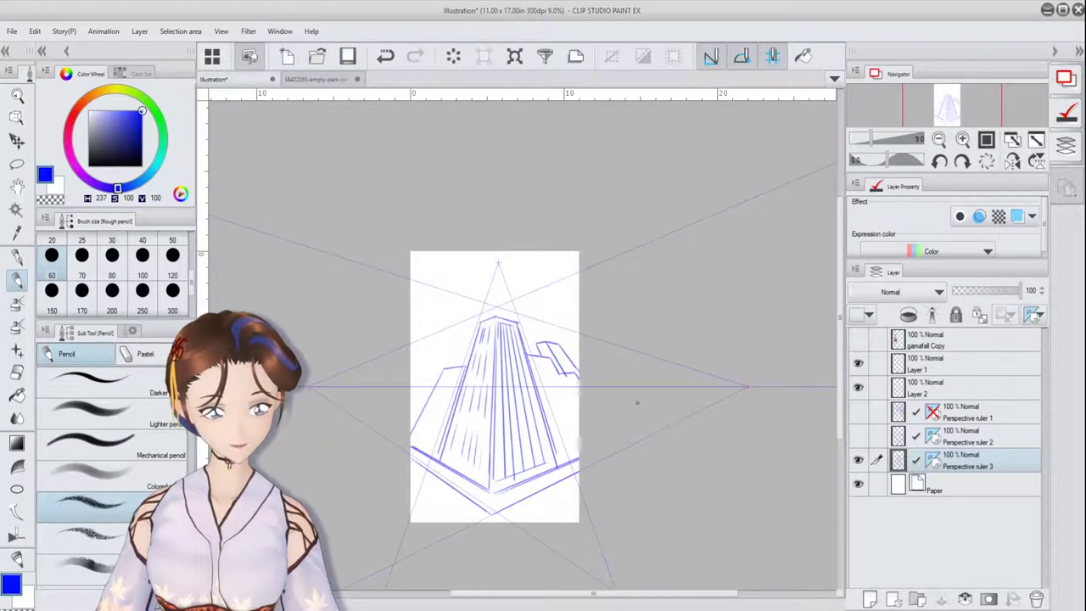
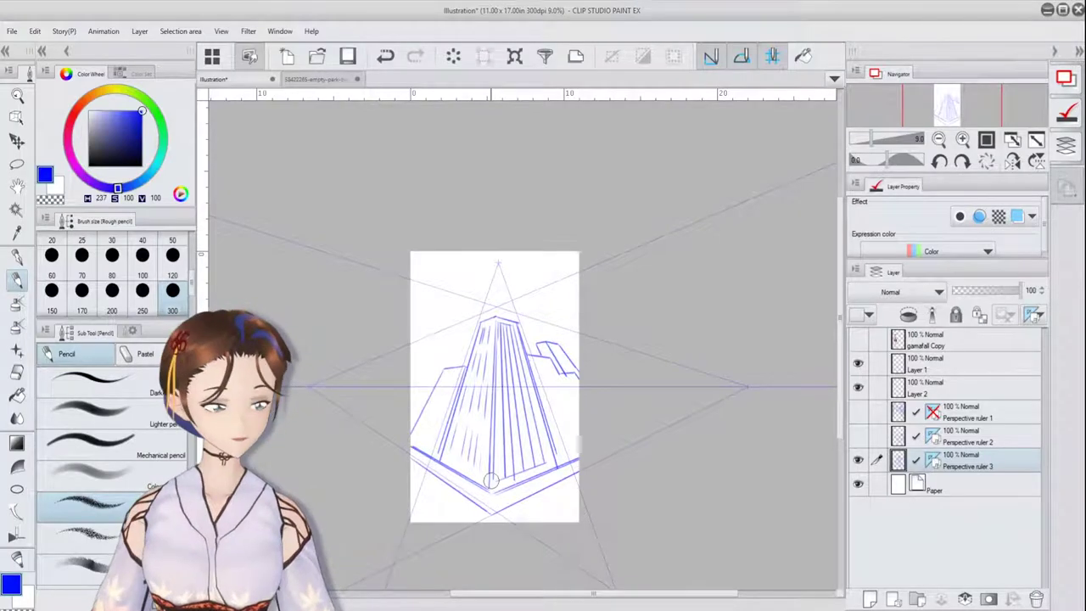
Show the 1-point and 2-point sketches once more, hide all perspective ruler layers and make the character layer visible.
left_click(858, 460)
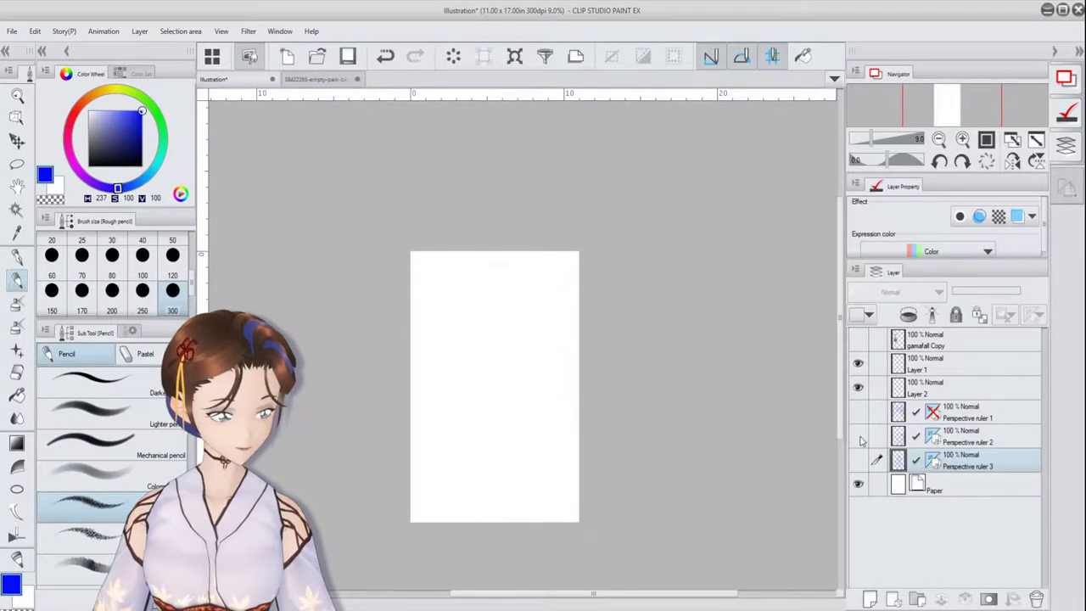
left_click(857, 412)
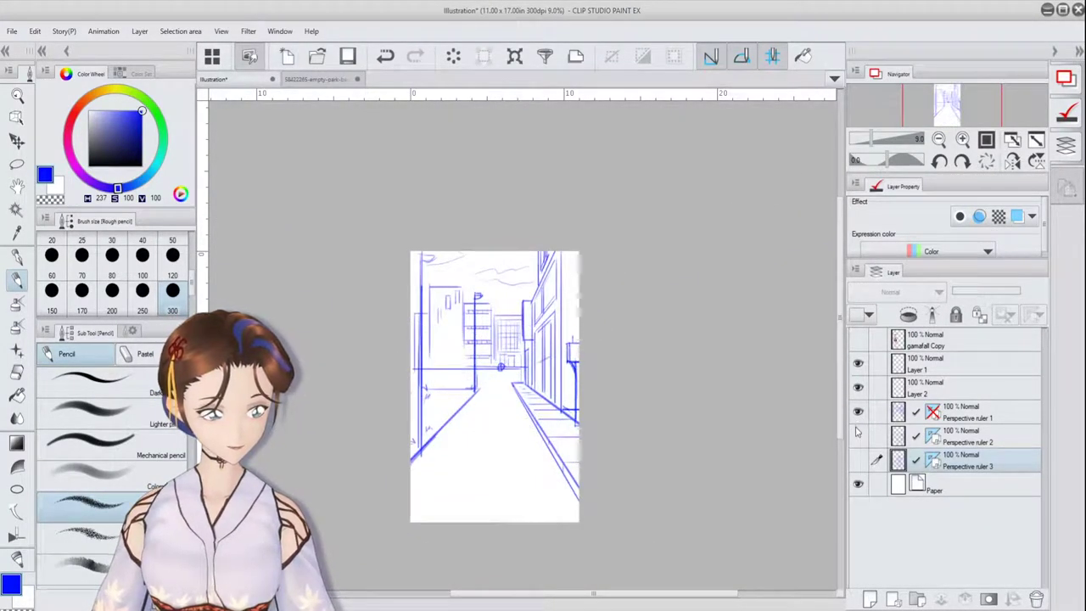
left_click(858, 413)
left_click(858, 436)
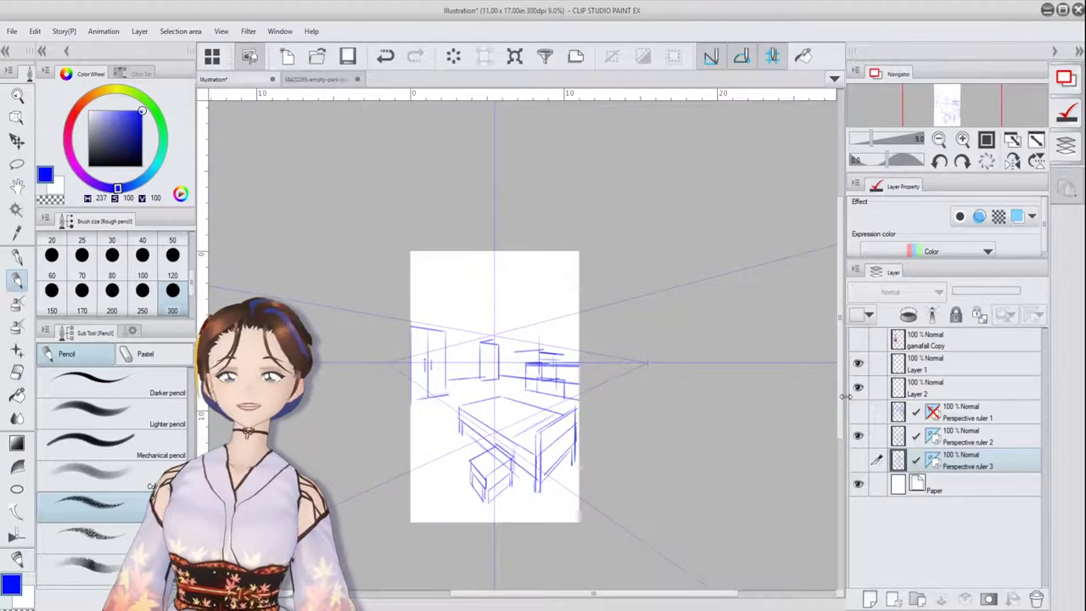
left_click(858, 436)
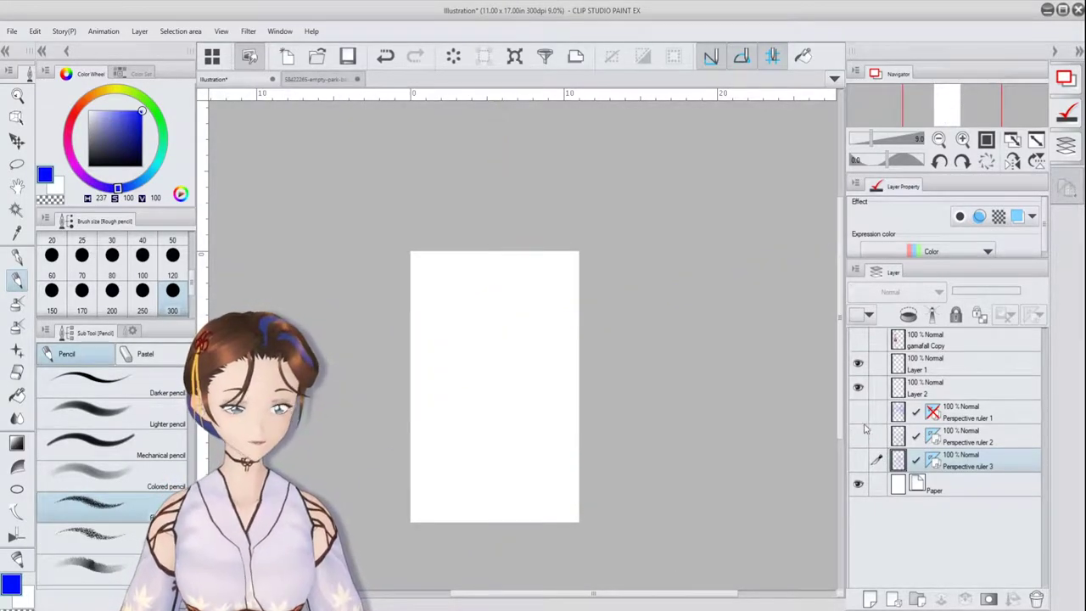
left_click(858, 339)
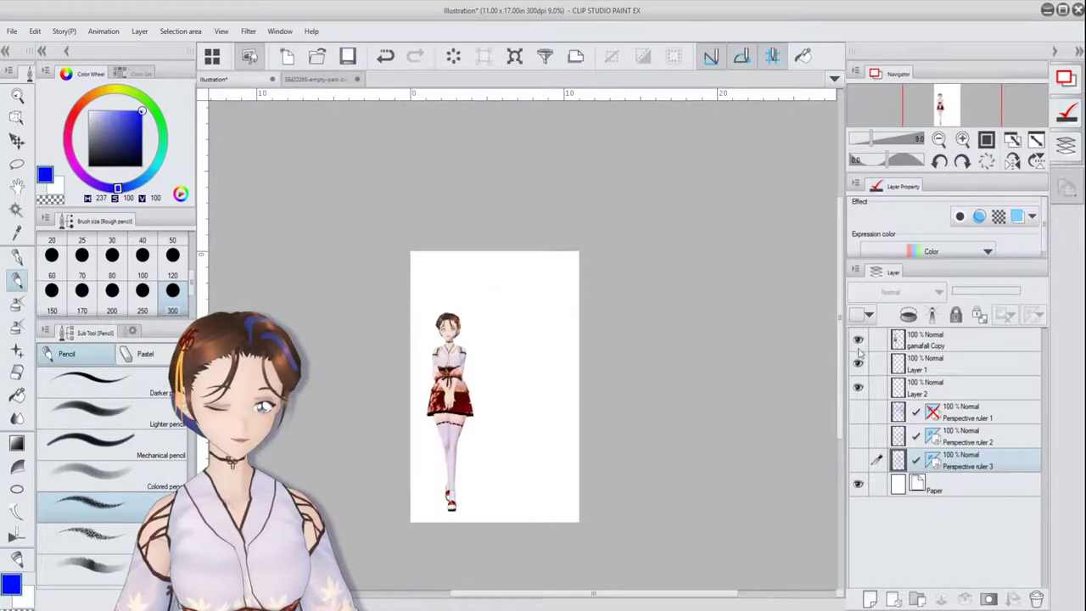
Place the 公園2_夕 autumn park image from the Color pattern materials onto the page.
left_click(1066, 187)
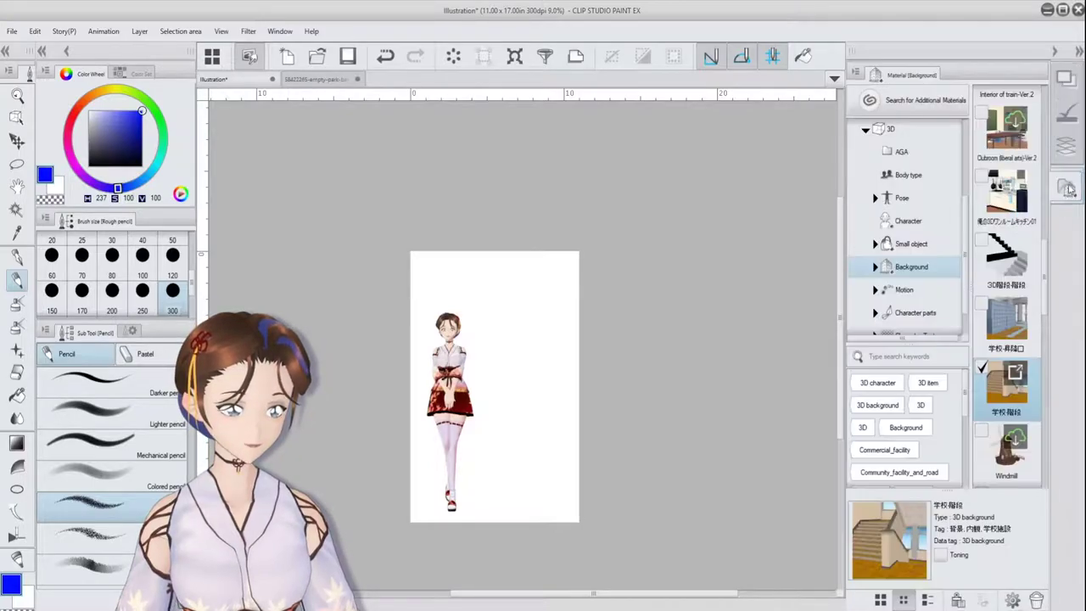
scroll(902, 200, "up", 5)
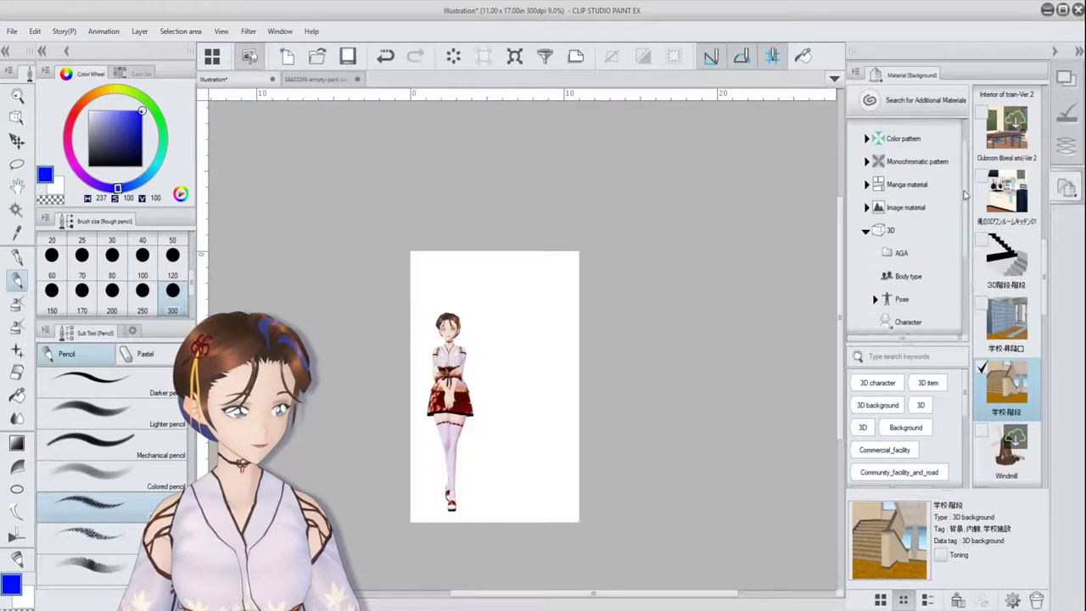
left_click(903, 176)
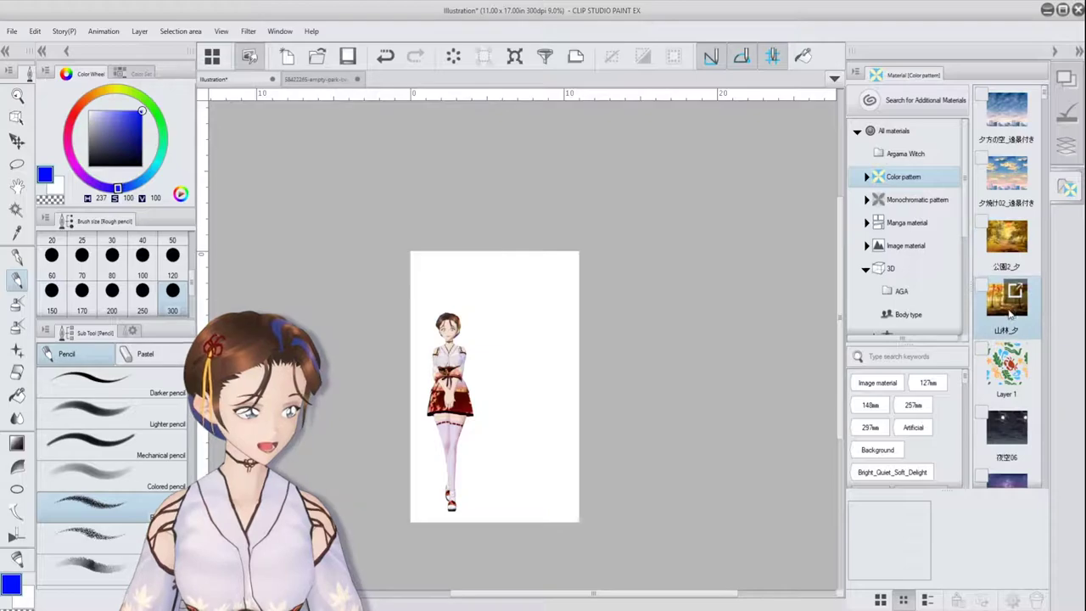
left_click_drag(1006, 246, 527, 414)
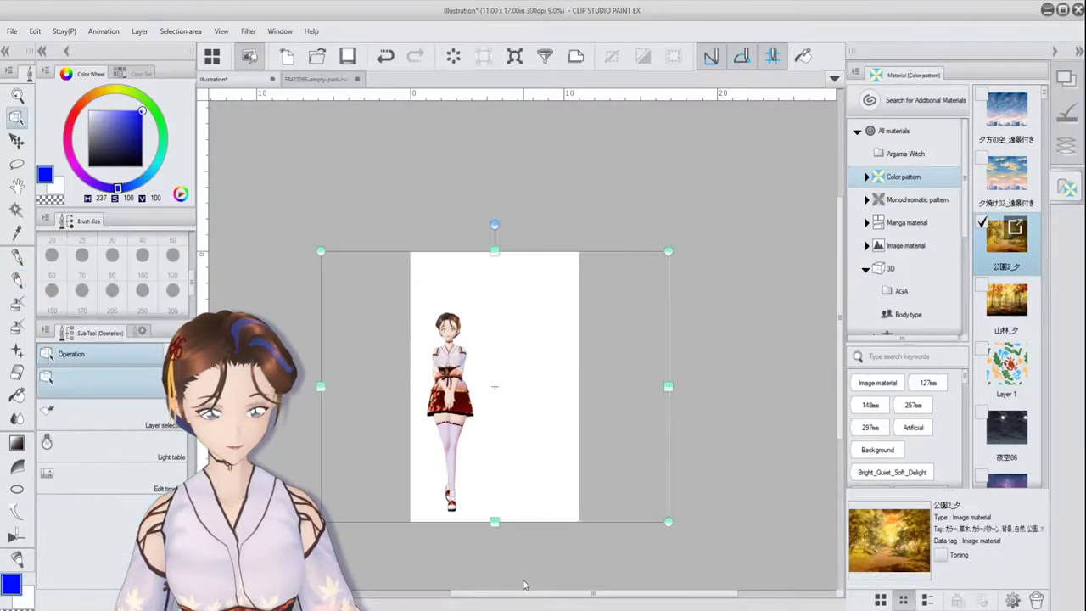
Add a new layer directly above the character layer and clip it to the character.
left_click(1065, 152)
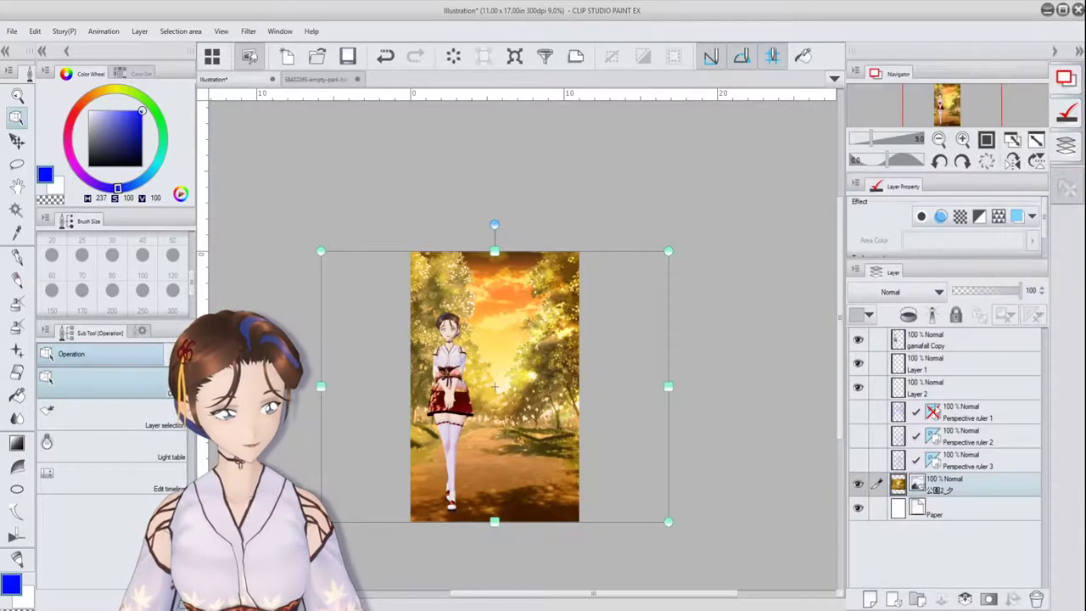
left_click(951, 338)
left_click(870, 599)
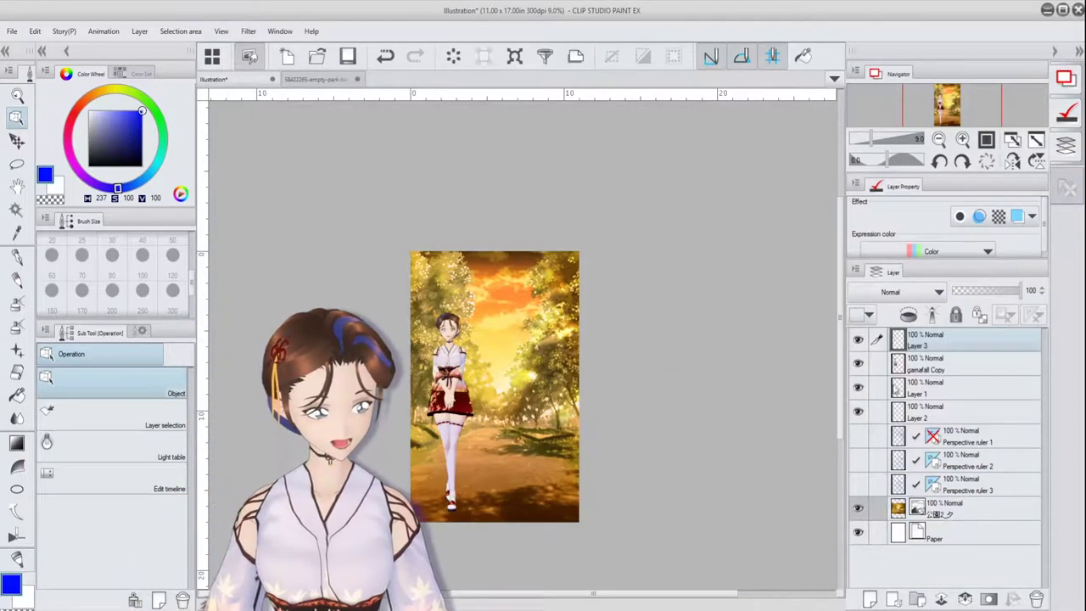
Sample an orange-brown from the park's sky and tint the character's head with the Soft airbrush.
right_click(487, 310)
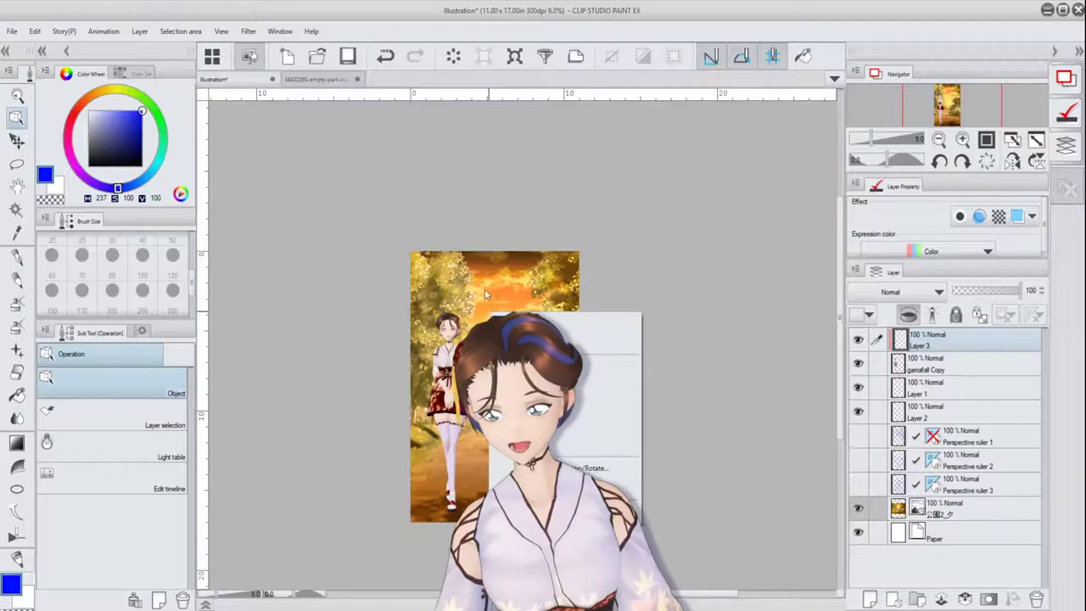
left_click(19, 255)
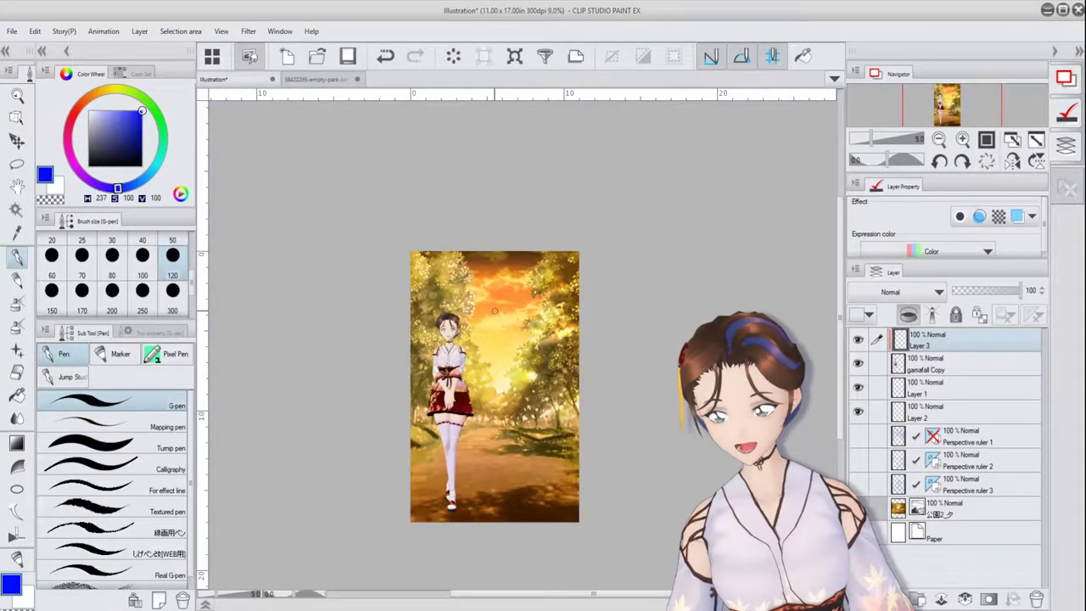
right_click(501, 280)
left_click(137, 130)
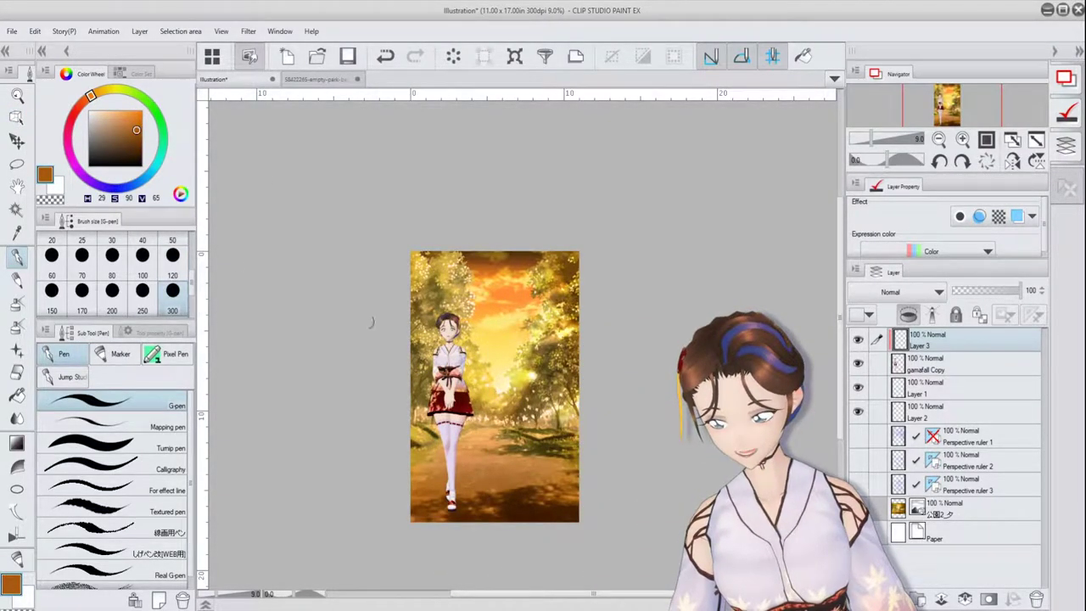
key("b")
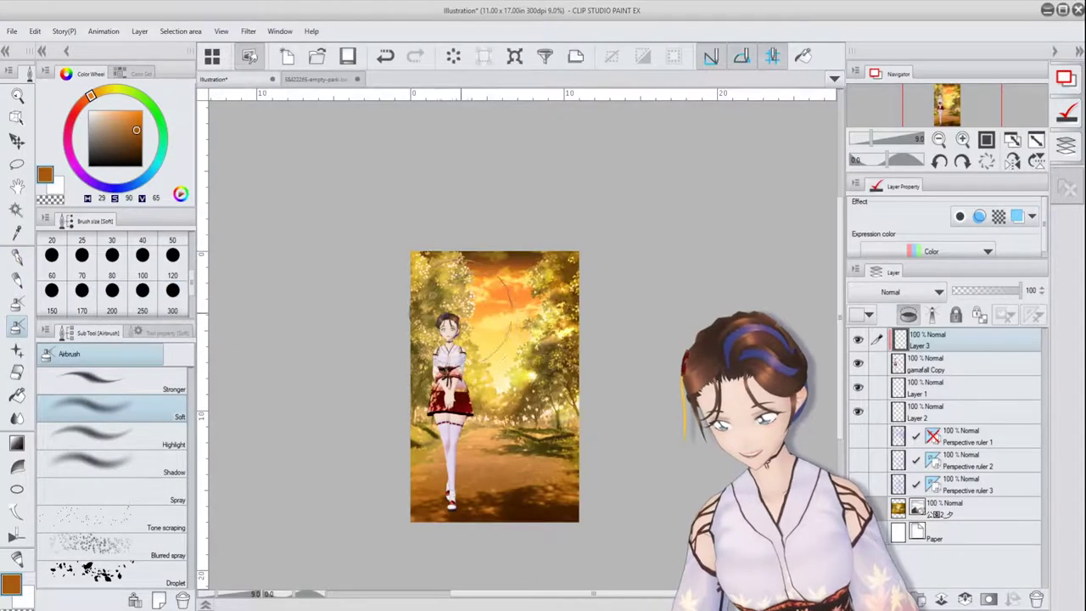
Airbrush pale yellow, light orange and olive brown sampled from the park image over the character's torso, legs and left side.
right_click(503, 379)
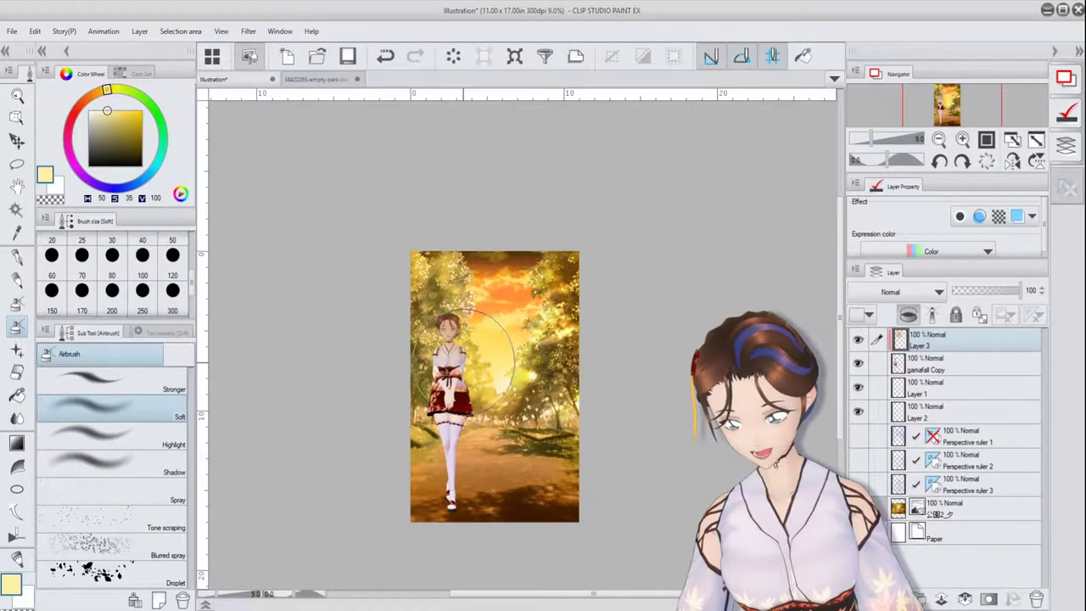
left_click_drag(465, 361, 479, 373)
right_click(494, 448)
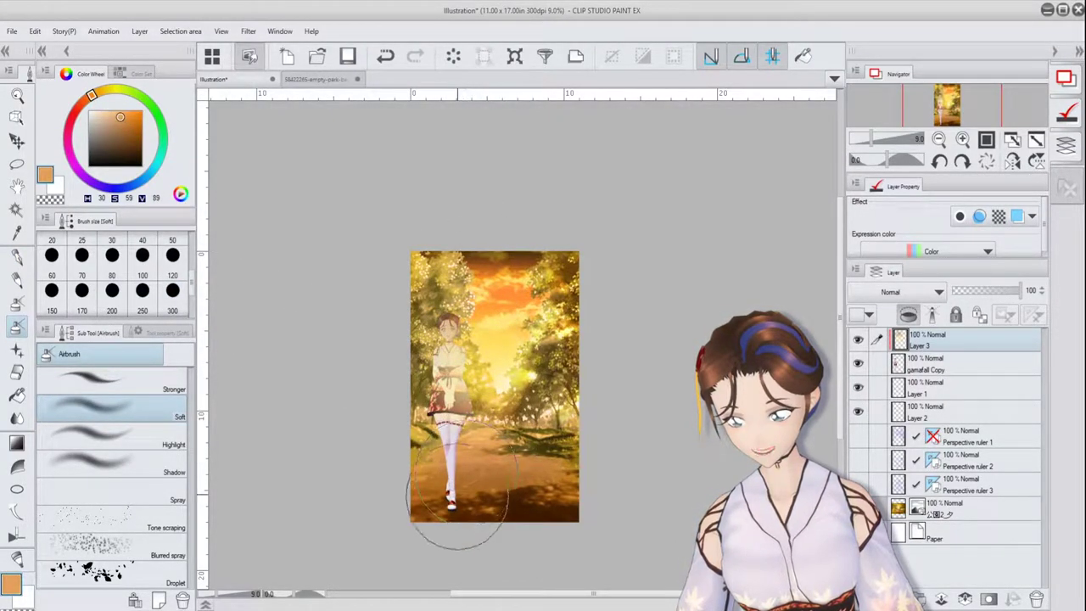
left_click_drag(457, 499, 470, 458)
right_click(418, 333)
left_click_drag(424, 359, 417, 481)
Try Overlay and Soft light on the tint layer, and set it to Hard light at 61% opacity.
left_click(896, 292)
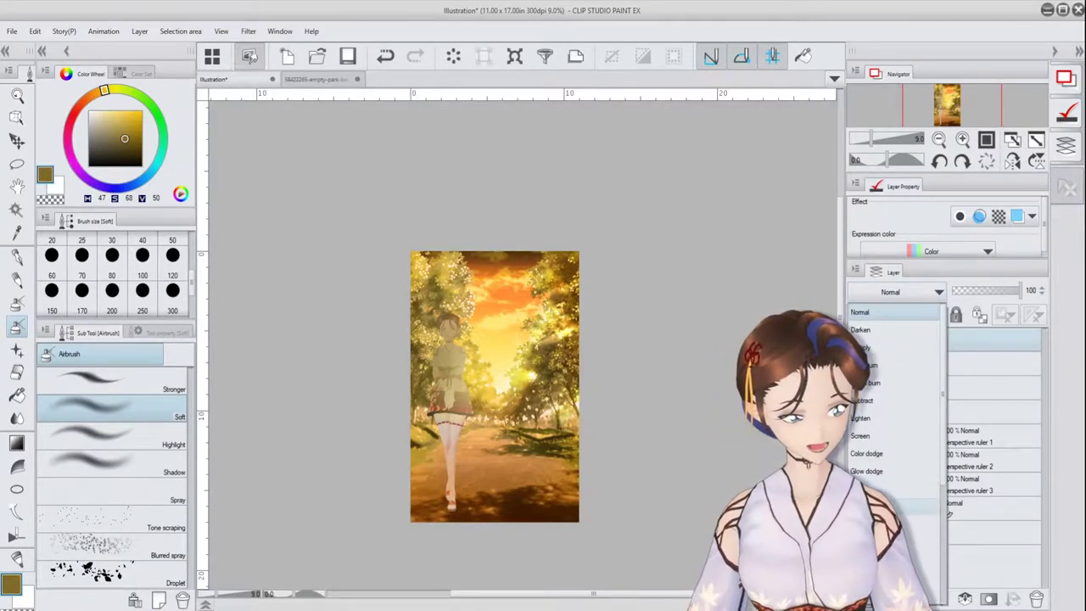
left_click(932, 507)
left_click(905, 292)
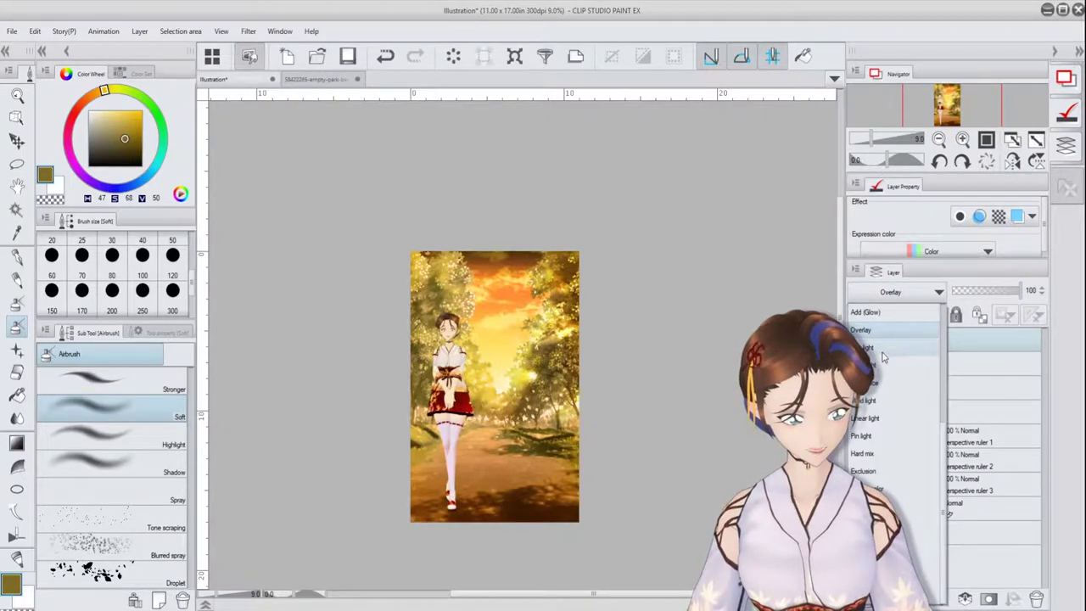
left_click(883, 351)
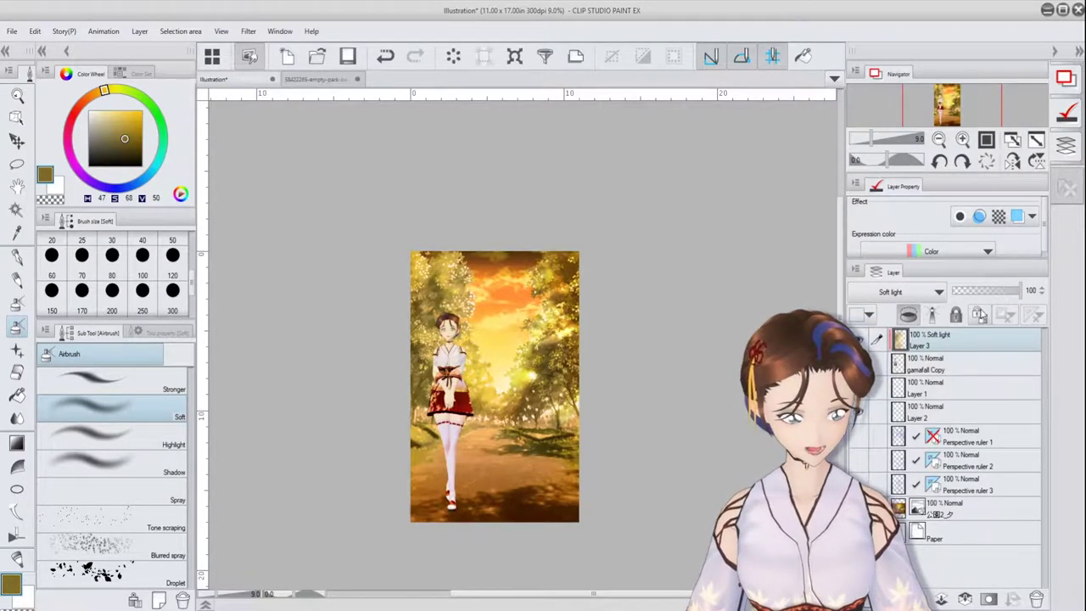
left_click(891, 292)
left_click(882, 365)
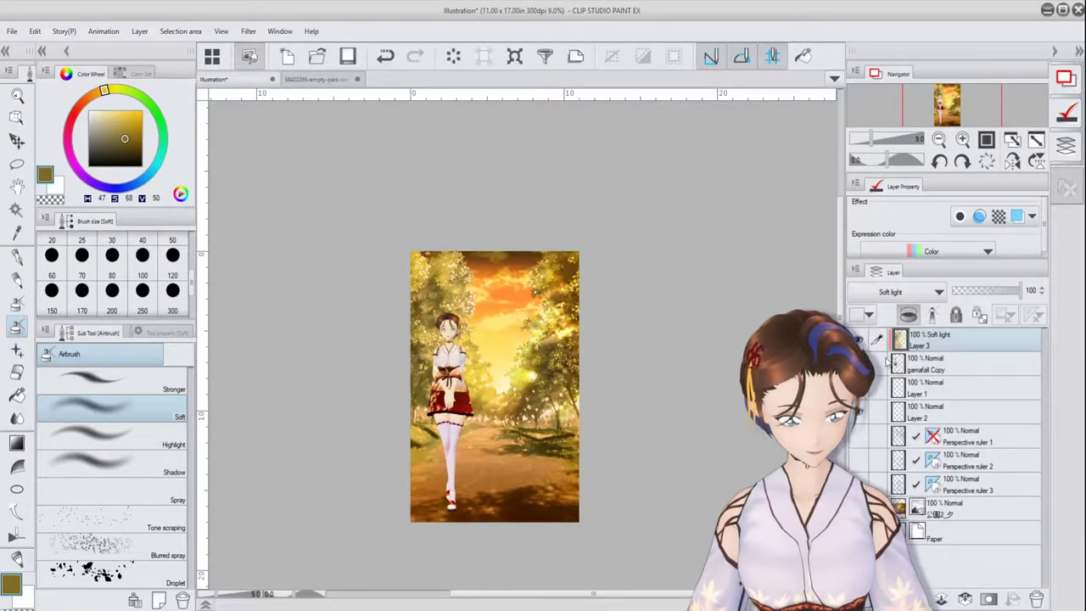
left_click(997, 291)
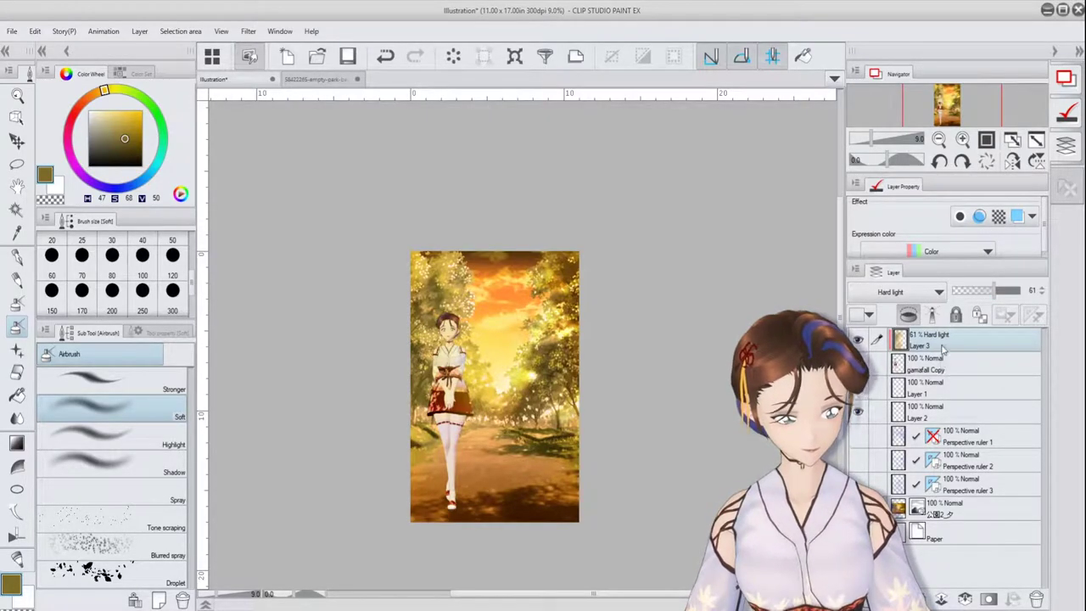
Add another clipped layer above the tint and airbrush dark brown sampled from the ground shadow over the character's legs and body.
key("ctrl+shift+n")
left_click(908, 314)
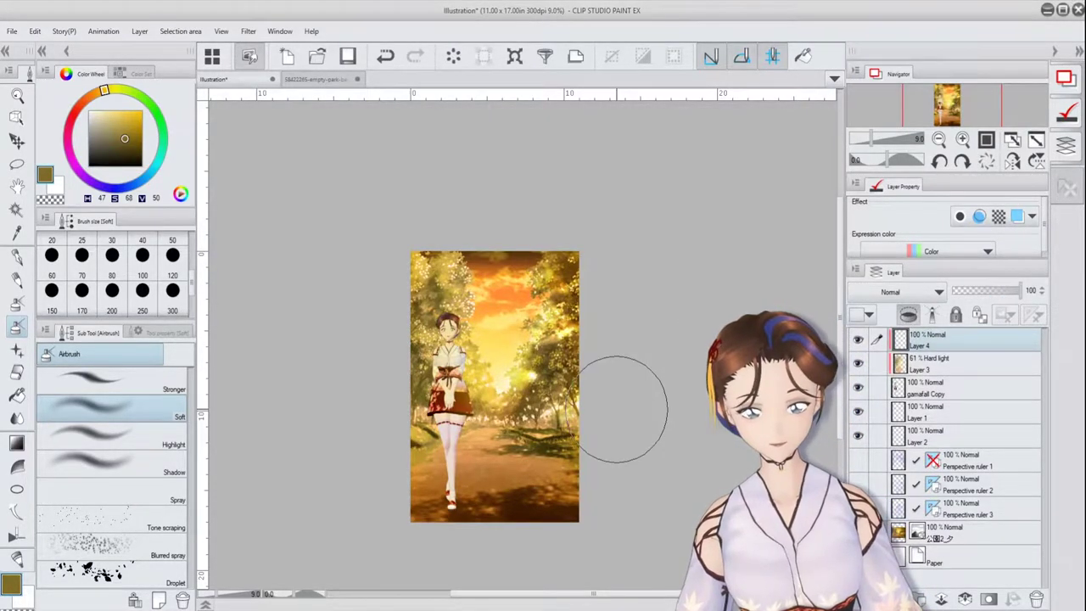
left_click(507, 508, "alt")
mouse_move(512, 503)
left_mouse_down()
mouse_move(417, 515)
mouse_move(443, 397)
mouse_move(388, 436)
mouse_move(400, 345)
mouse_move(441, 424)
left_mouse_up()
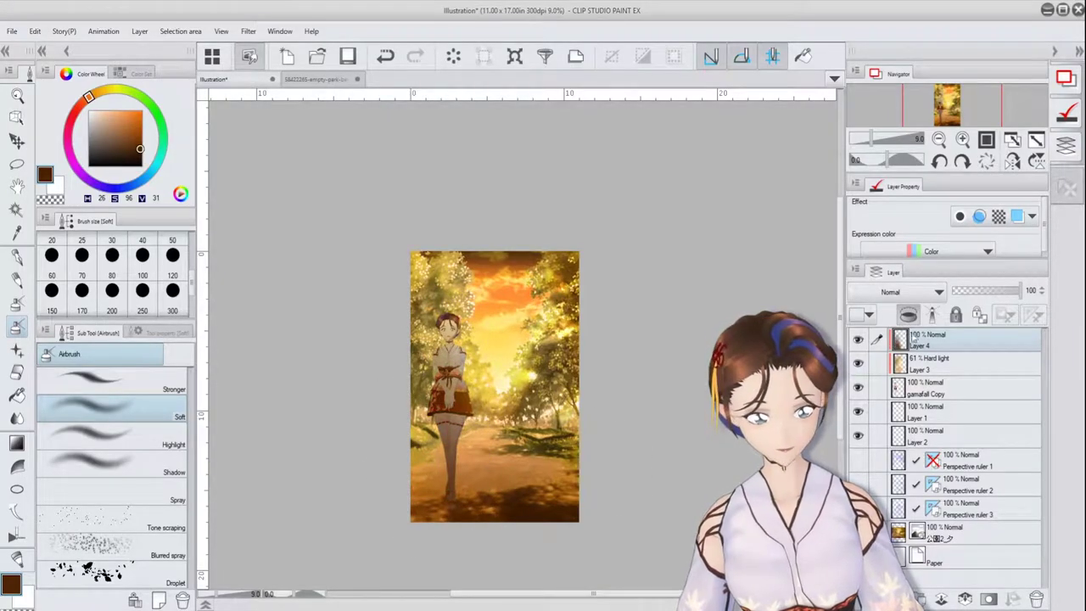
Set the dark brown shading layer to Linear burn at 53% opacity.
left_click(898, 292)
left_click(865, 383)
left_click(990, 292)
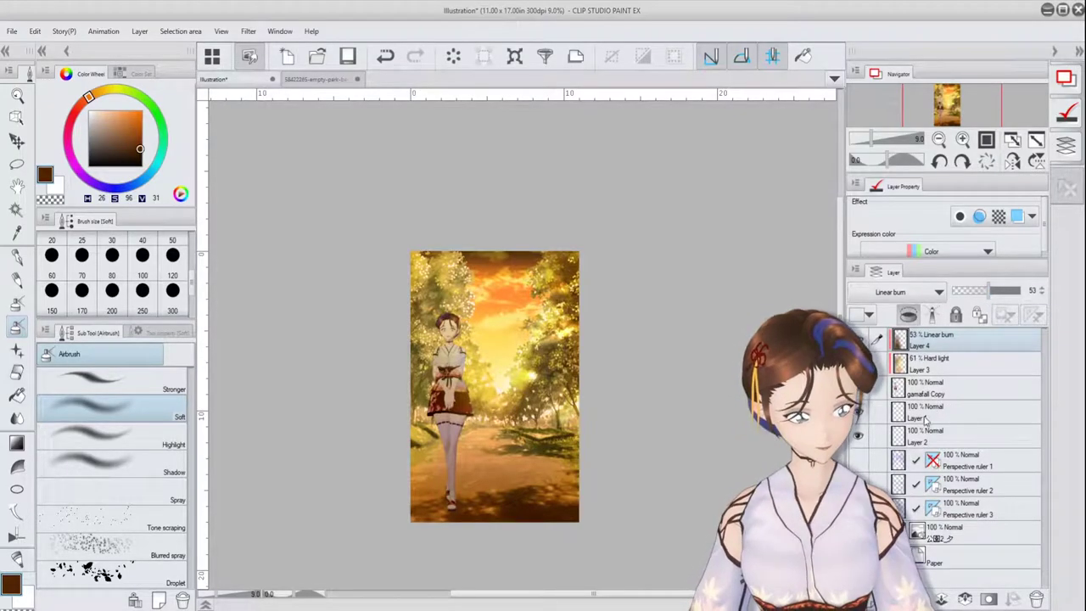
Add a layer above the park image and airbrush a dark brown ground shadow under the character's feet with brush size 300.
left_click(929, 535)
left_click(870, 599)
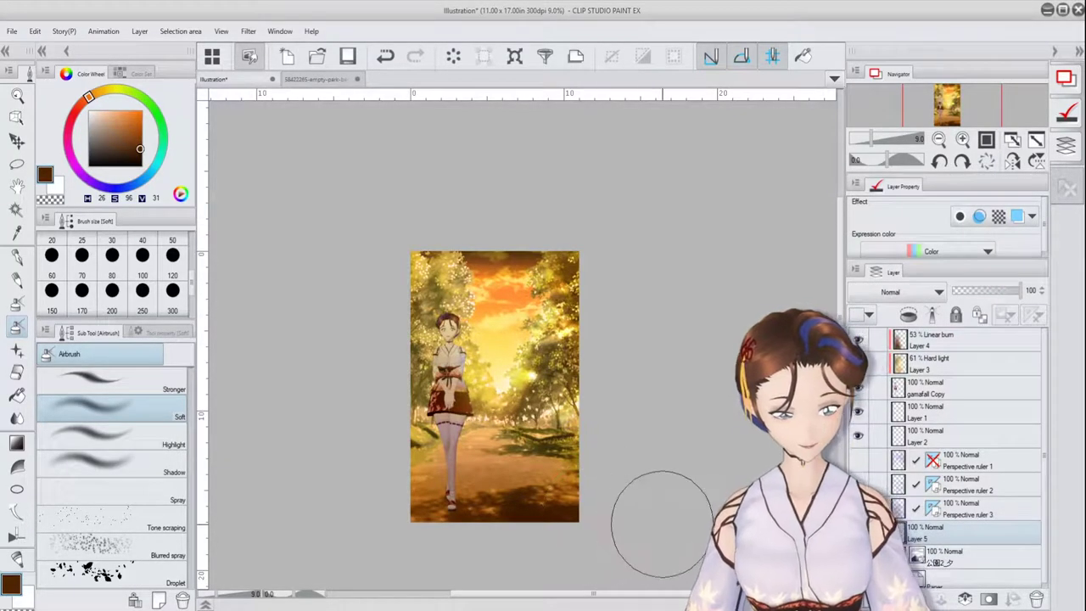
left_click(512, 505, "alt")
left_click(172, 273)
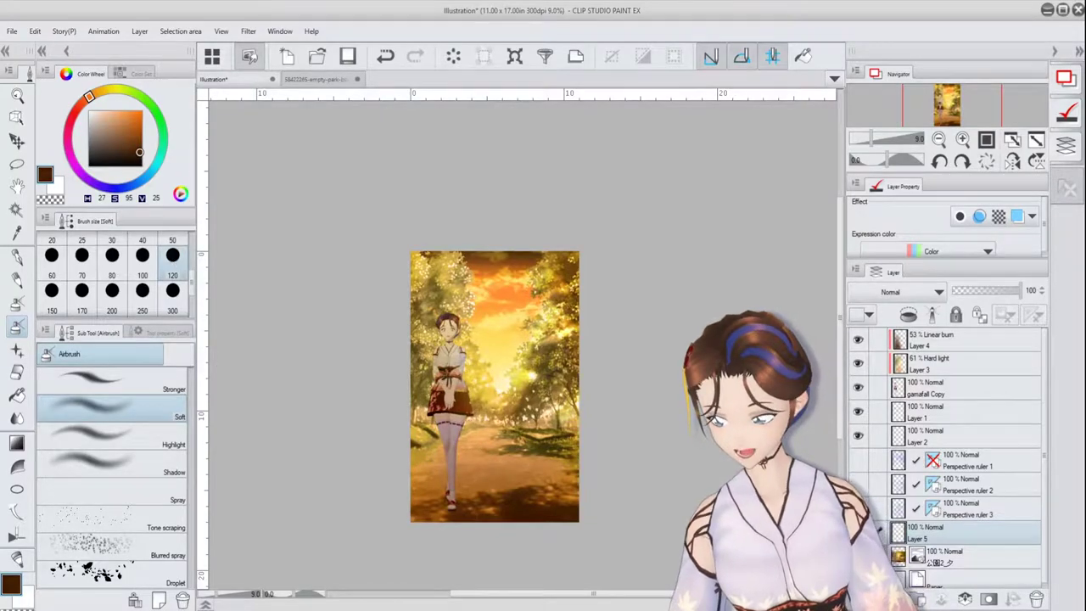
left_click(180, 311)
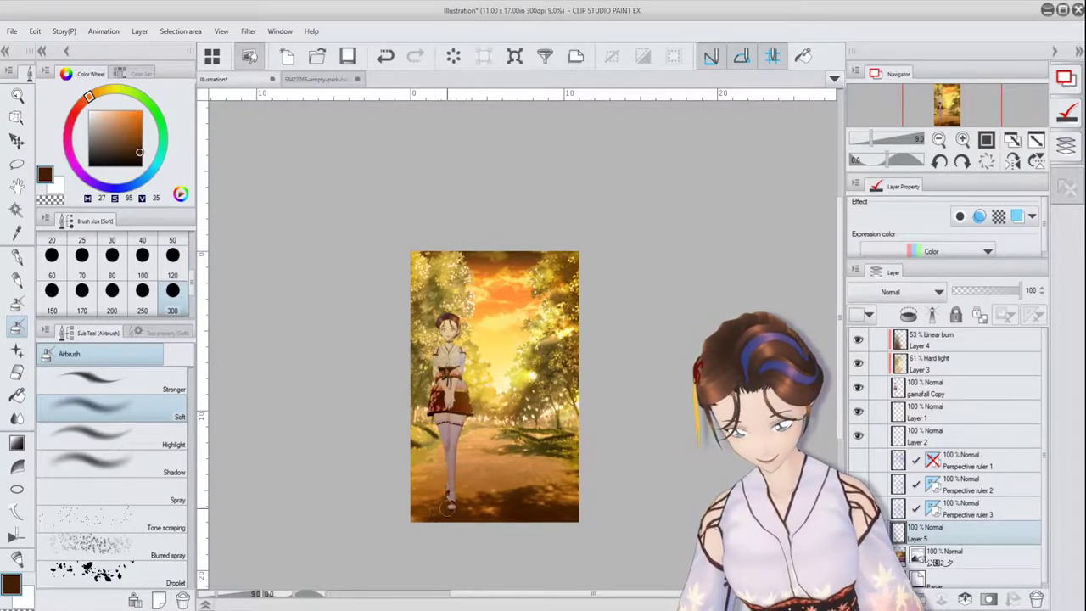
left_click_drag(447, 509, 446, 498)
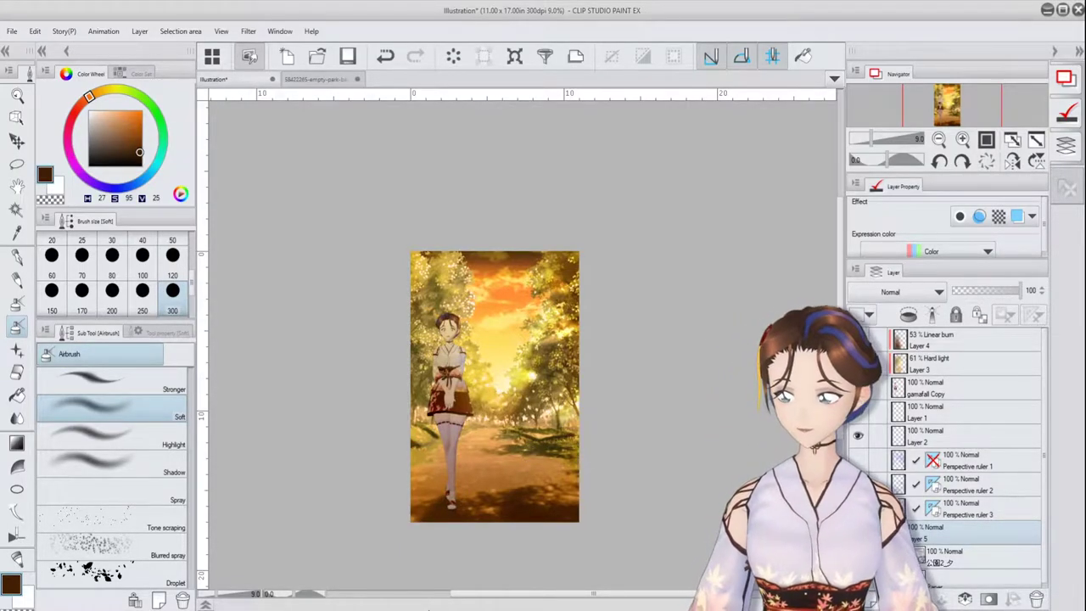
scroll(507, 499, "up", 3)
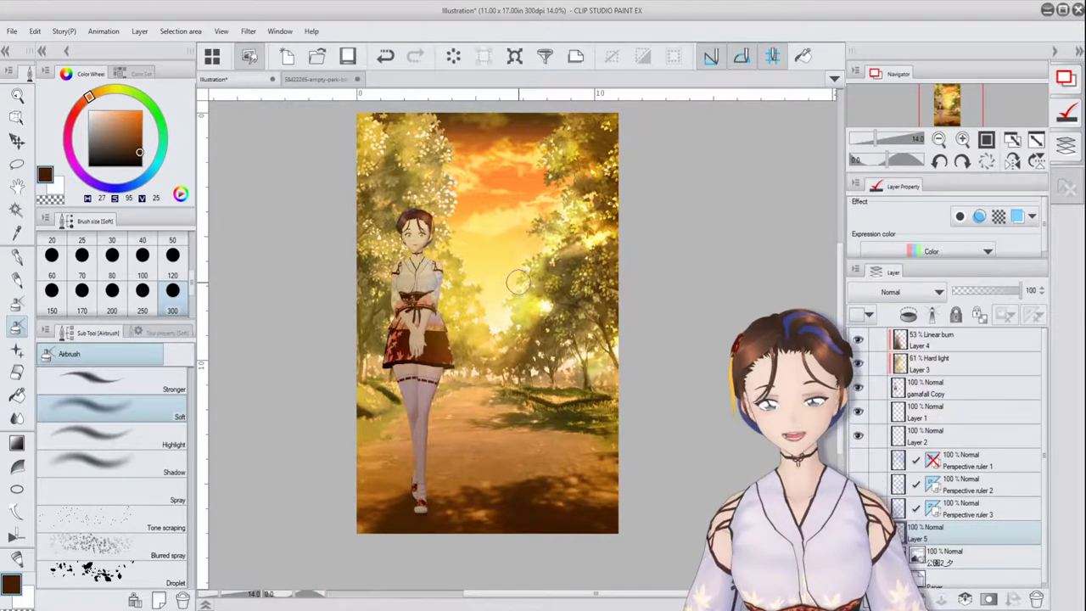
left_click_drag(519, 282, 552, 292)
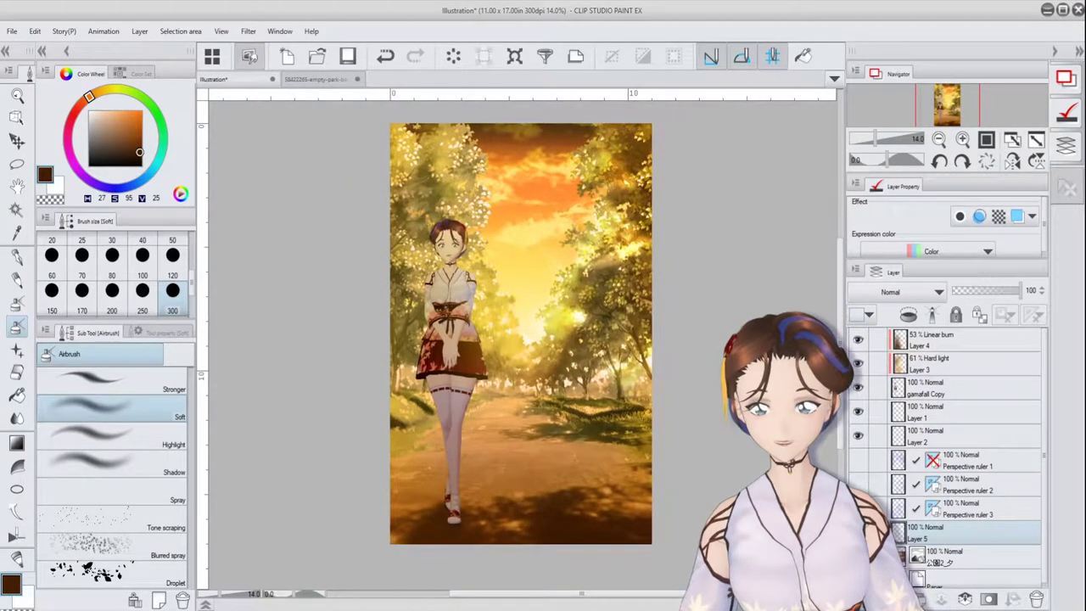